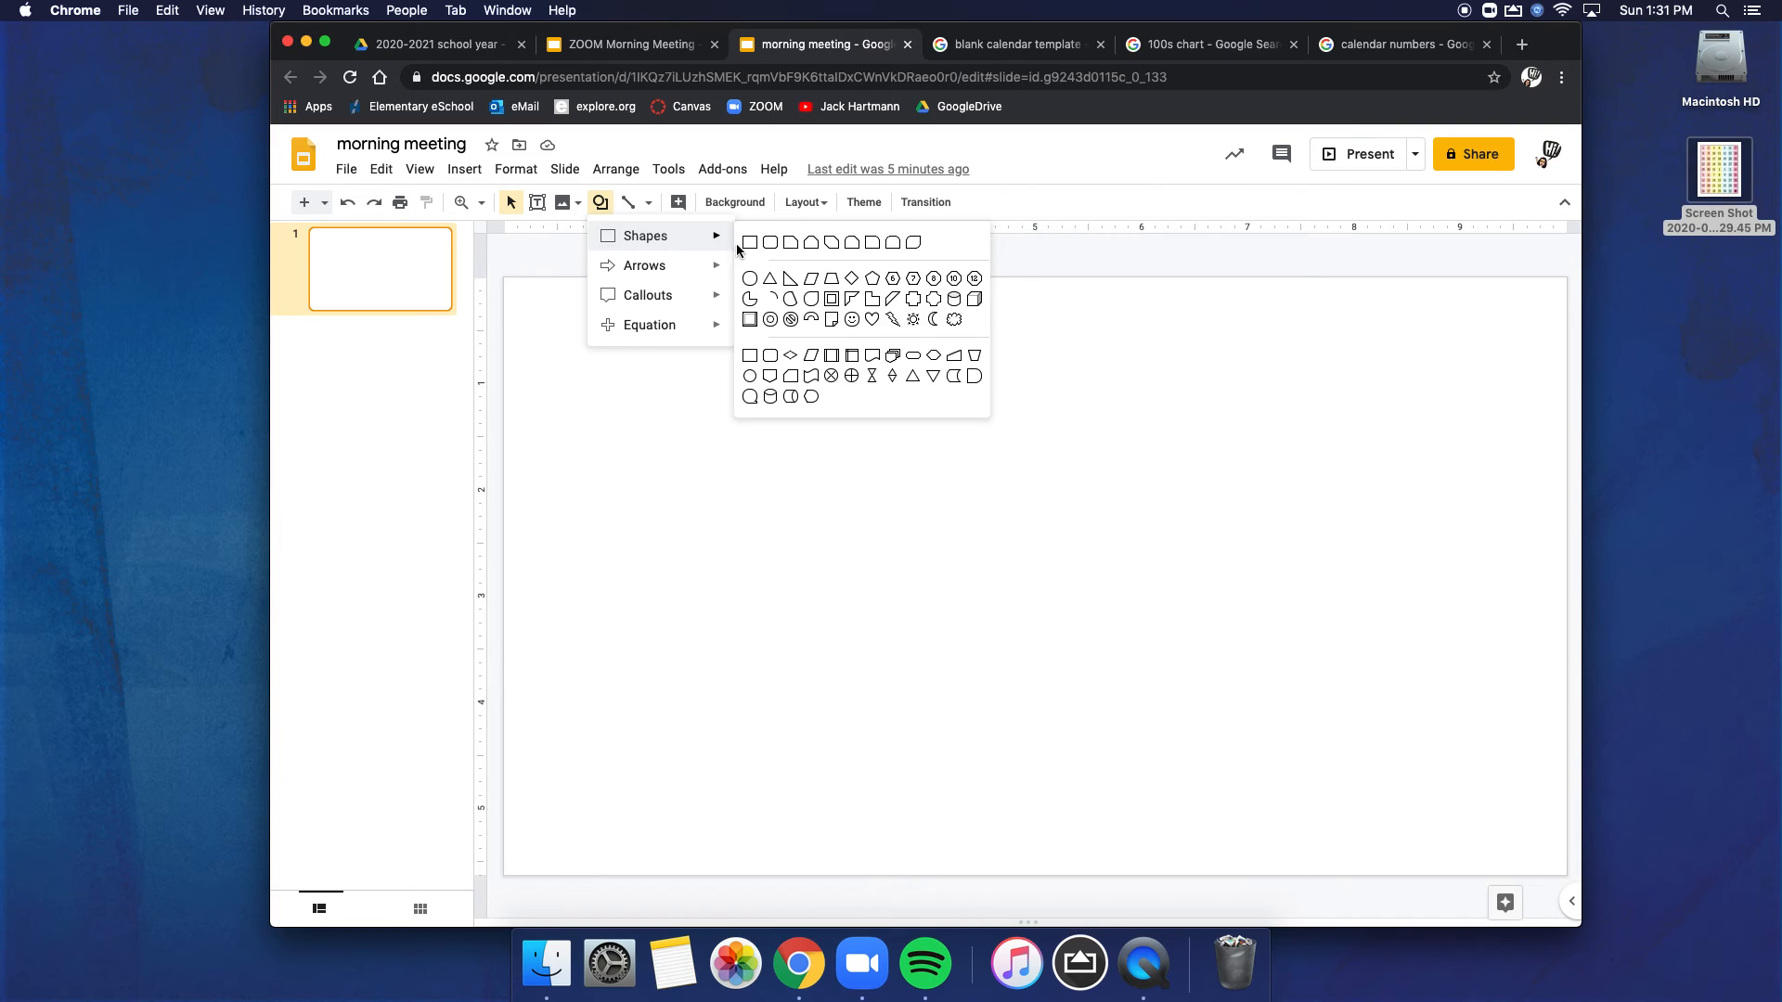
Step: Draw a full-width rectangle about 1 inch tall near the slide's upper edge, with black fill and black border
mouse_move(504, 314)
mouse_down()
mouse_move(1027, 386)
mouse_move(1456, 366)
mouse_move(1559, 390)
mouse_move(1565, 419)
mouse_up()
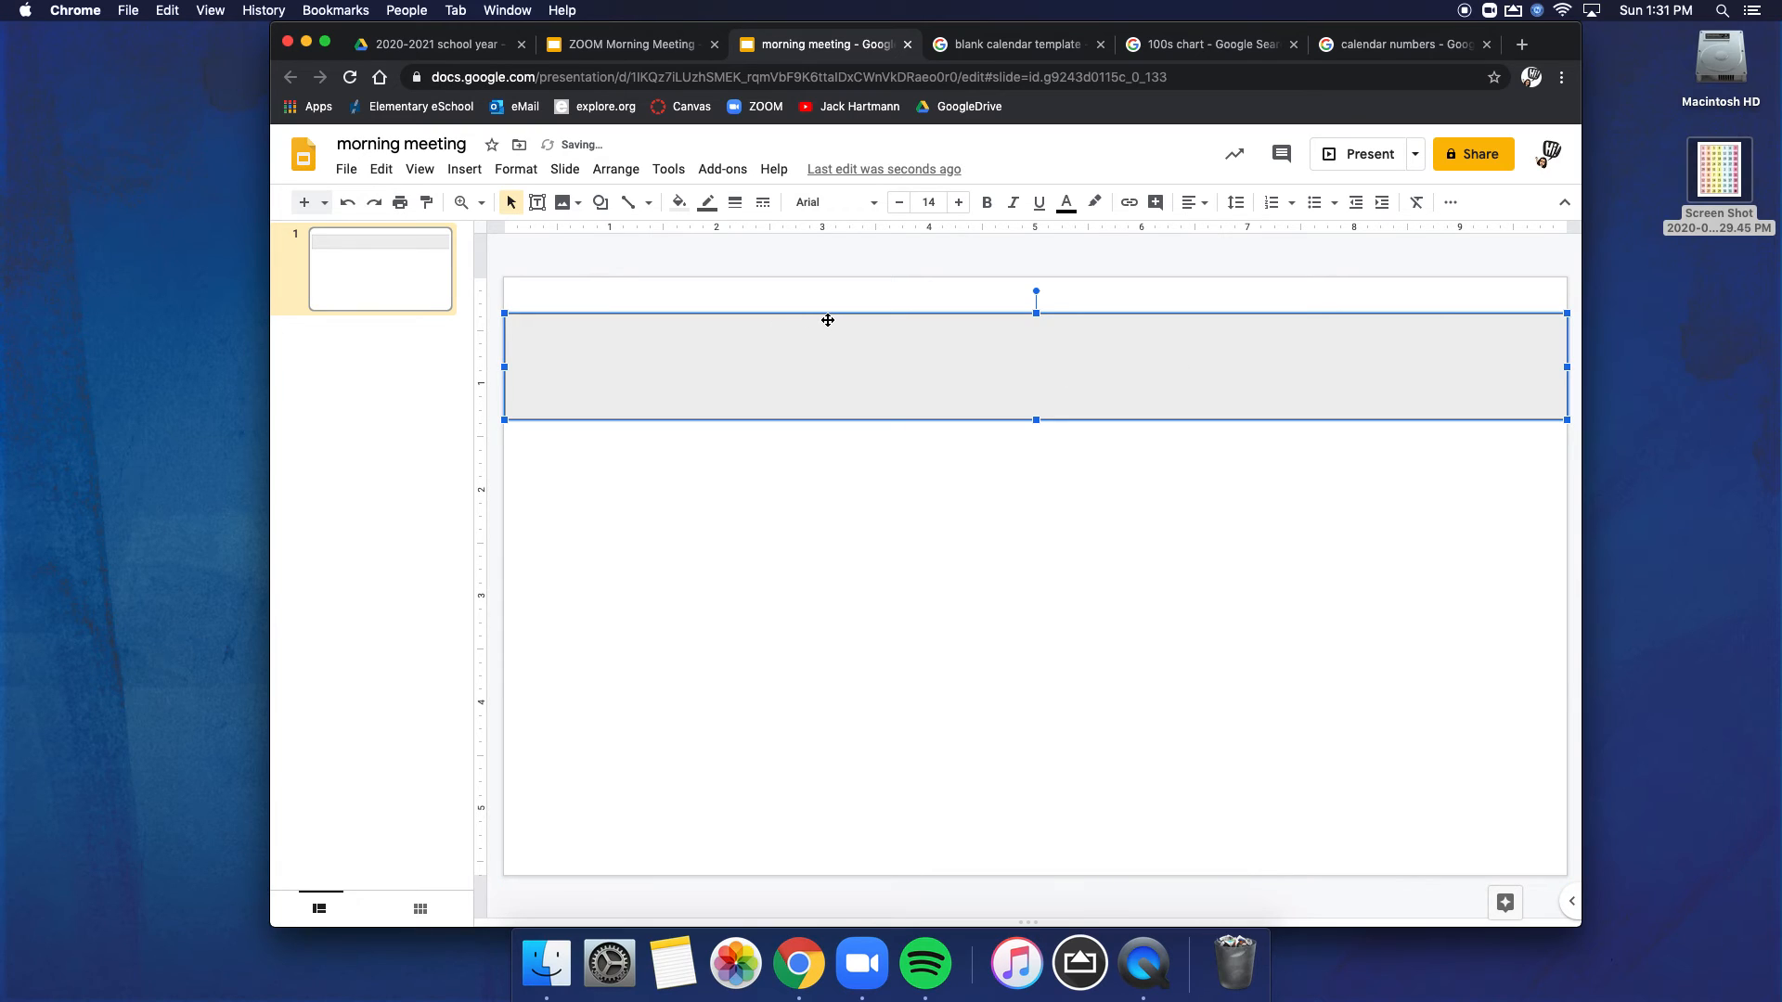
click(680, 206)
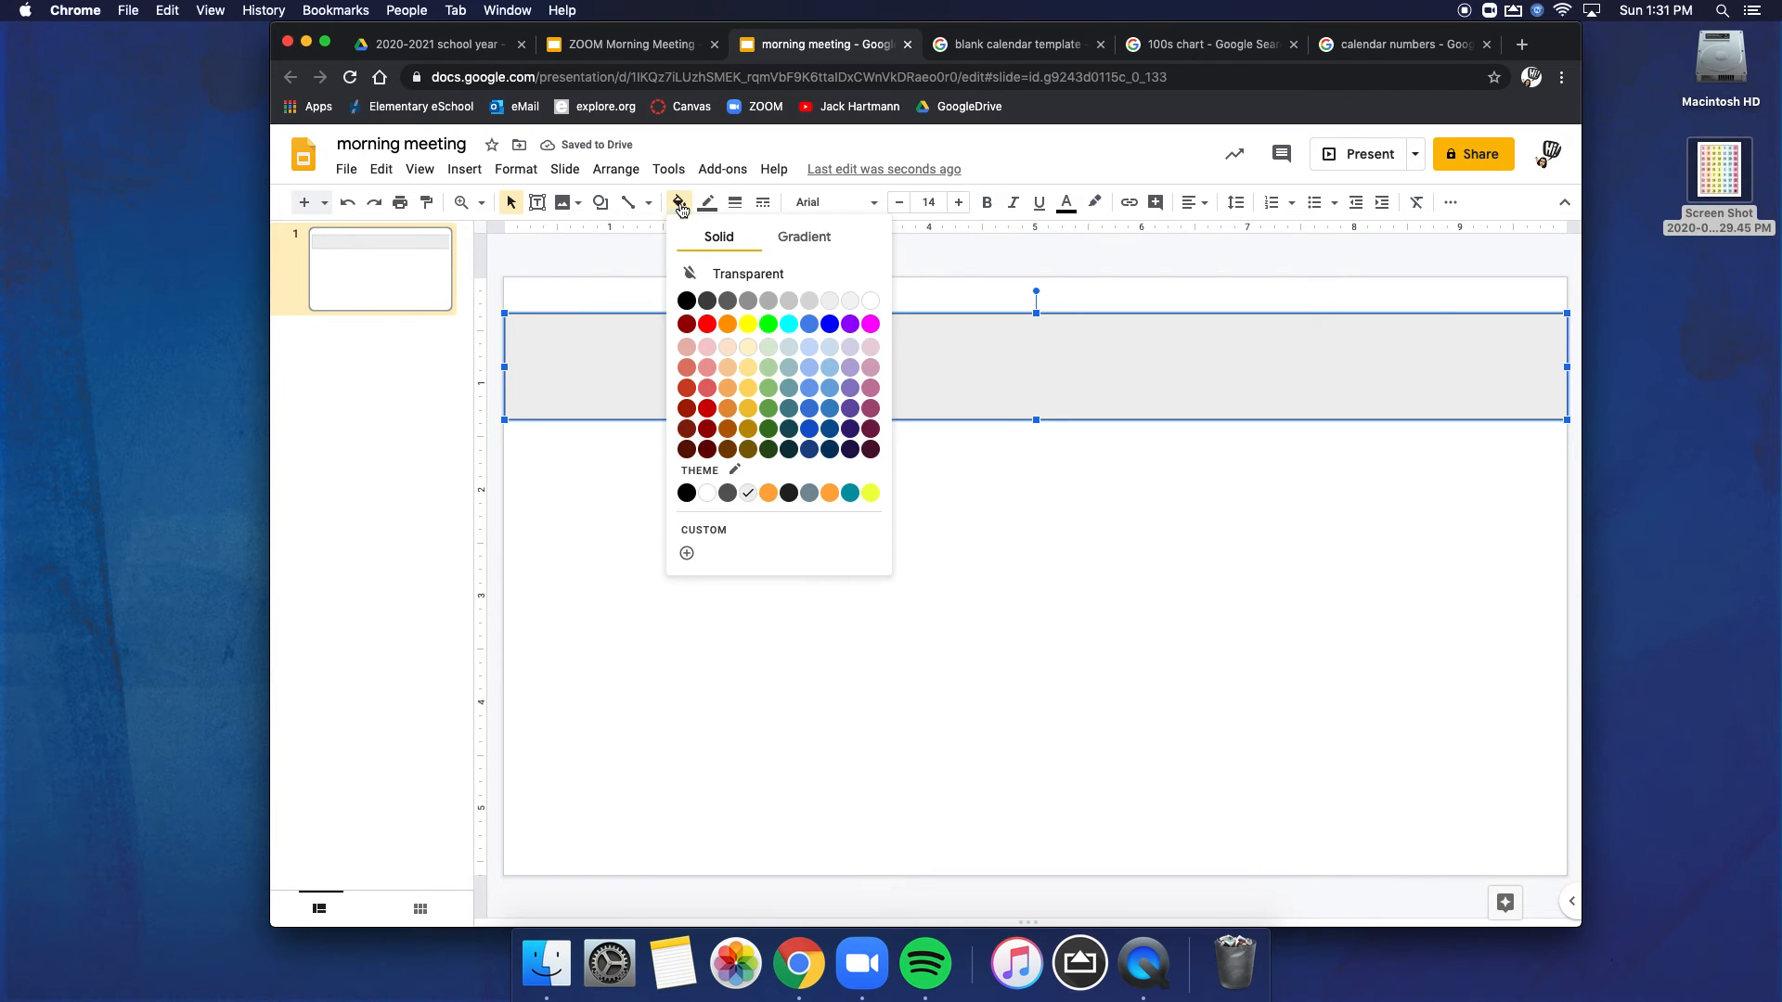
click(687, 305)
click(712, 212)
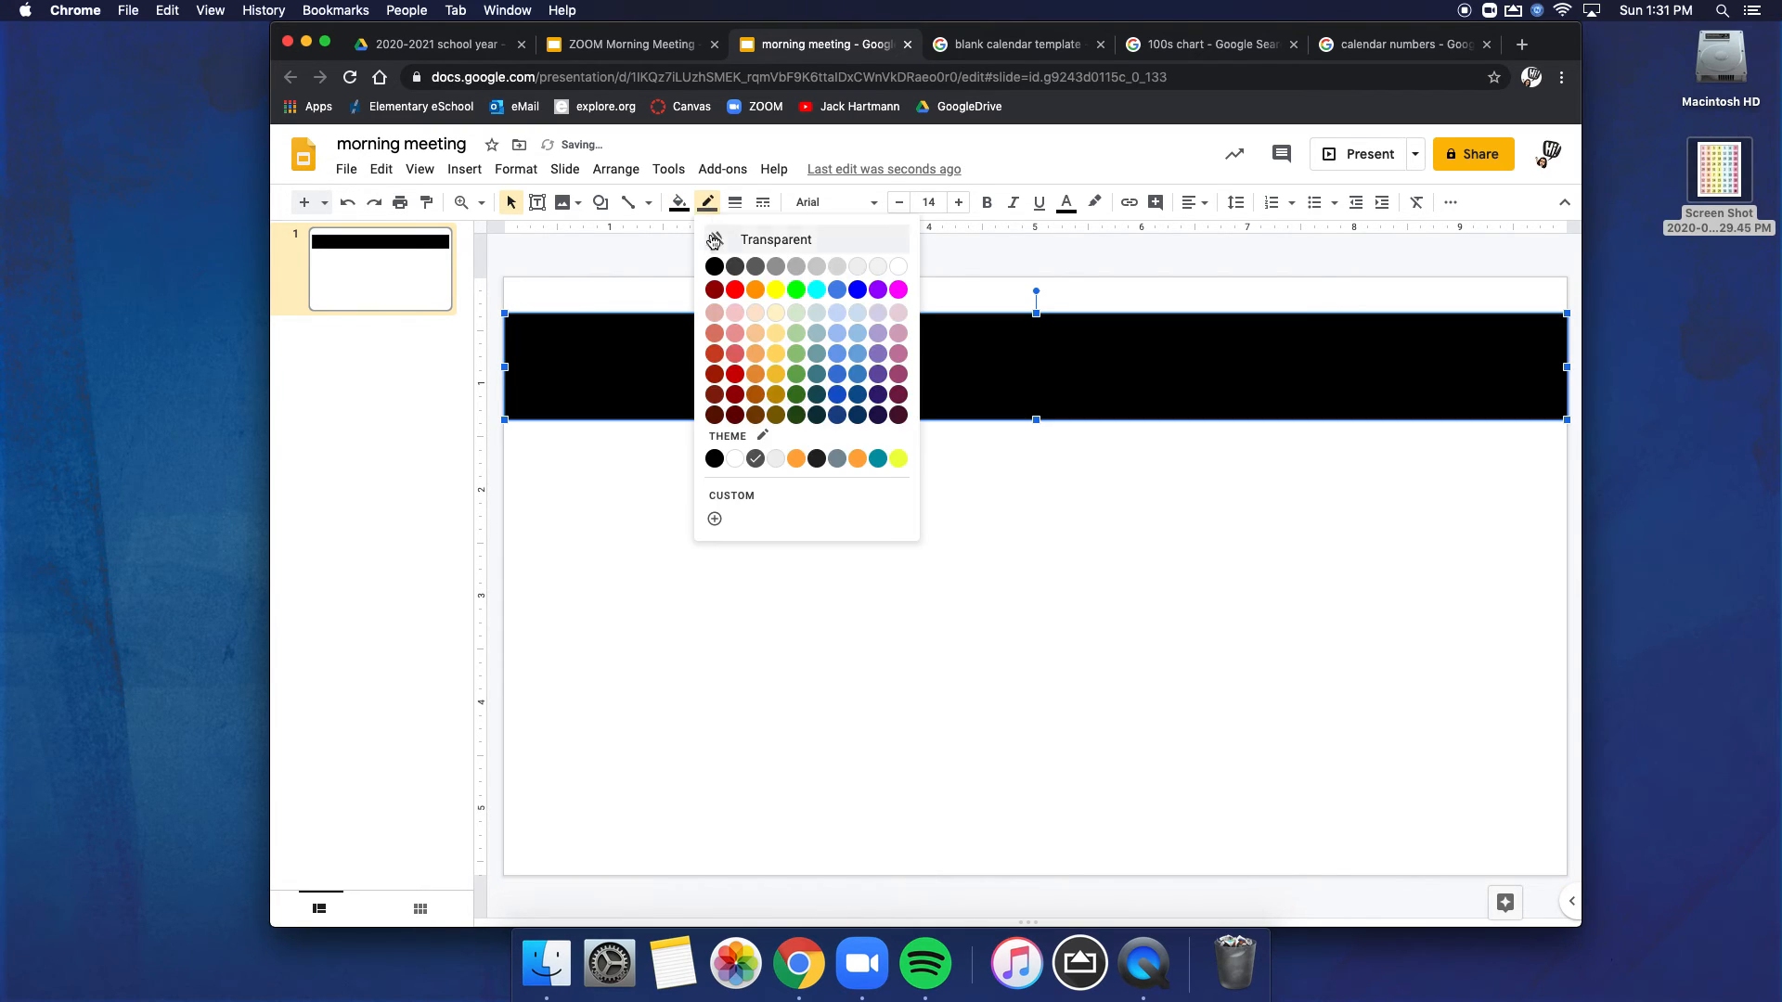
click(716, 267)
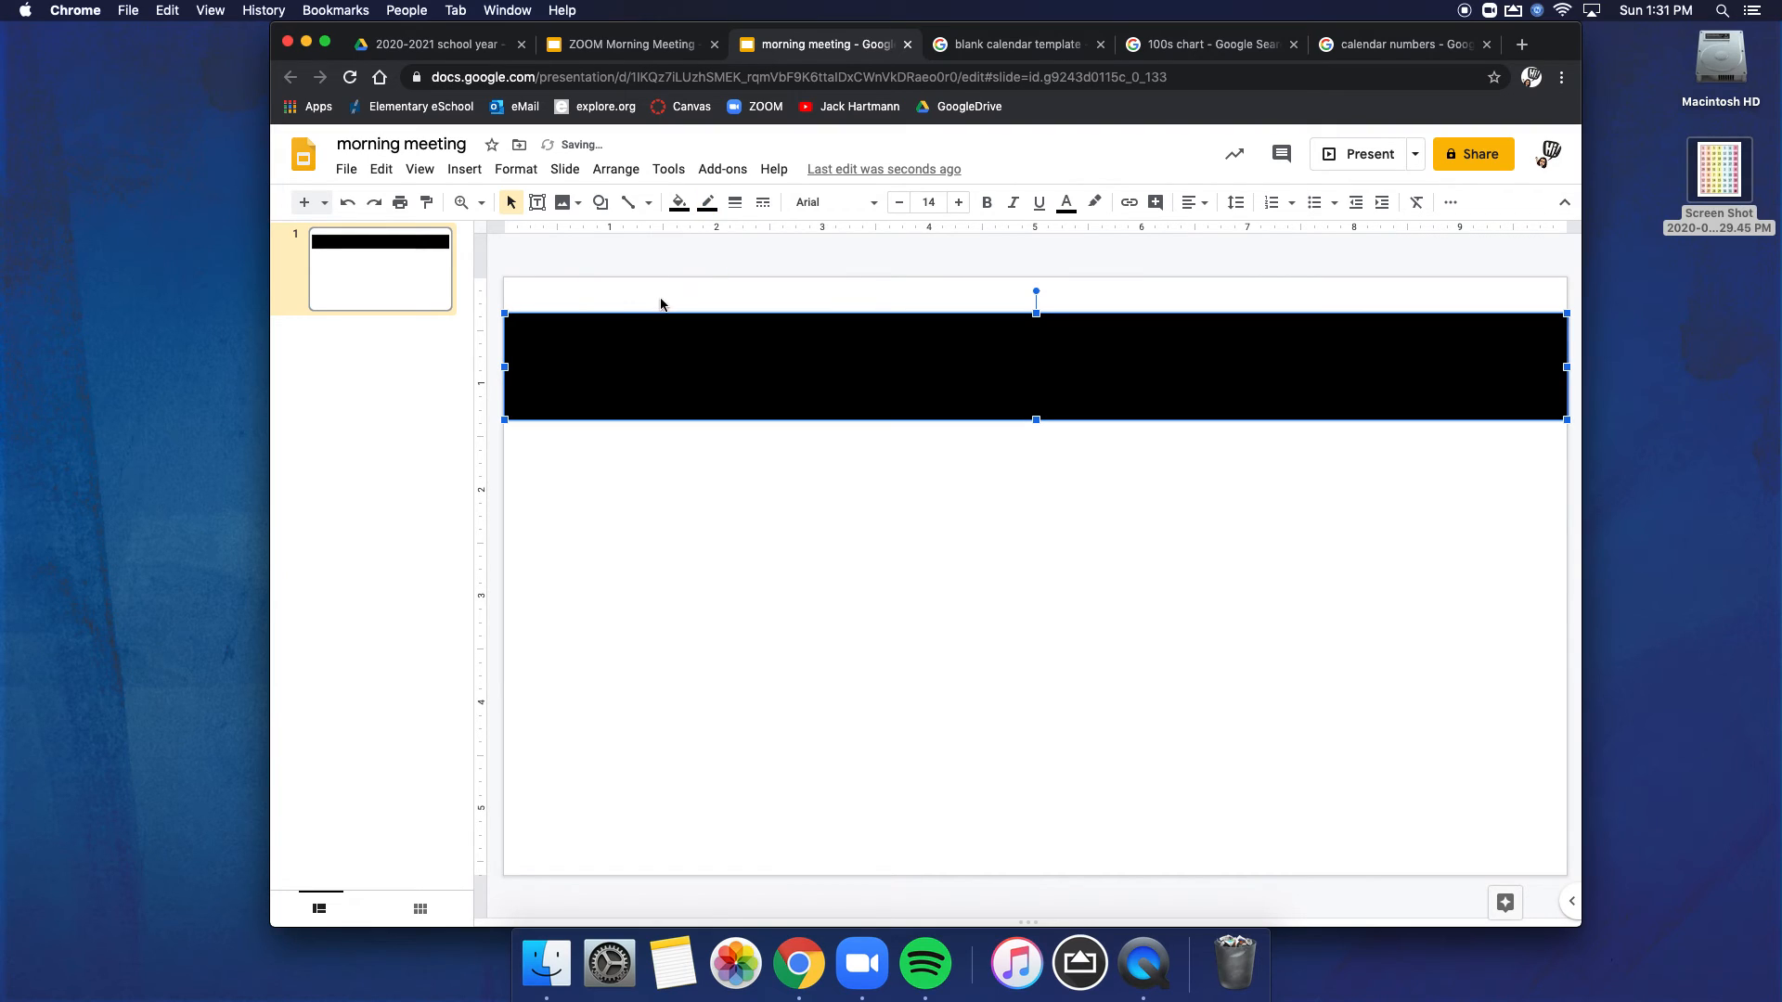
Step: Add a text box covering the black banner, set its text color to white, and enter "Heading"
click(537, 202)
drag(507, 315, 1559, 420)
drag(506, 369, 505, 371)
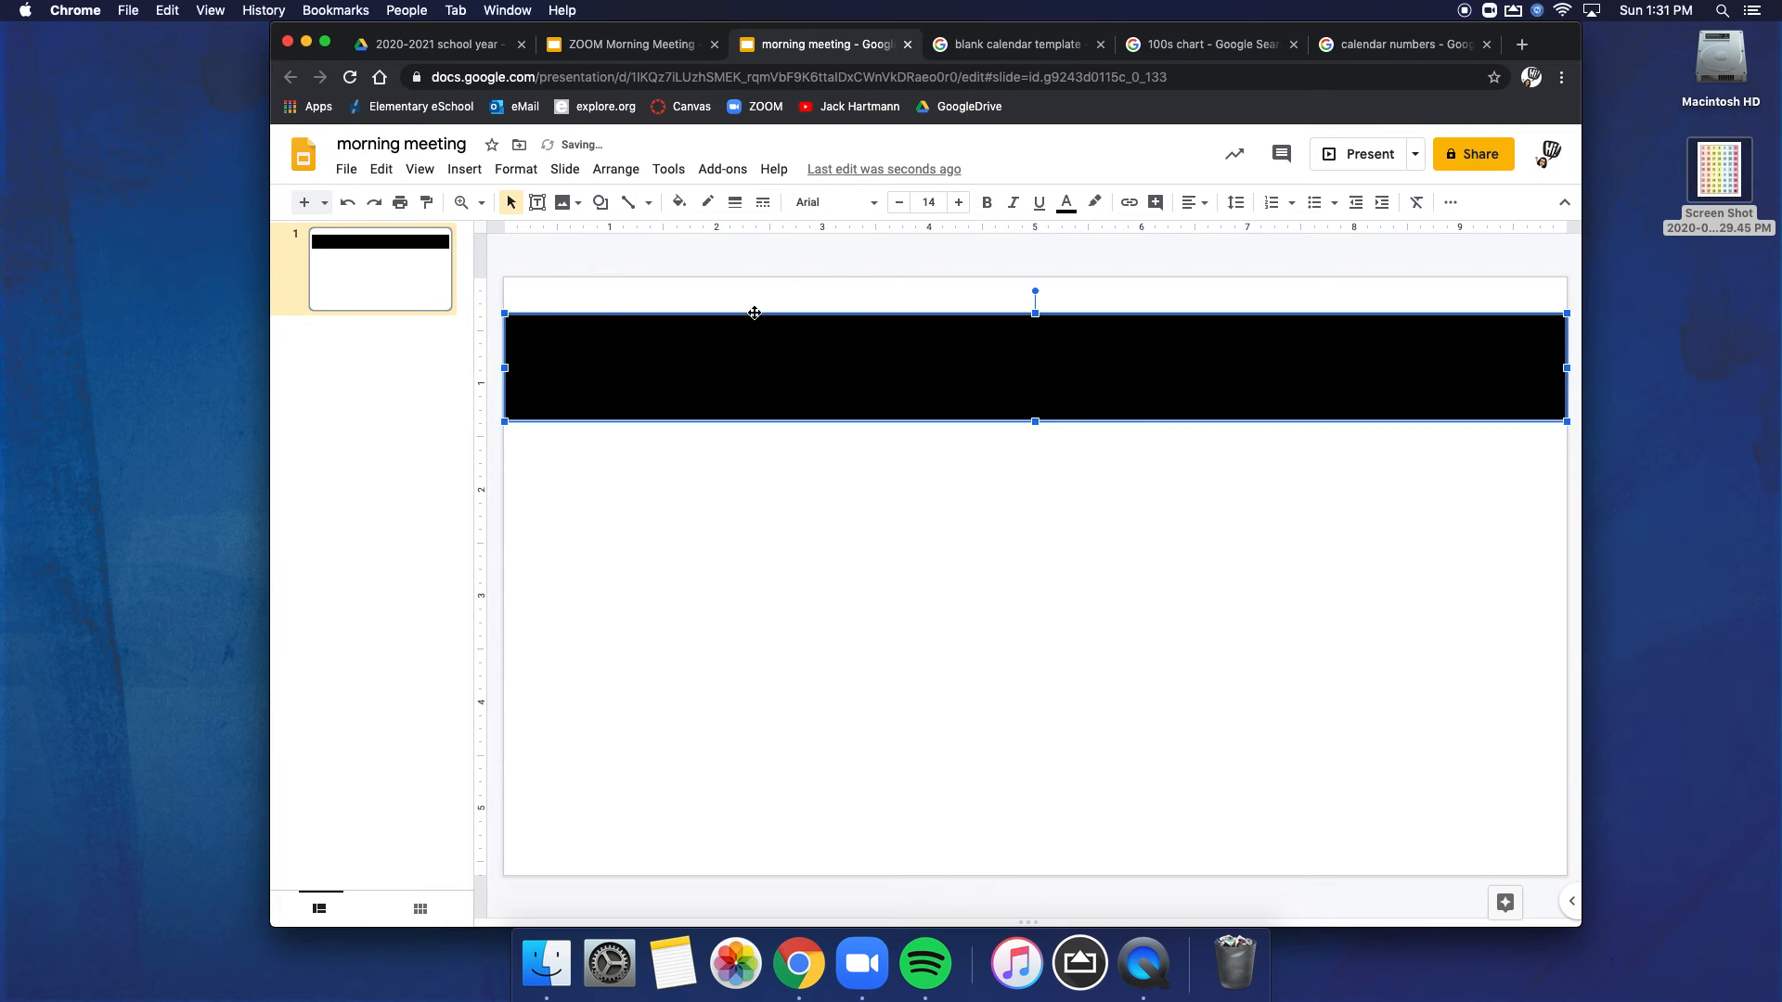
click(1067, 204)
click(1259, 241)
click(1022, 366)
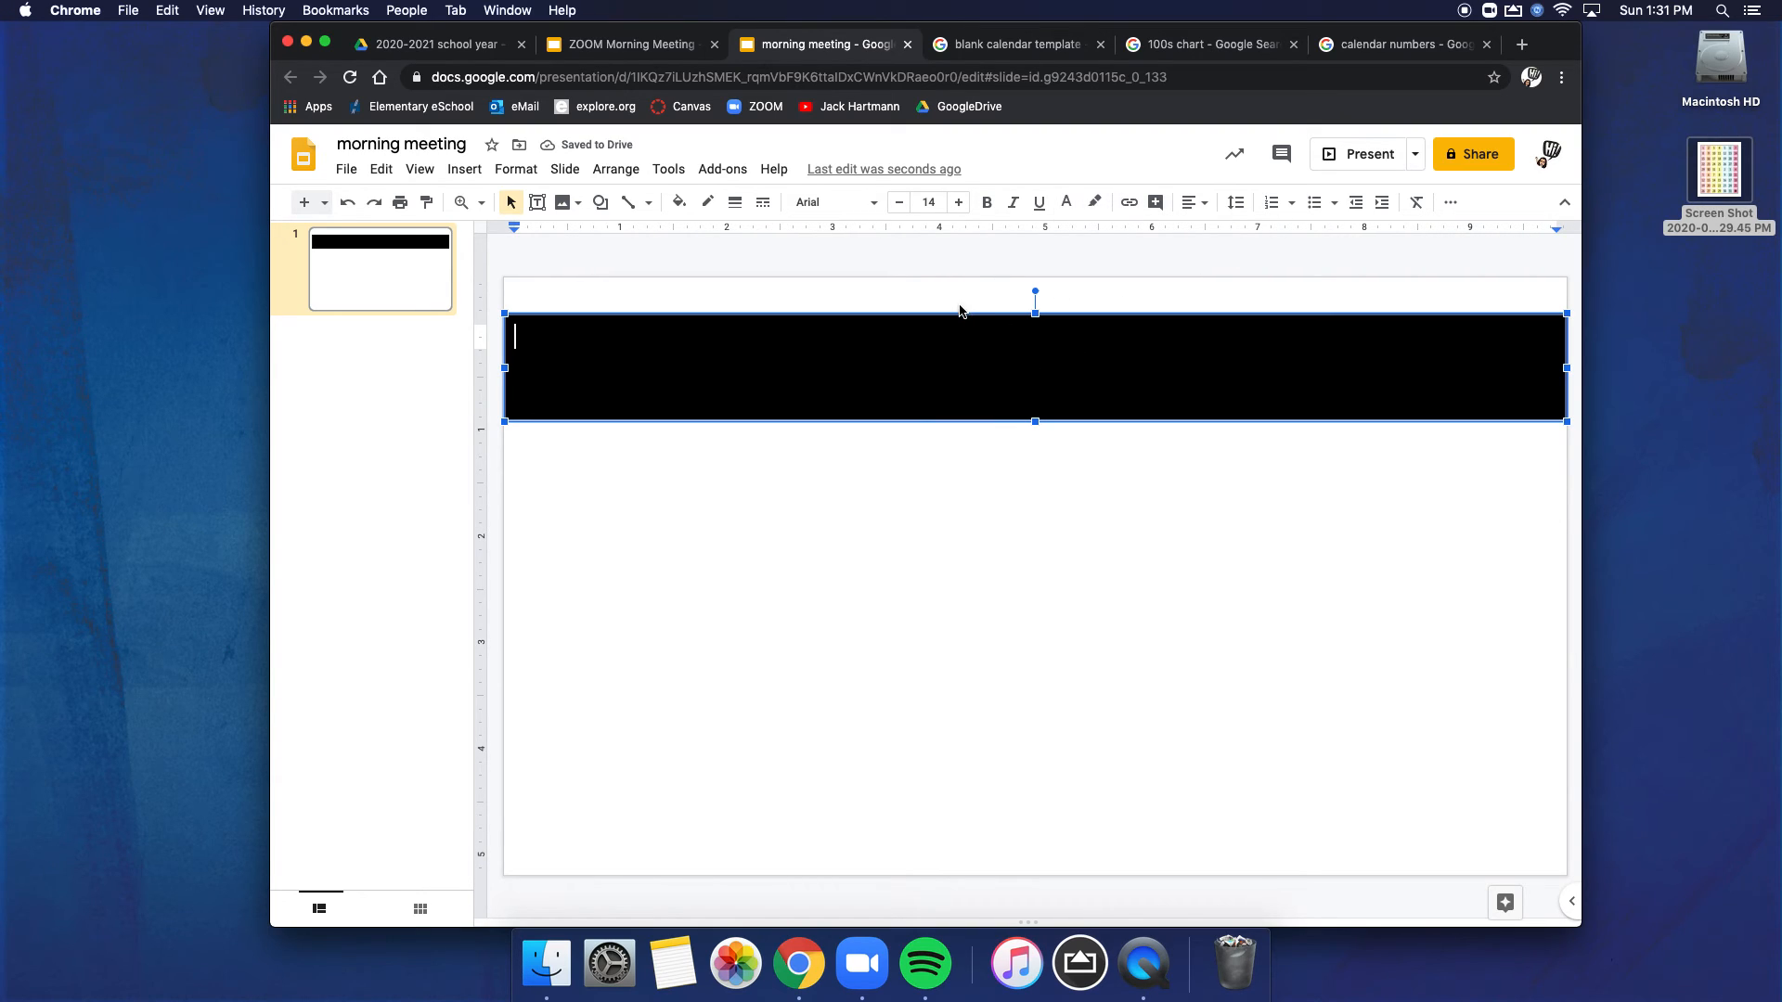
text(Heading)
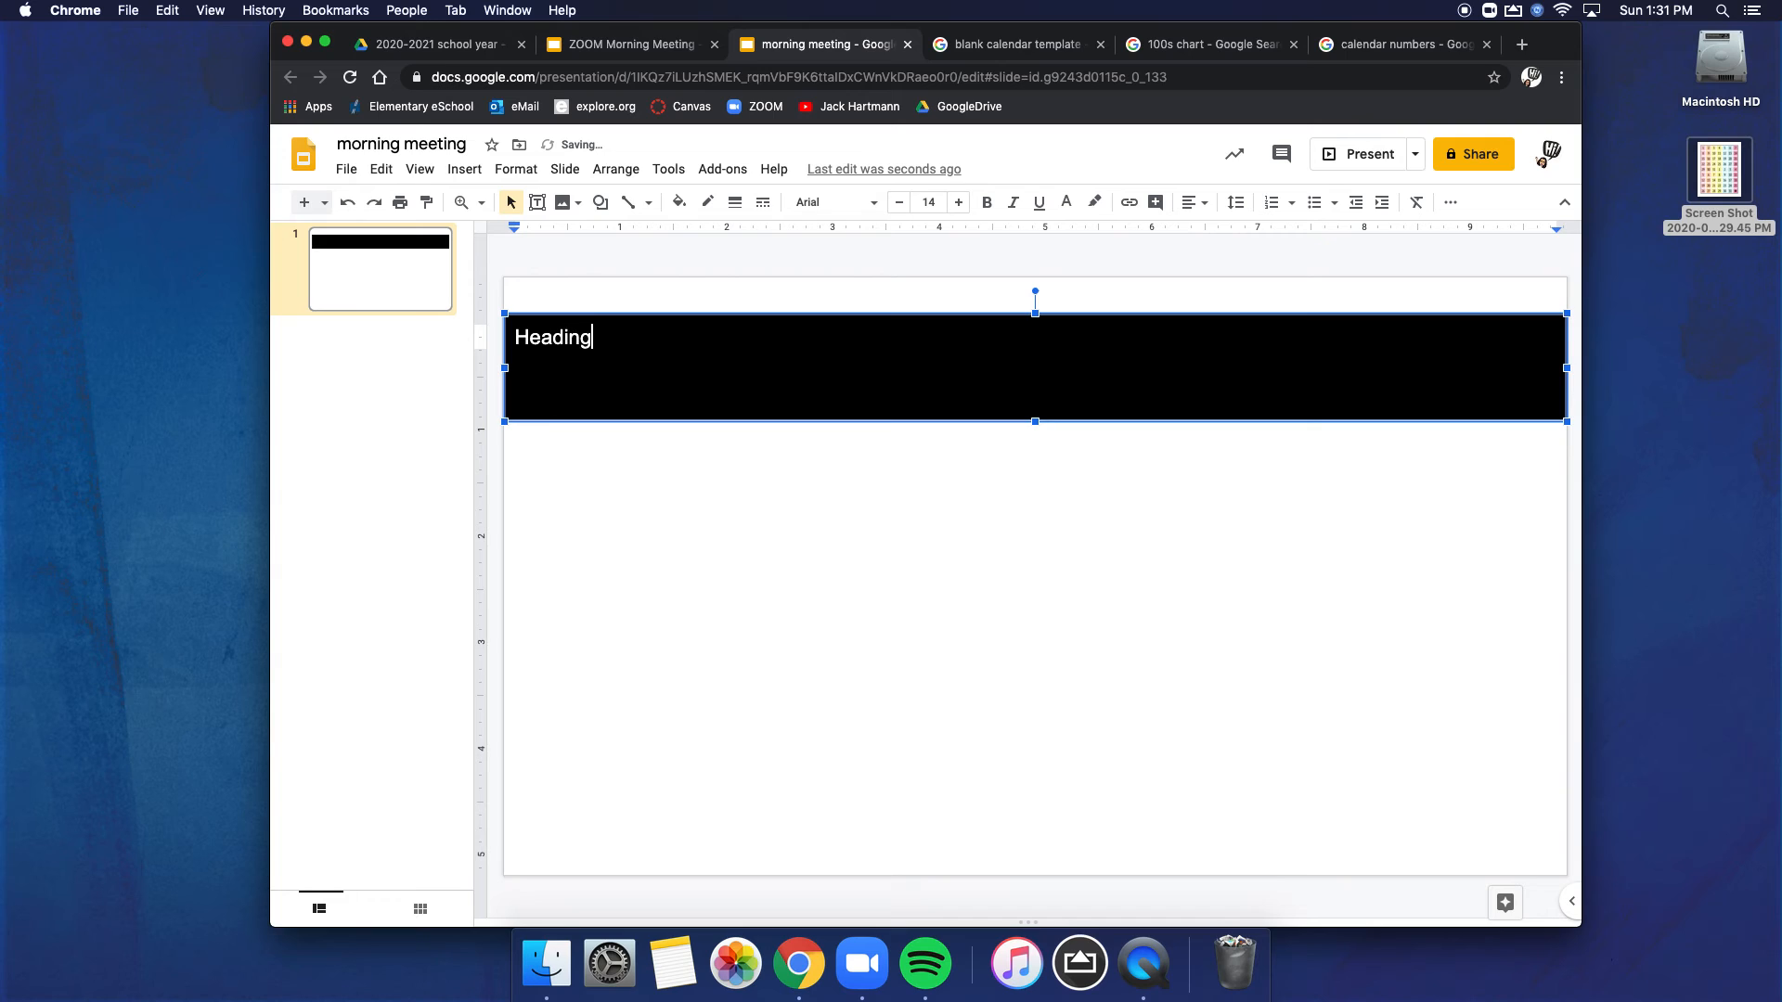
Step: Center the "Heading" text horizontally and vertically within the banner
key(super+a)
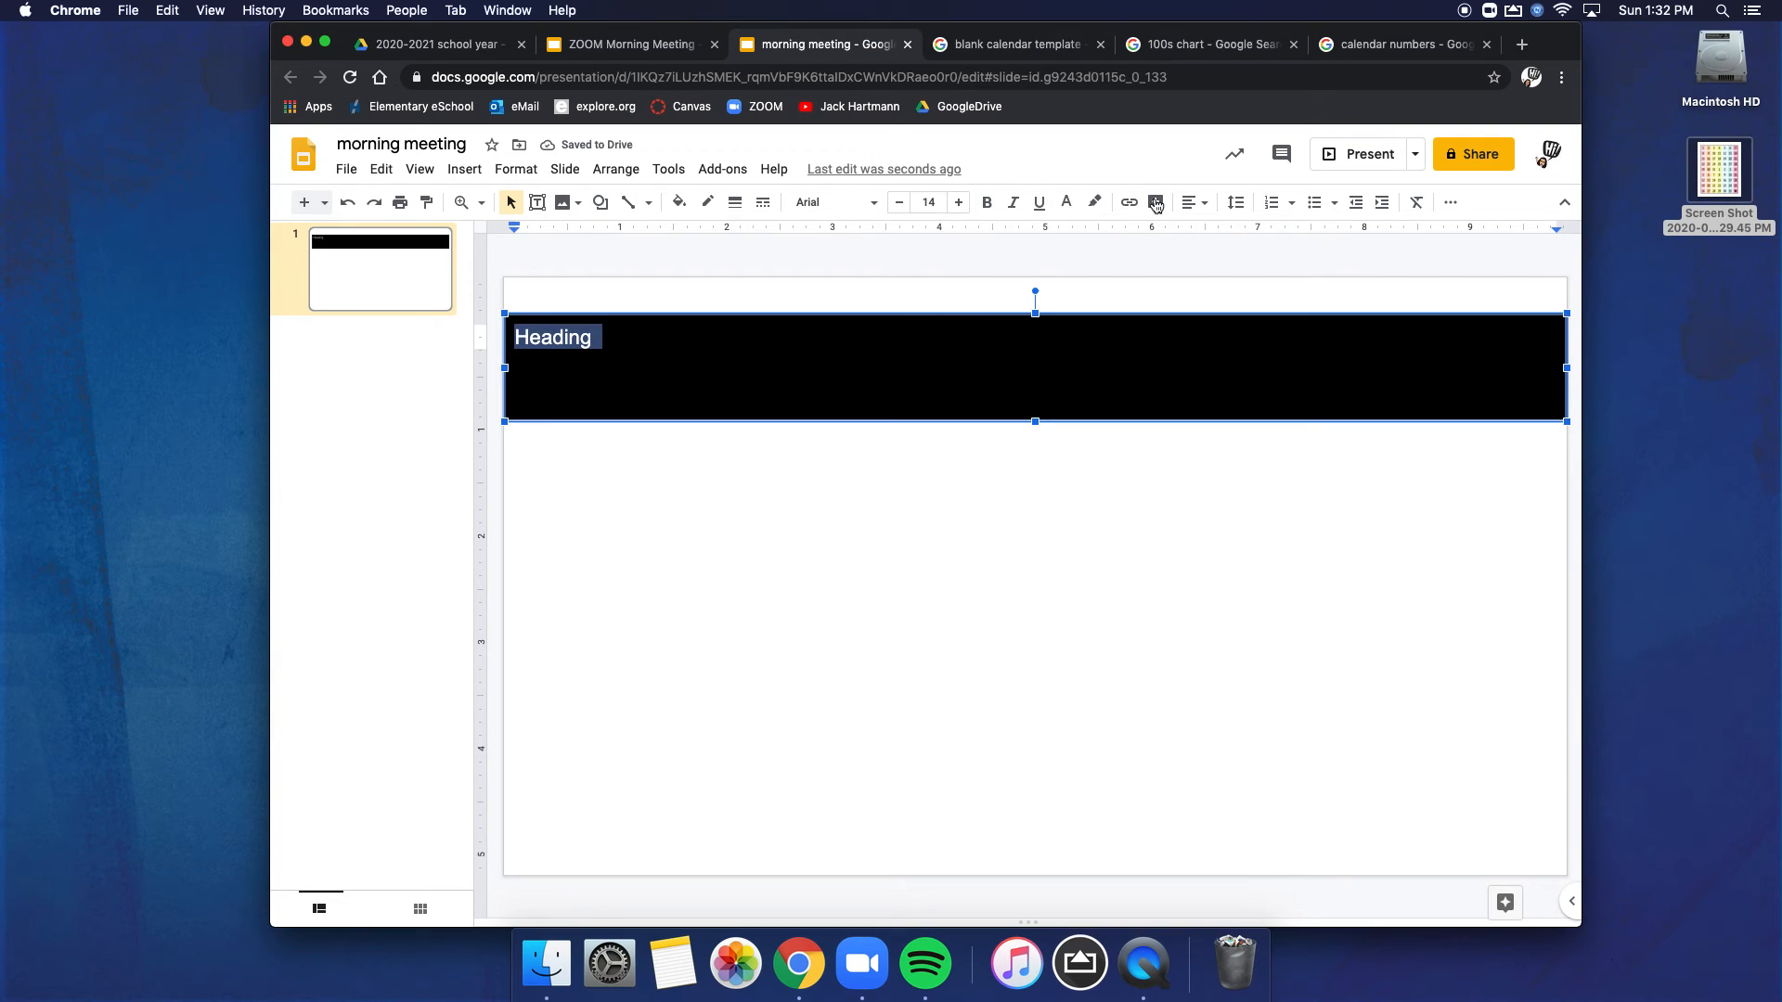
click(1195, 209)
click(1219, 232)
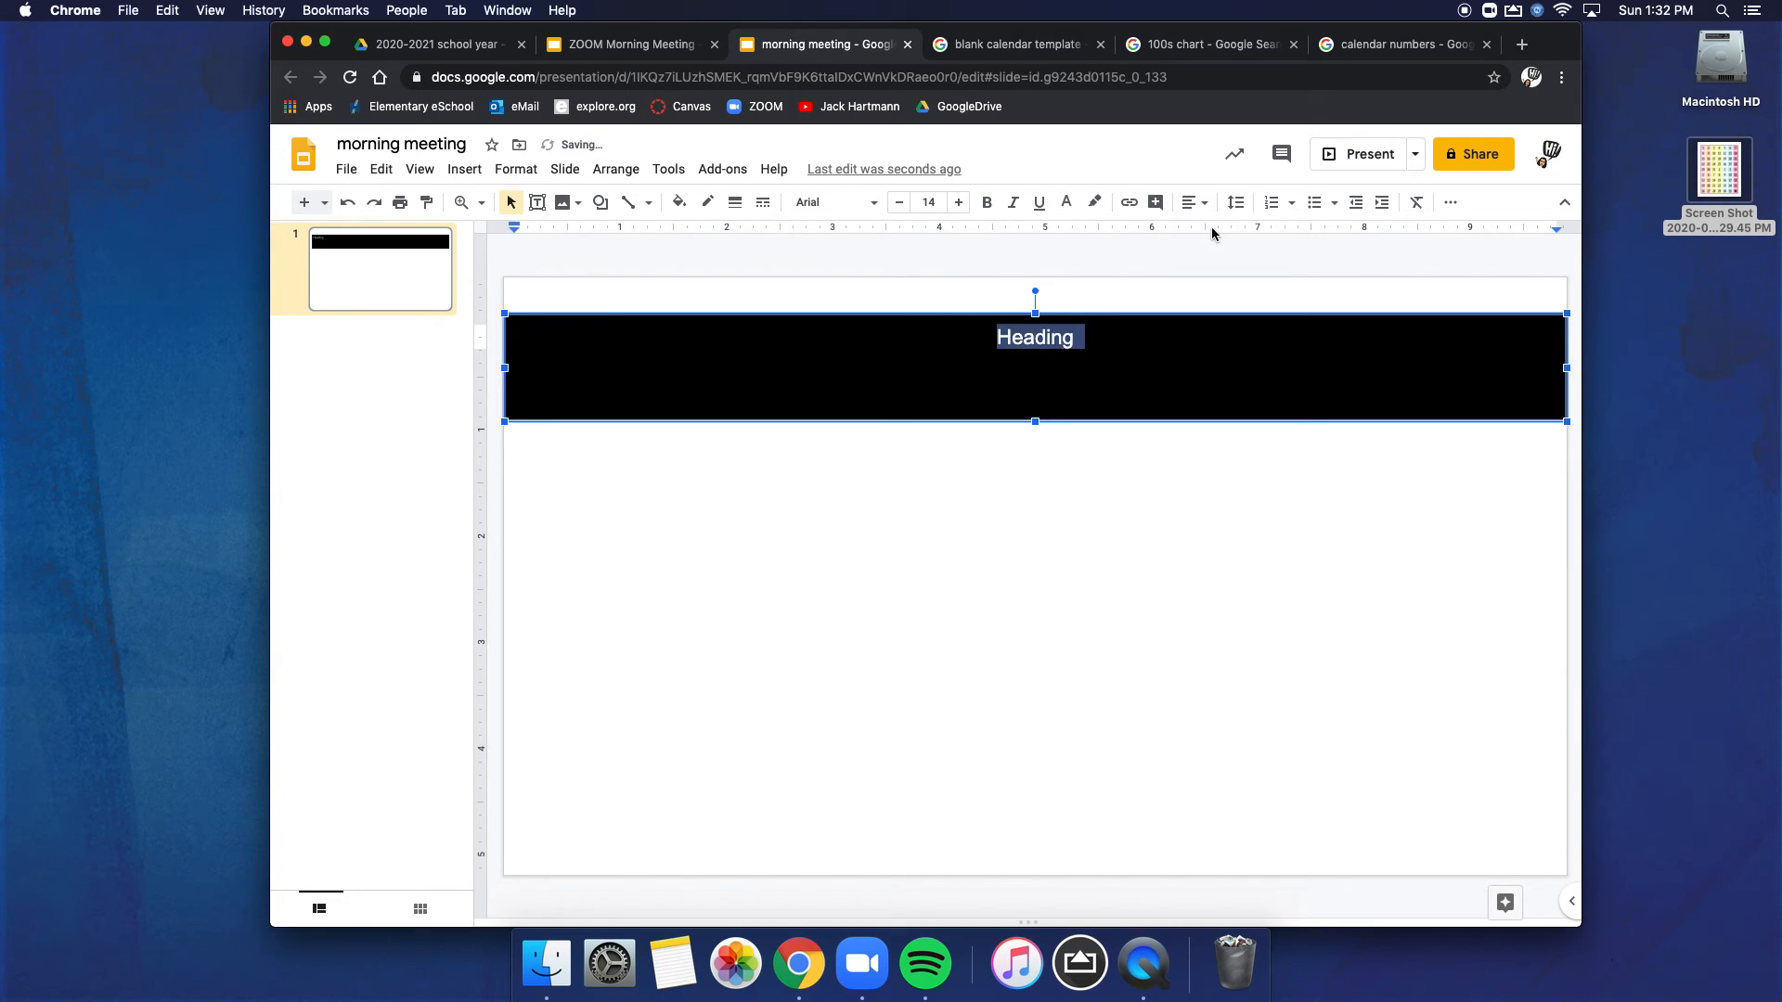
click(1195, 202)
click(1219, 258)
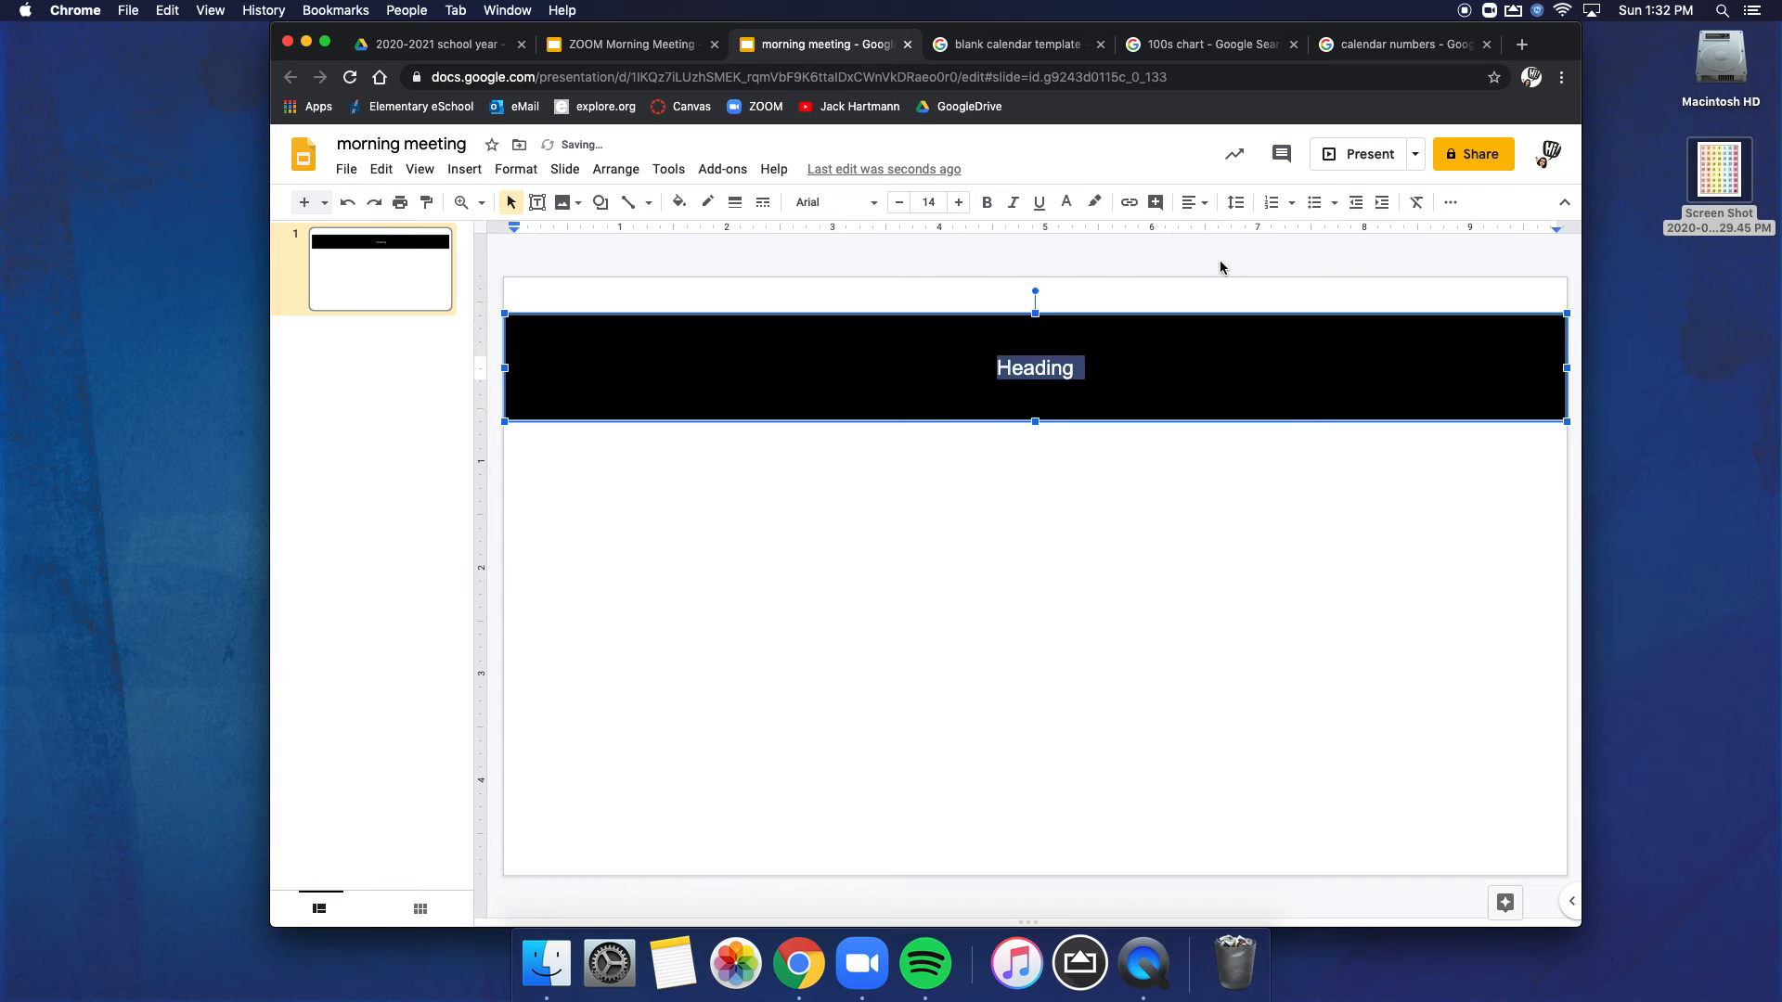
Step: Format the banner text as bold Amatic SC at size 60
click(932, 202)
text(60)
key(Return)
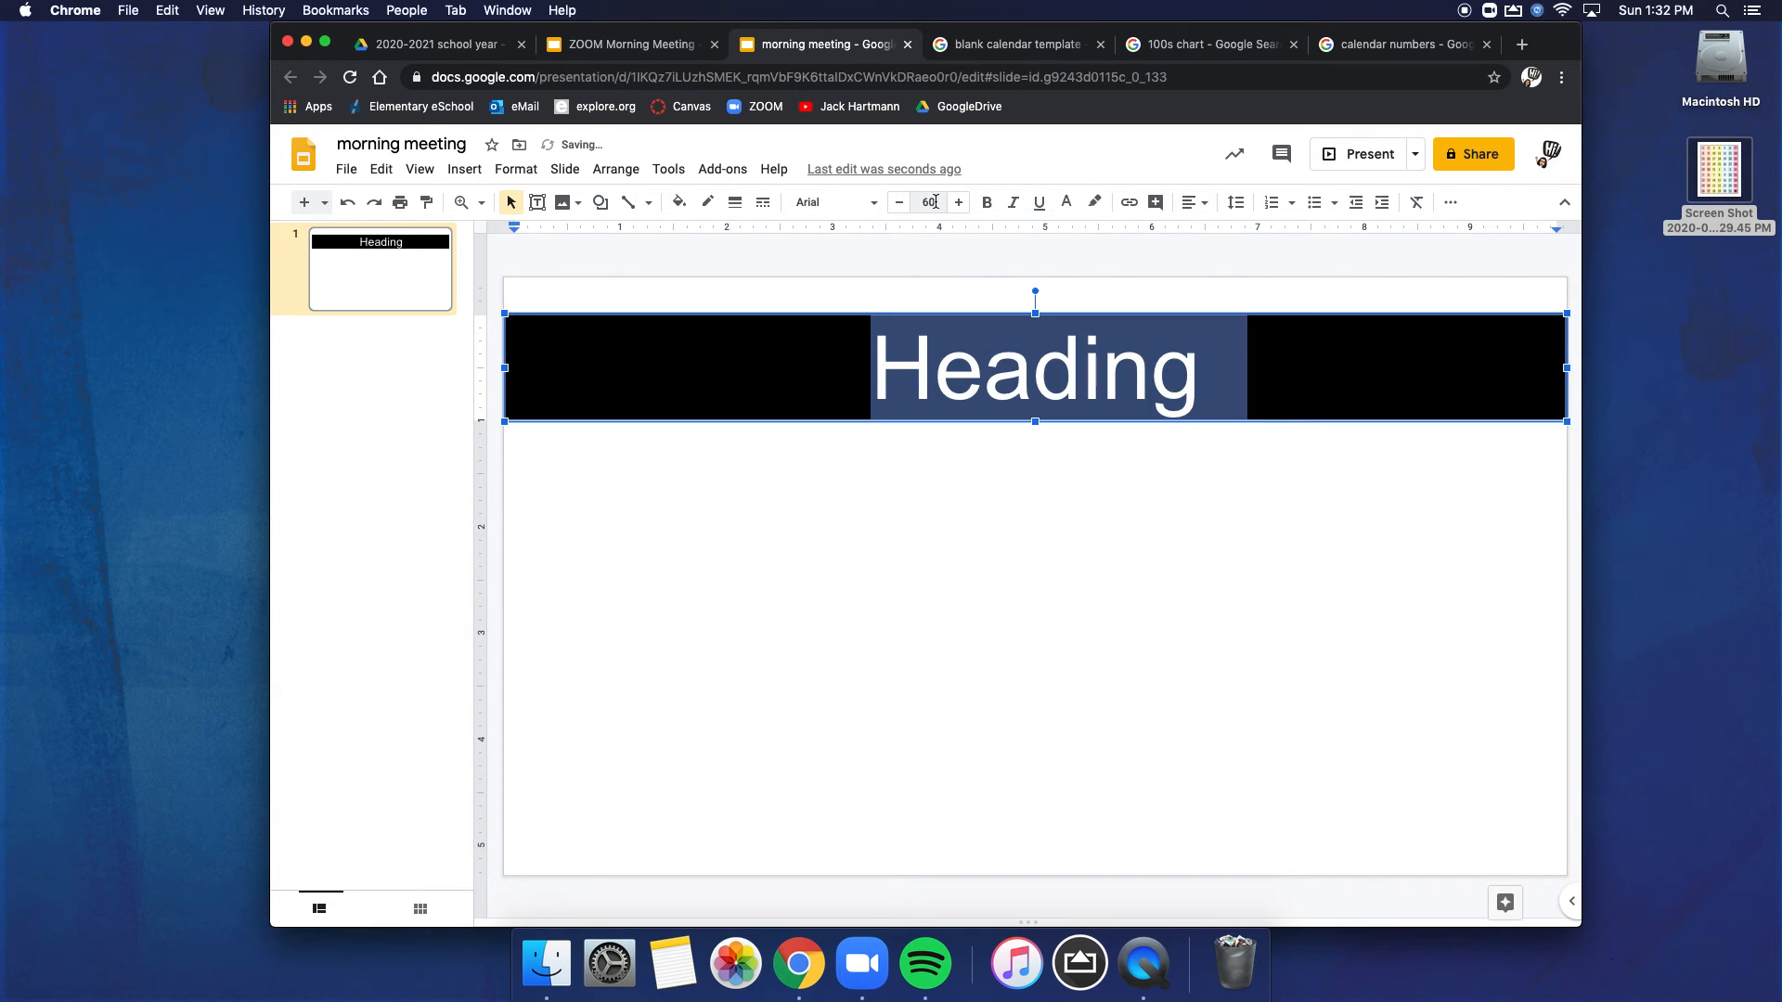
click(833, 202)
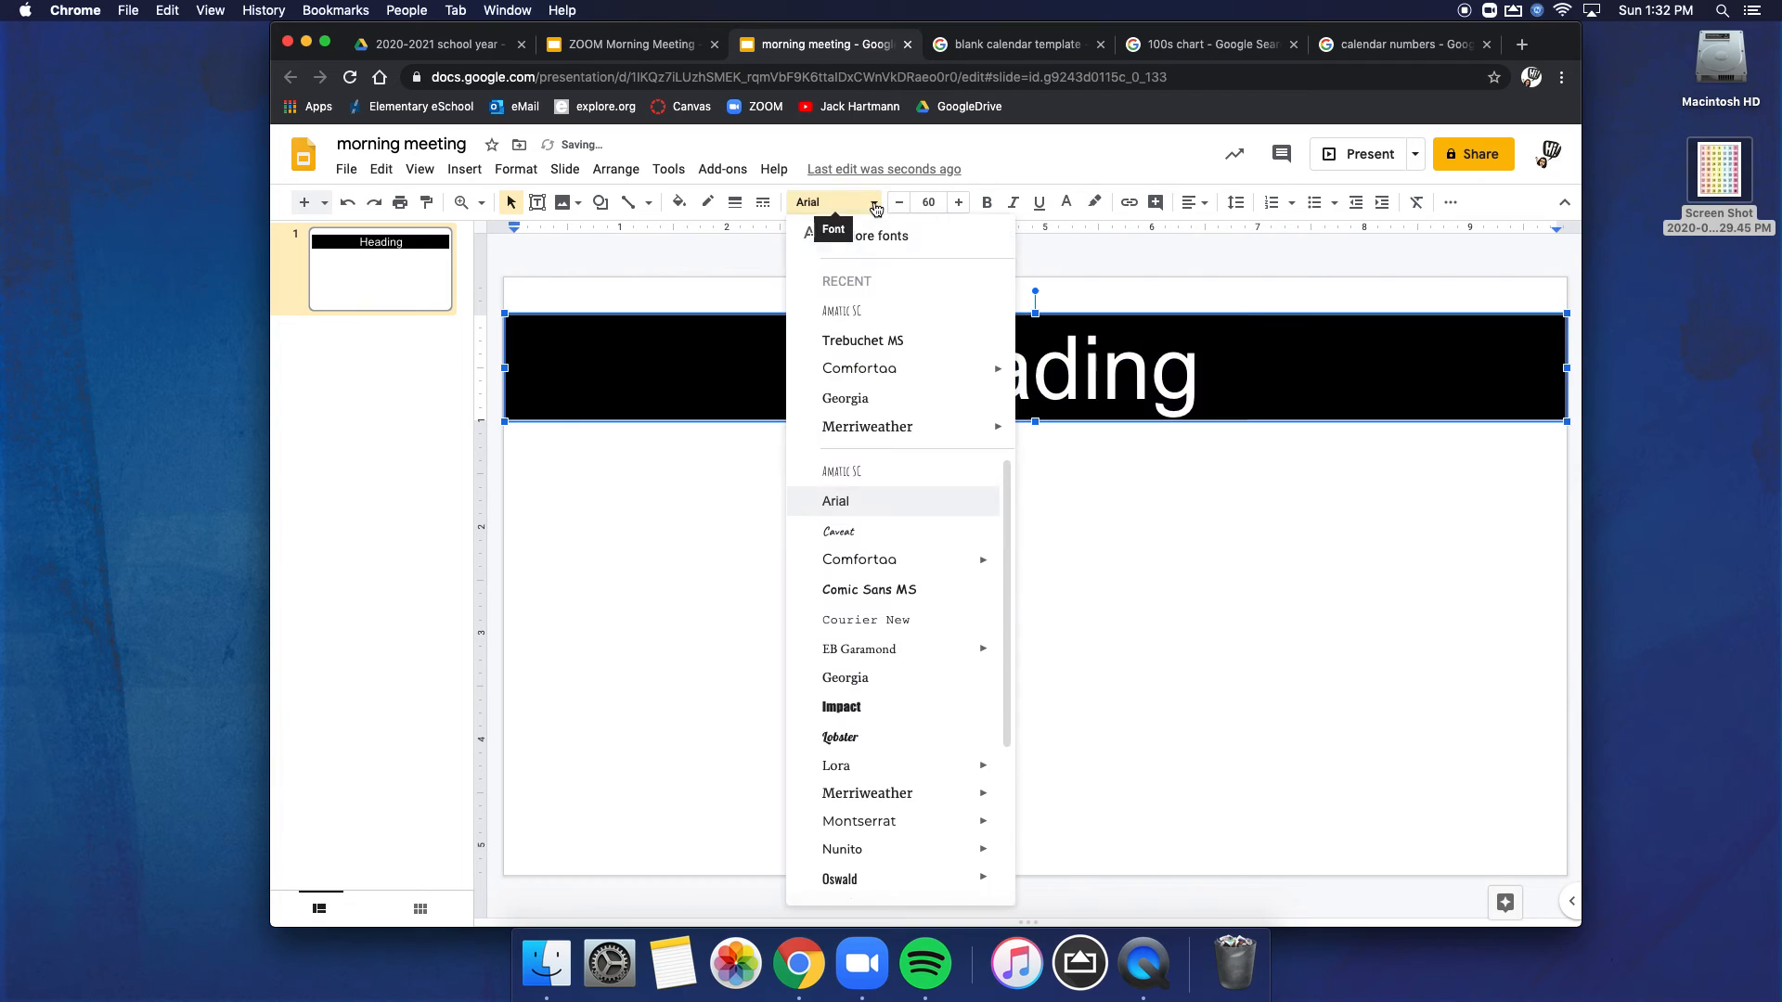
click(855, 310)
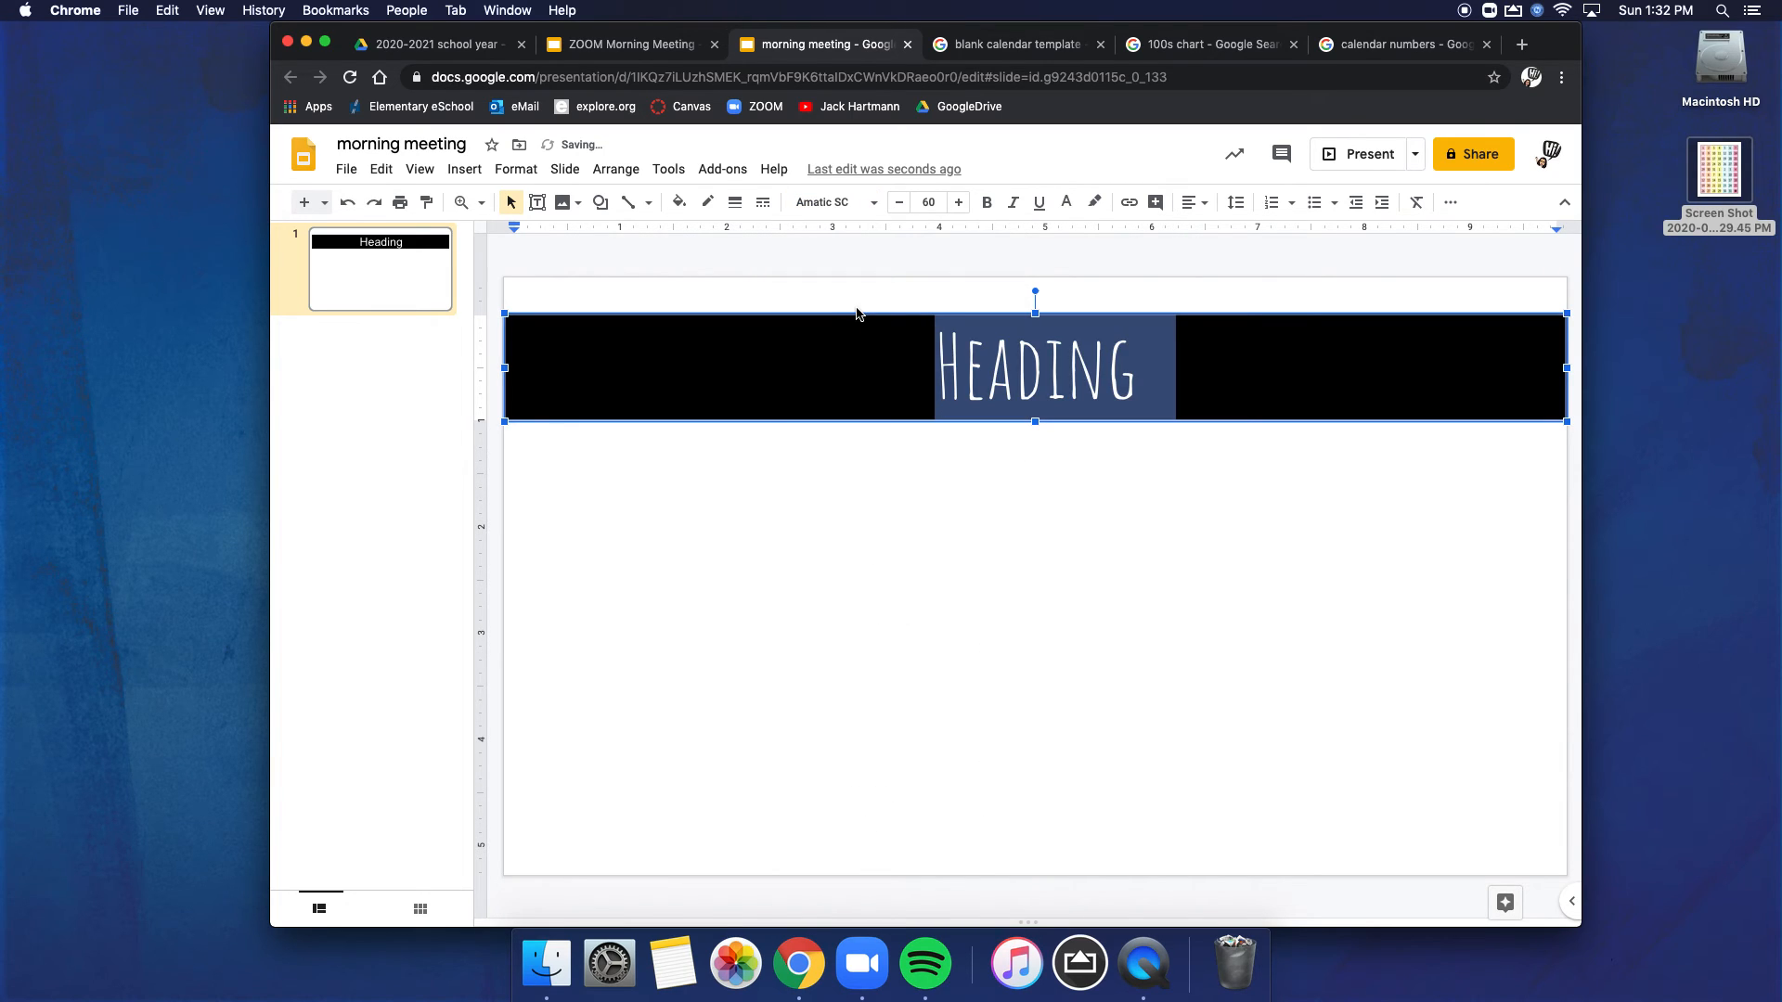
click(988, 206)
click(1182, 287)
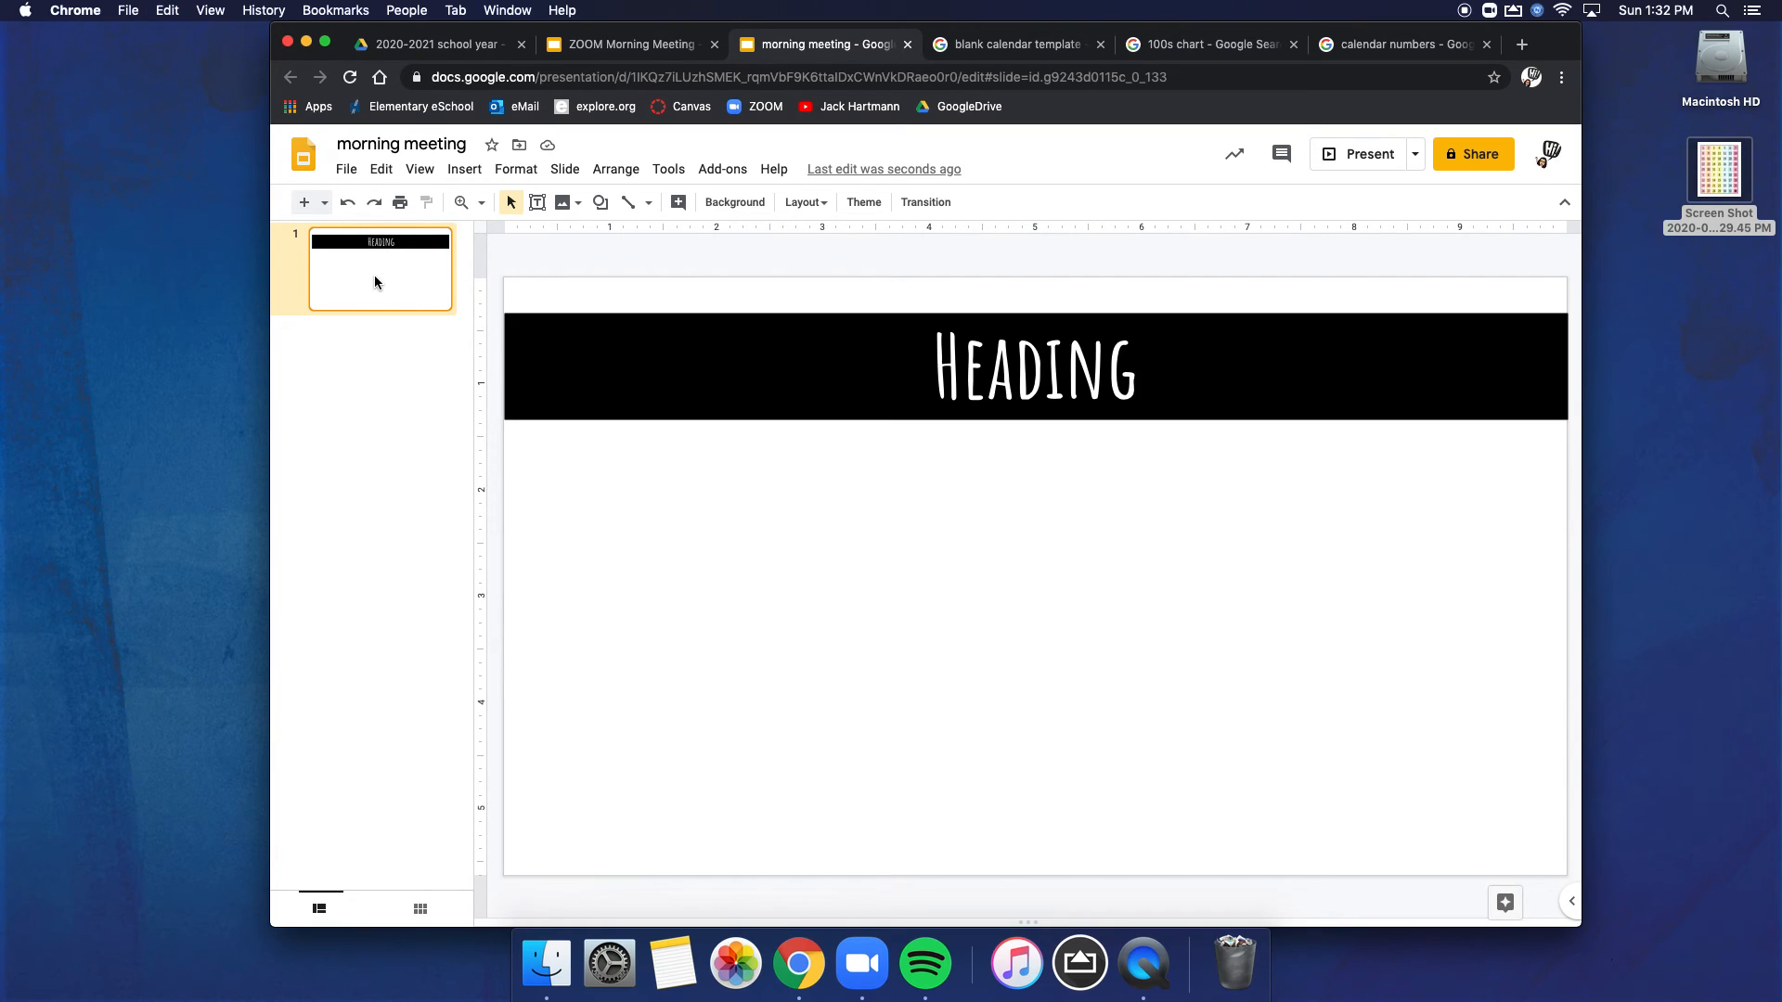
Step: Duplicate the banner slide until the presentation has eight identical slides
key(super+d)
key(super+d)
key(super+d)
key(super+d)
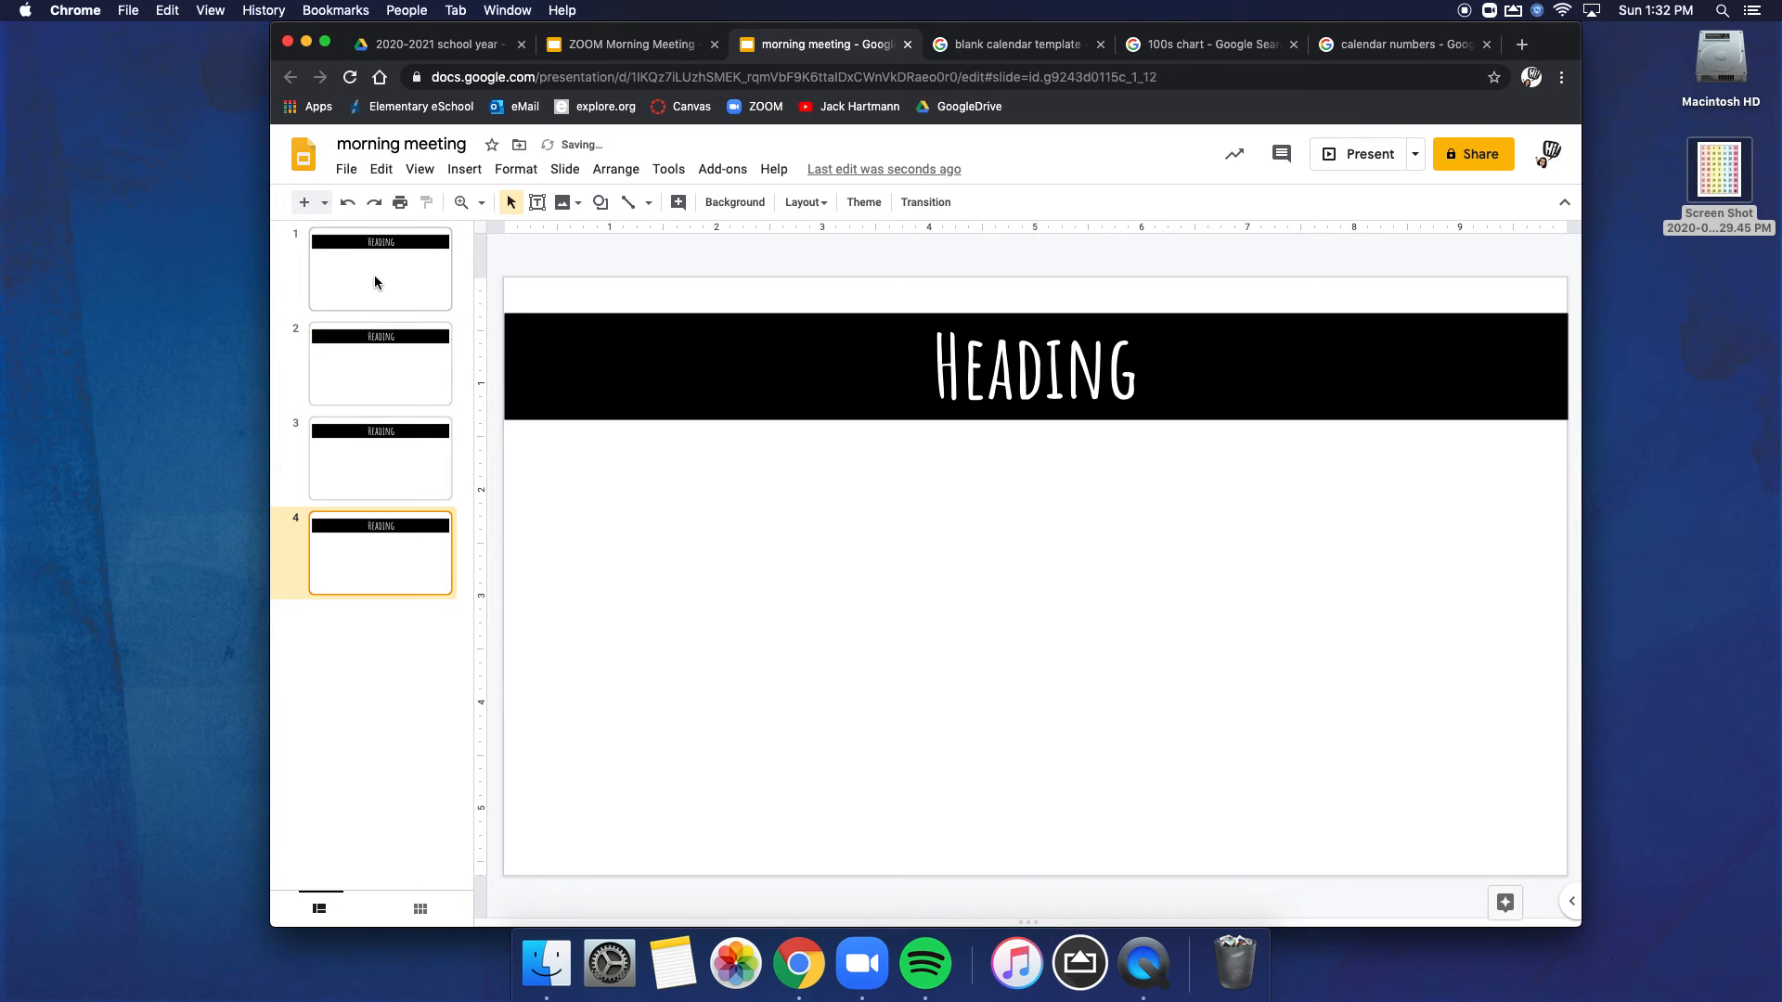
key(super+d)
key(super+d)
key(super+d)
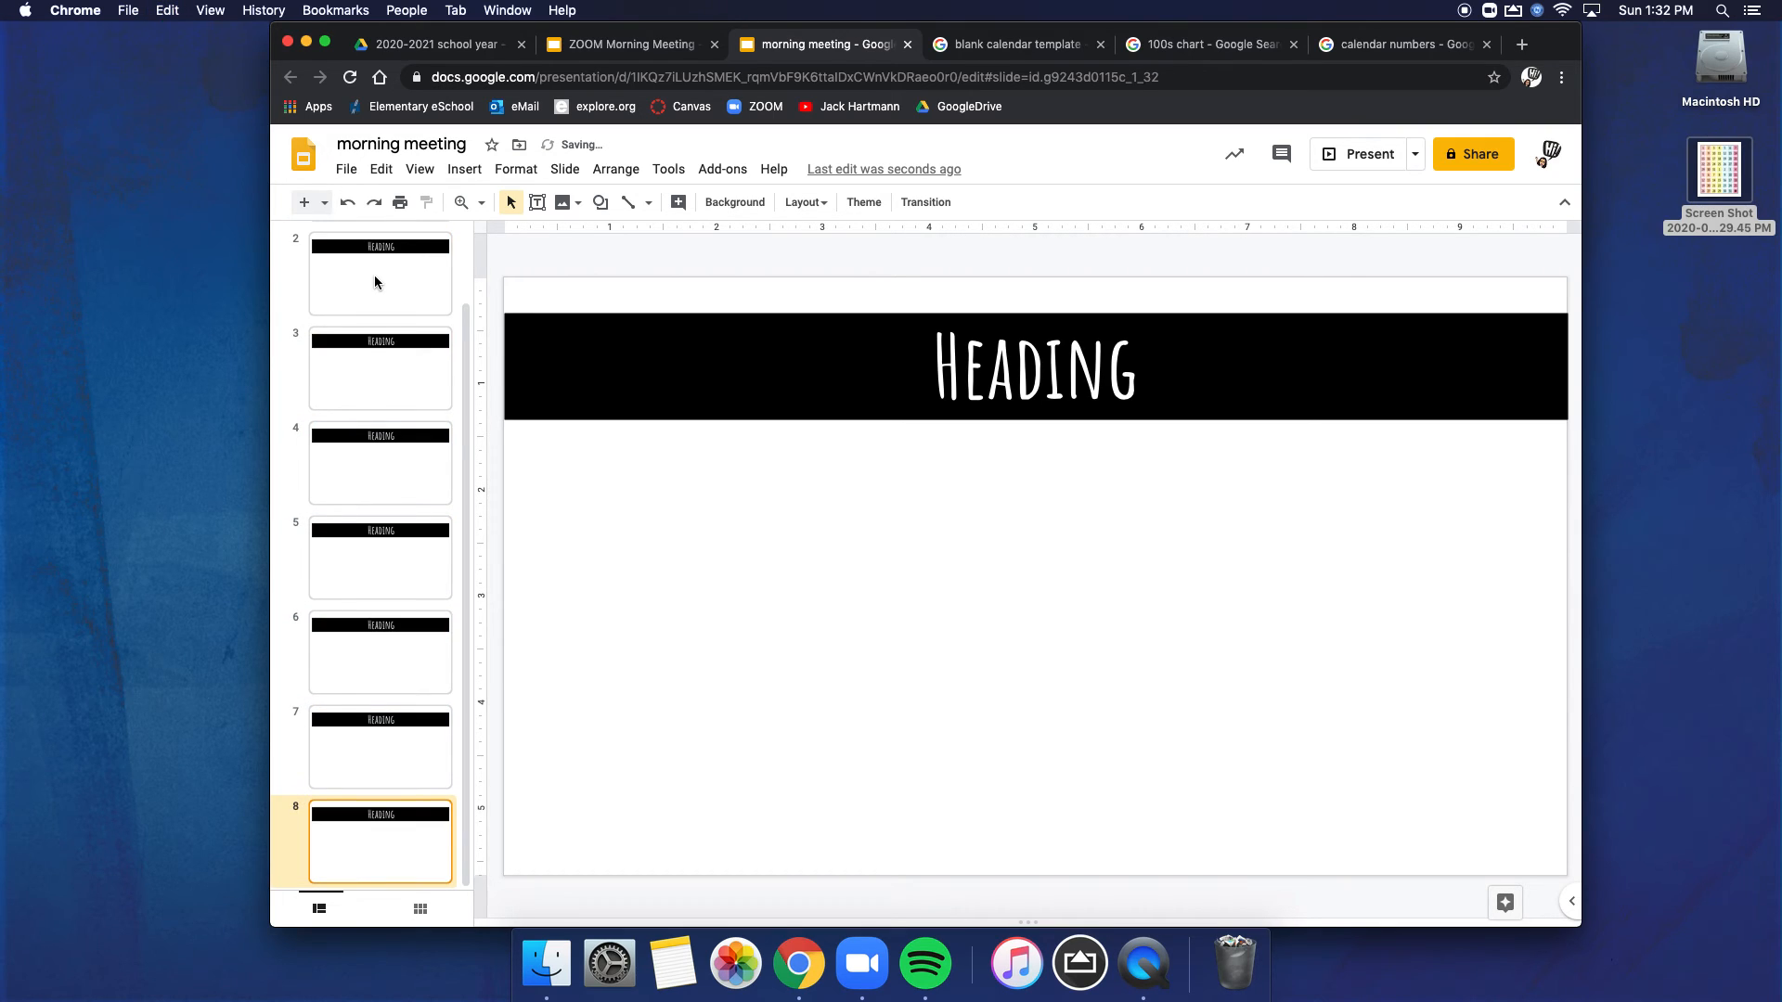
scroll(350, 483, up, 2)
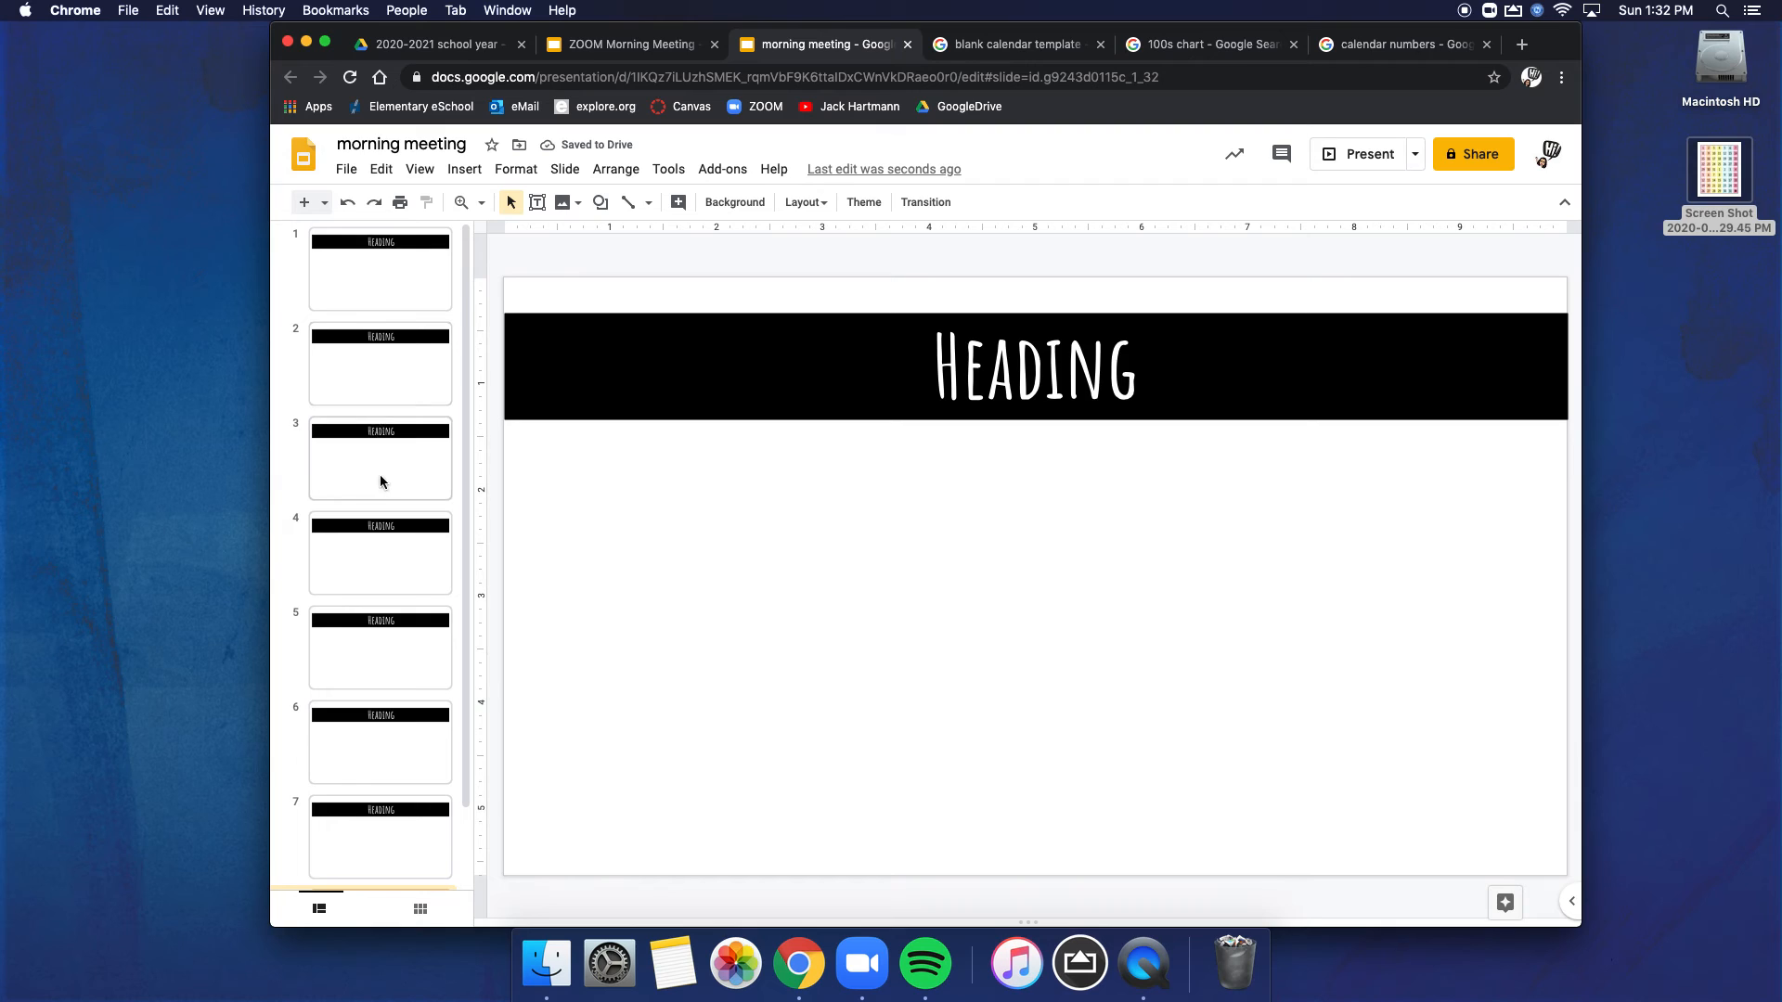
Step: Replace the banner text on slide 1 with "Calander"
click(396, 269)
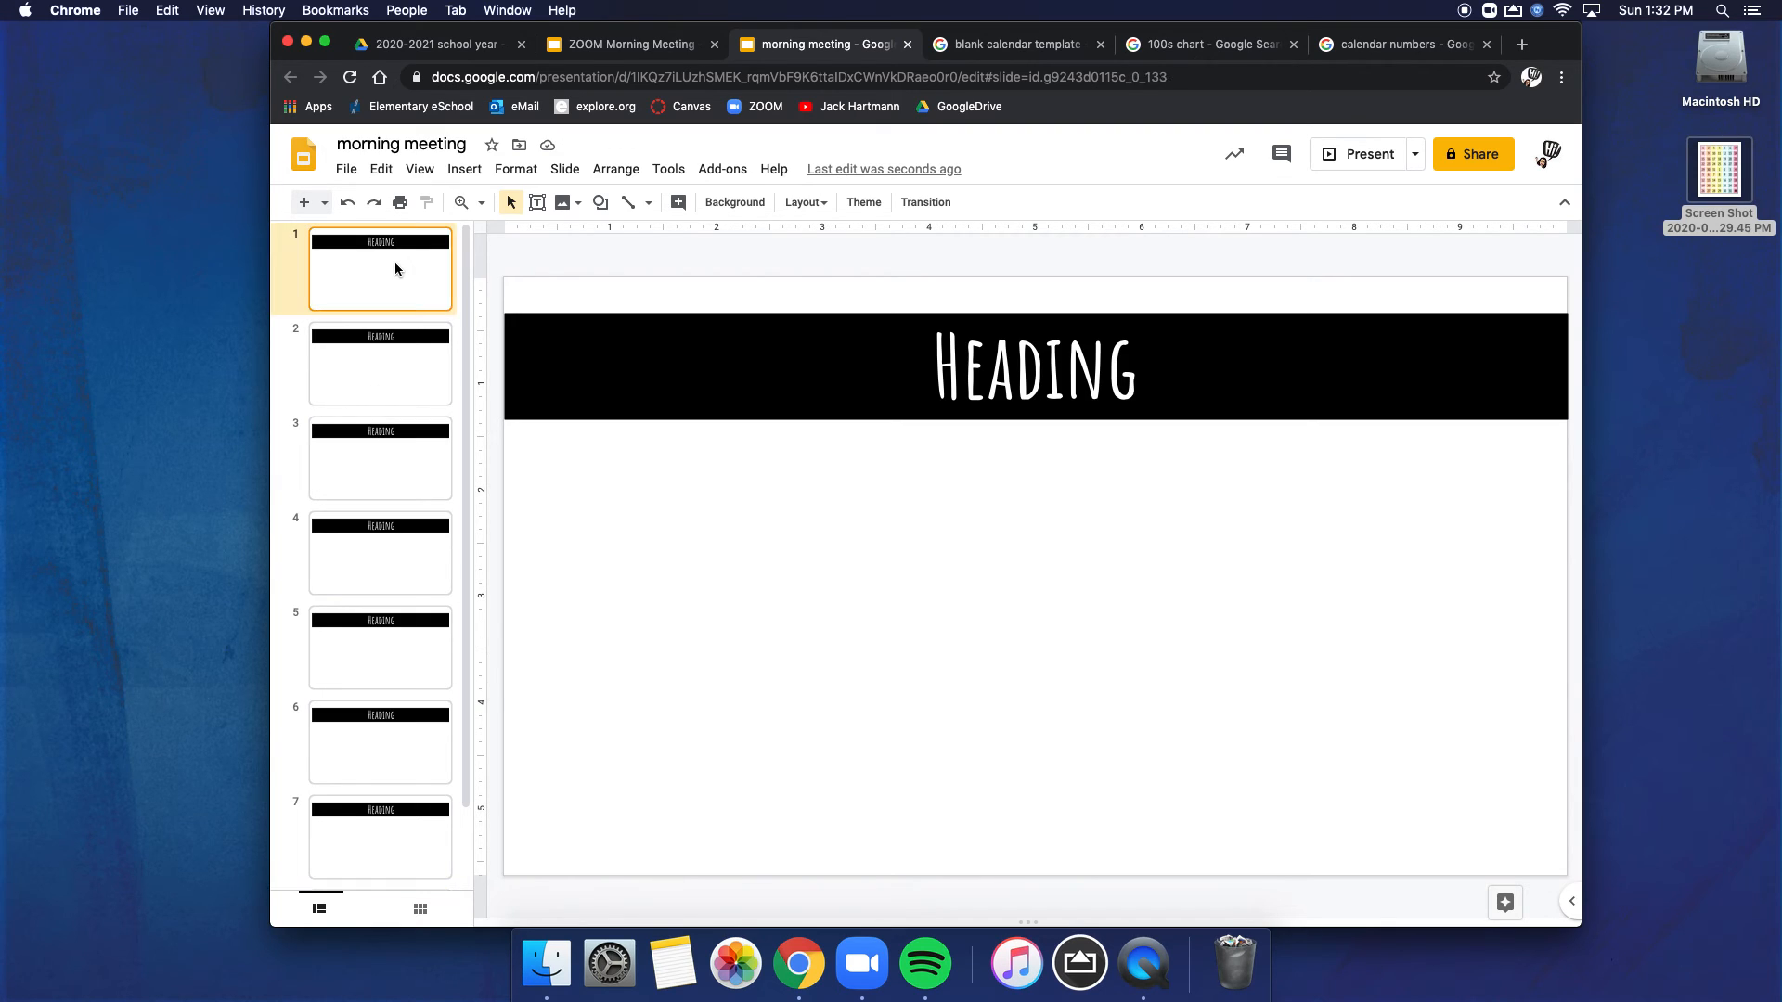
double_click(1000, 362)
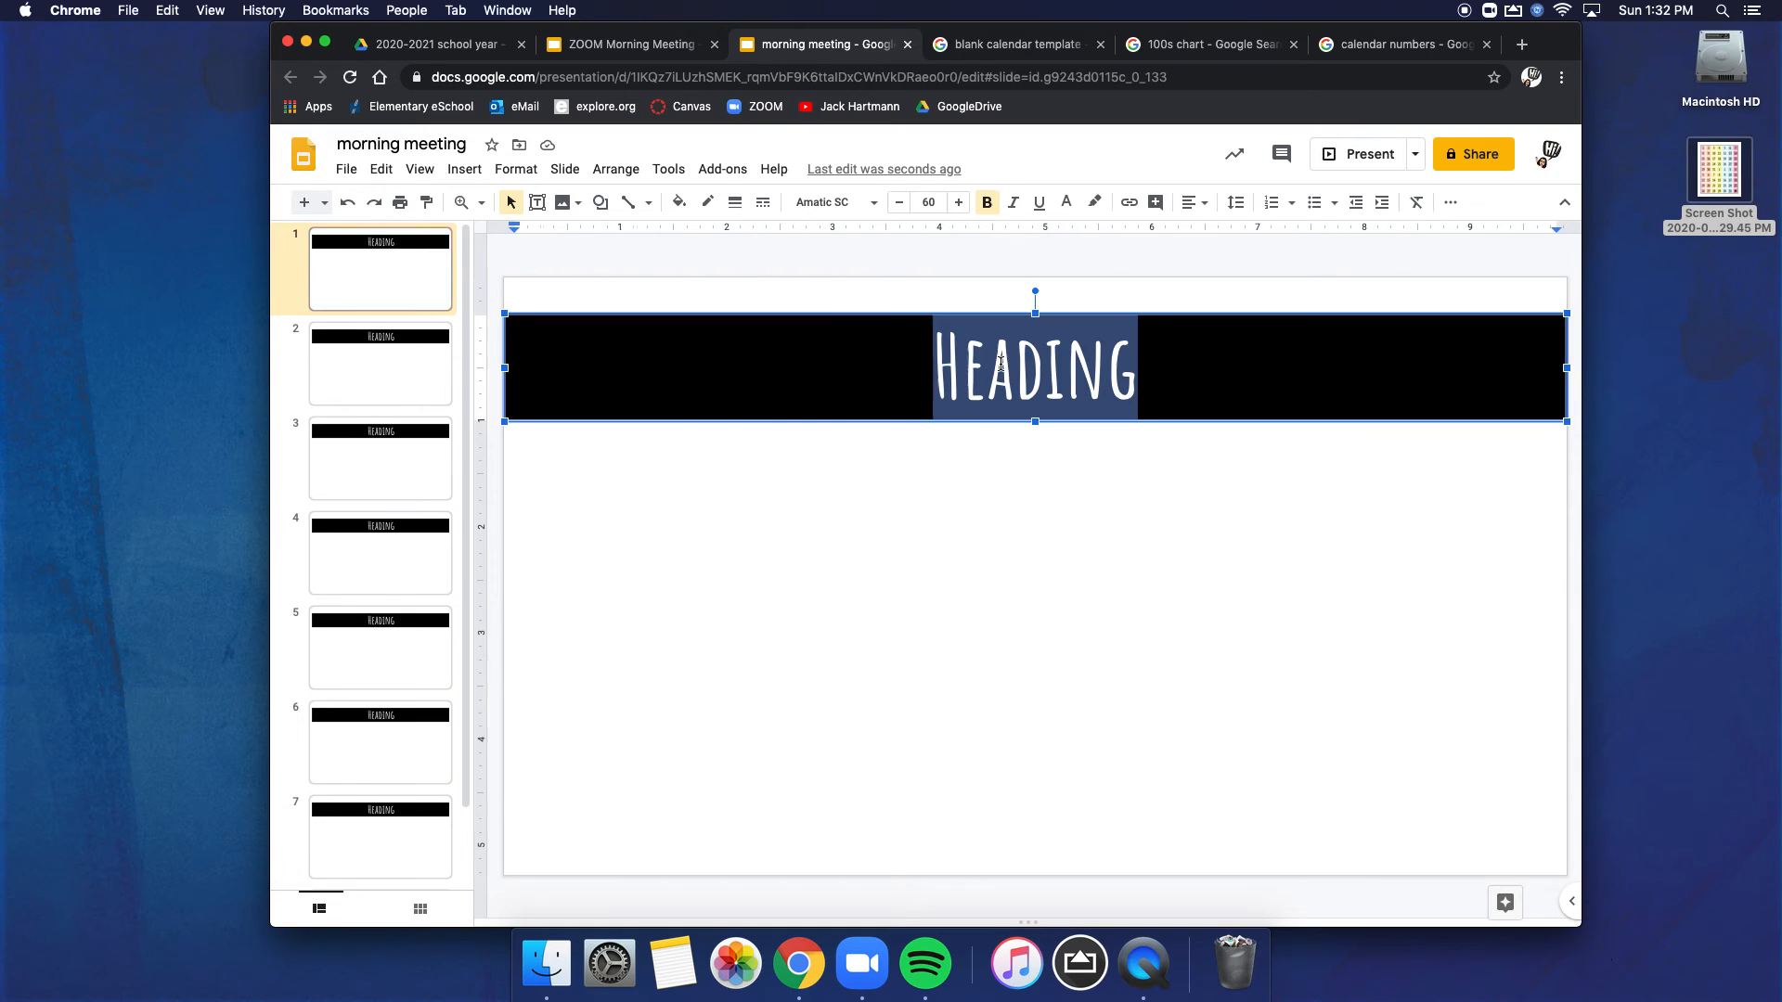
text(Cla)
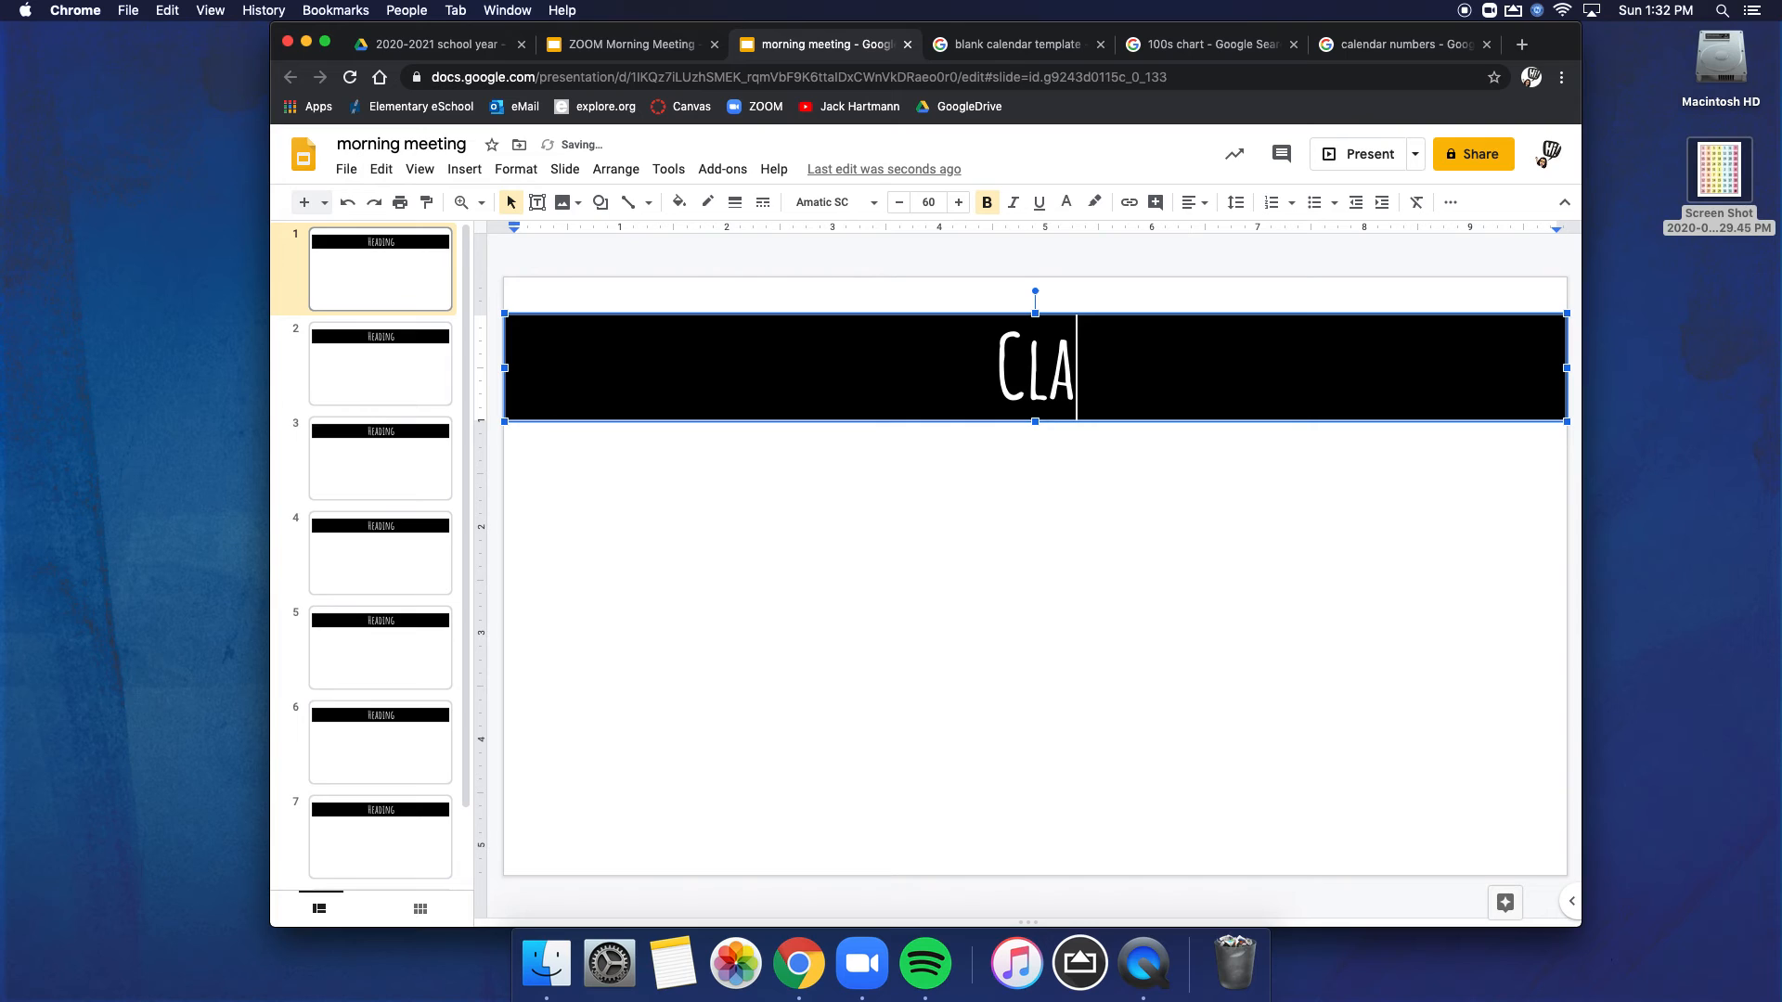
key(BackSpace)
key(BackSpace)
text(alander)
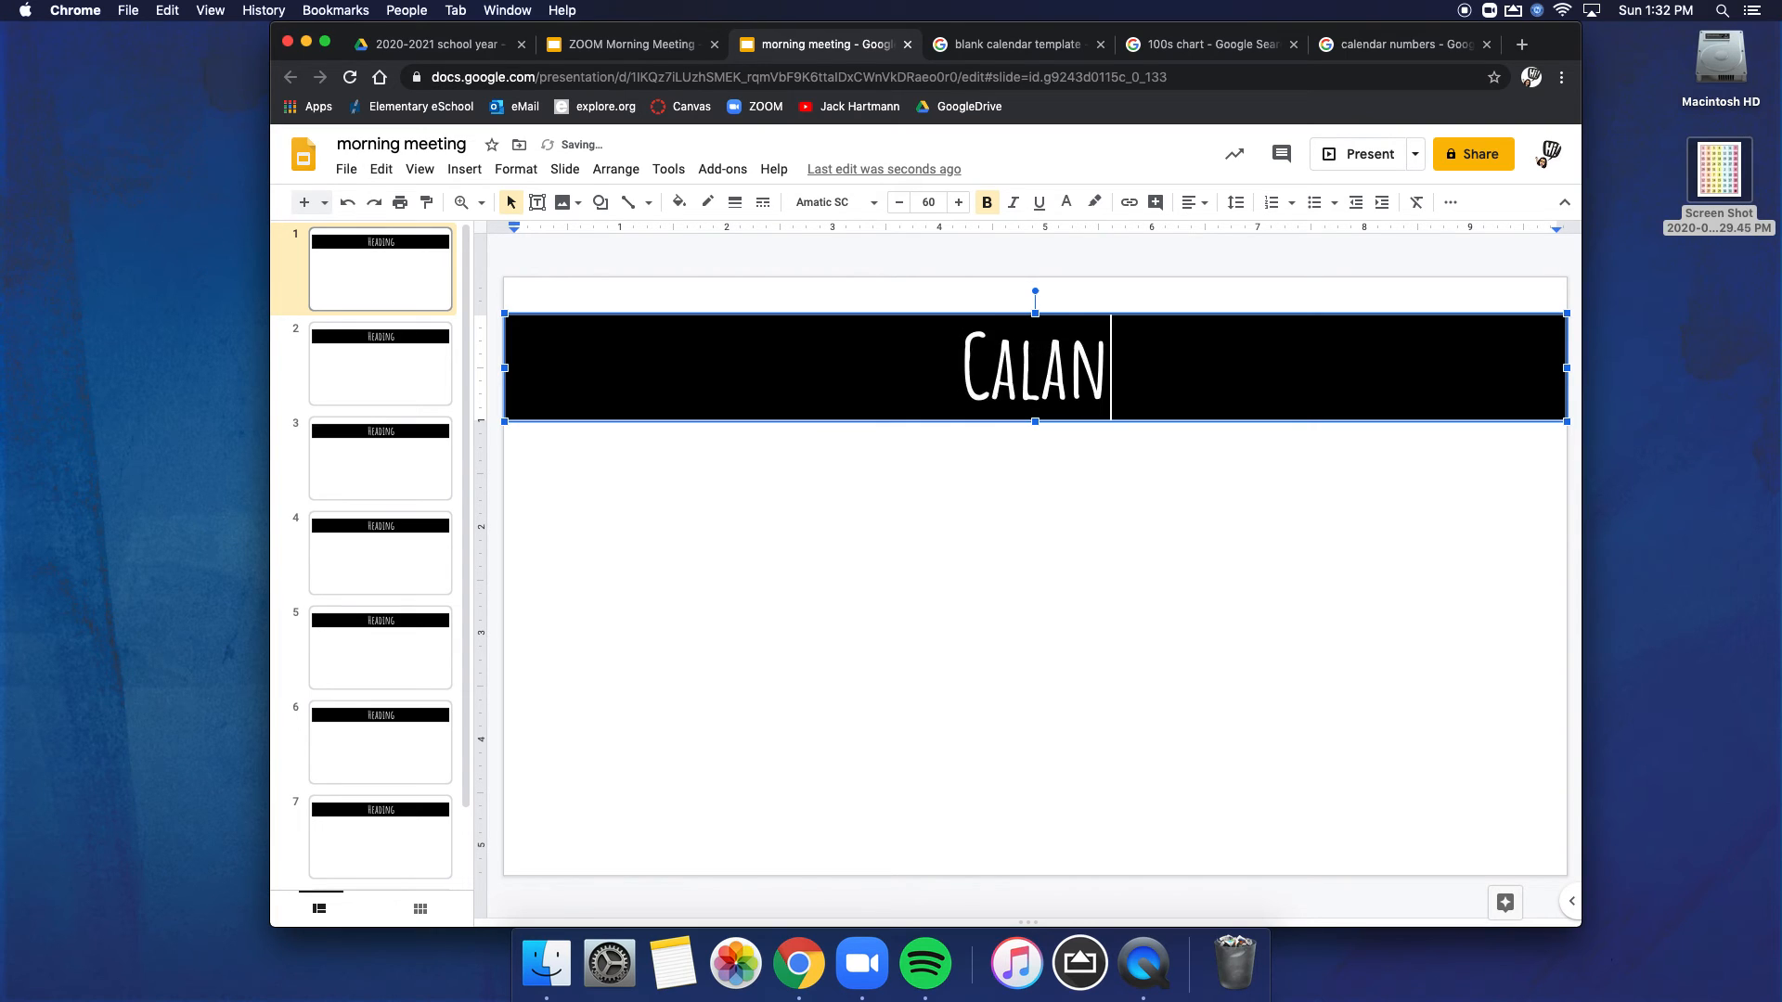
key(BackSpace)
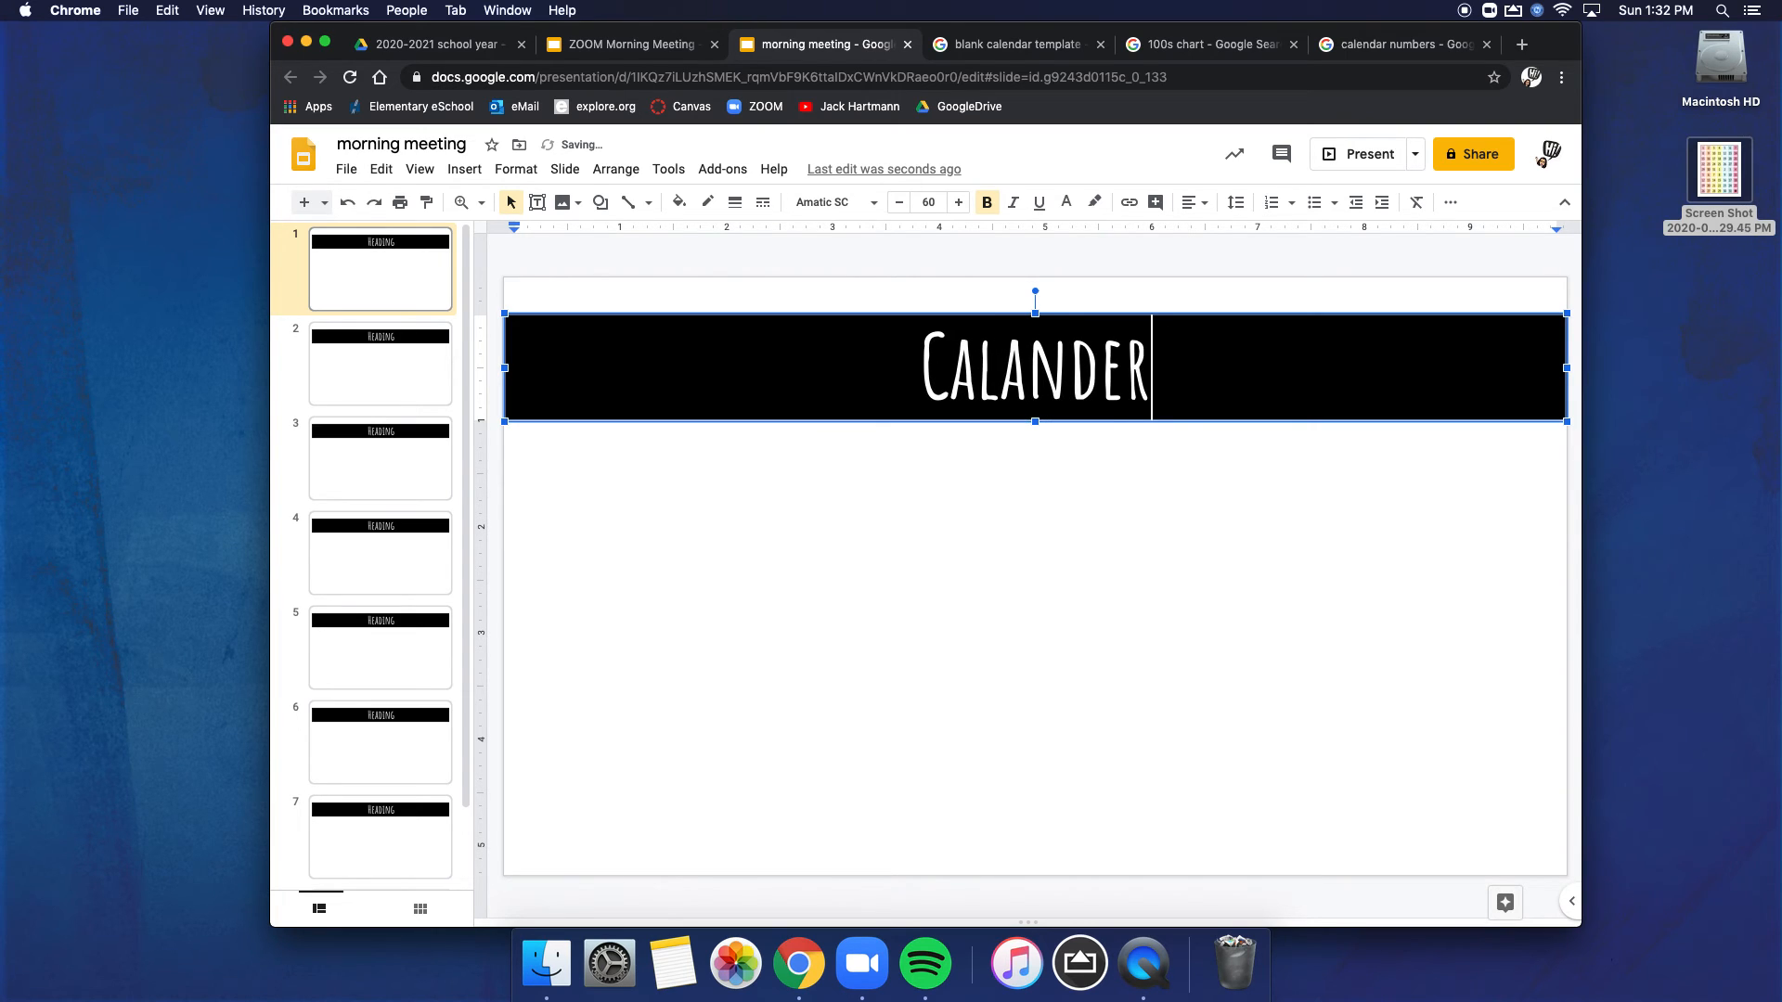
Step: Replace the banner text on slide 2 with "Greeting"
click(447, 383)
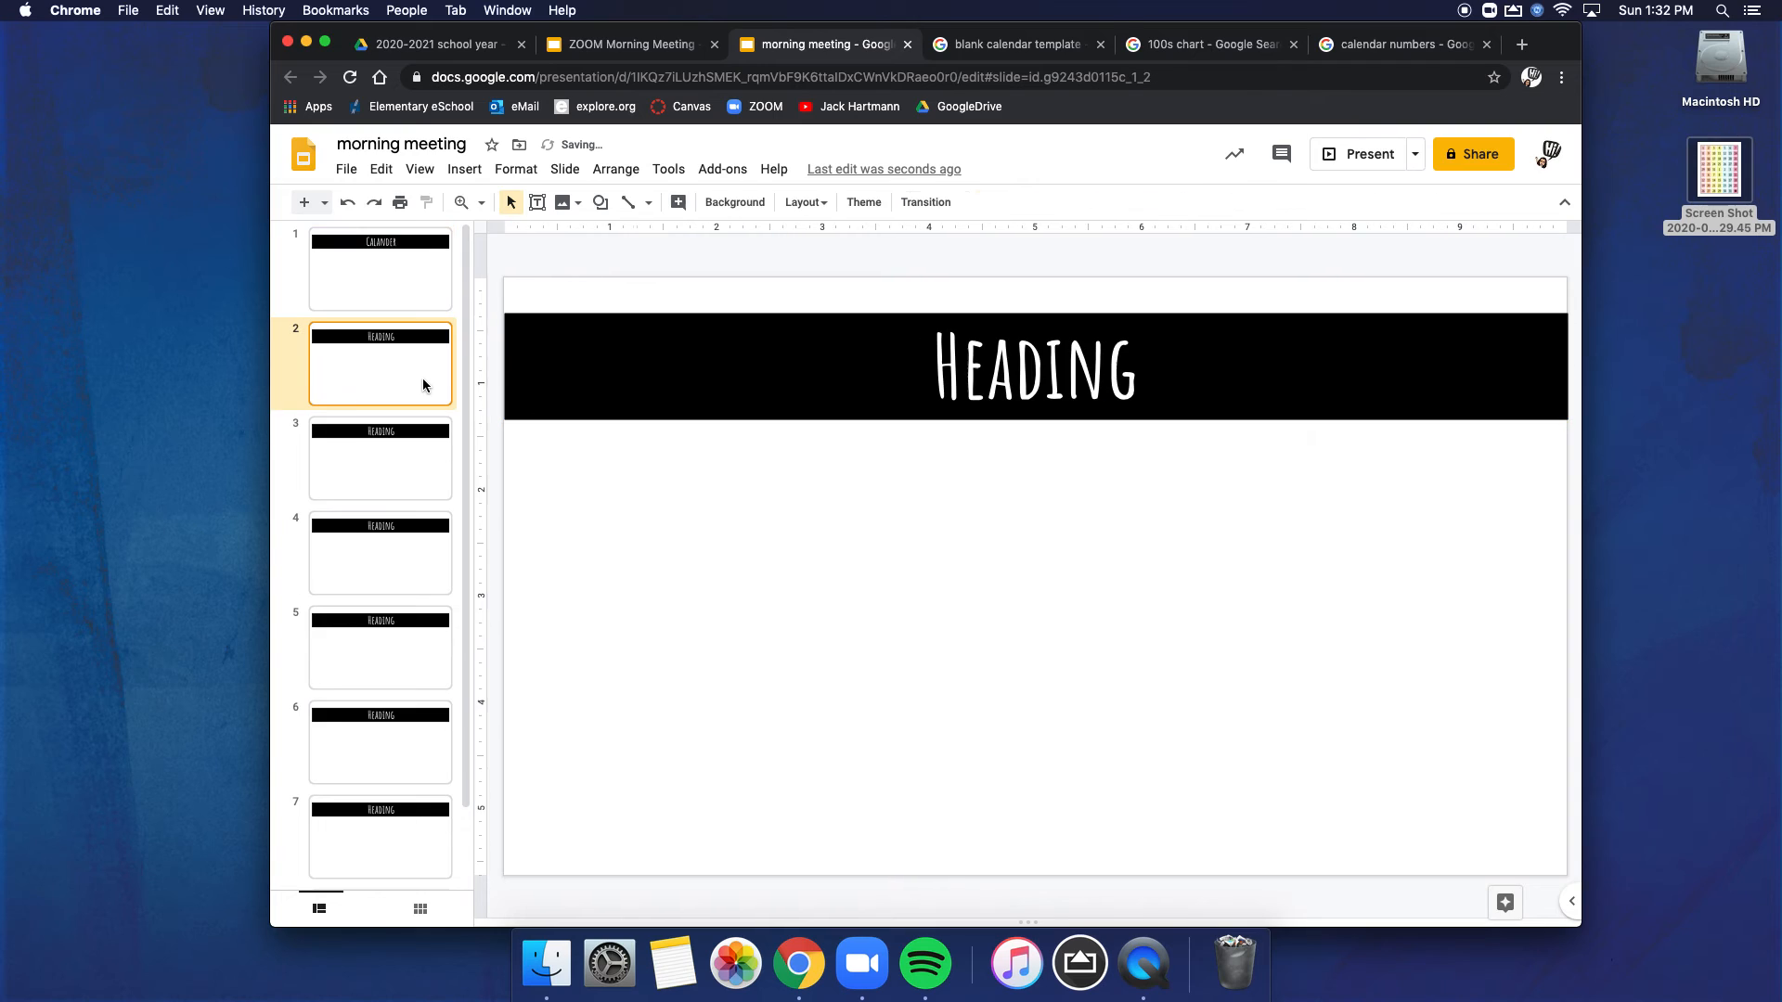
double_click(1023, 391)
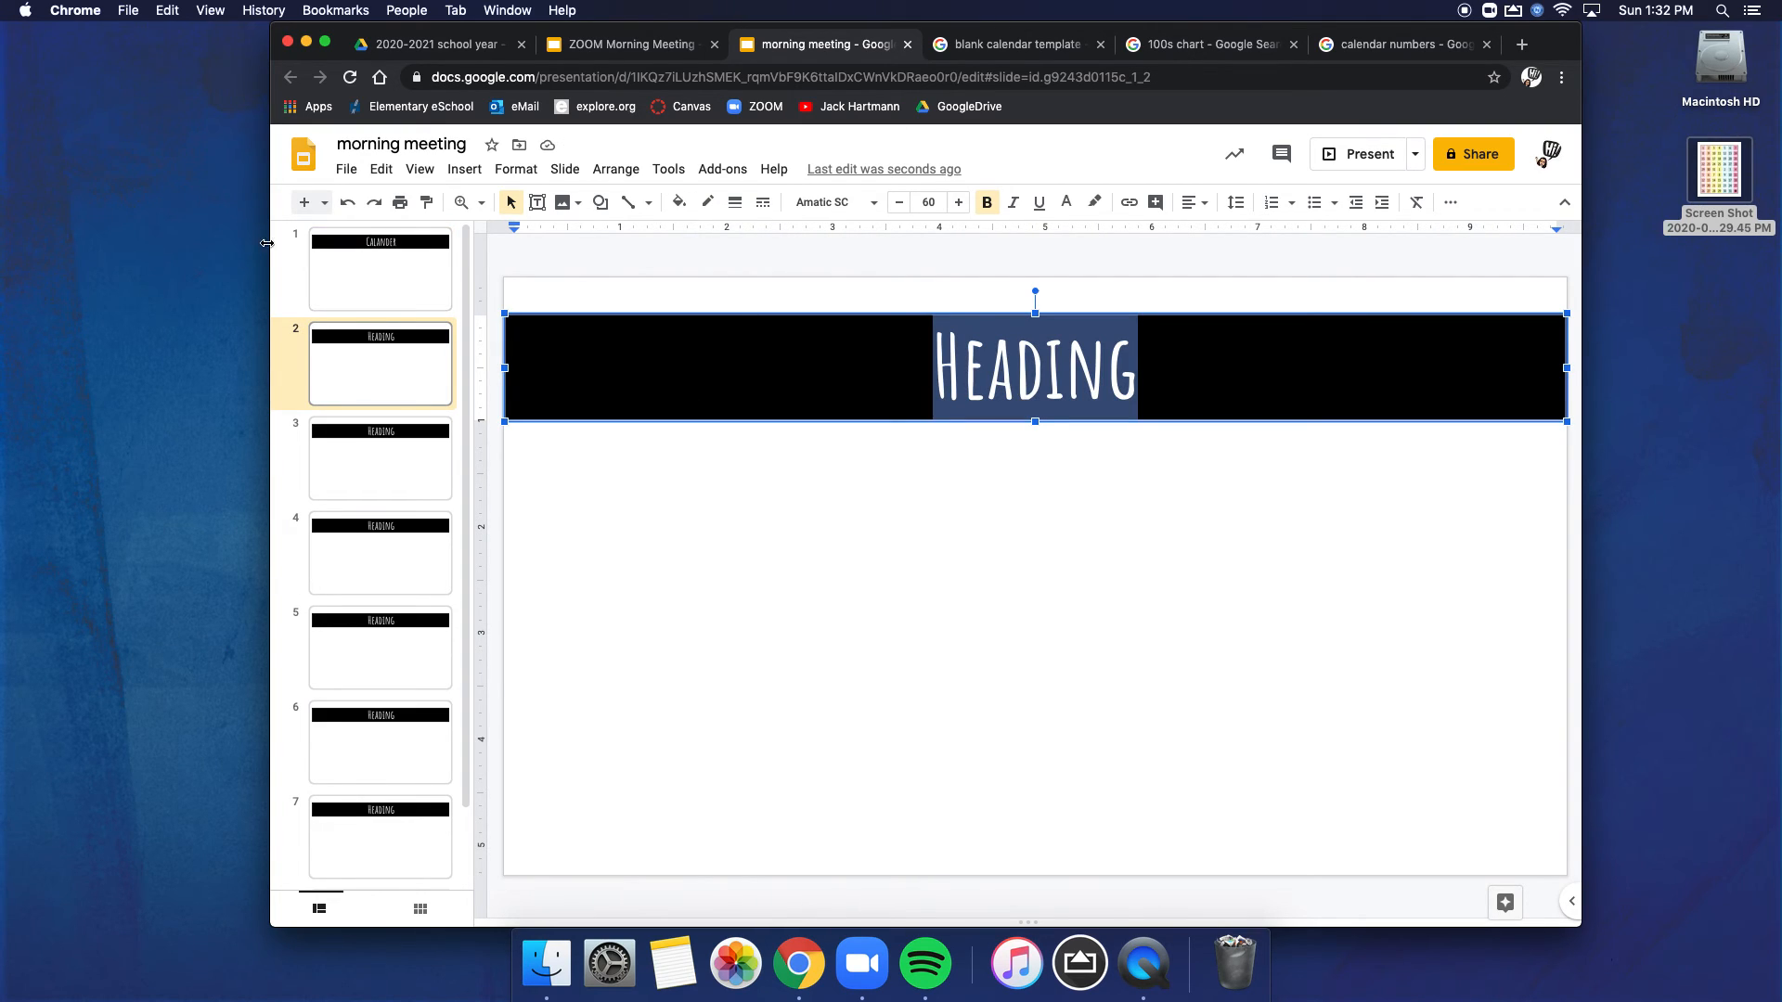
click(321, 255)
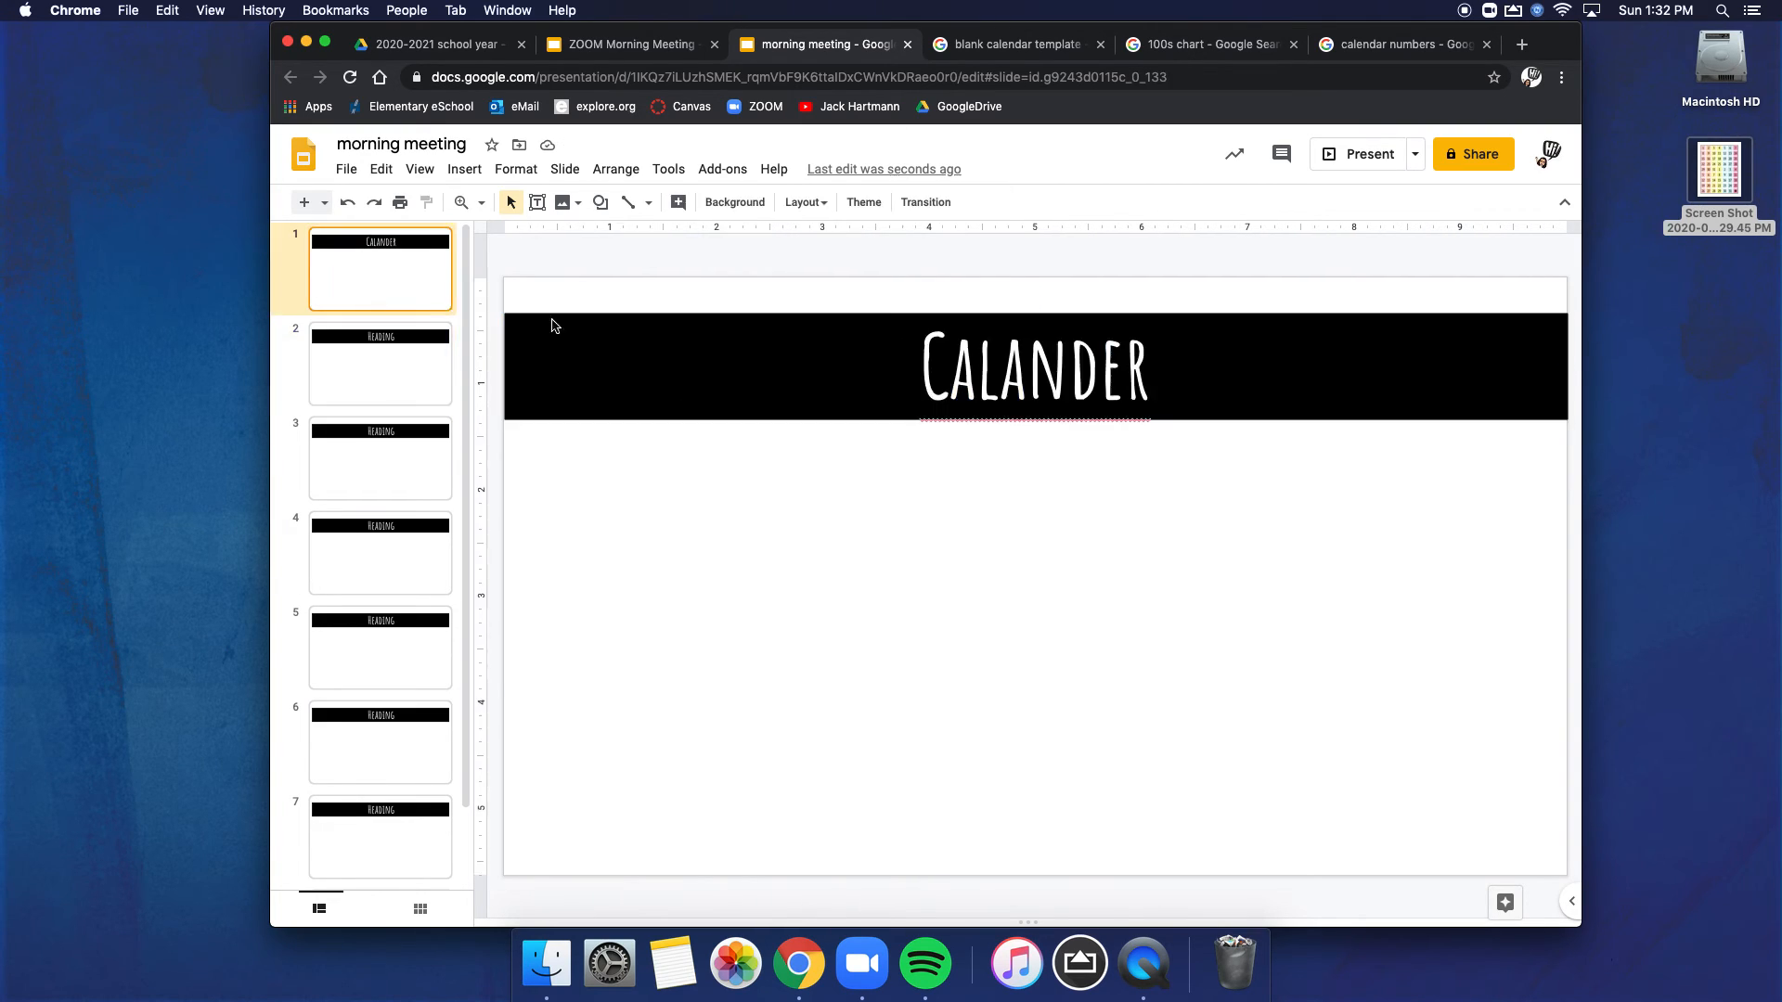
click(410, 386)
double_click(1015, 386)
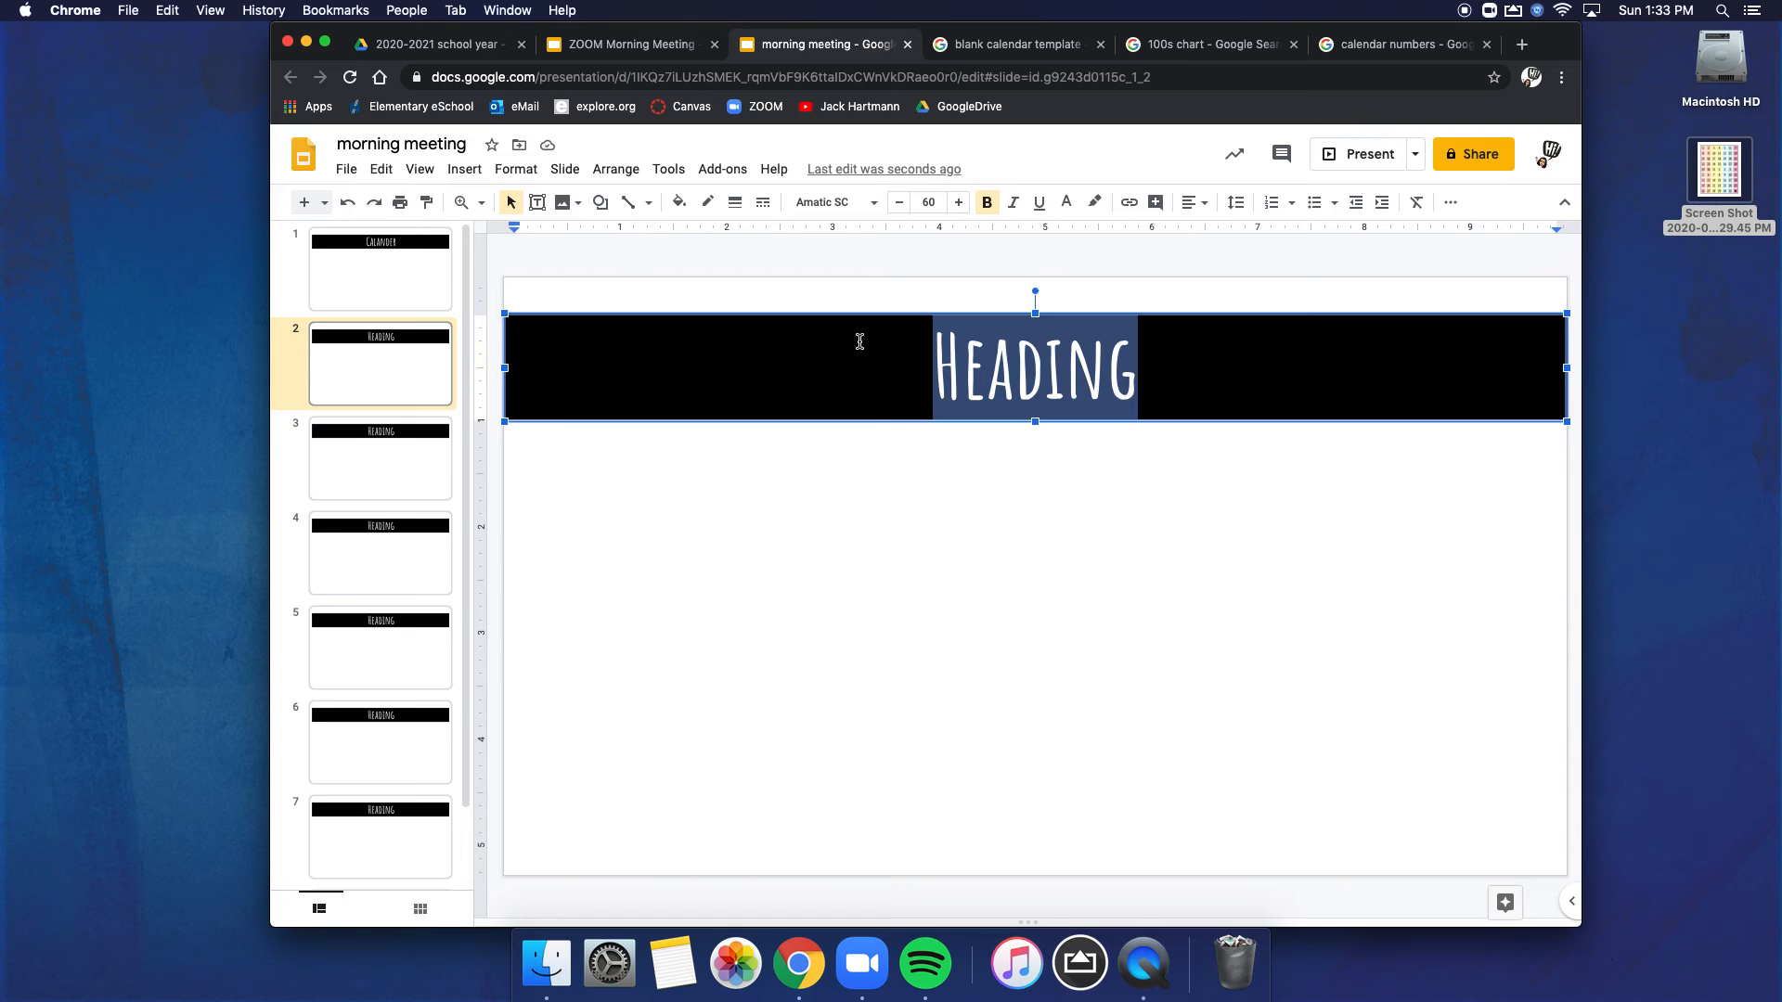
text(Greeting)
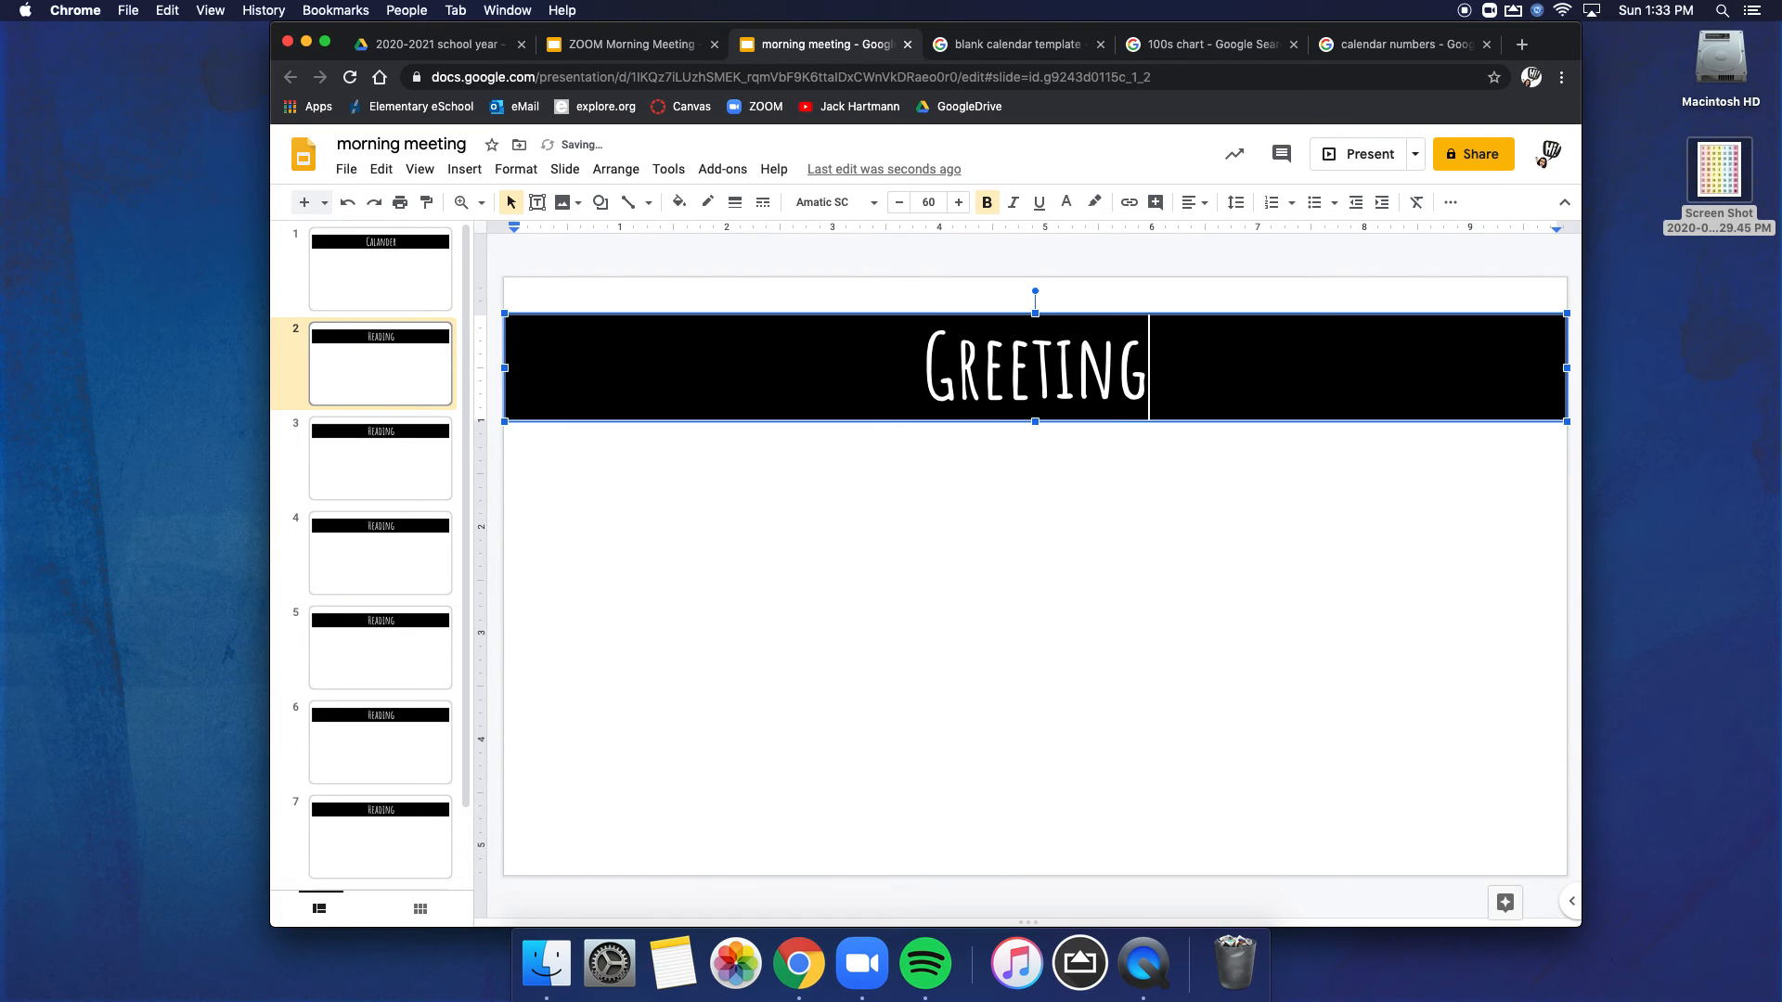
Step: Change the banner text to "Activity" on slide 3 and to "Share" on slide 4
click(366, 477)
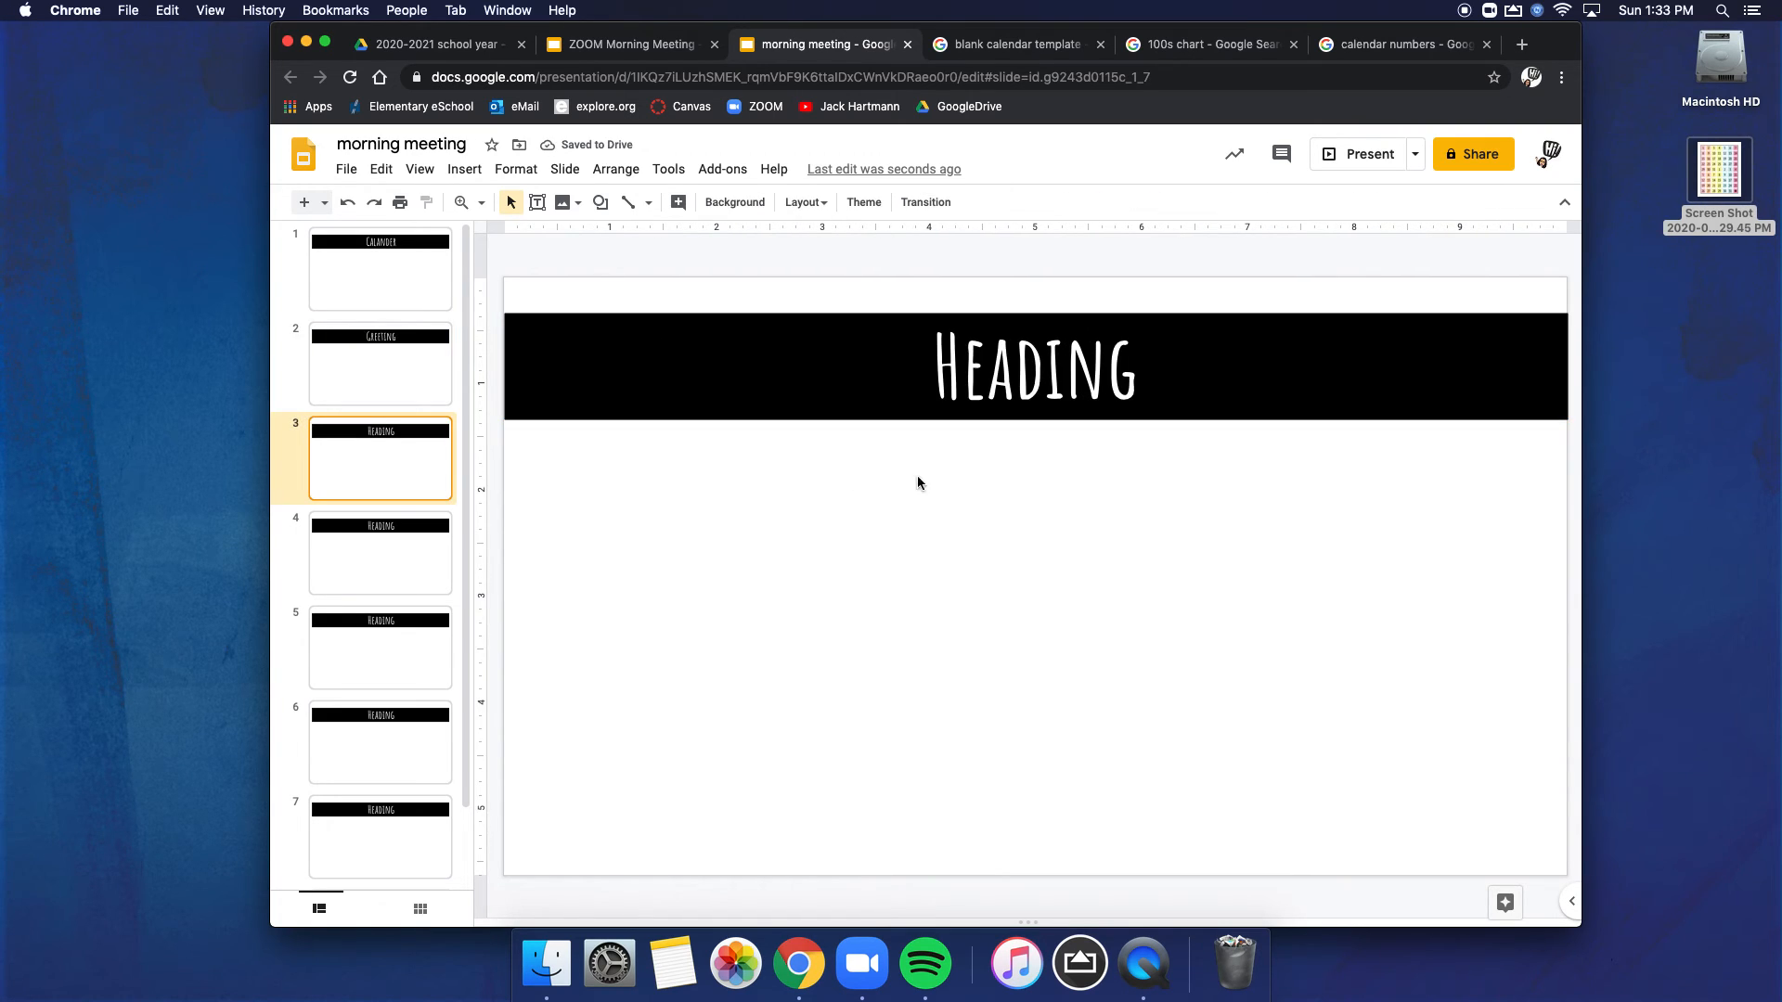
double_click(1004, 381)
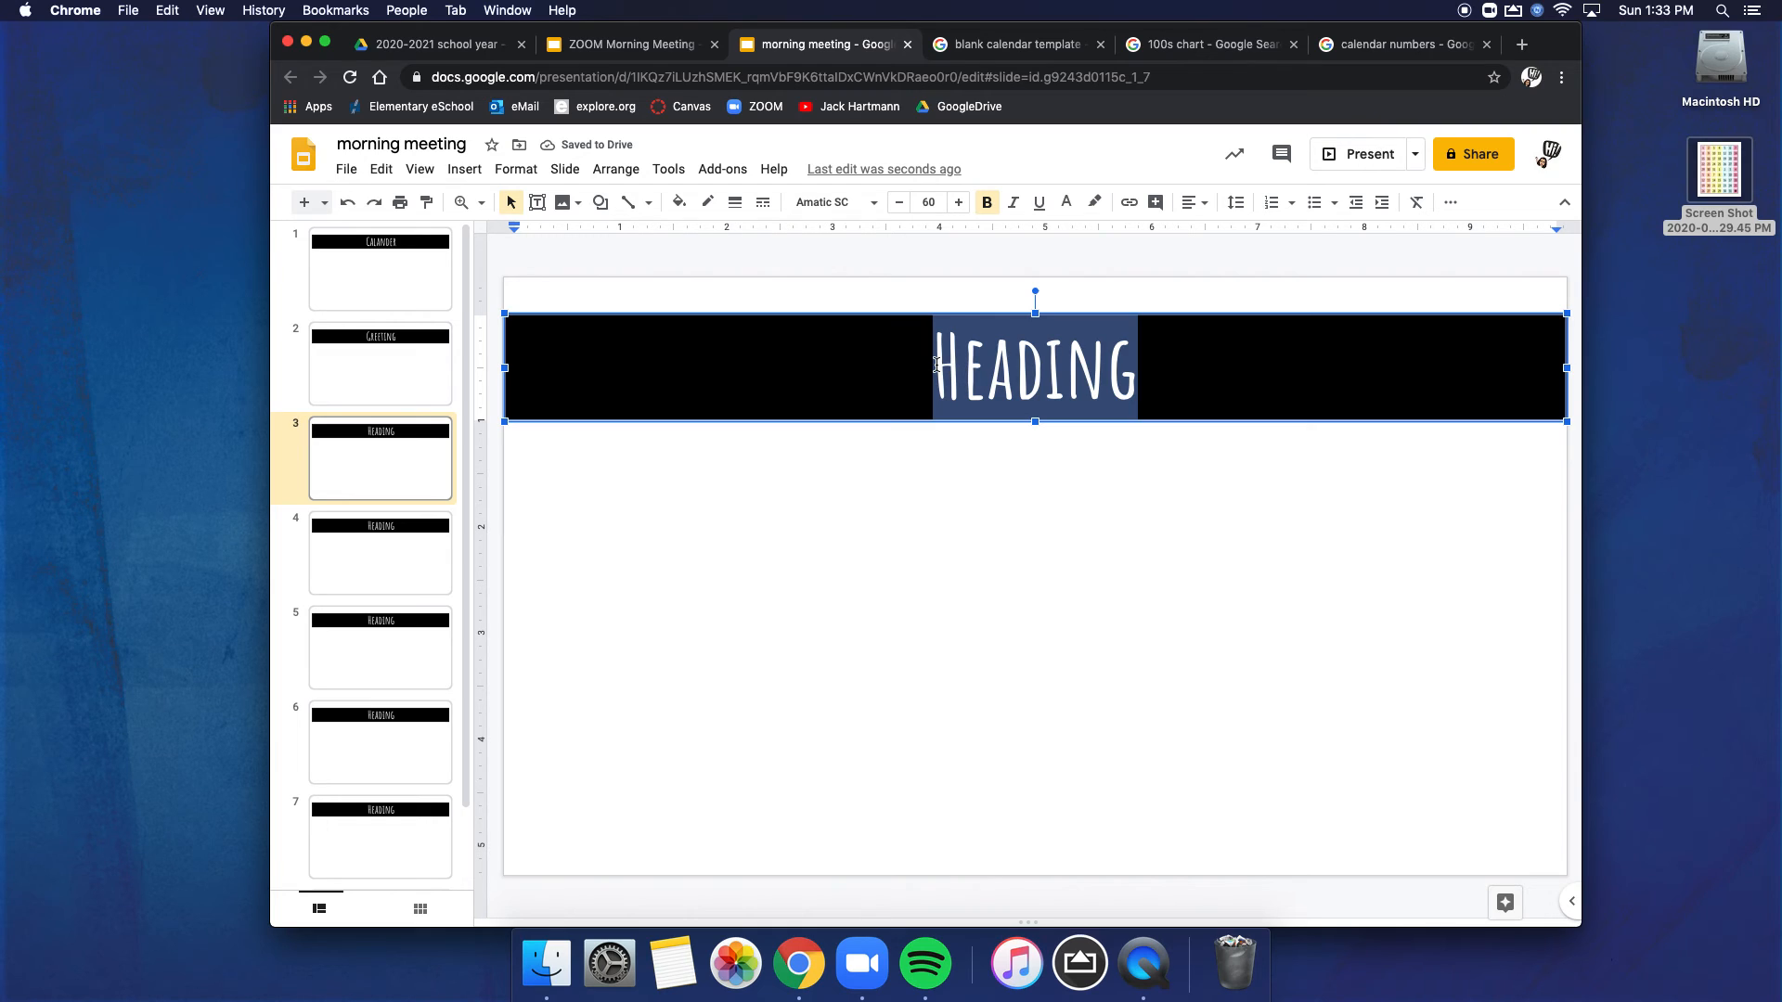
text(Activity)
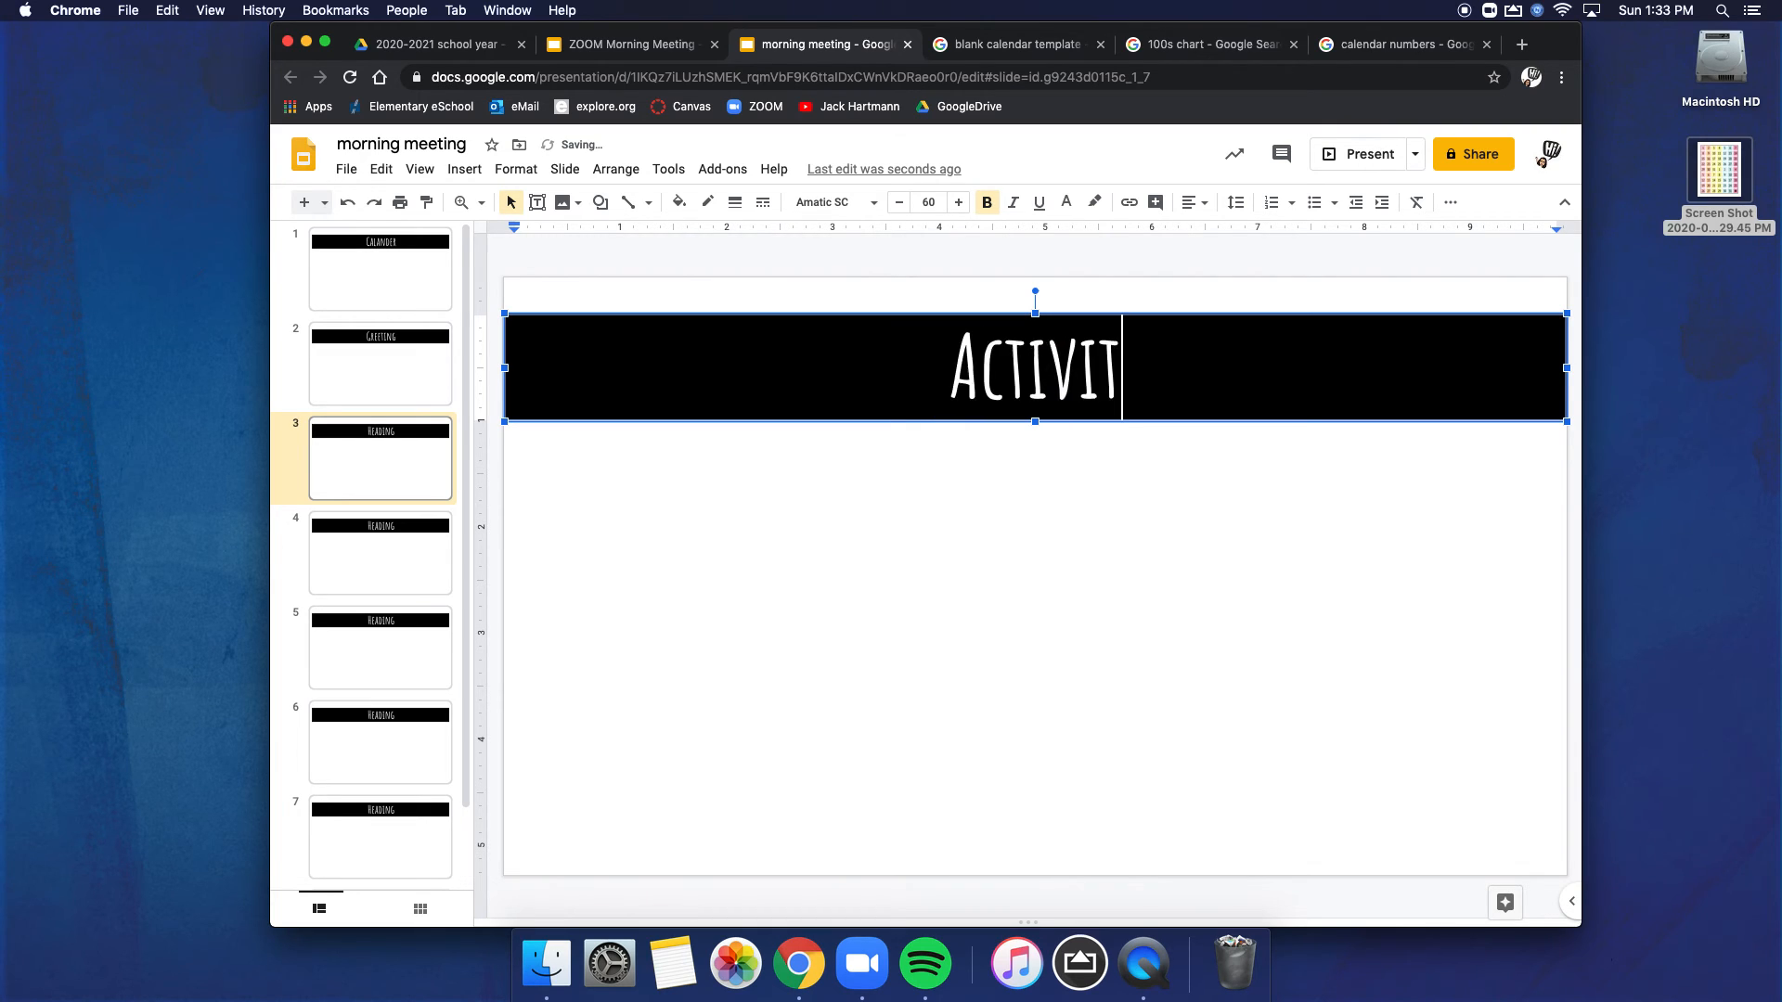
click(397, 548)
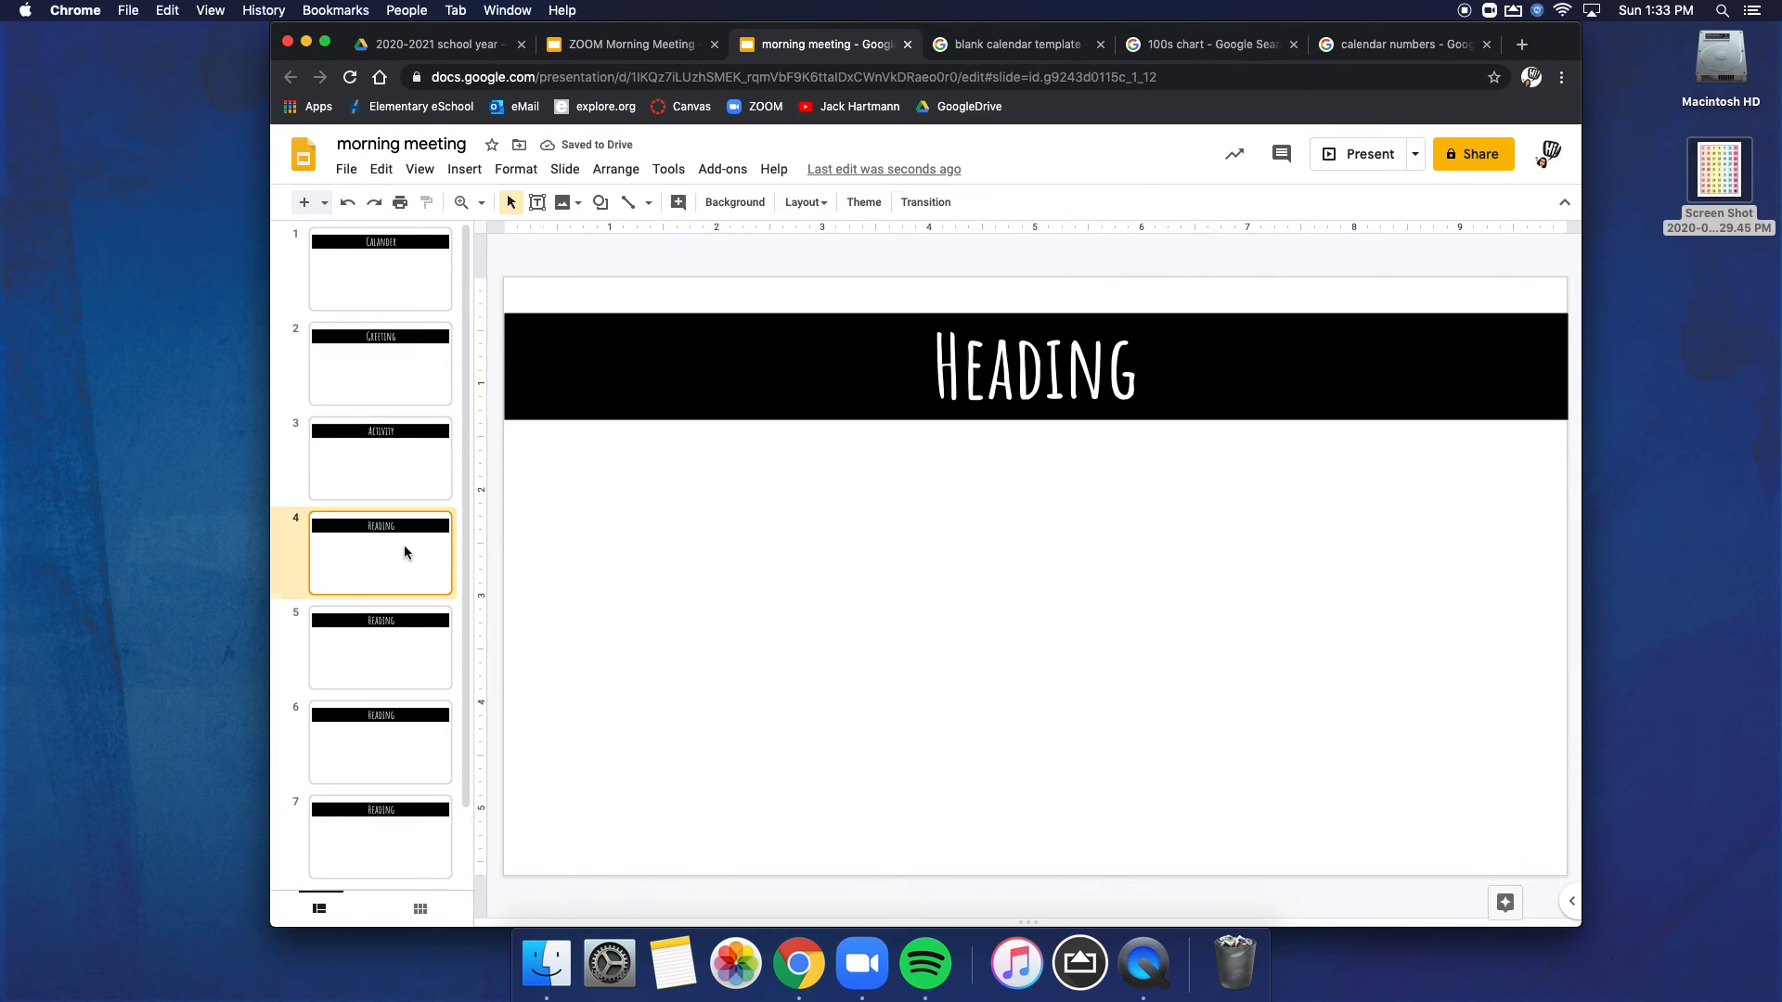
double_click(1010, 360)
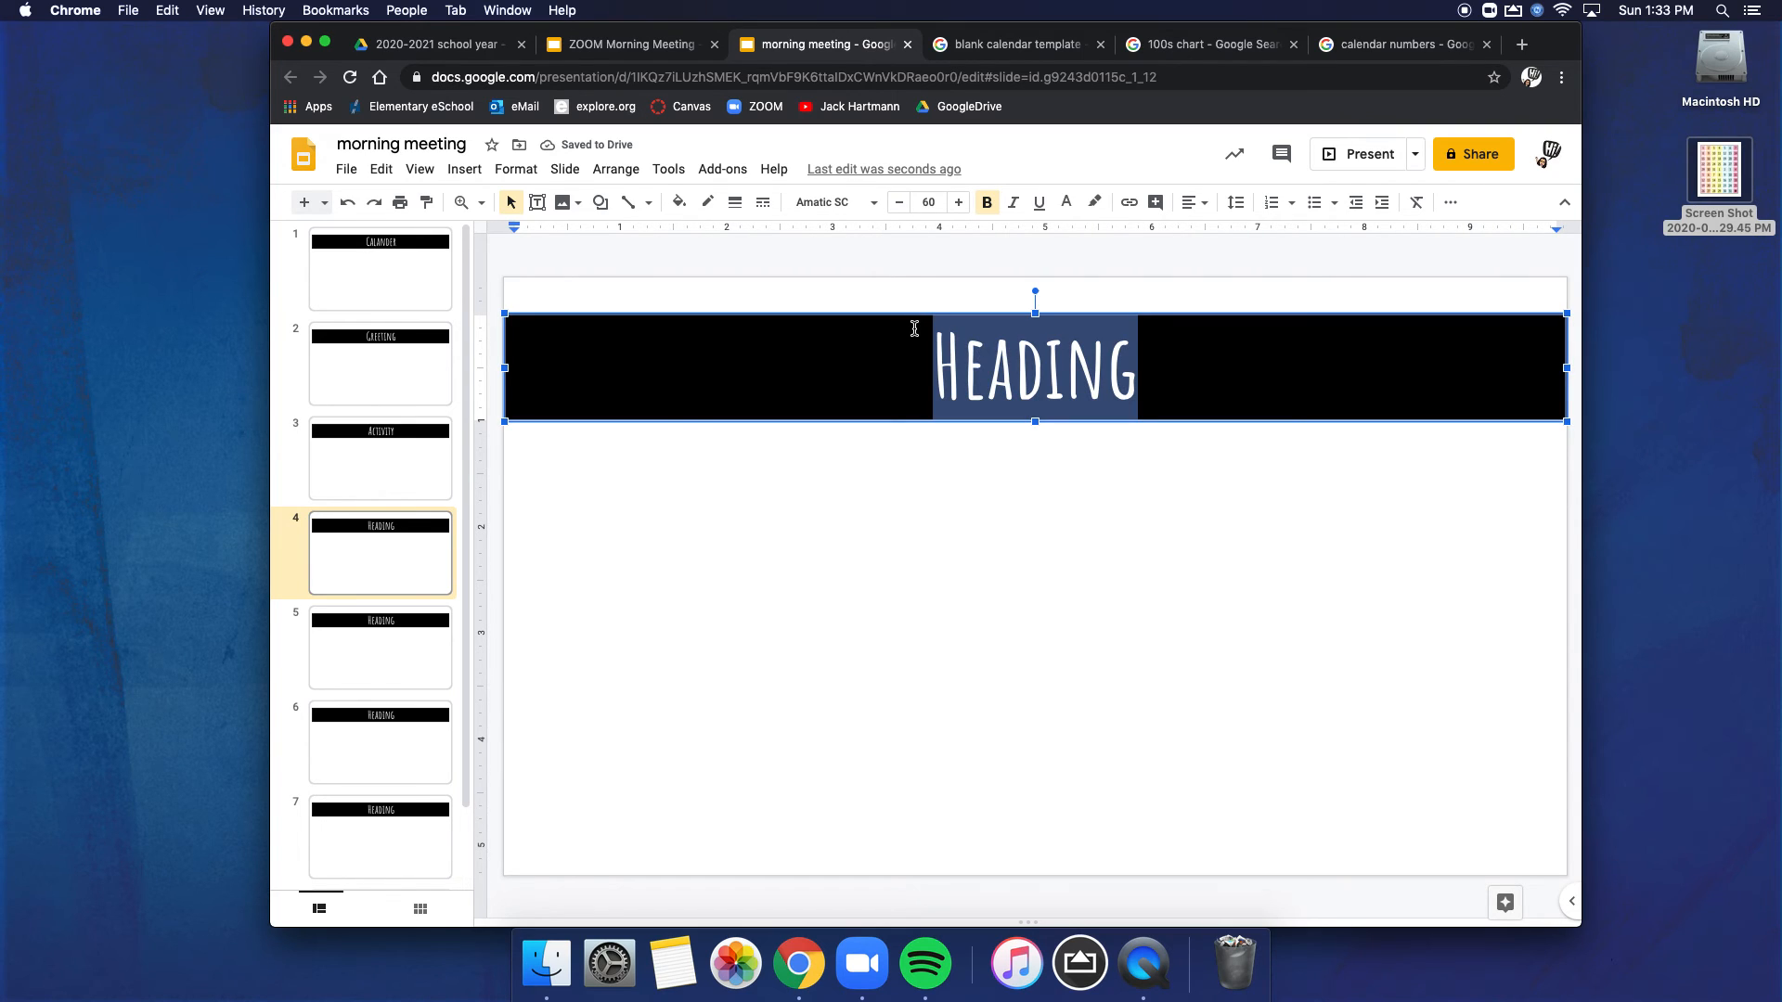
text(Share)
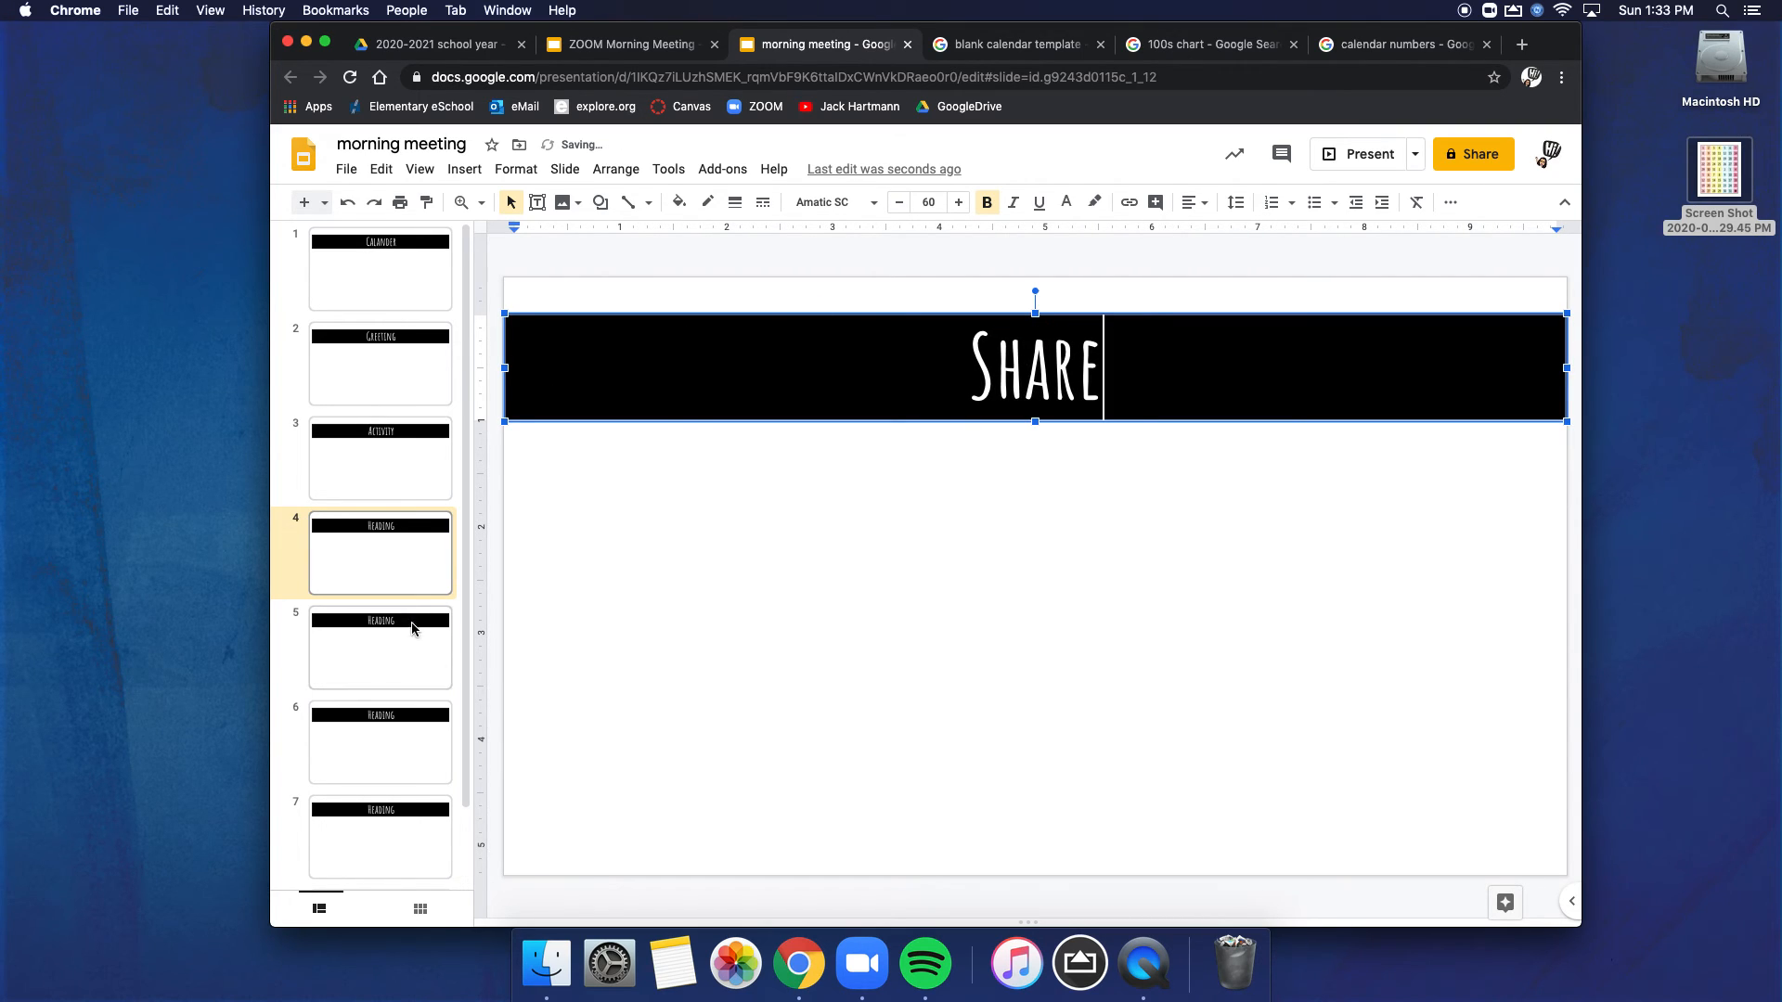
Step: Replace the banner text on slide 5 with "Morning Message"
click(415, 627)
double_click(1050, 379)
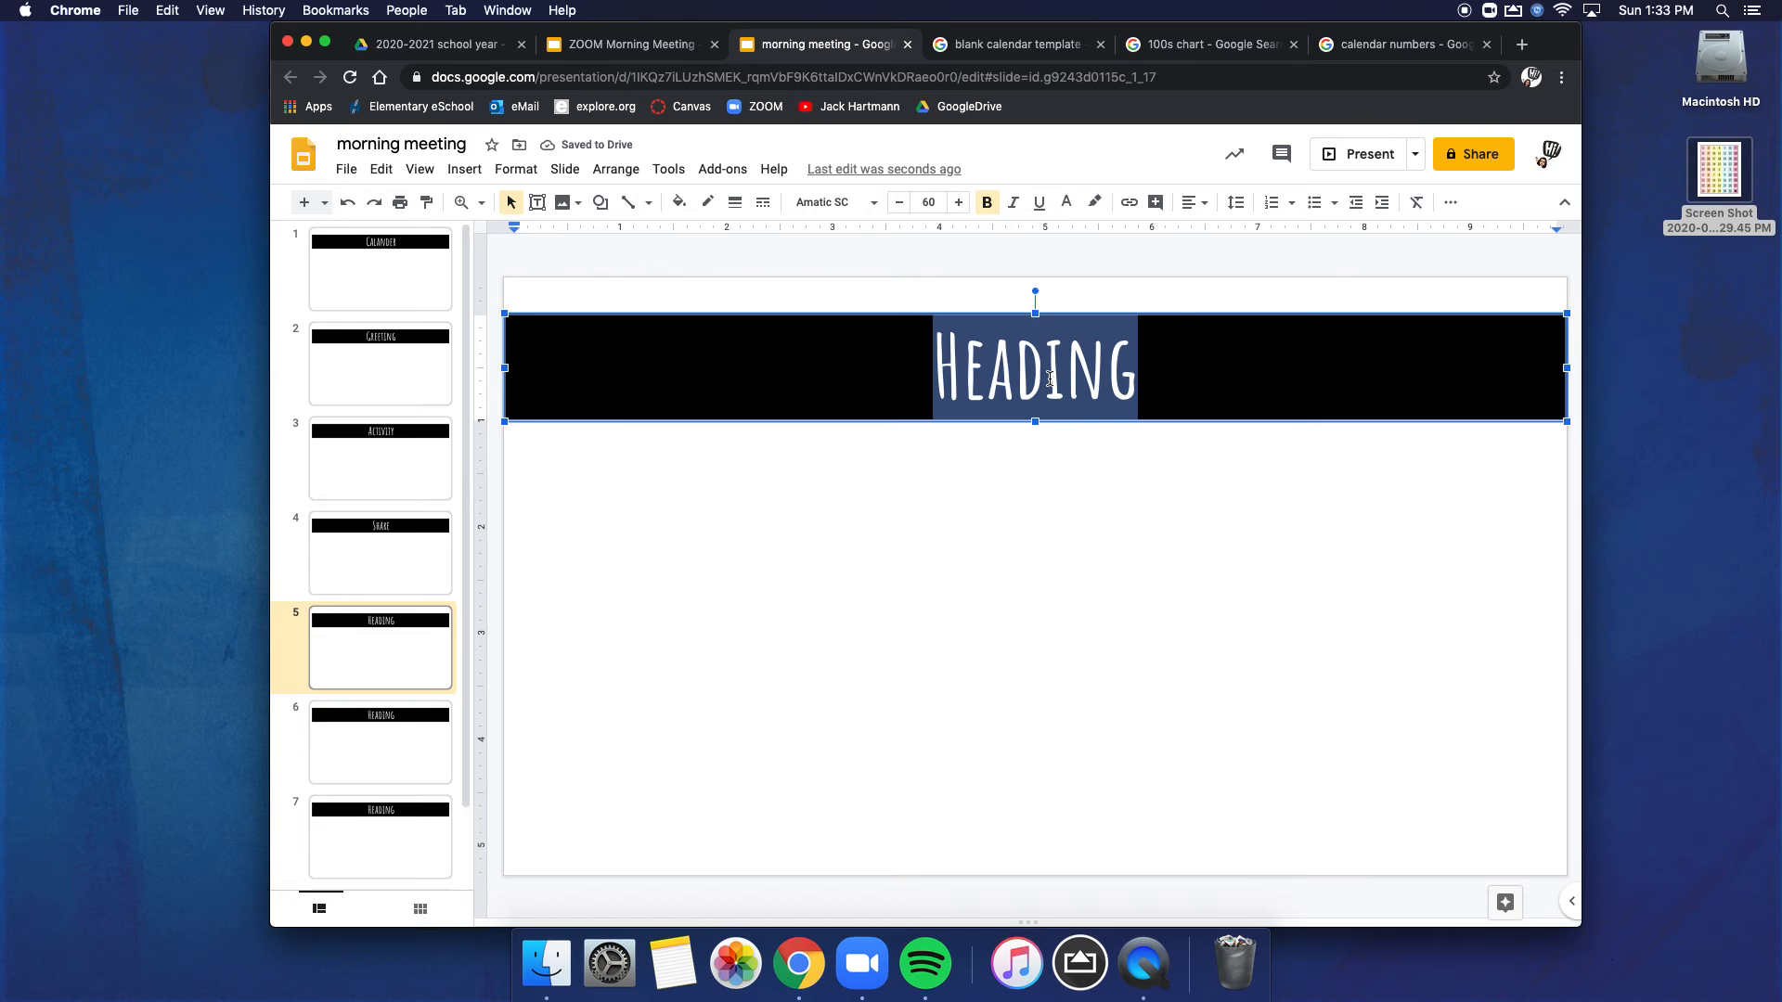
text(Morning)
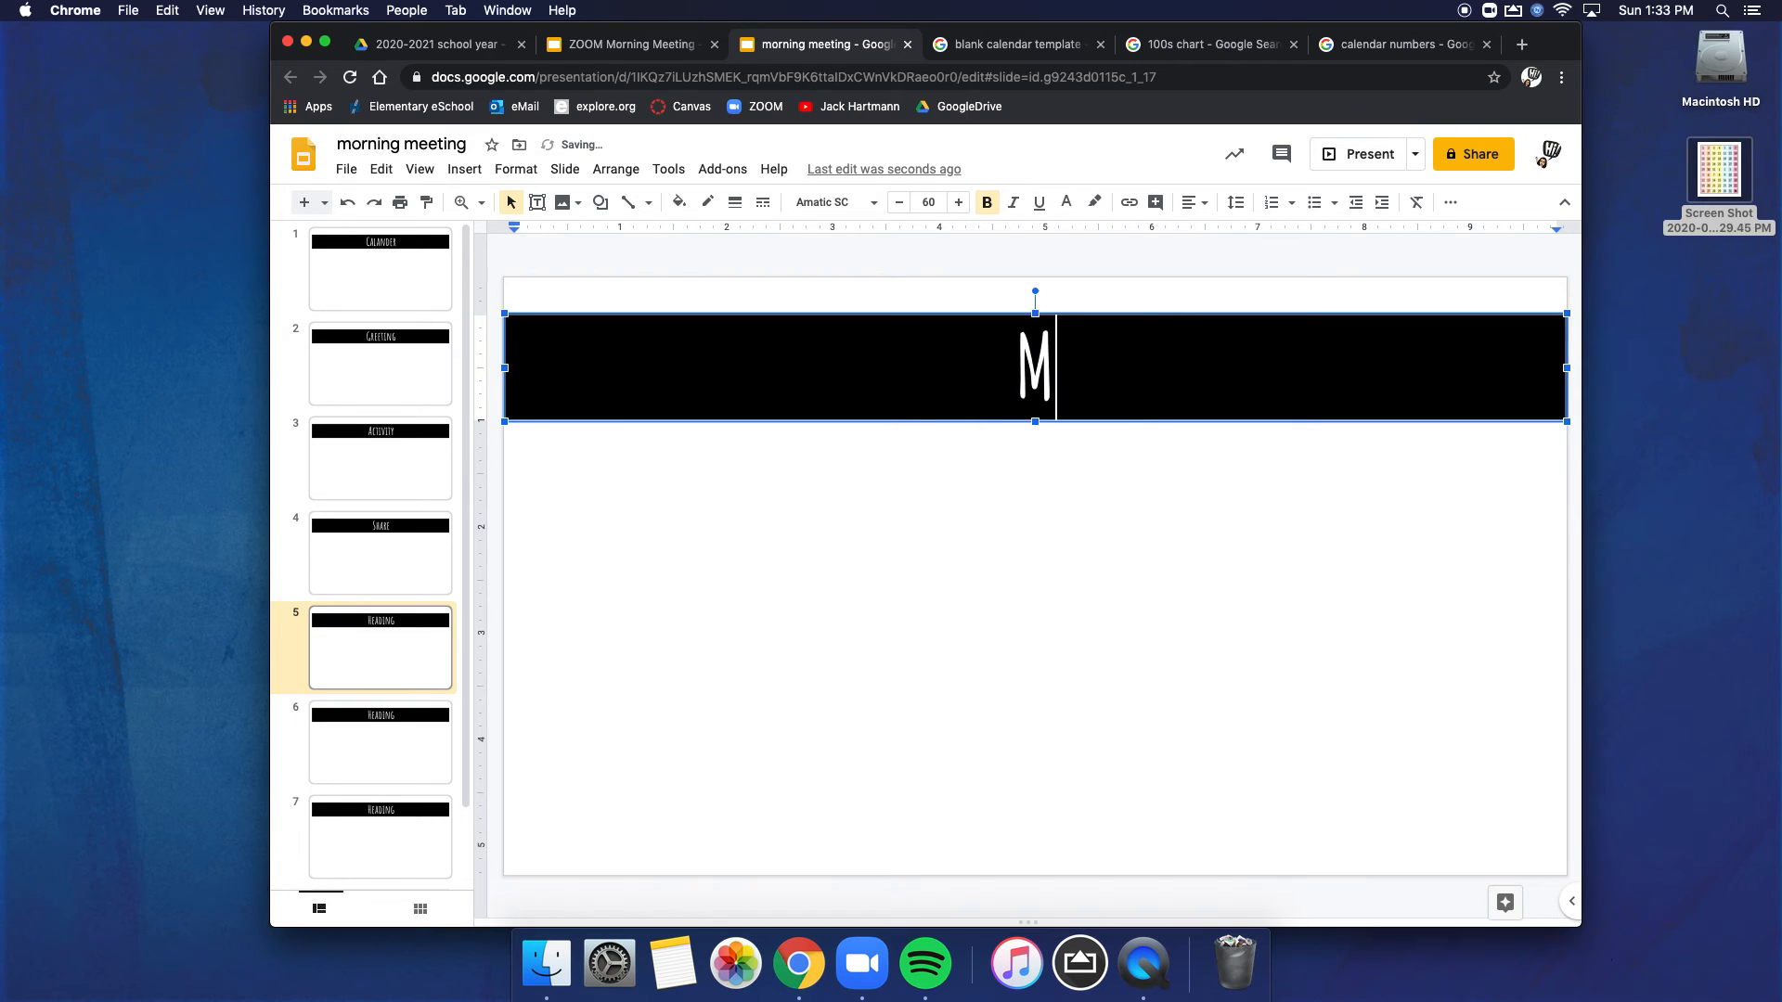
key(BackSpace)
key(BackSpace)
text(ng Message)
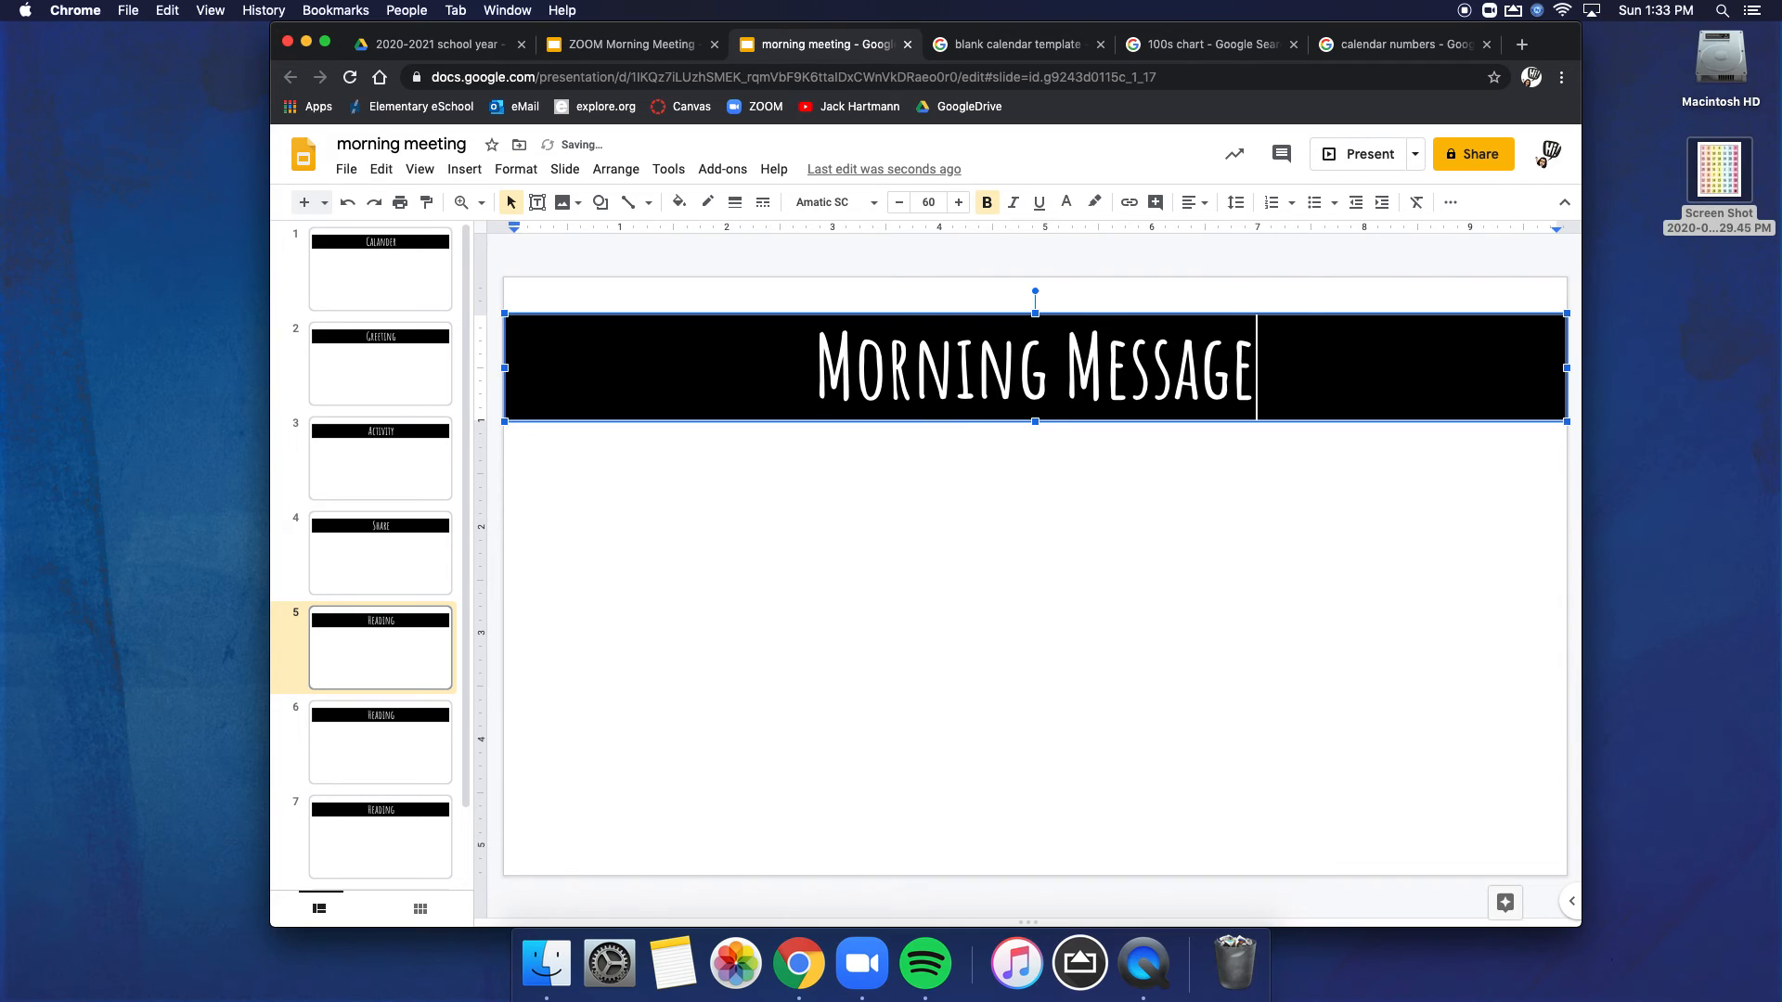
Step: Replace the banner text on slide 6 with "Word Work"
click(404, 755)
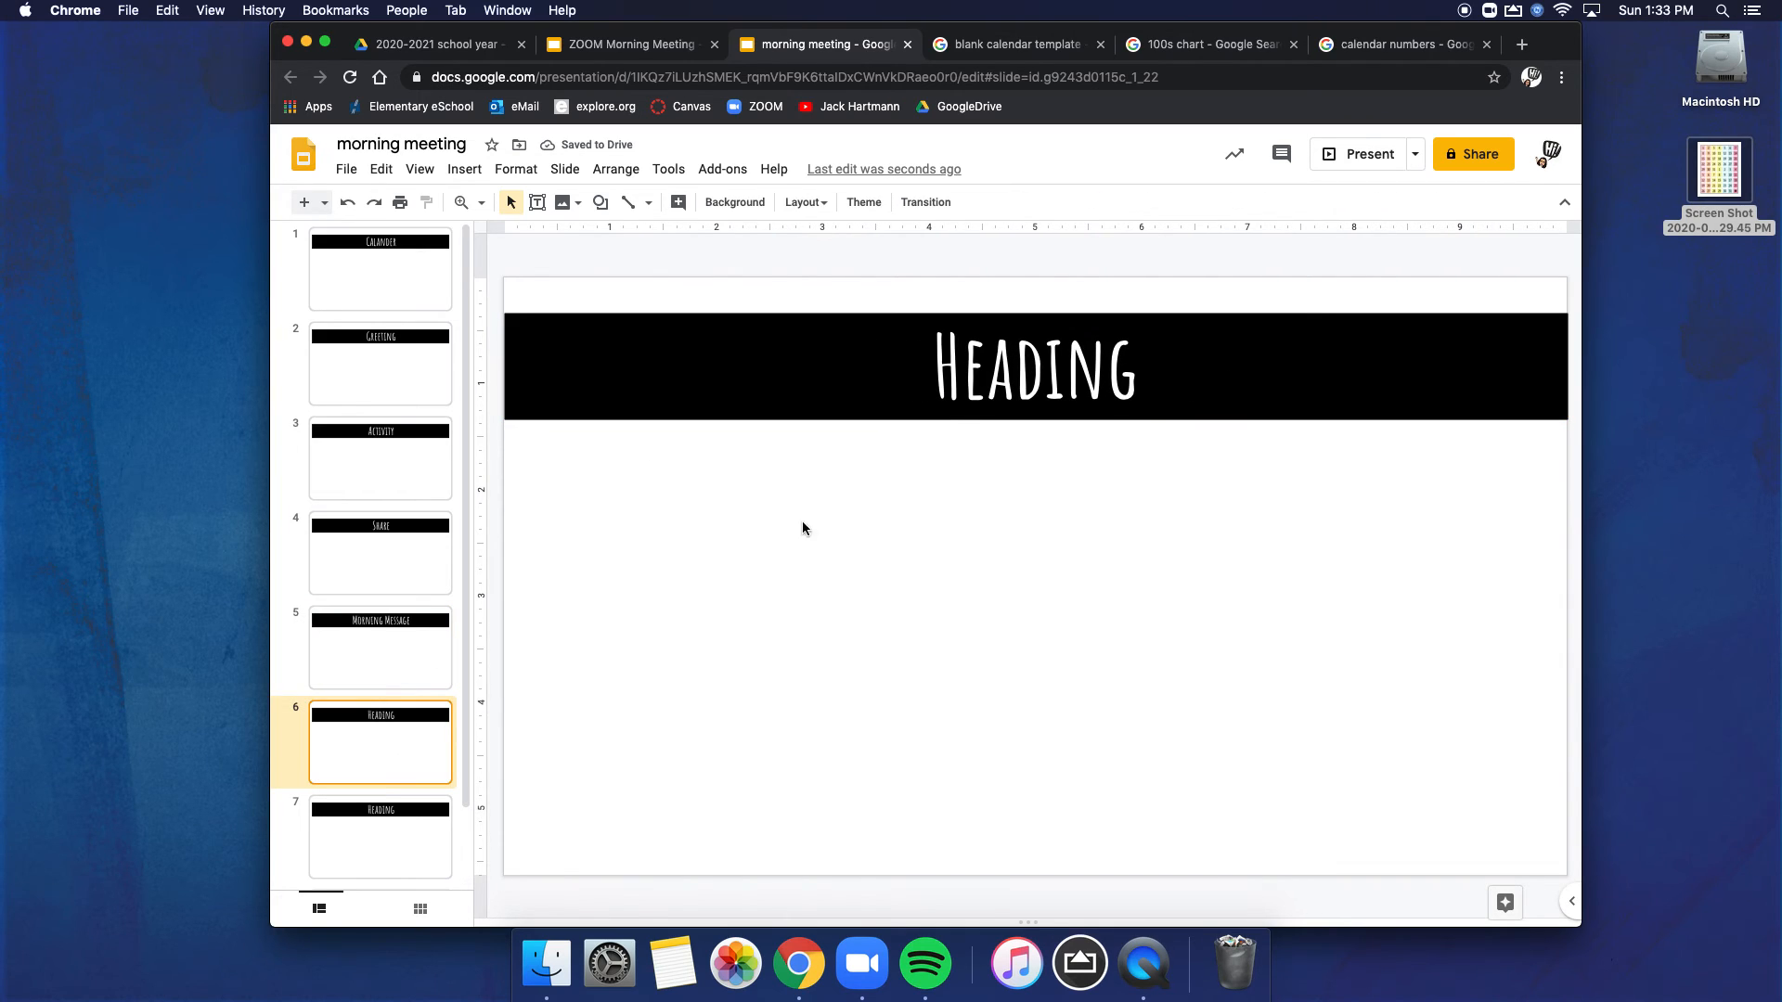
double_click(1017, 367)
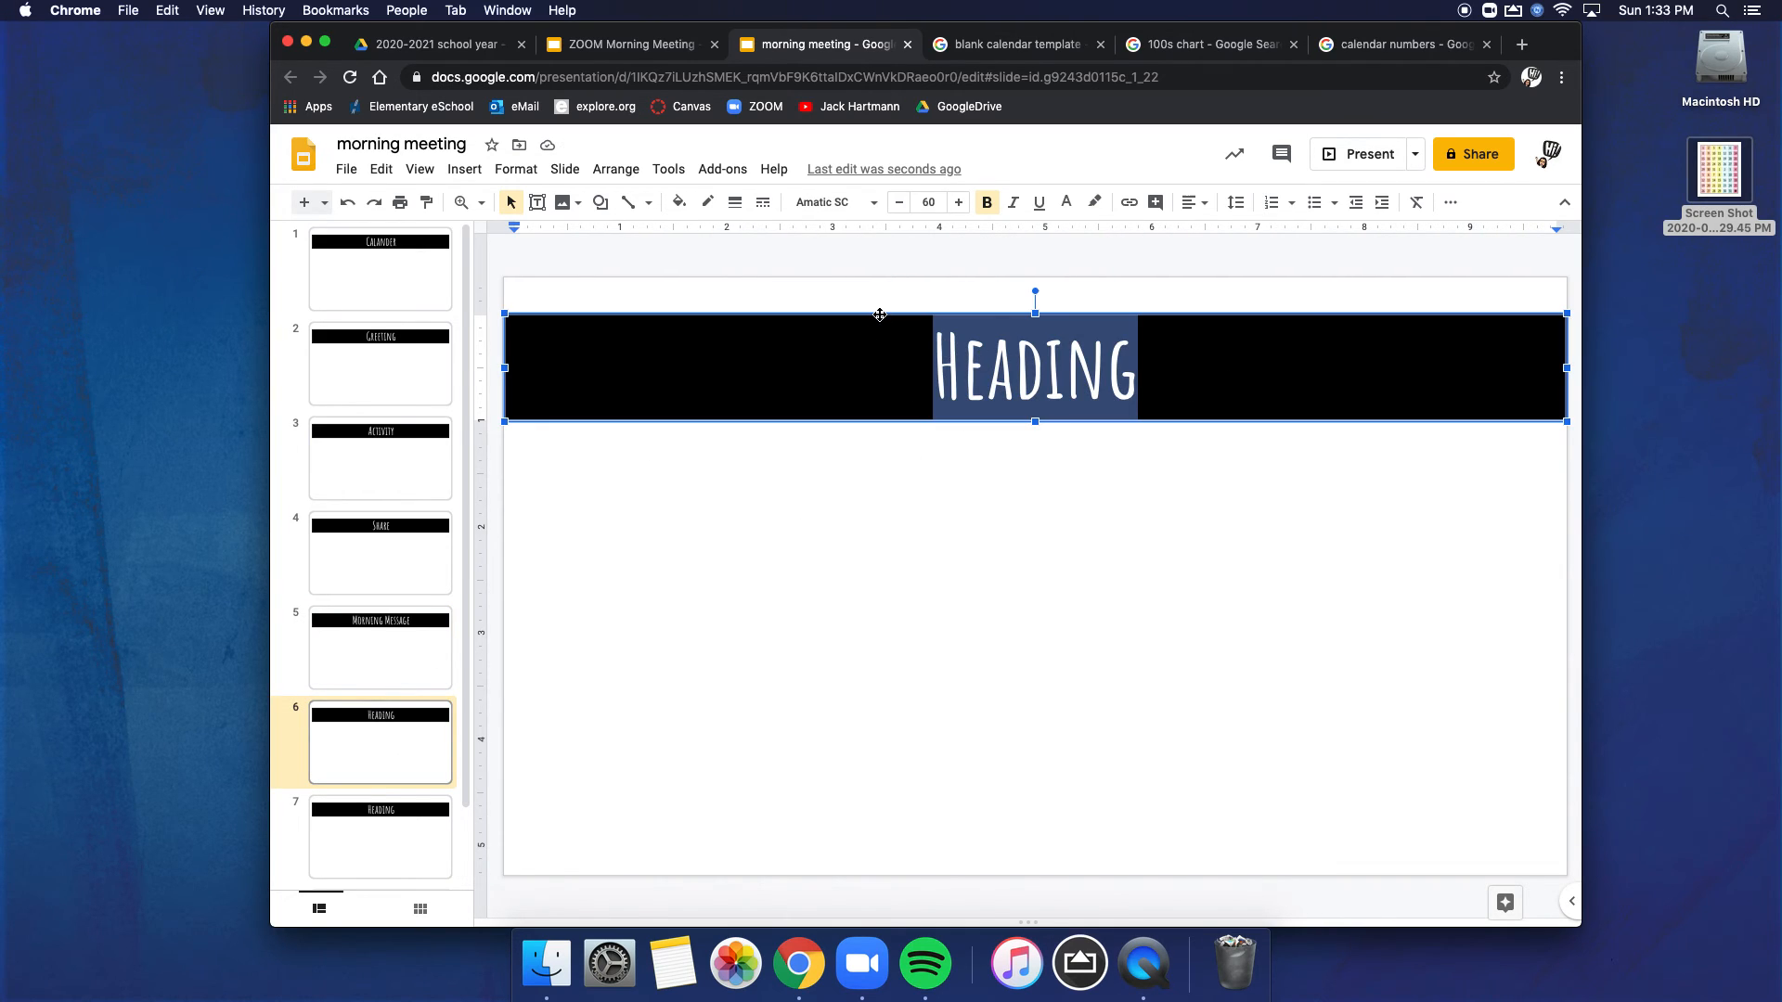
text(Wor)
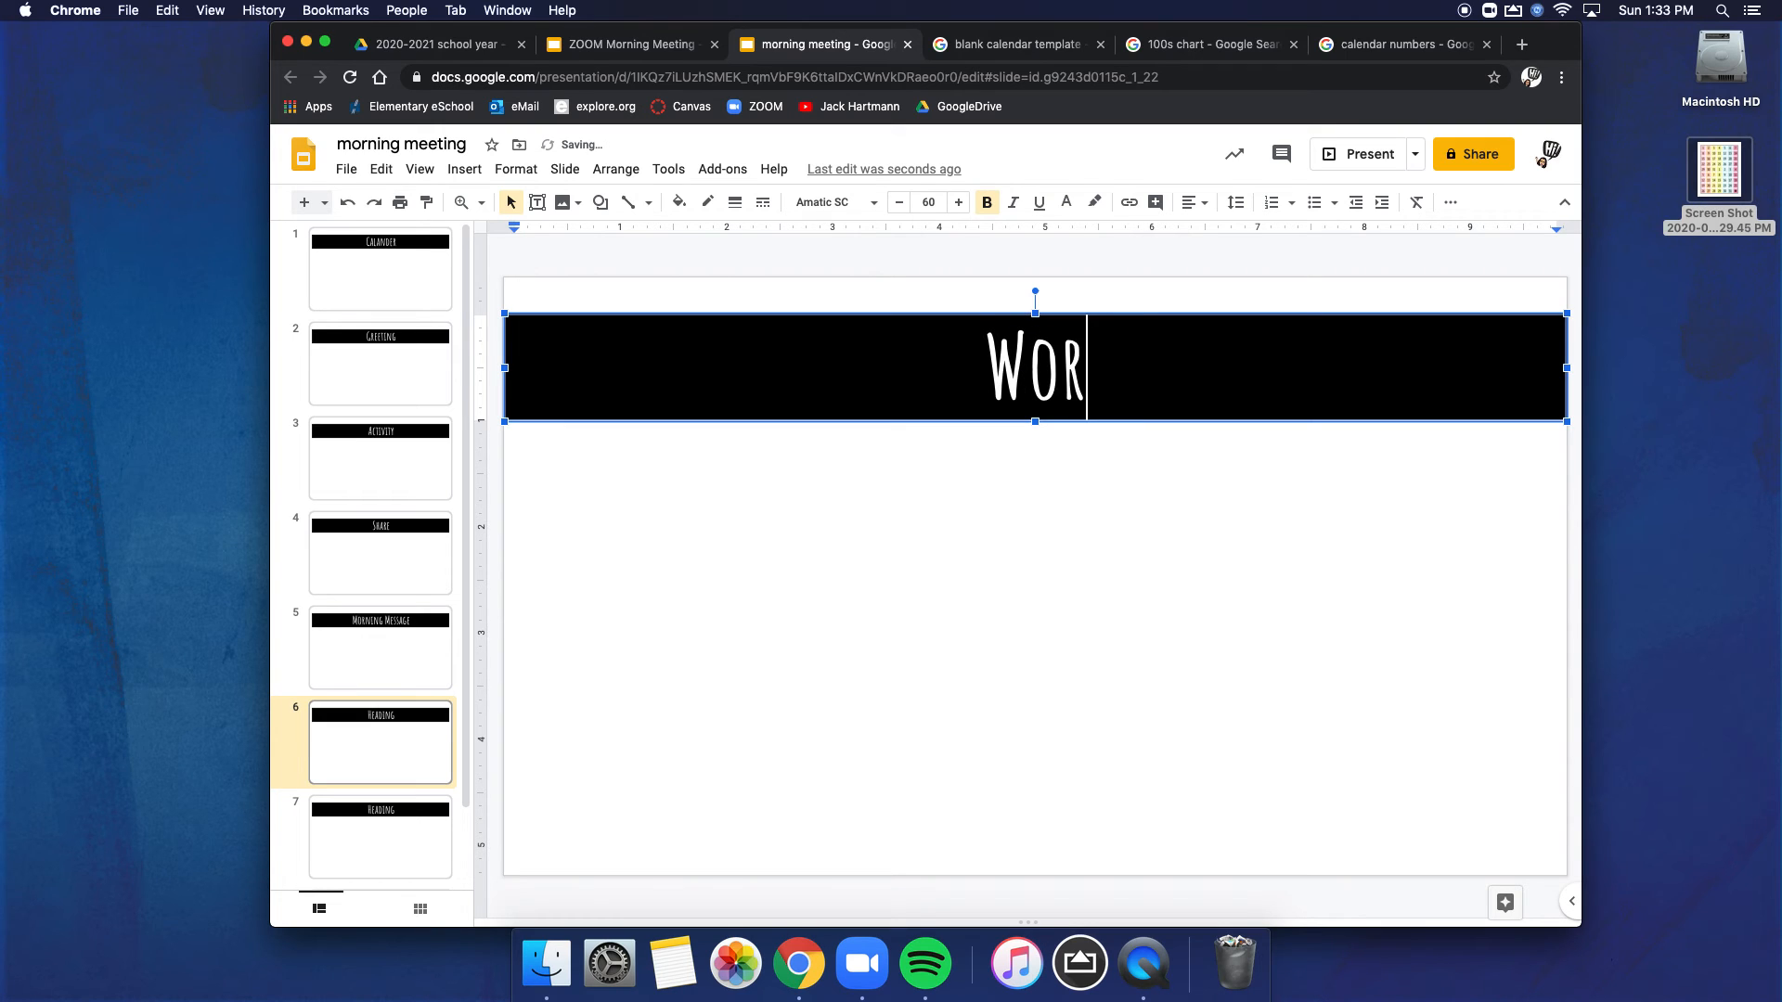
text(d Work)
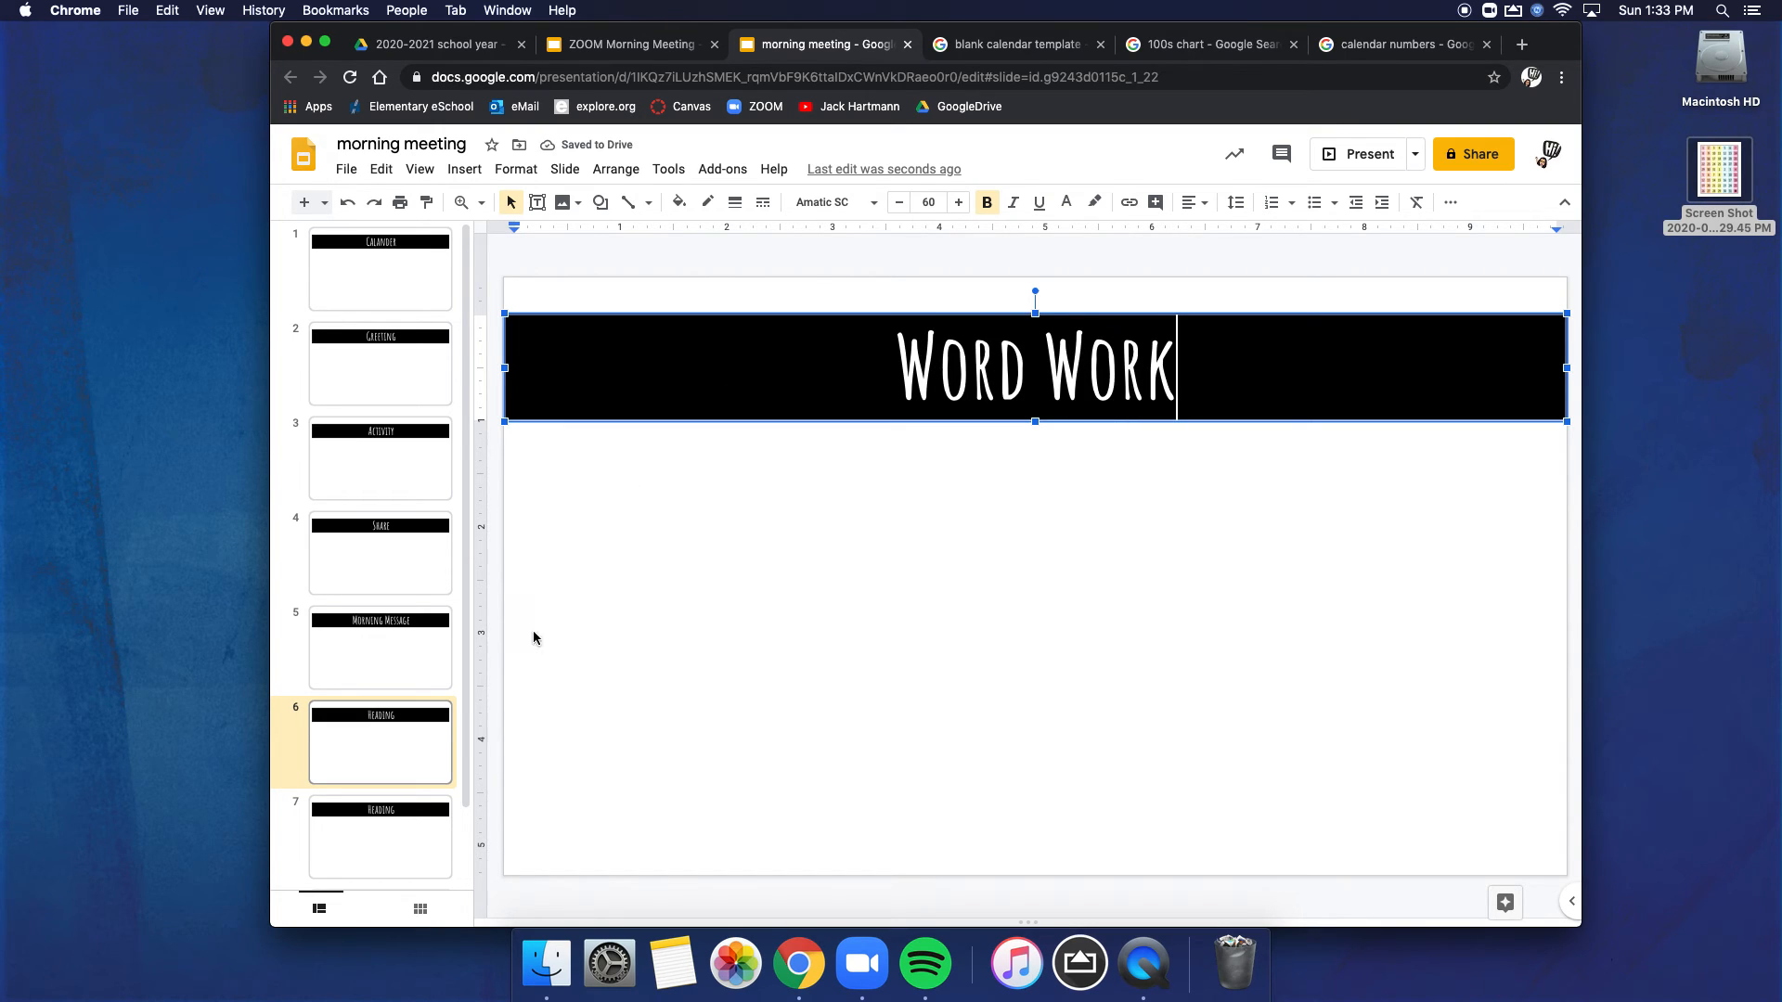
Step: Change the banner text to "Poetry" on slide 7 and to "Math" on slide 8
click(414, 816)
double_click(1062, 360)
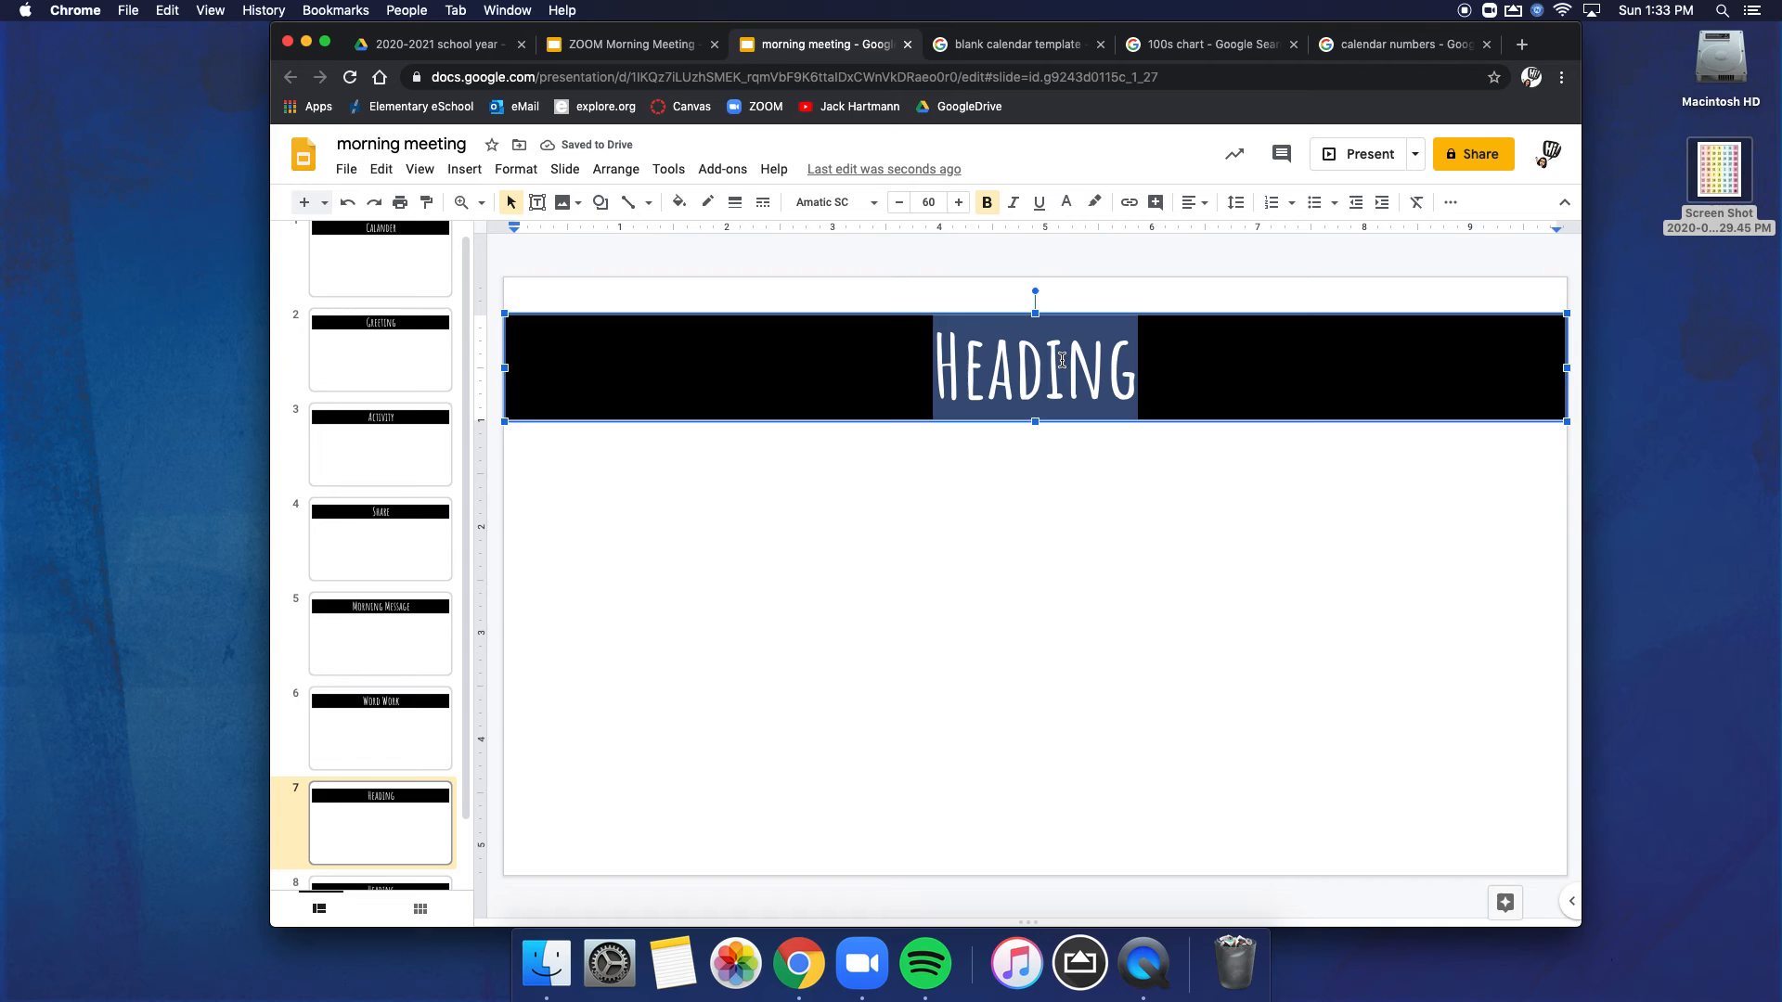
text(POetry)
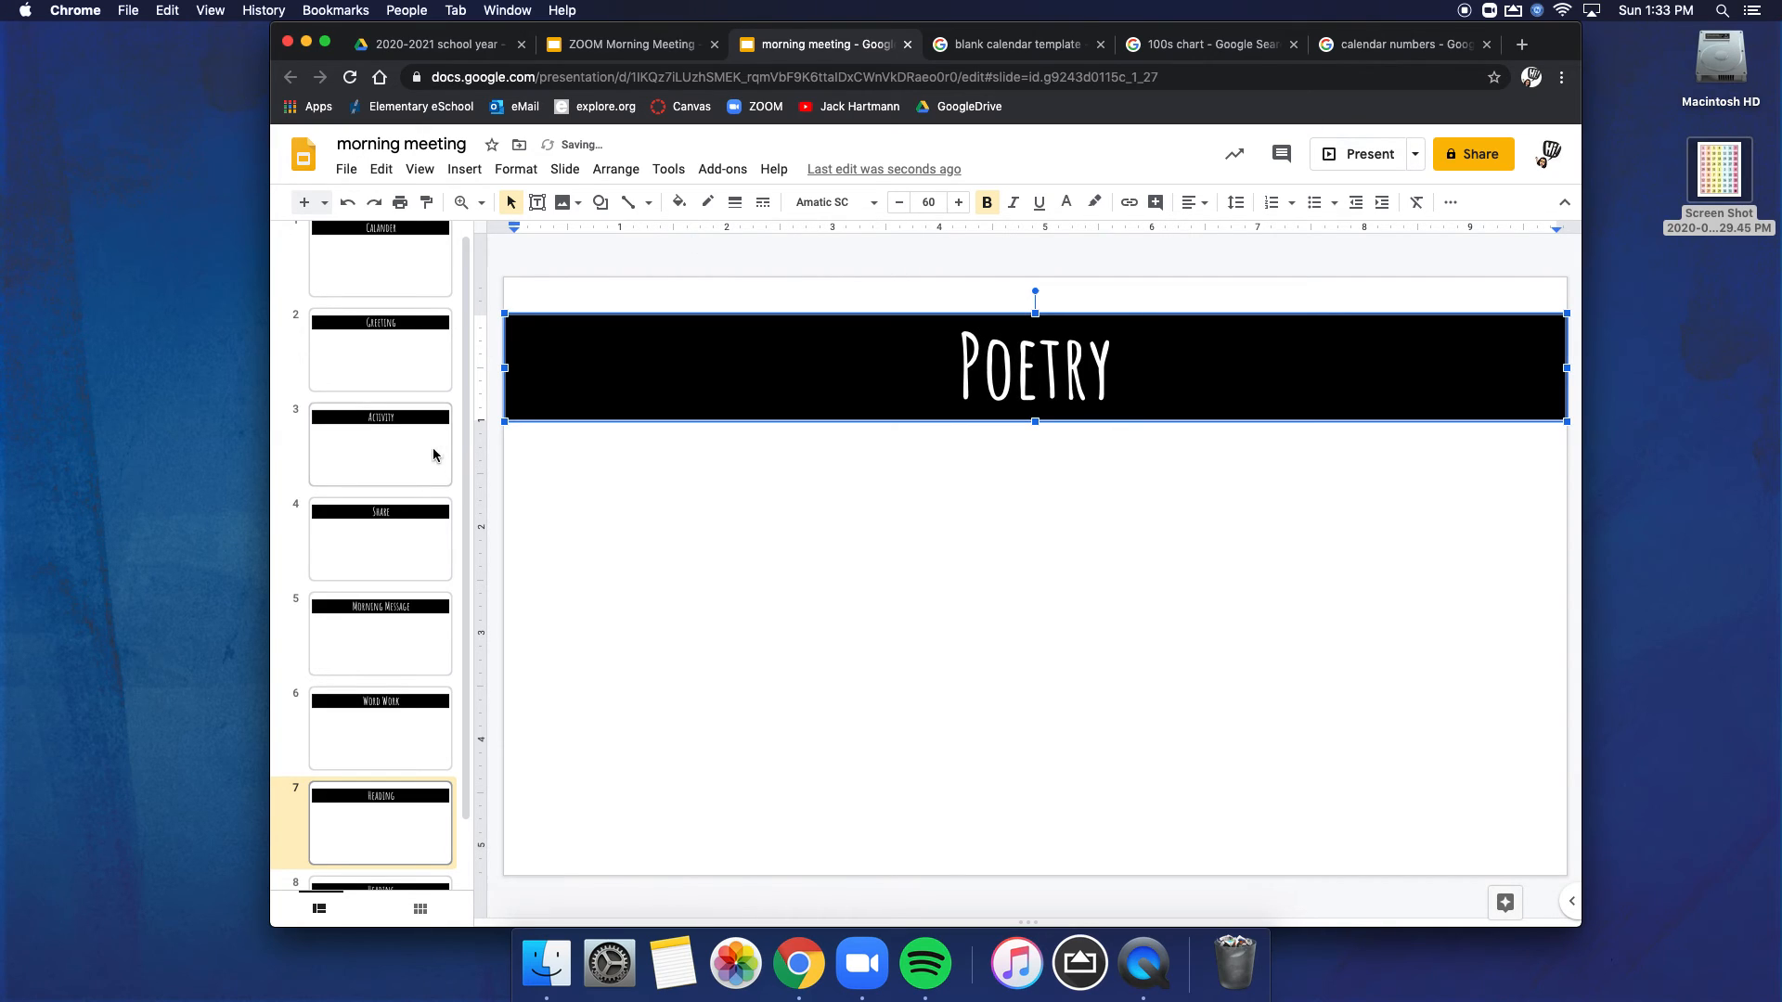
scroll(435, 635, down, 2)
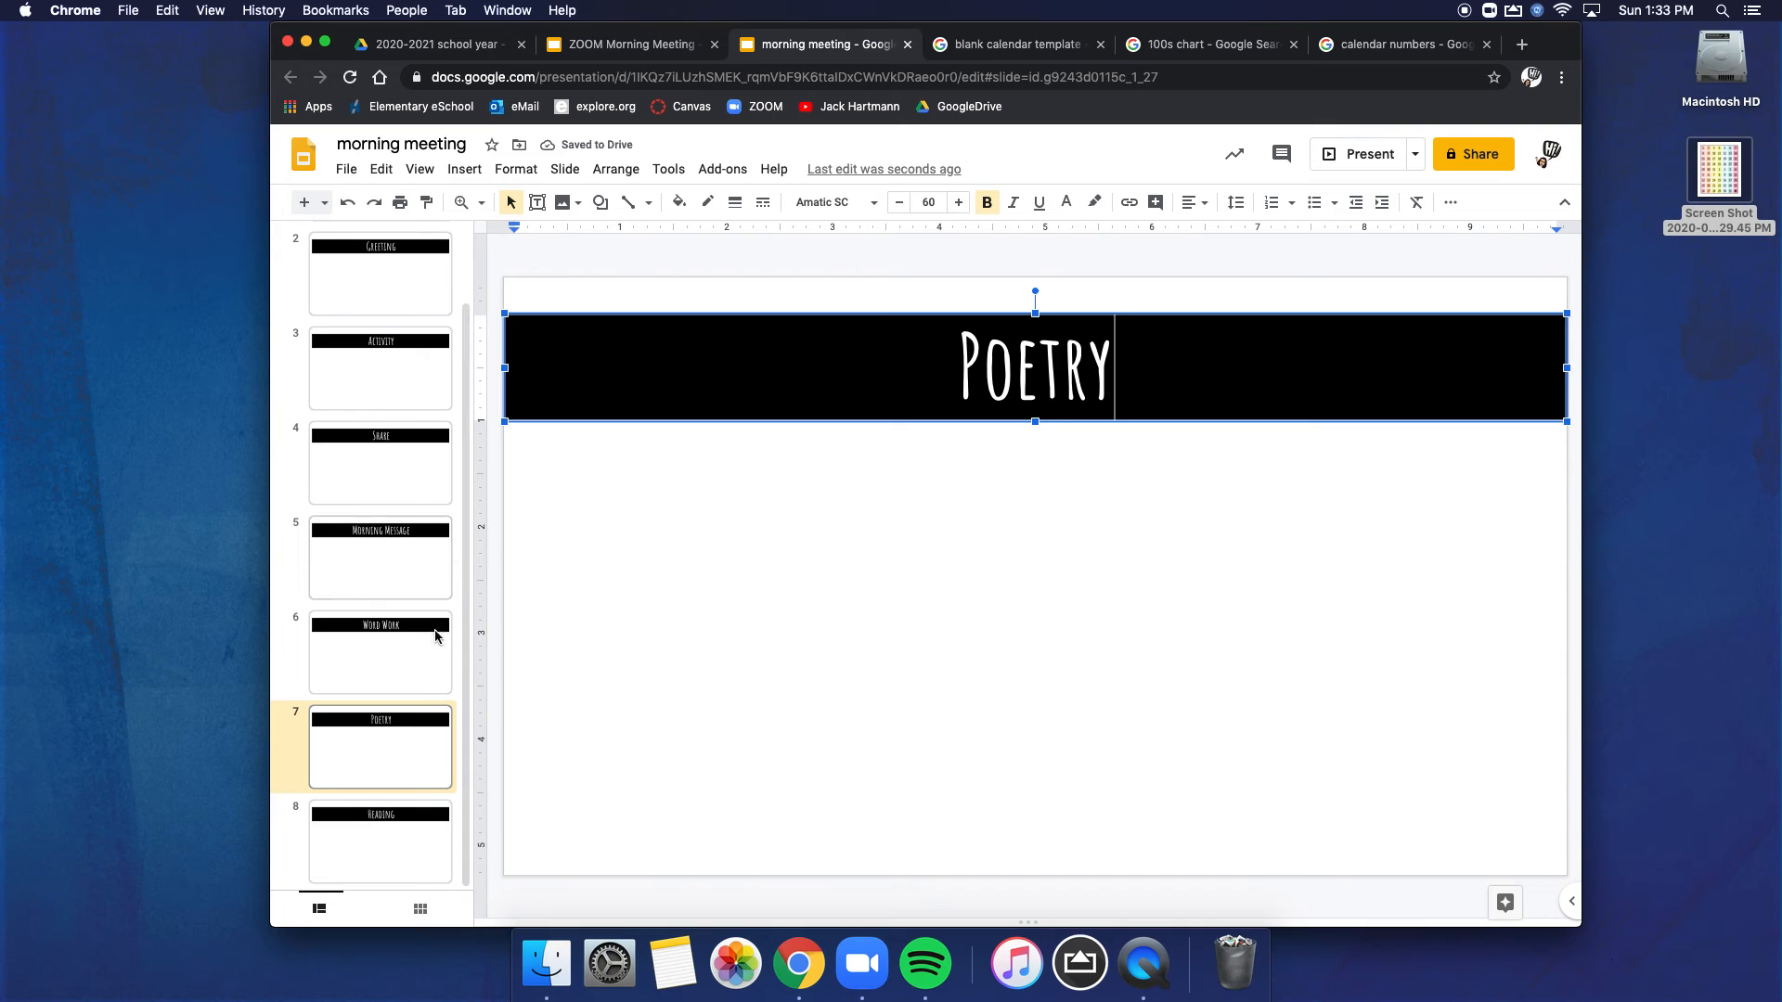
click(397, 826)
double_click(1086, 356)
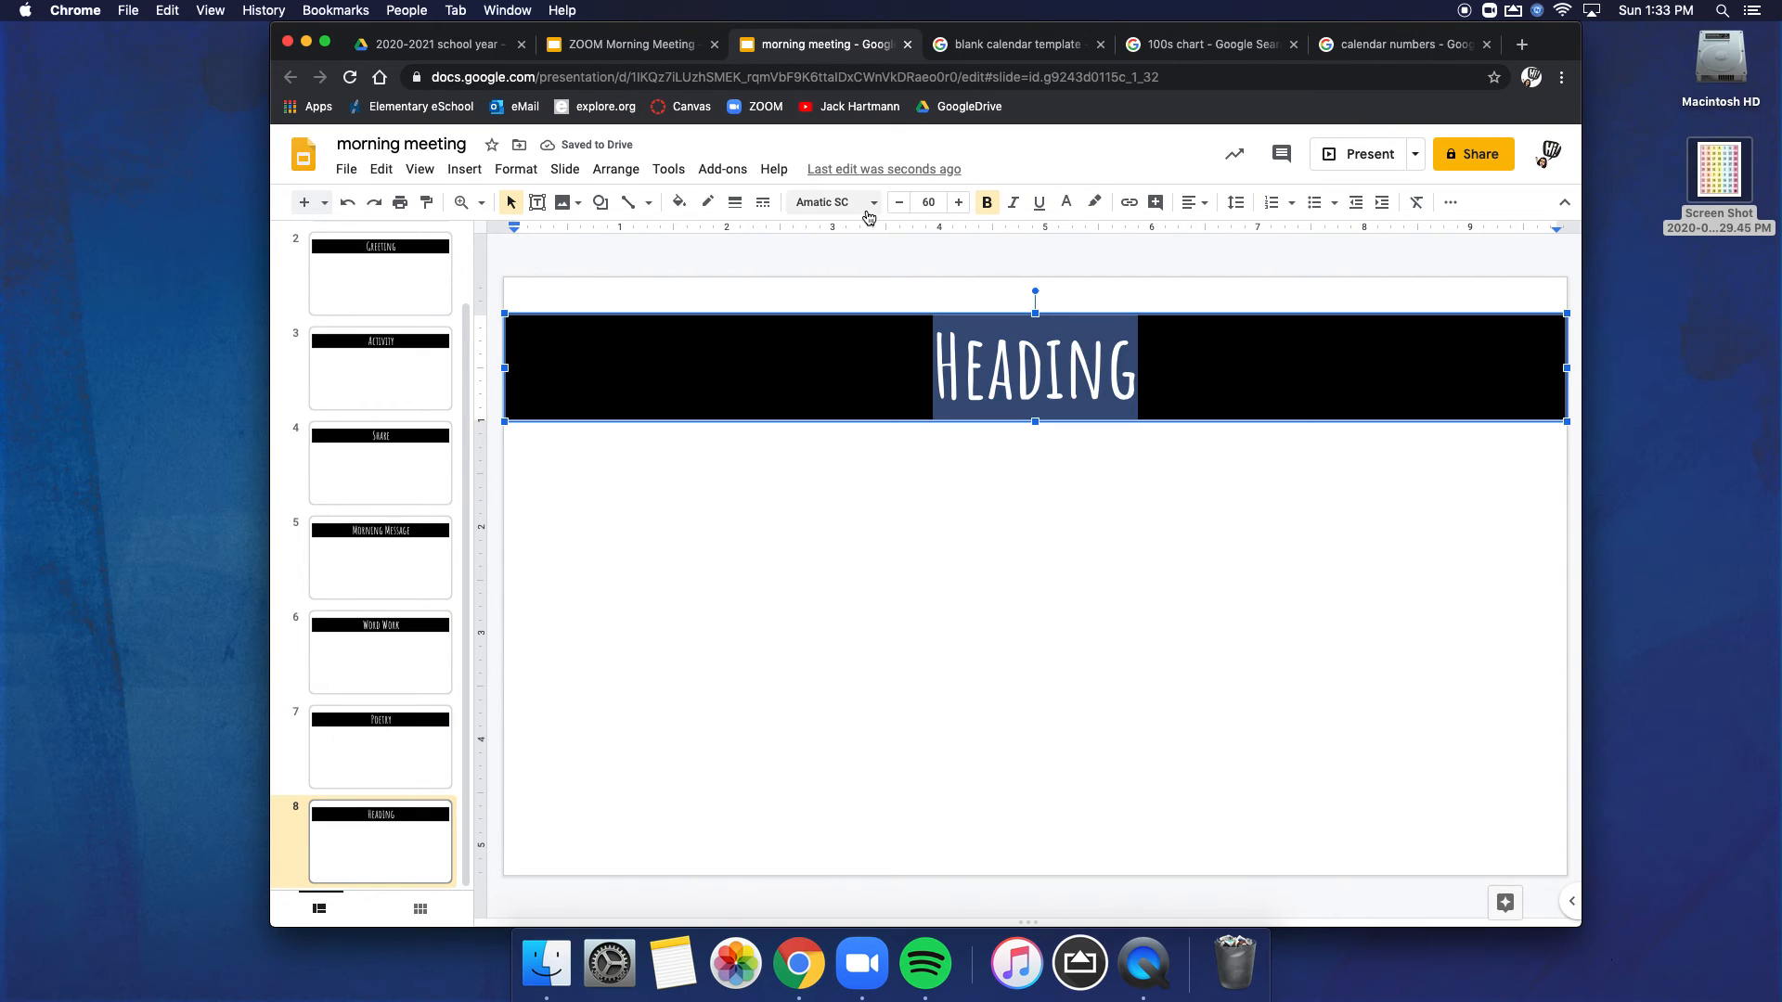
text(Math)
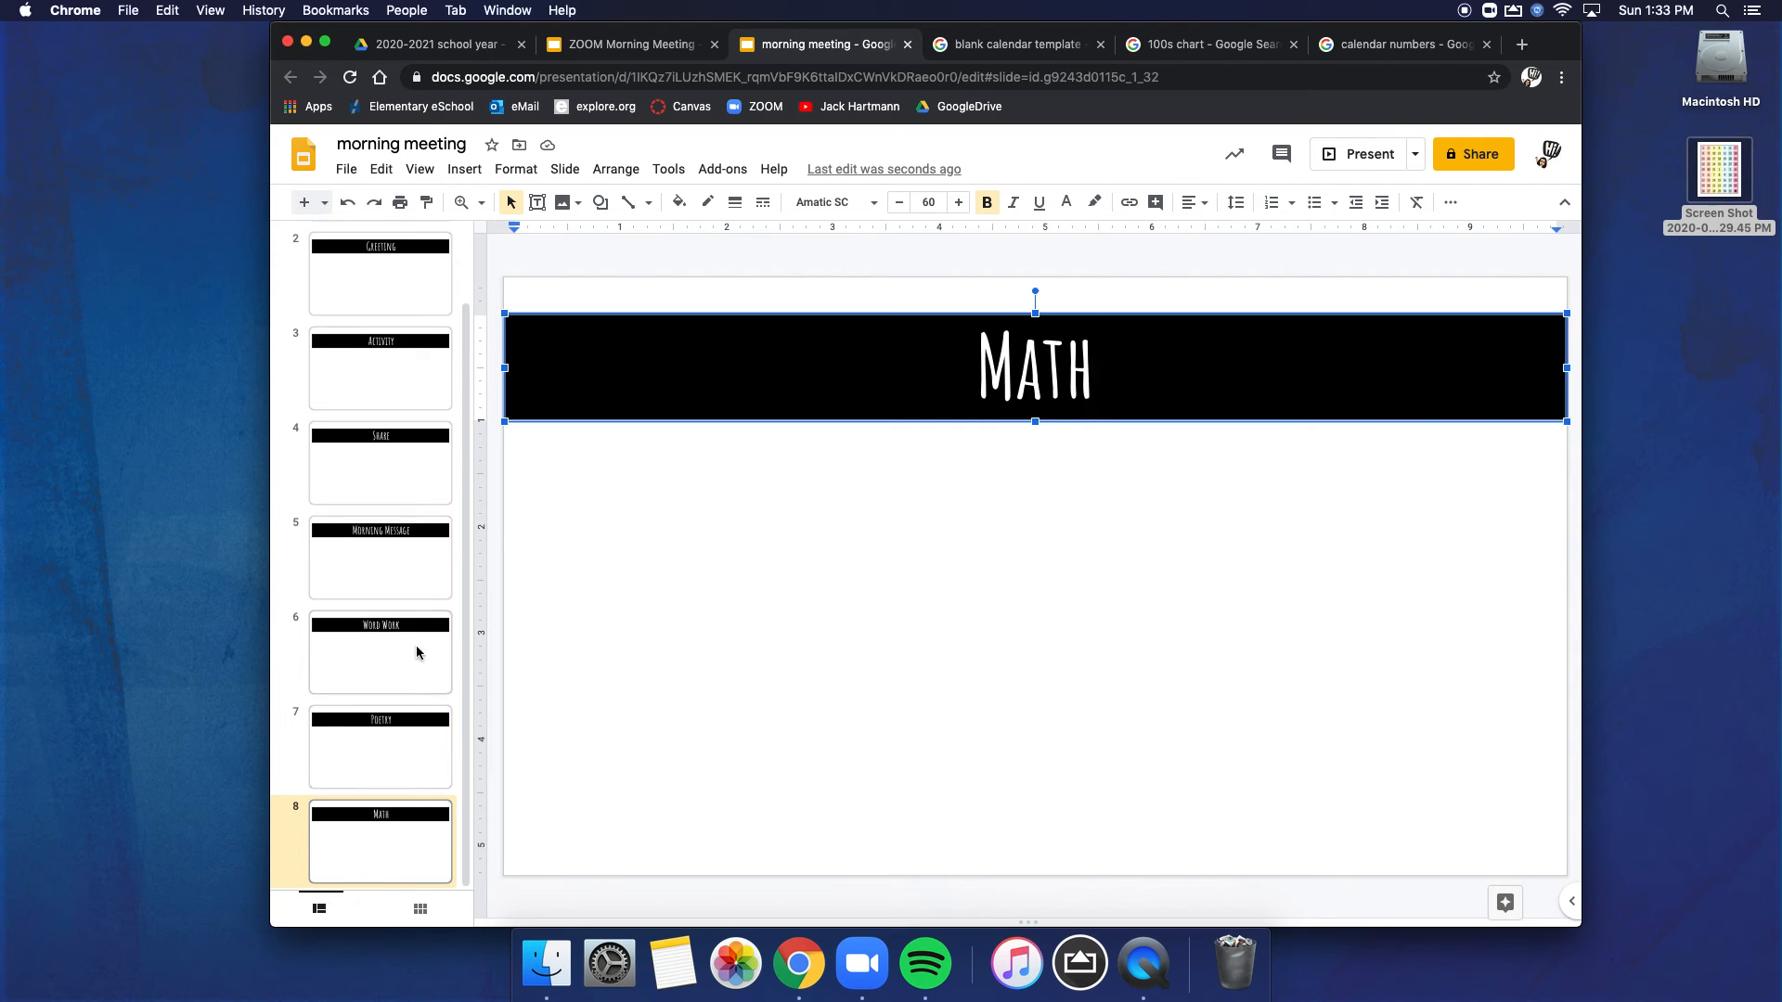
Step: Add a new blank slide and move it to the front of the deck, ahead of the "Calander" slide
click(387, 748)
scroll(408, 366, up, 2)
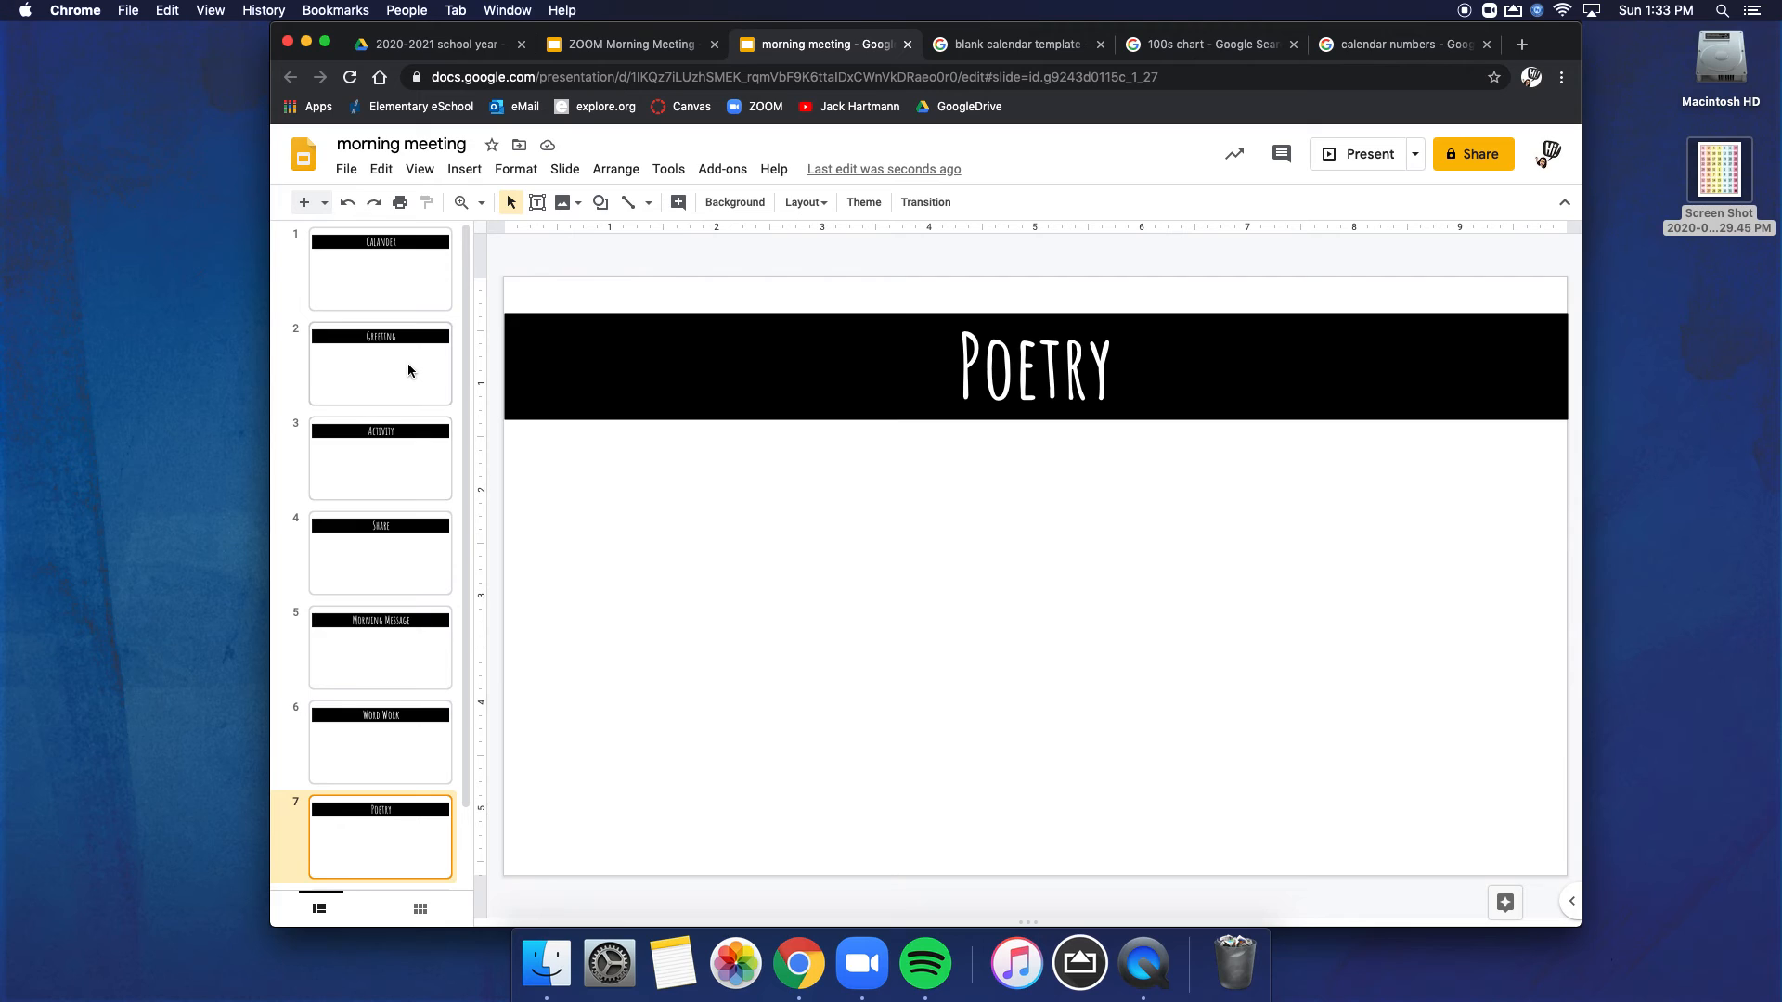
click(389, 295)
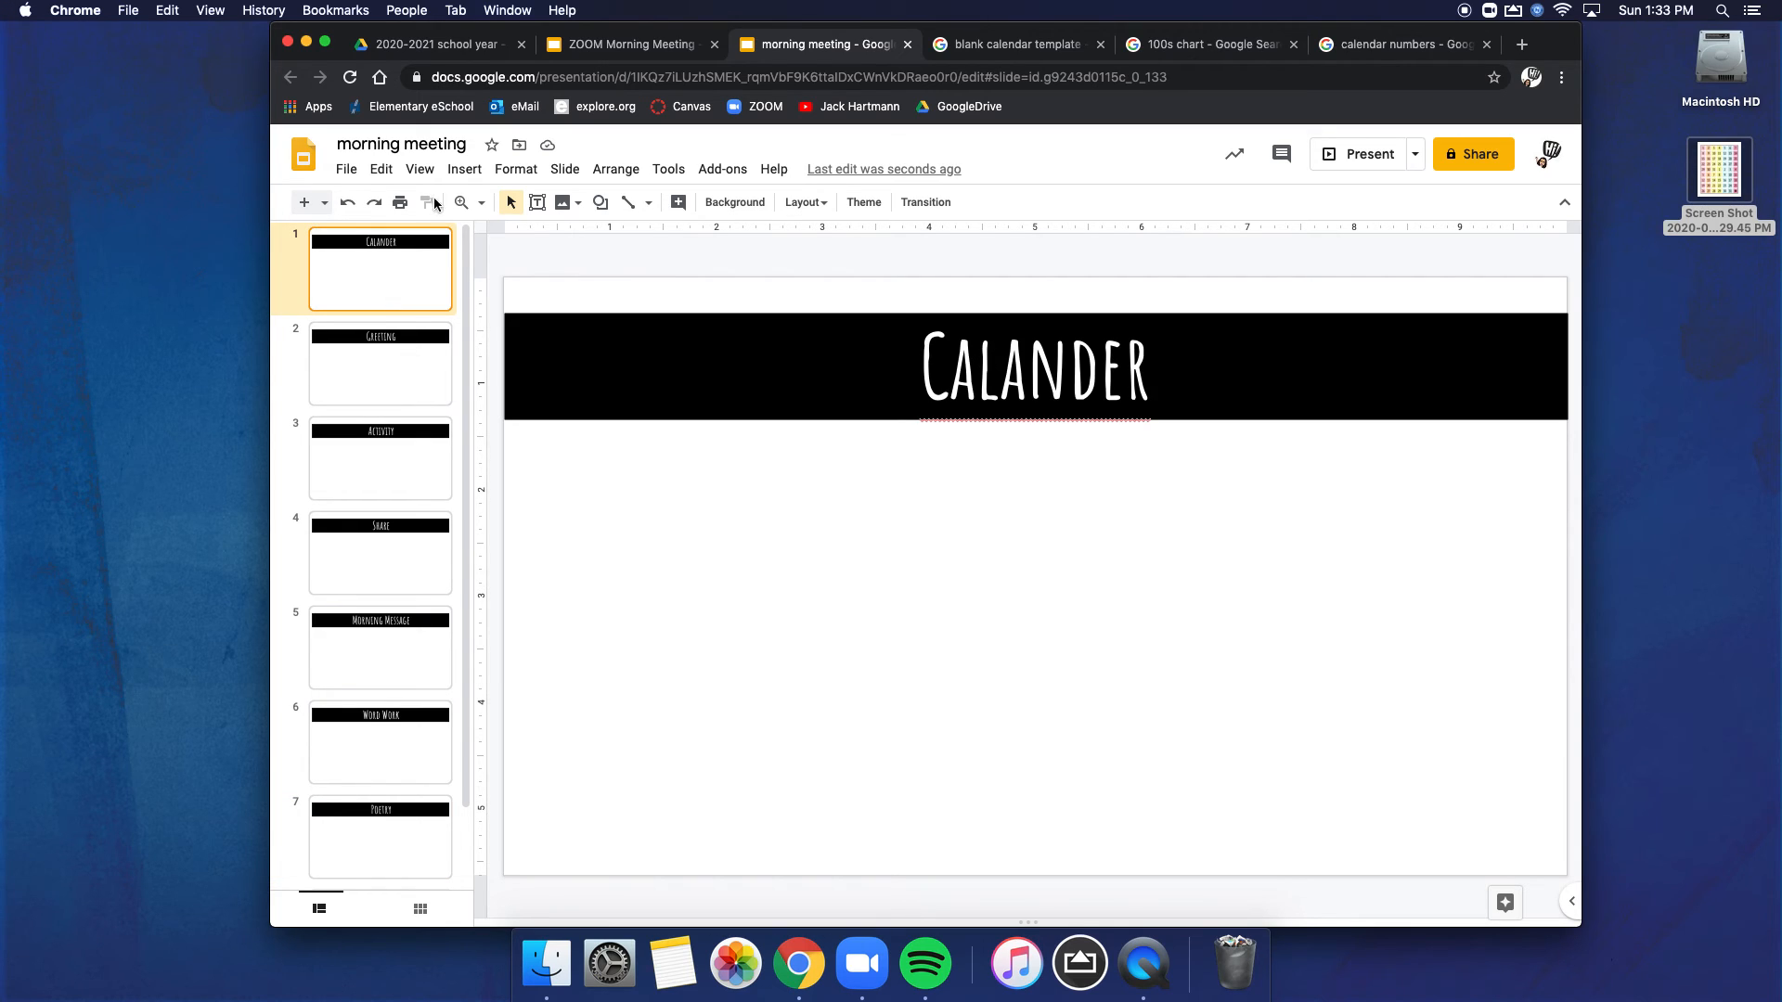
click(464, 169)
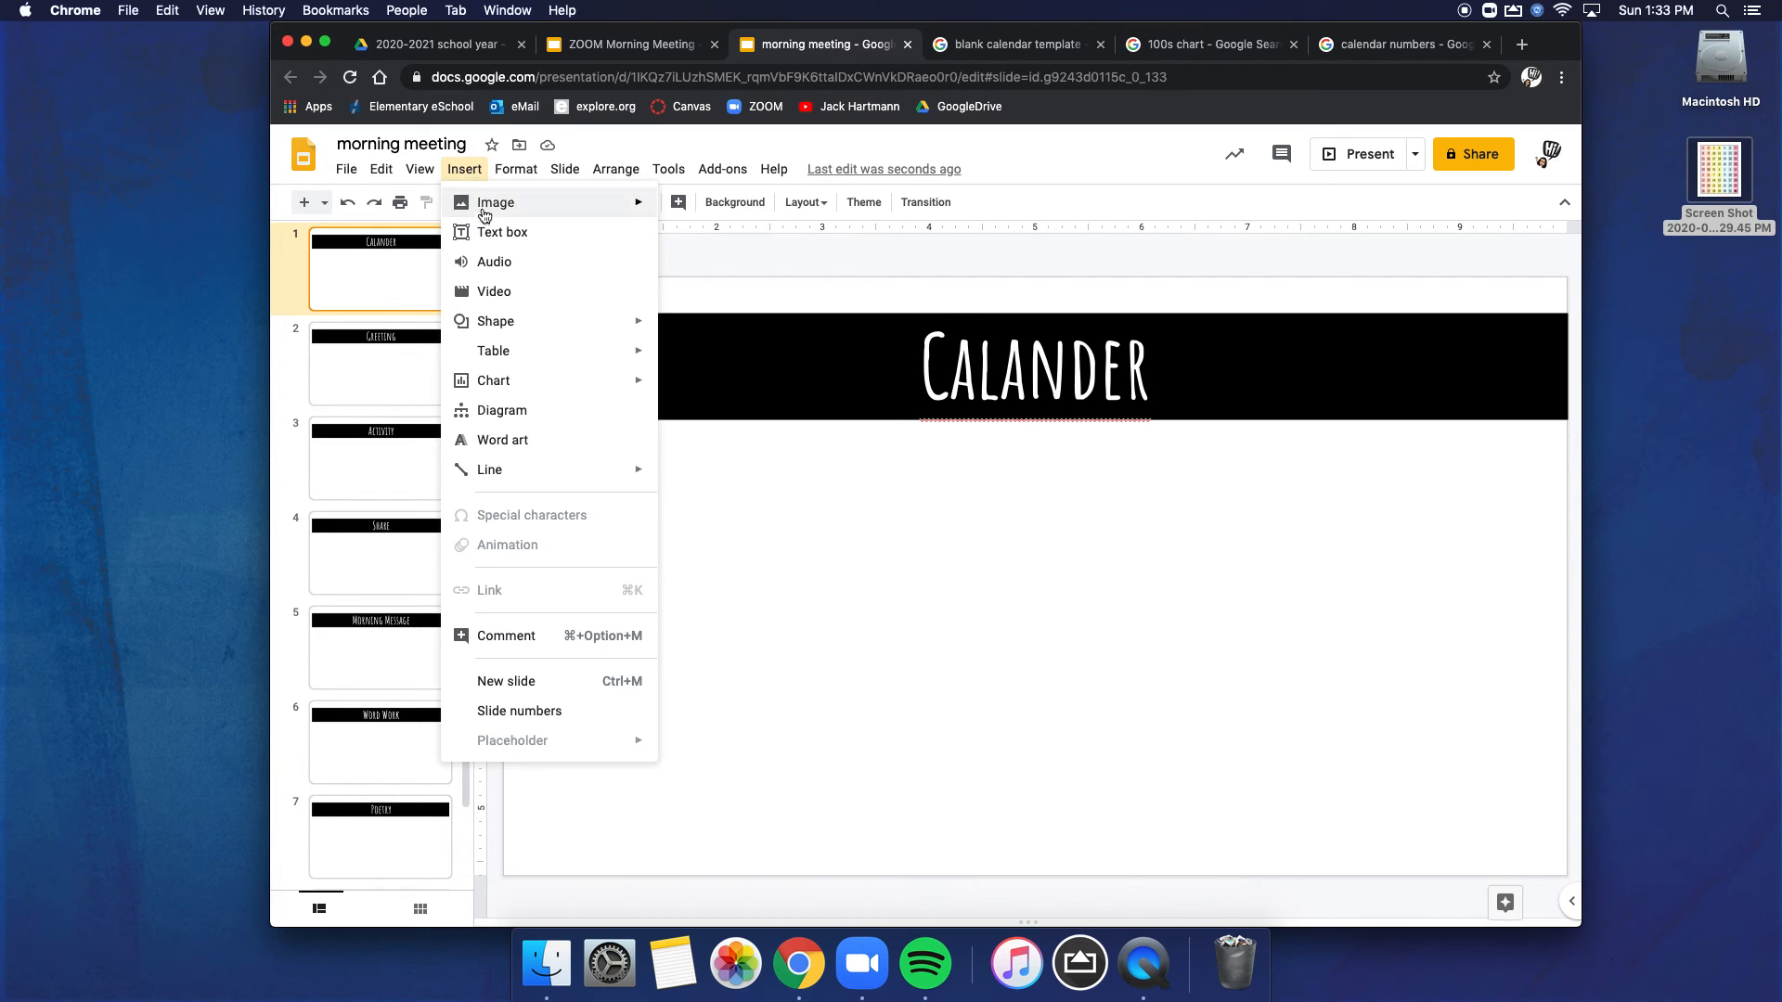
click(503, 683)
drag(407, 322, 406, 249)
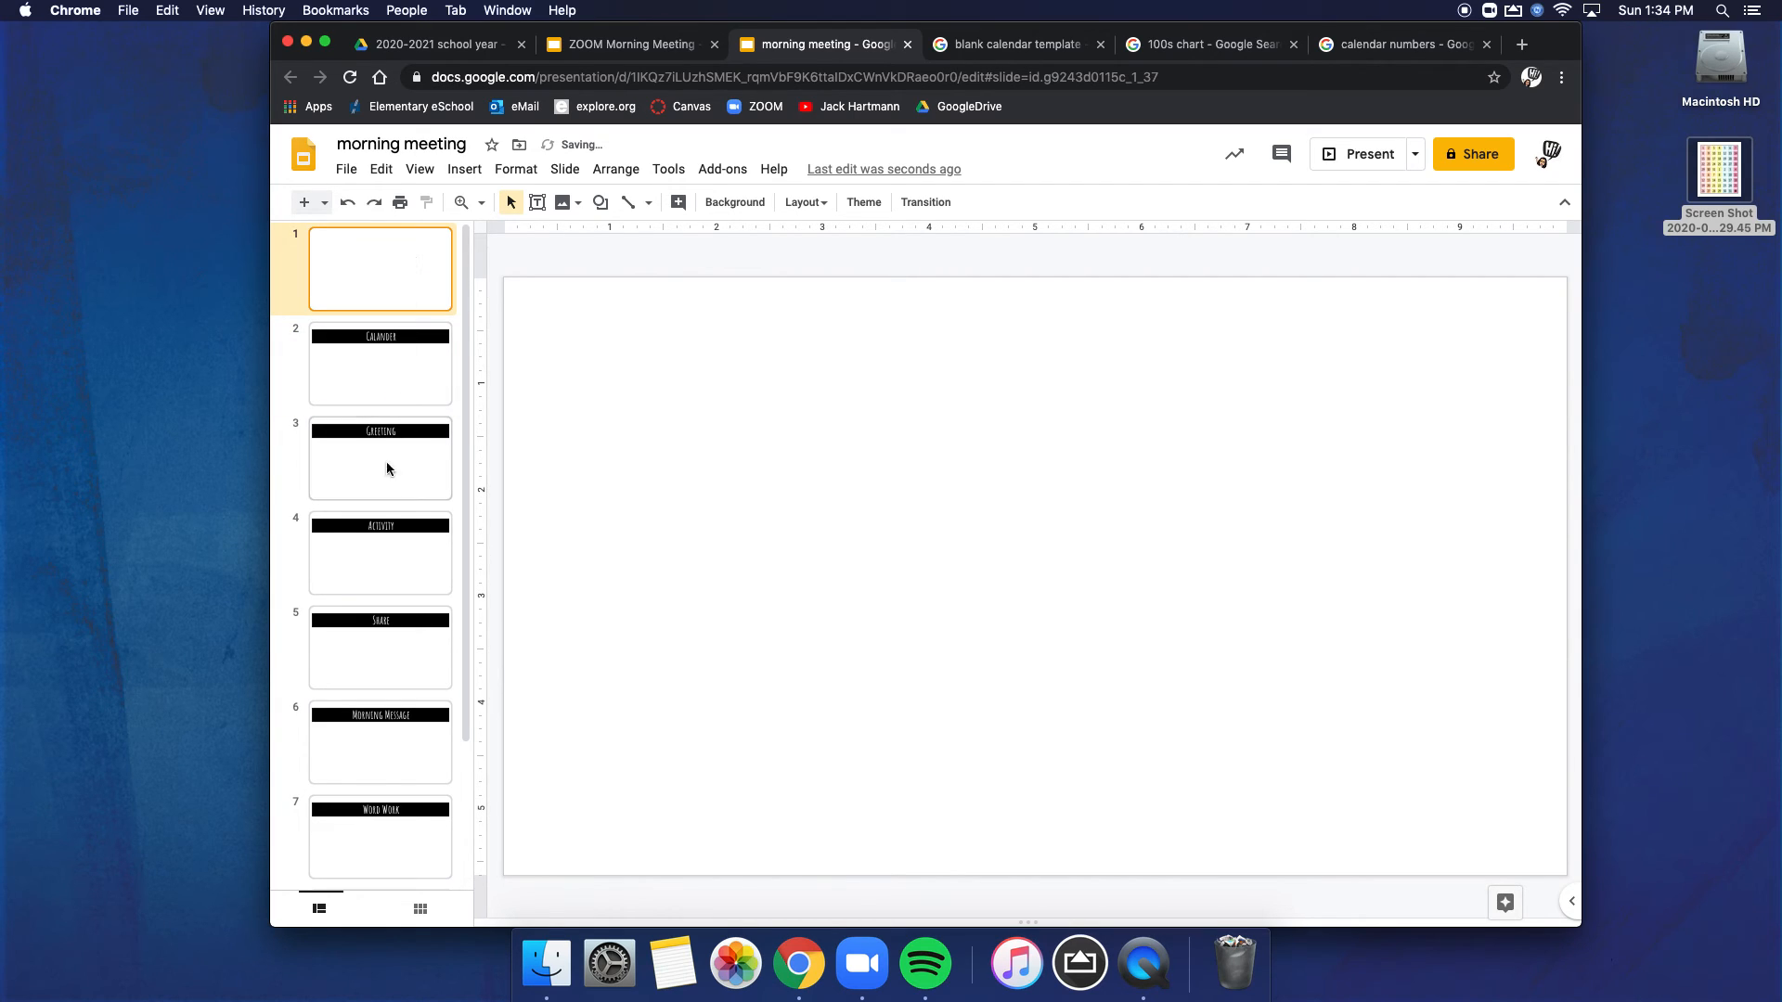
Step: Preview the slideshow from the "Calander" slide through the "Activity" slide, and exit the presentation
click(395, 381)
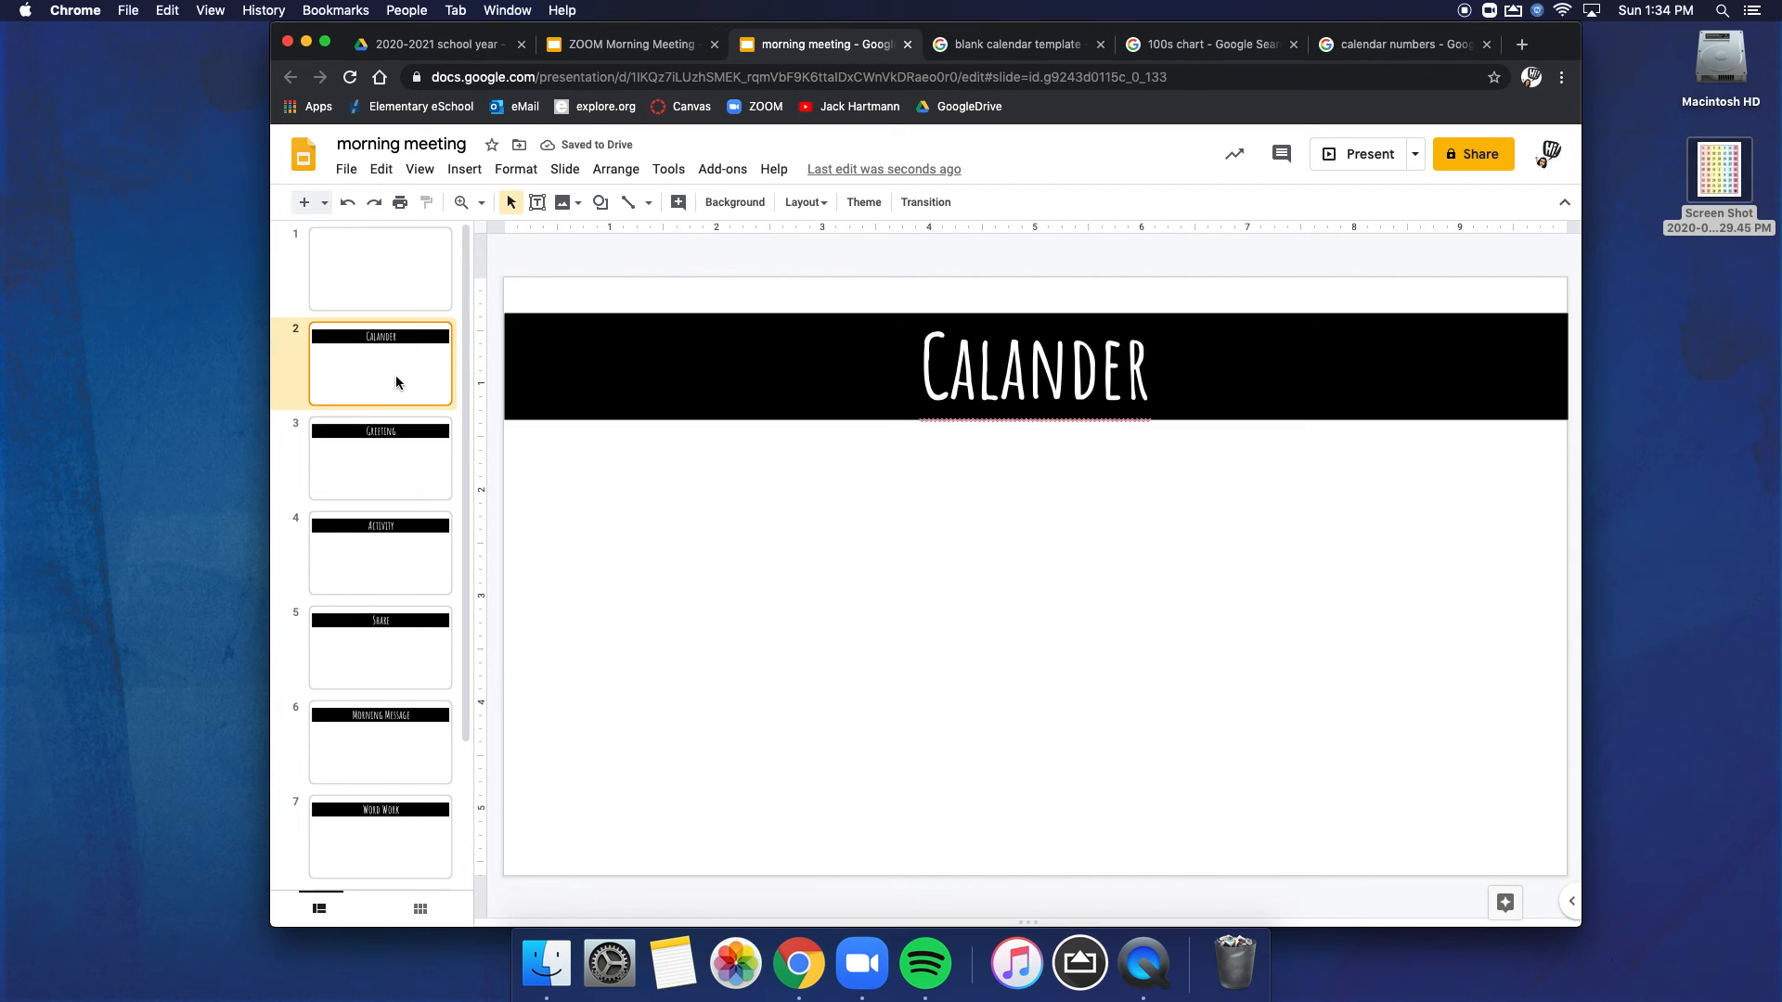
click(1383, 156)
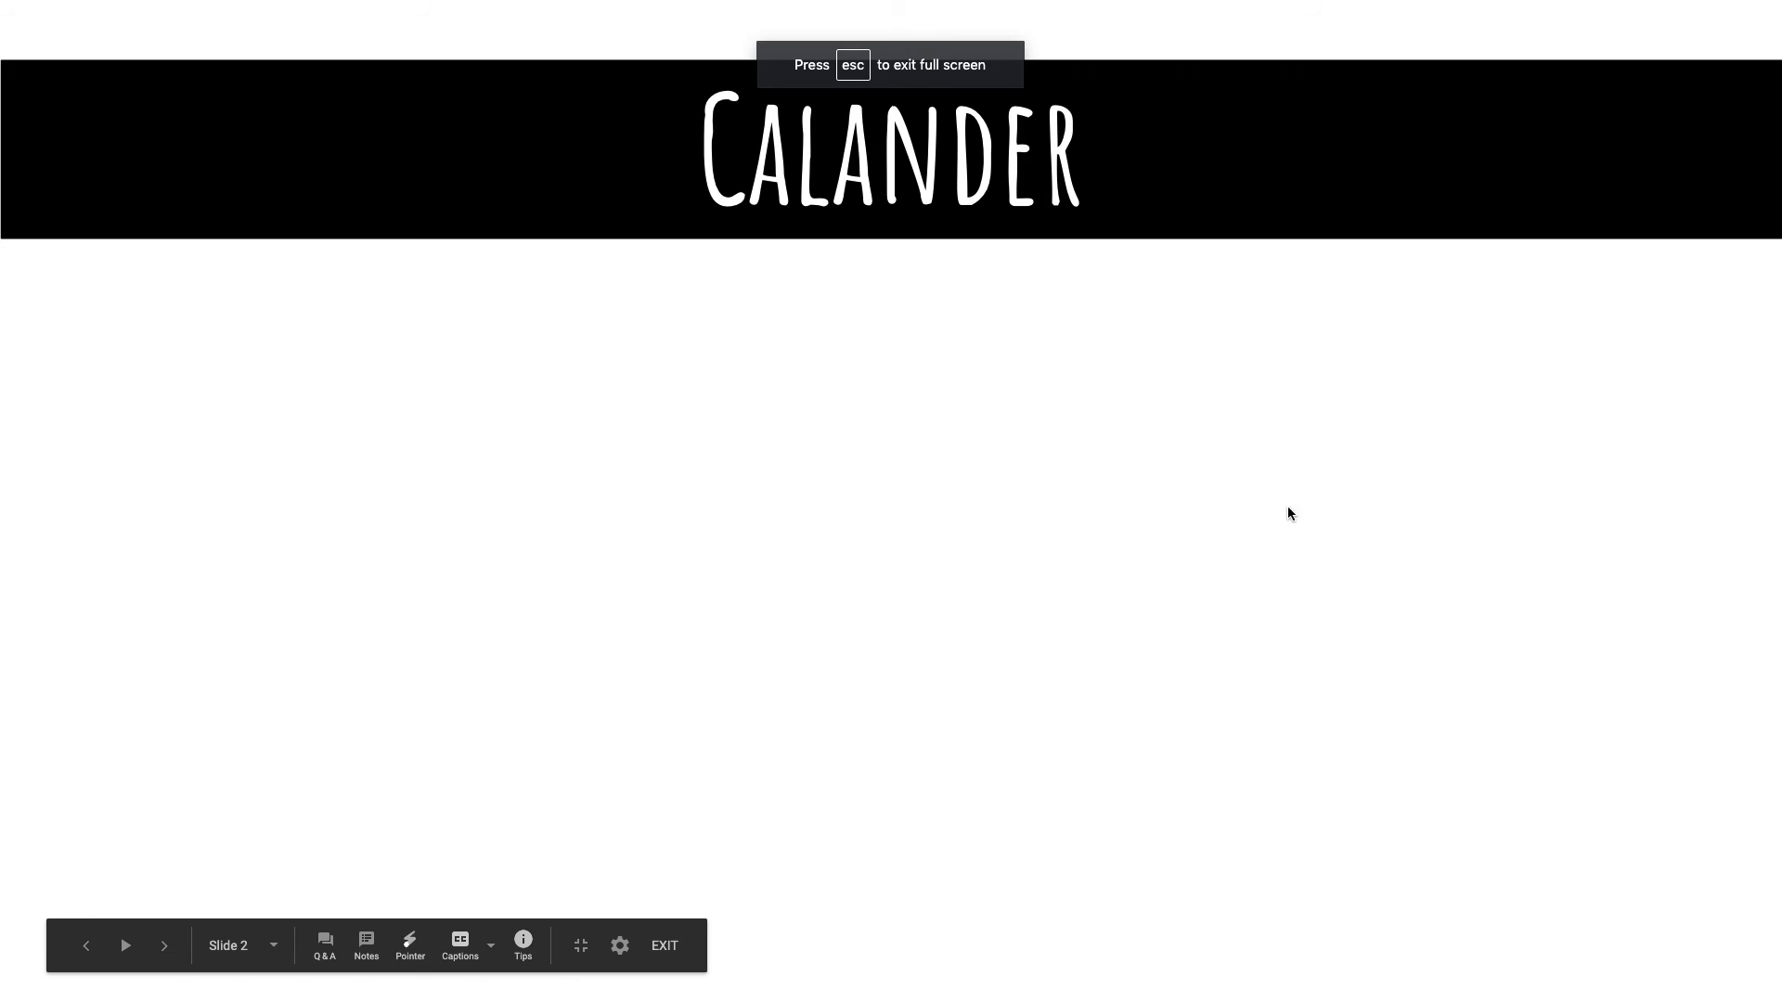
key(Right)
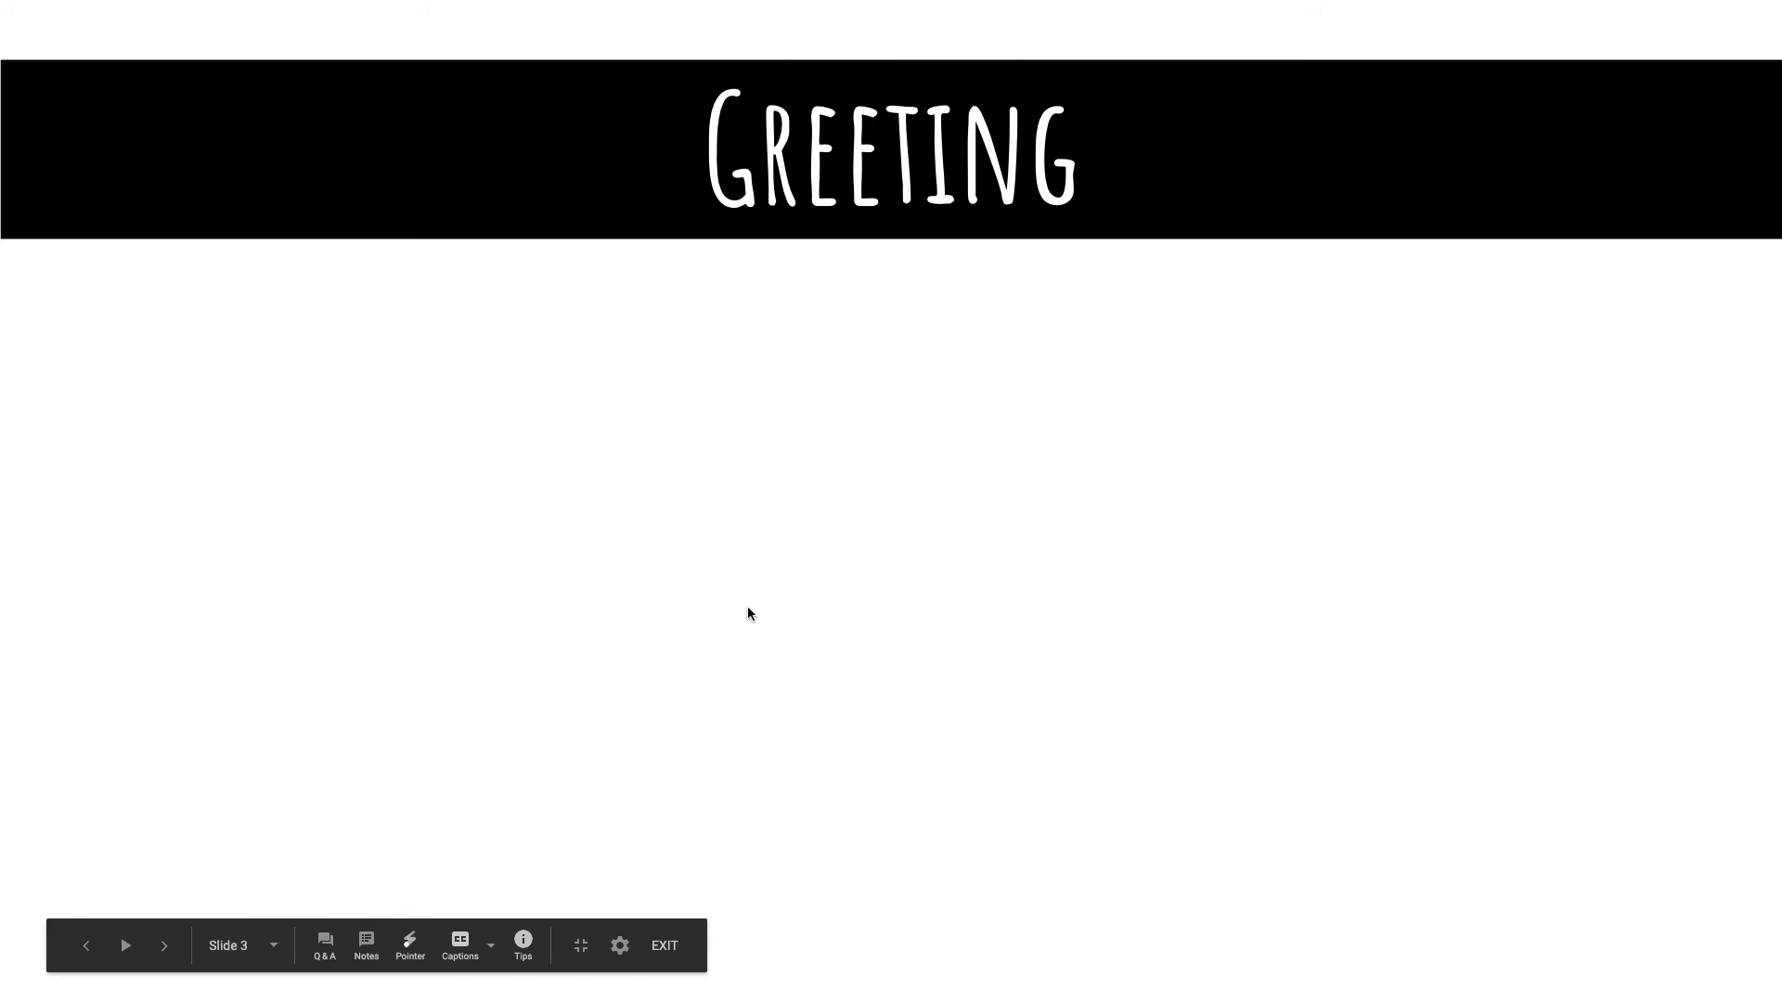
key(Right)
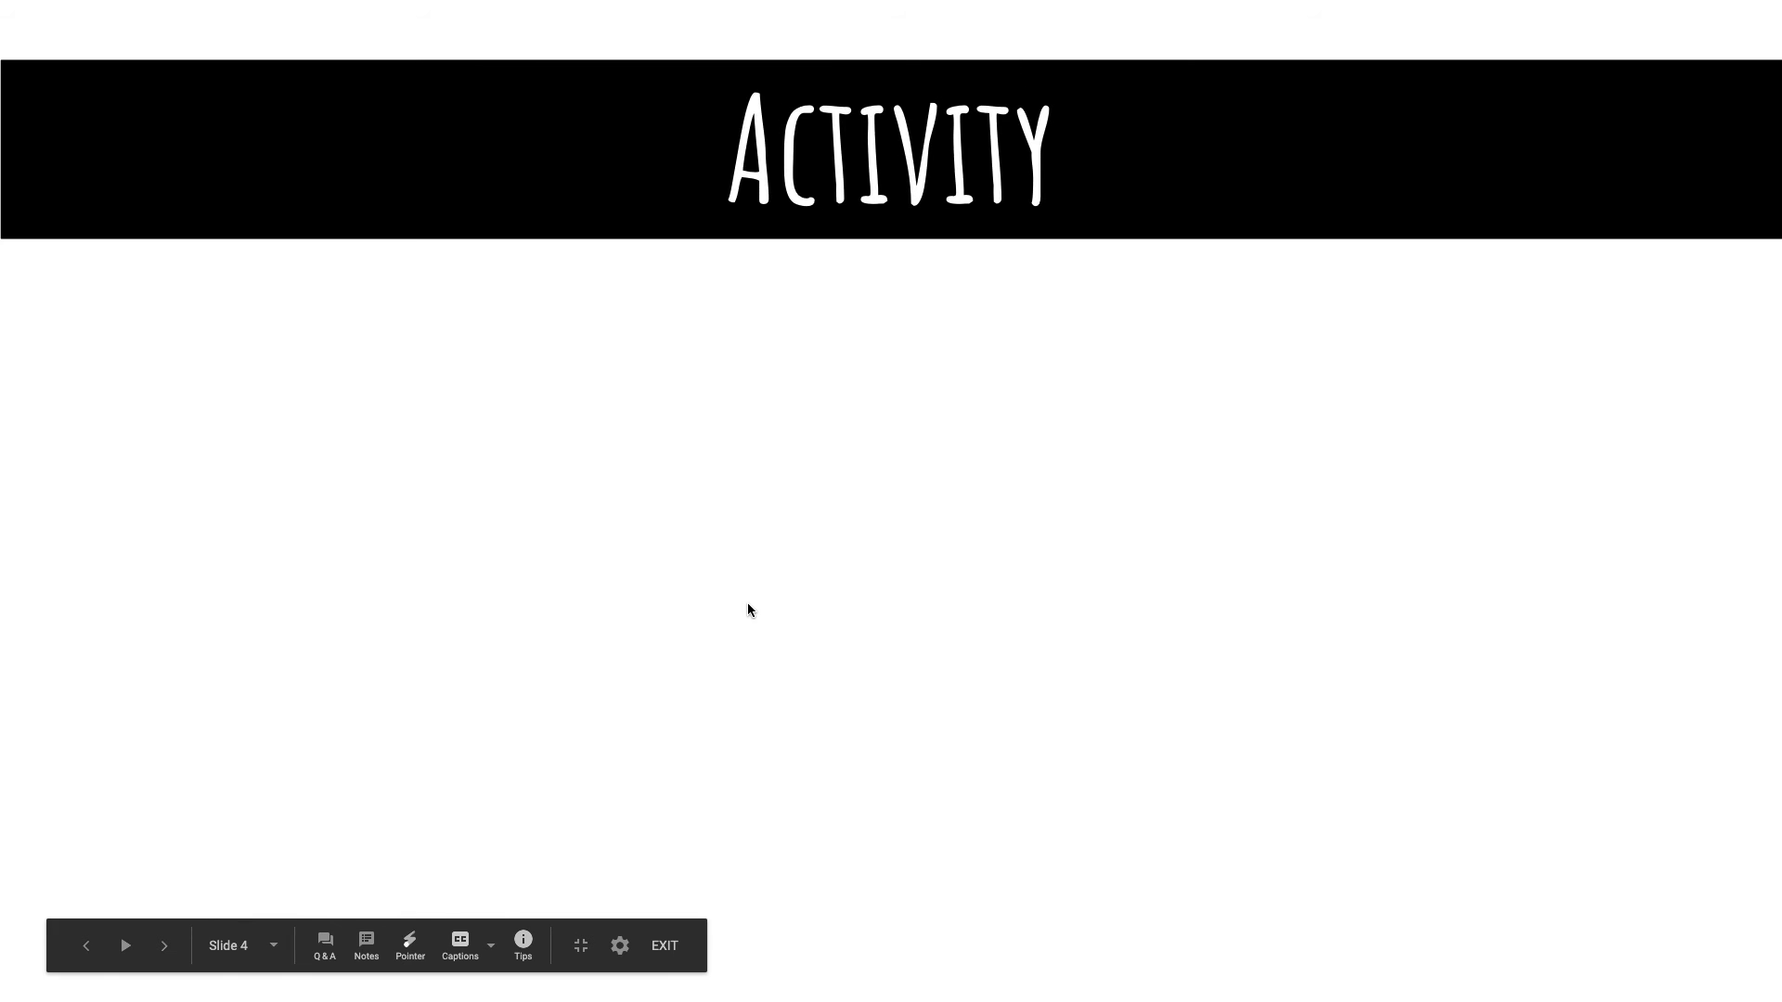
click(664, 947)
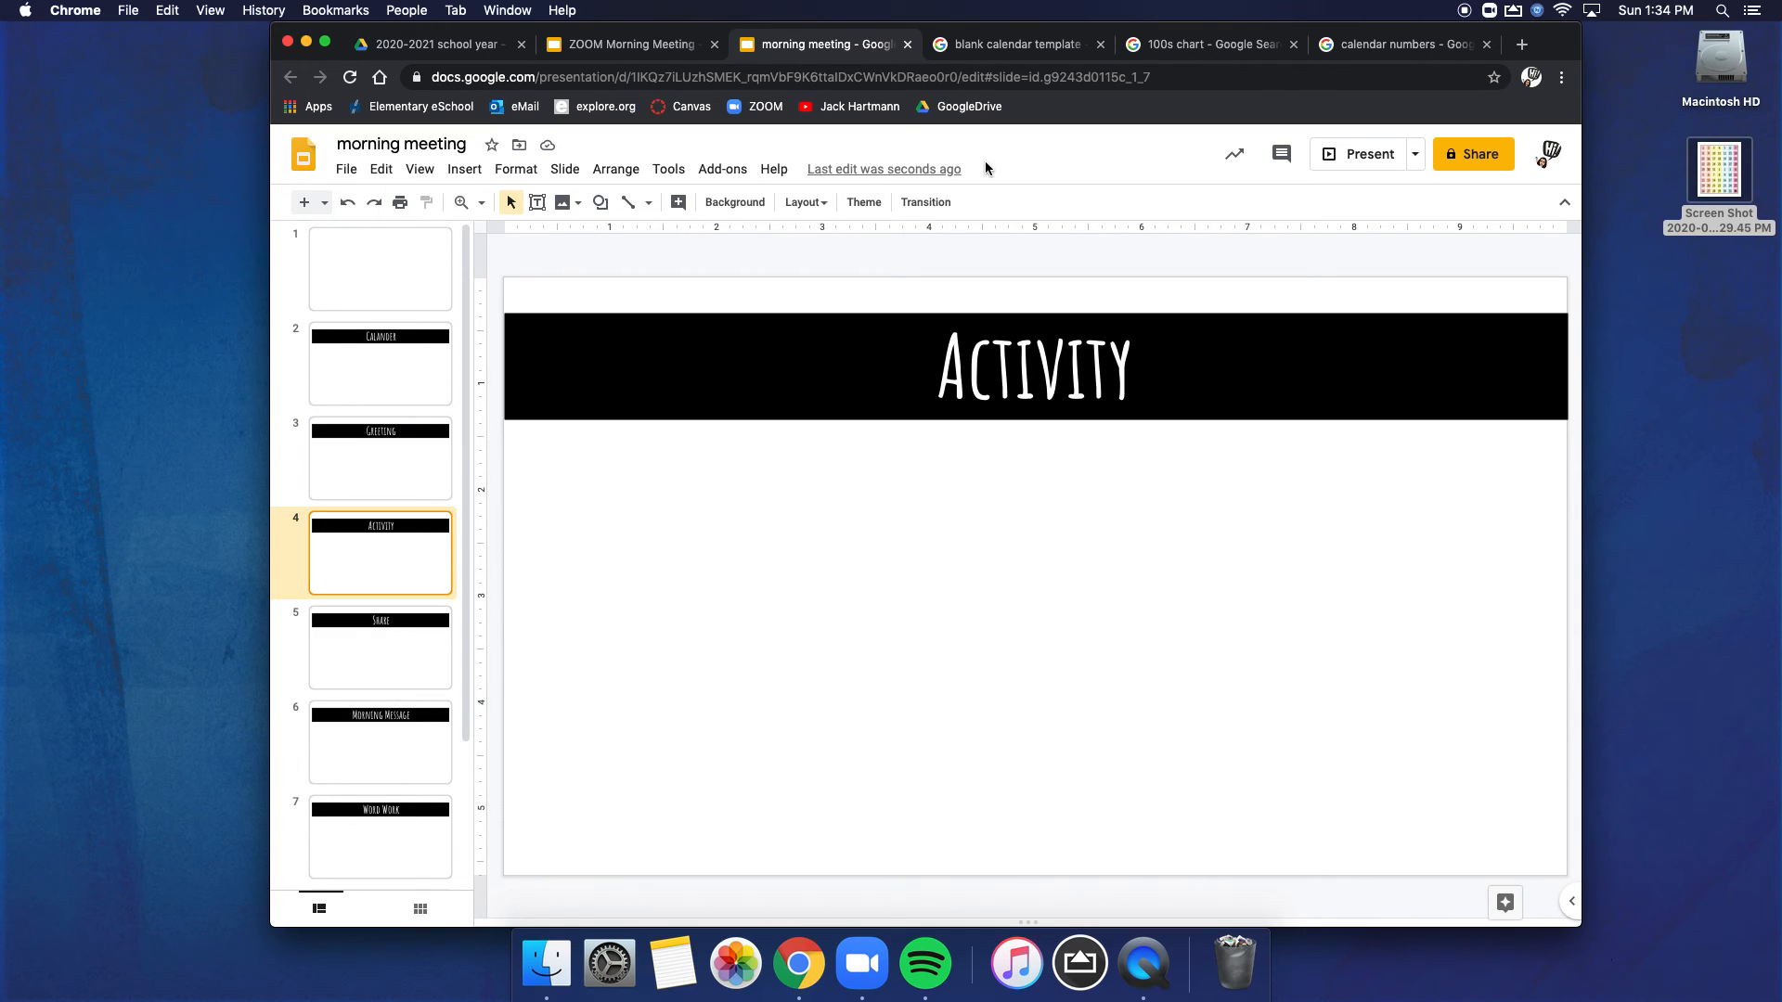
Step: Correct the misspelled banner text on slide 2 to "Calendar" using the spelling suggestion
click(384, 385)
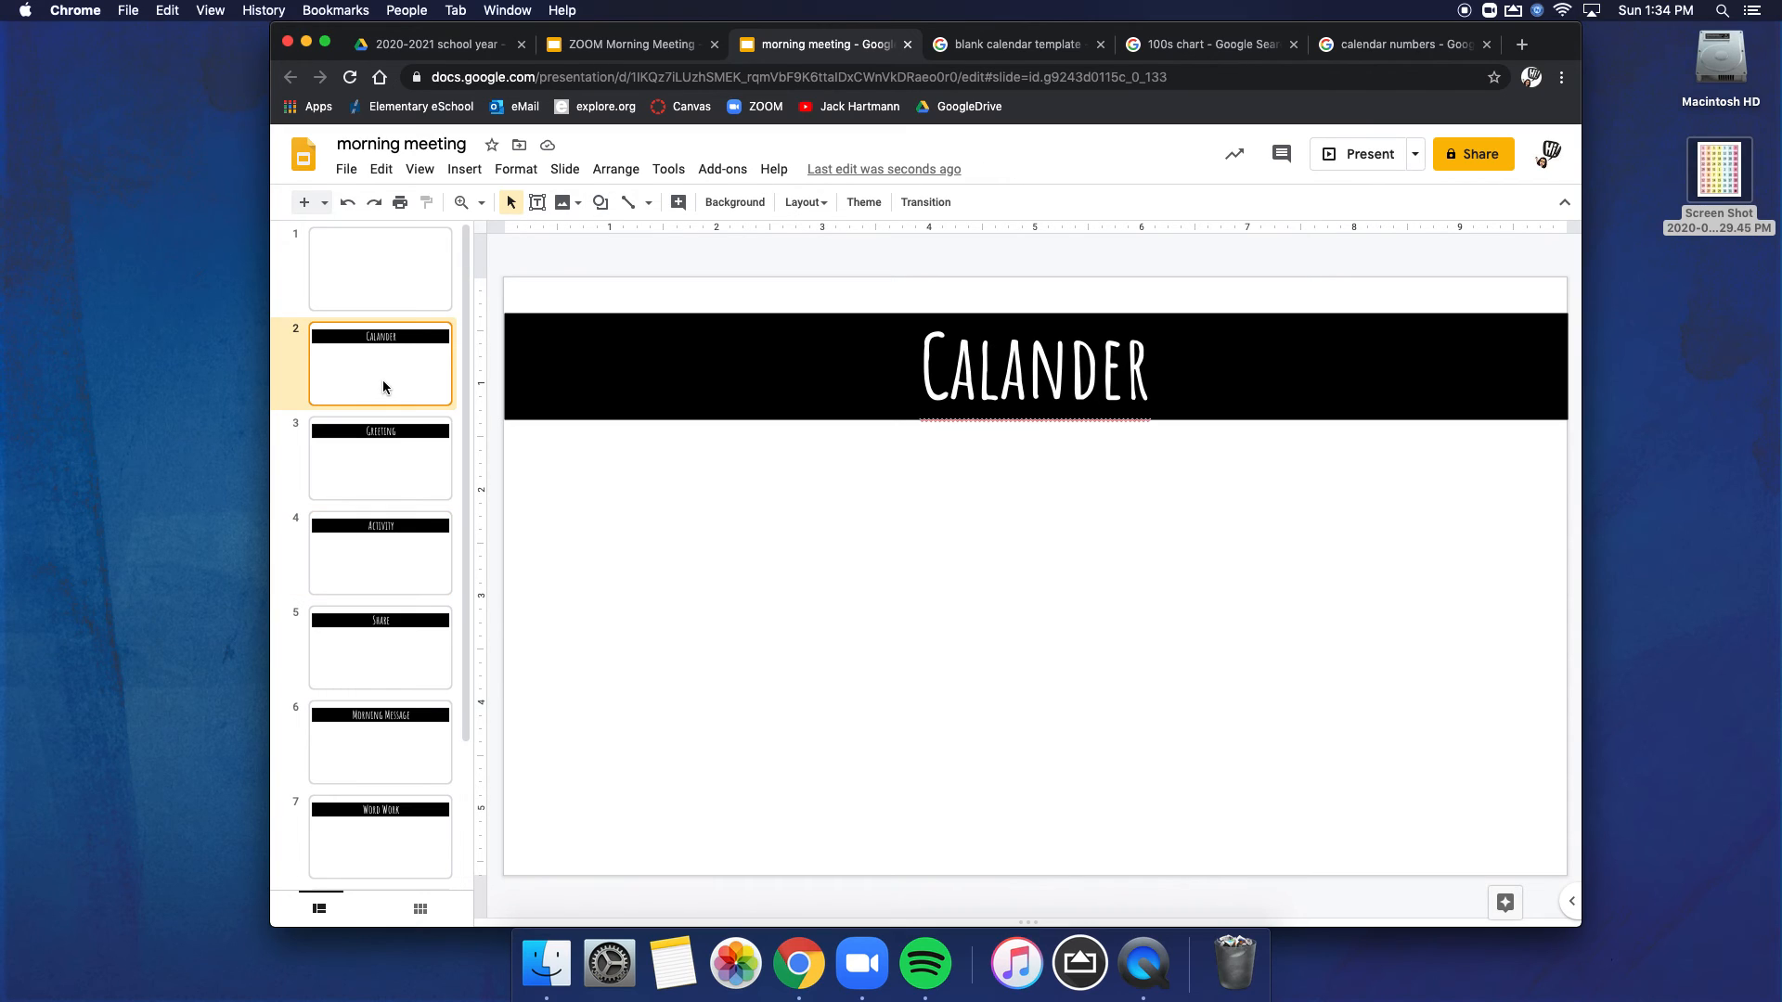
right_click(985, 372)
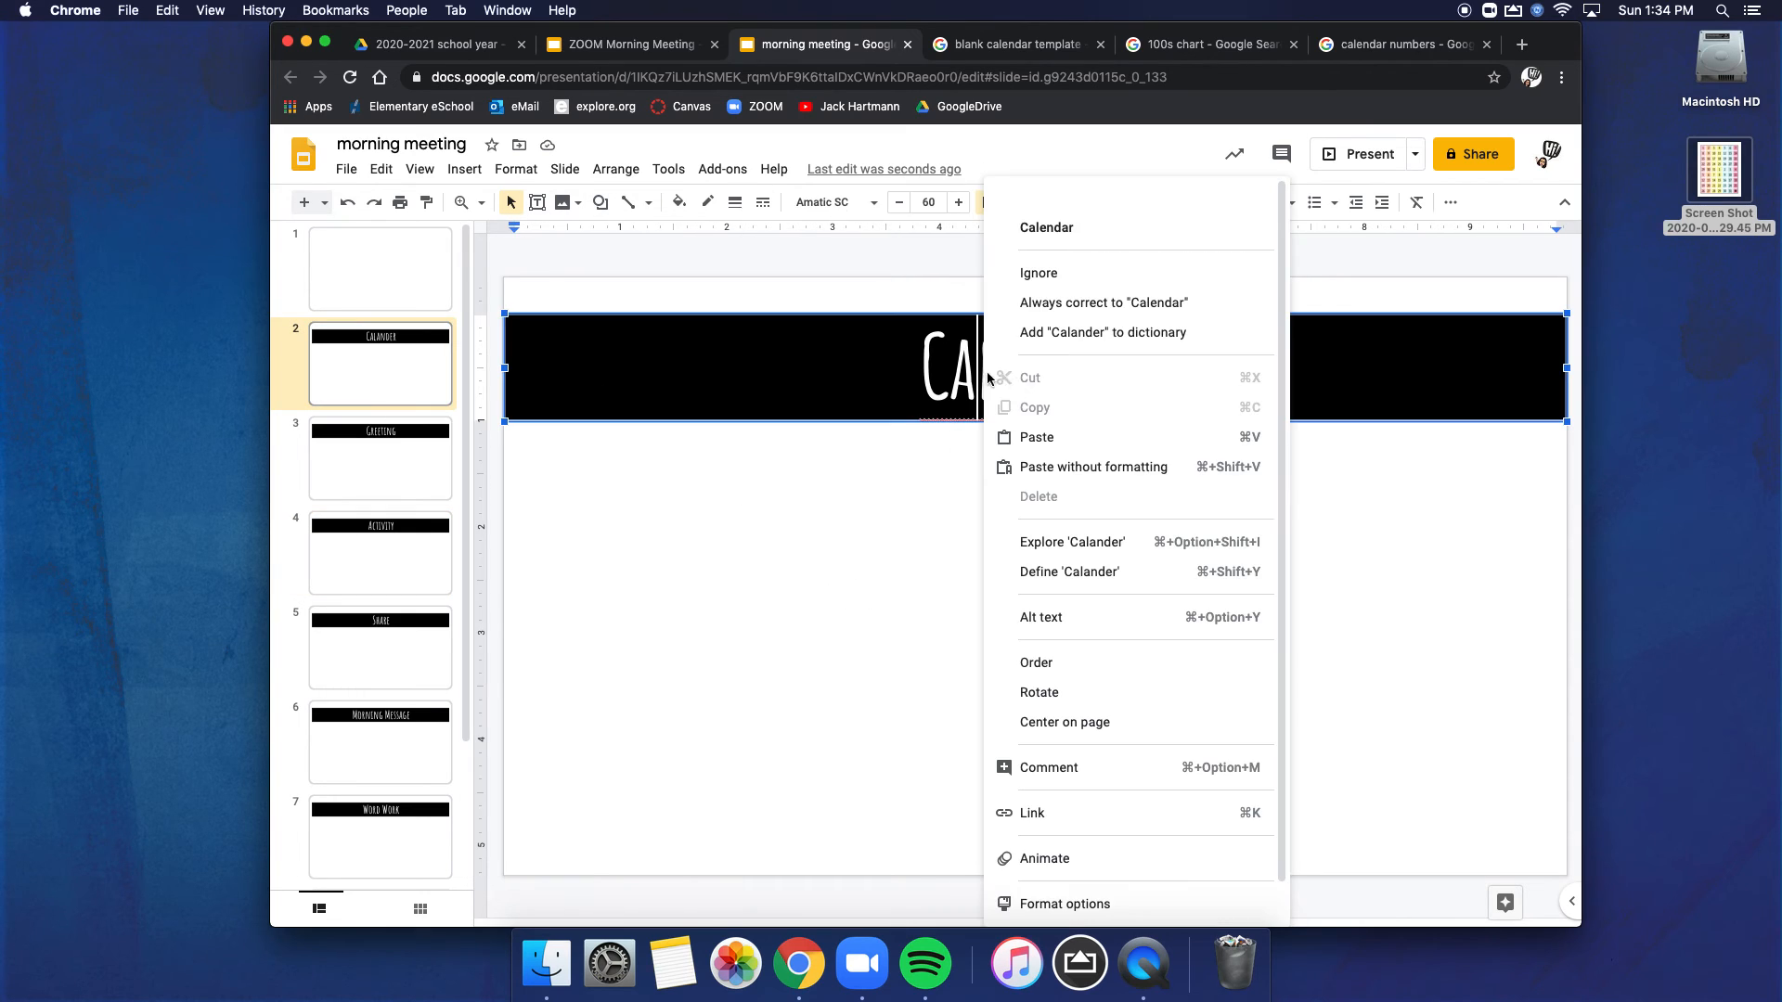
click(1073, 230)
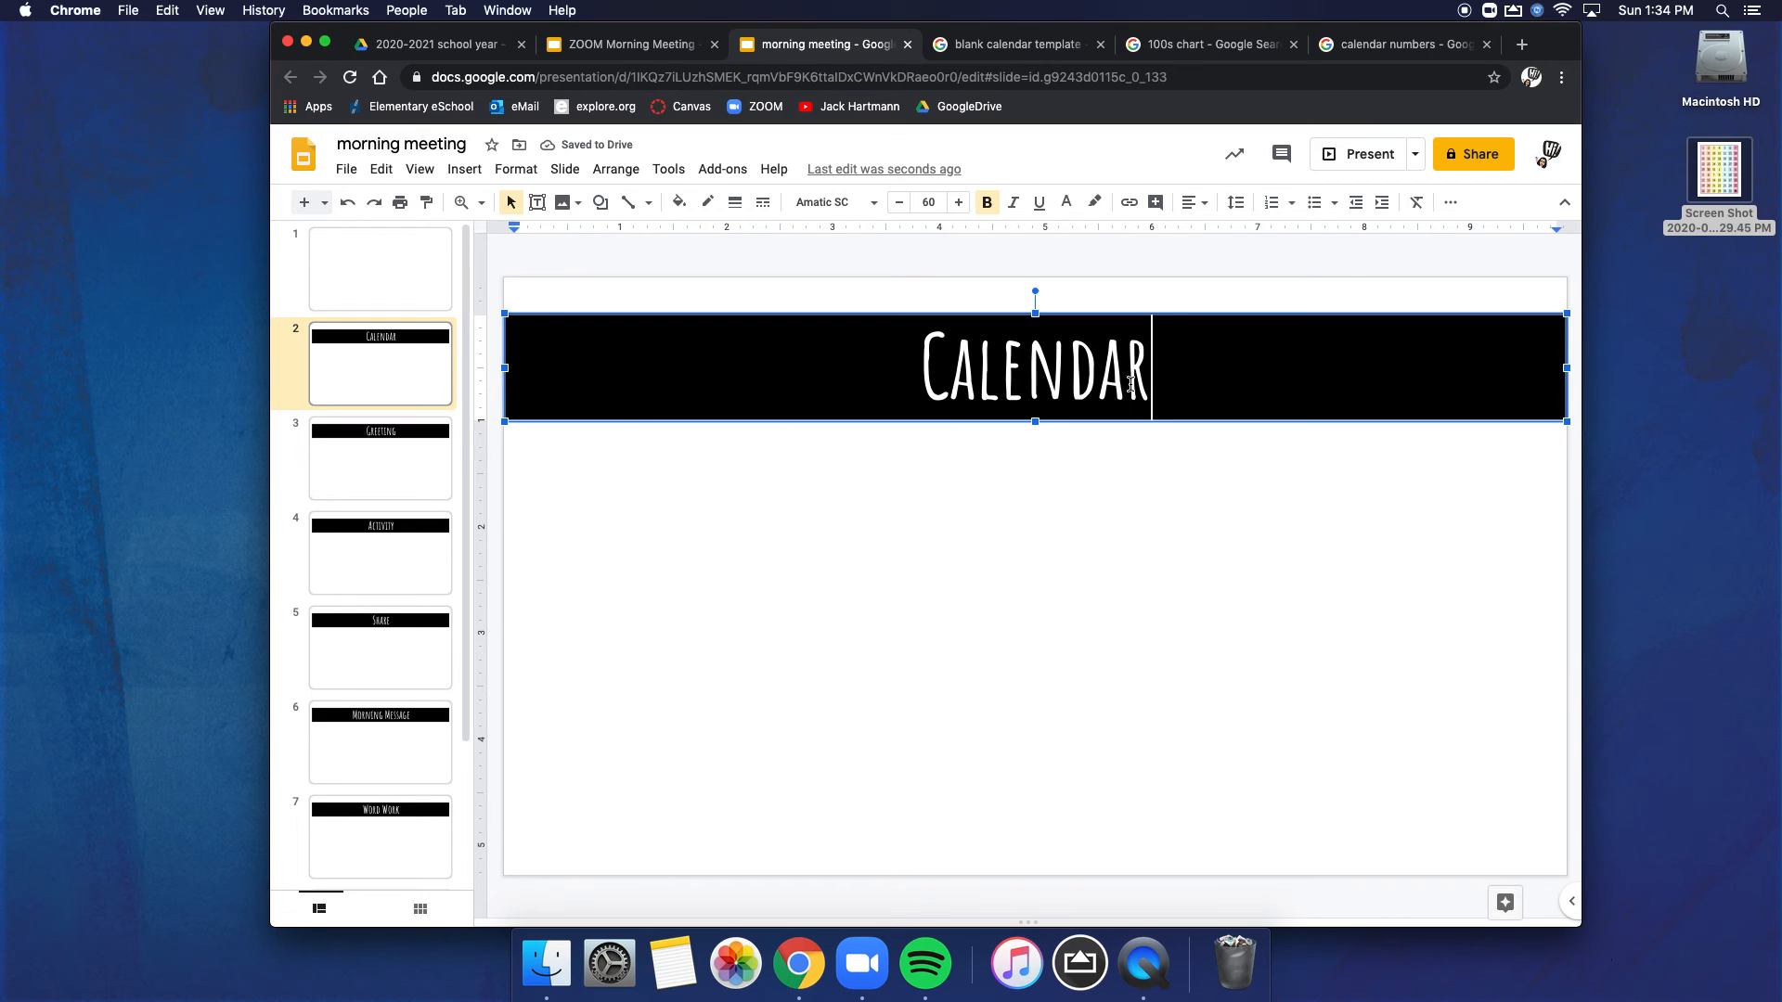
Step: Copy the "Printable Blank Calendar Templates" image from wiki-calendar.com in the blank calendar template search results
click(1021, 44)
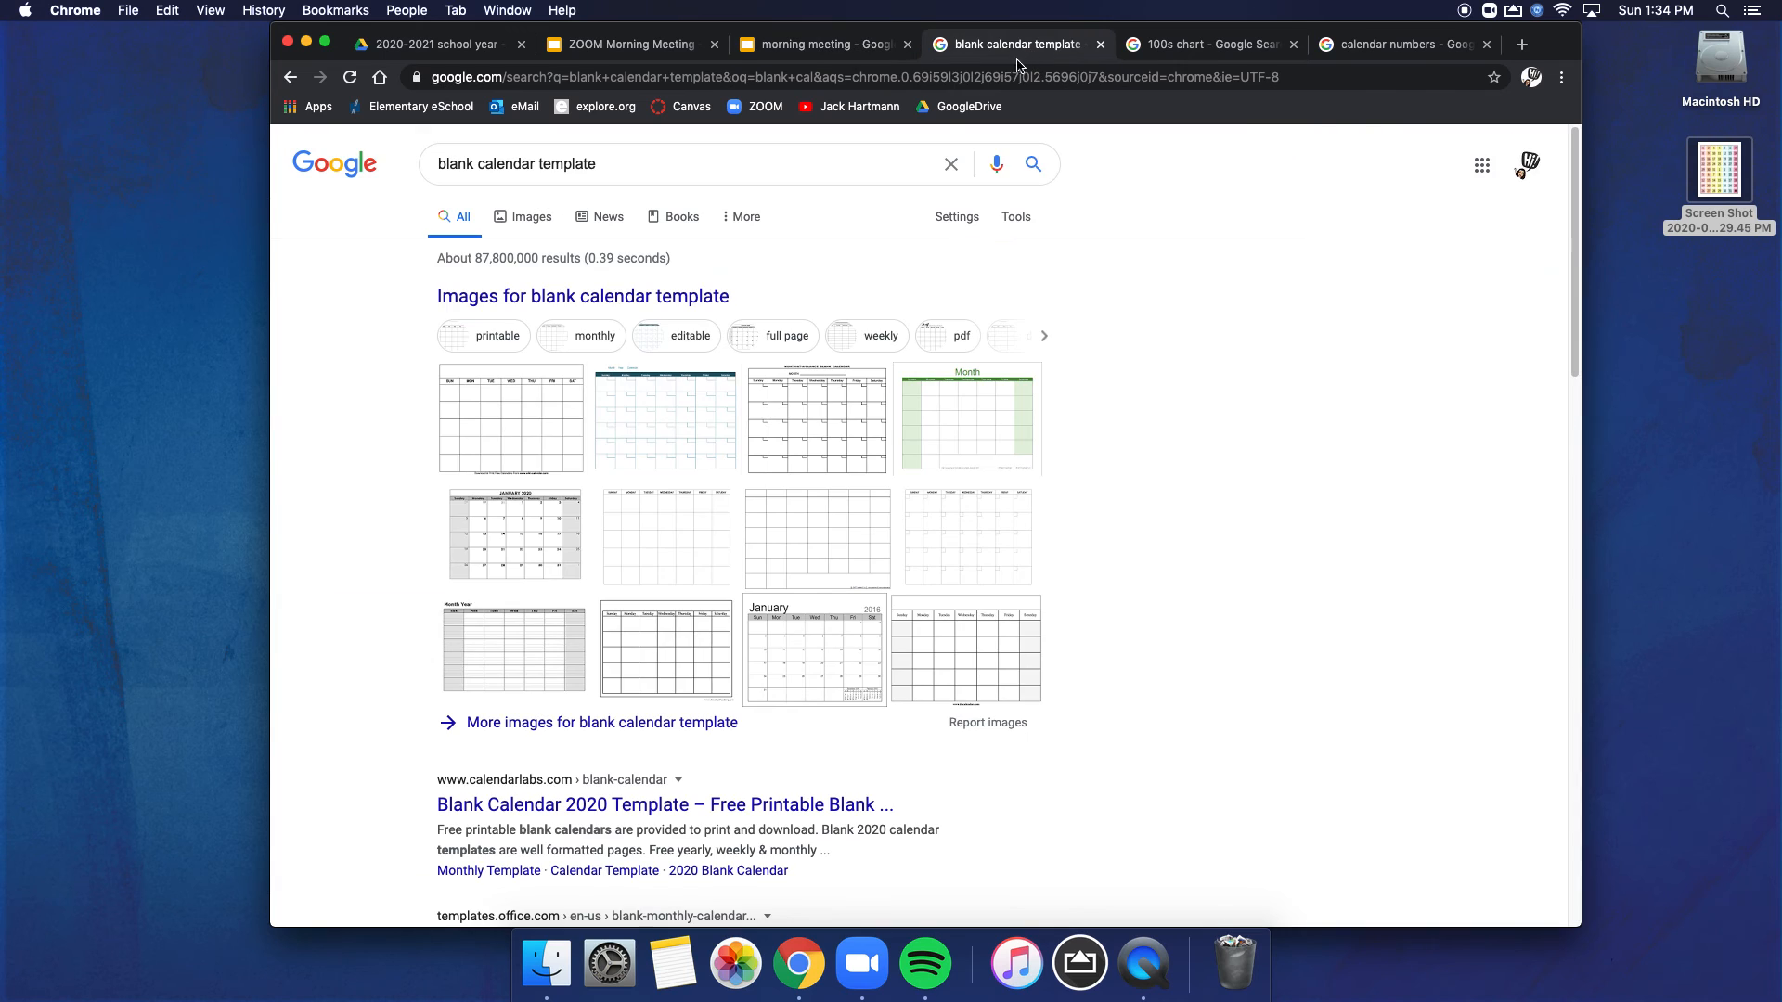
click(483, 432)
click(949, 446)
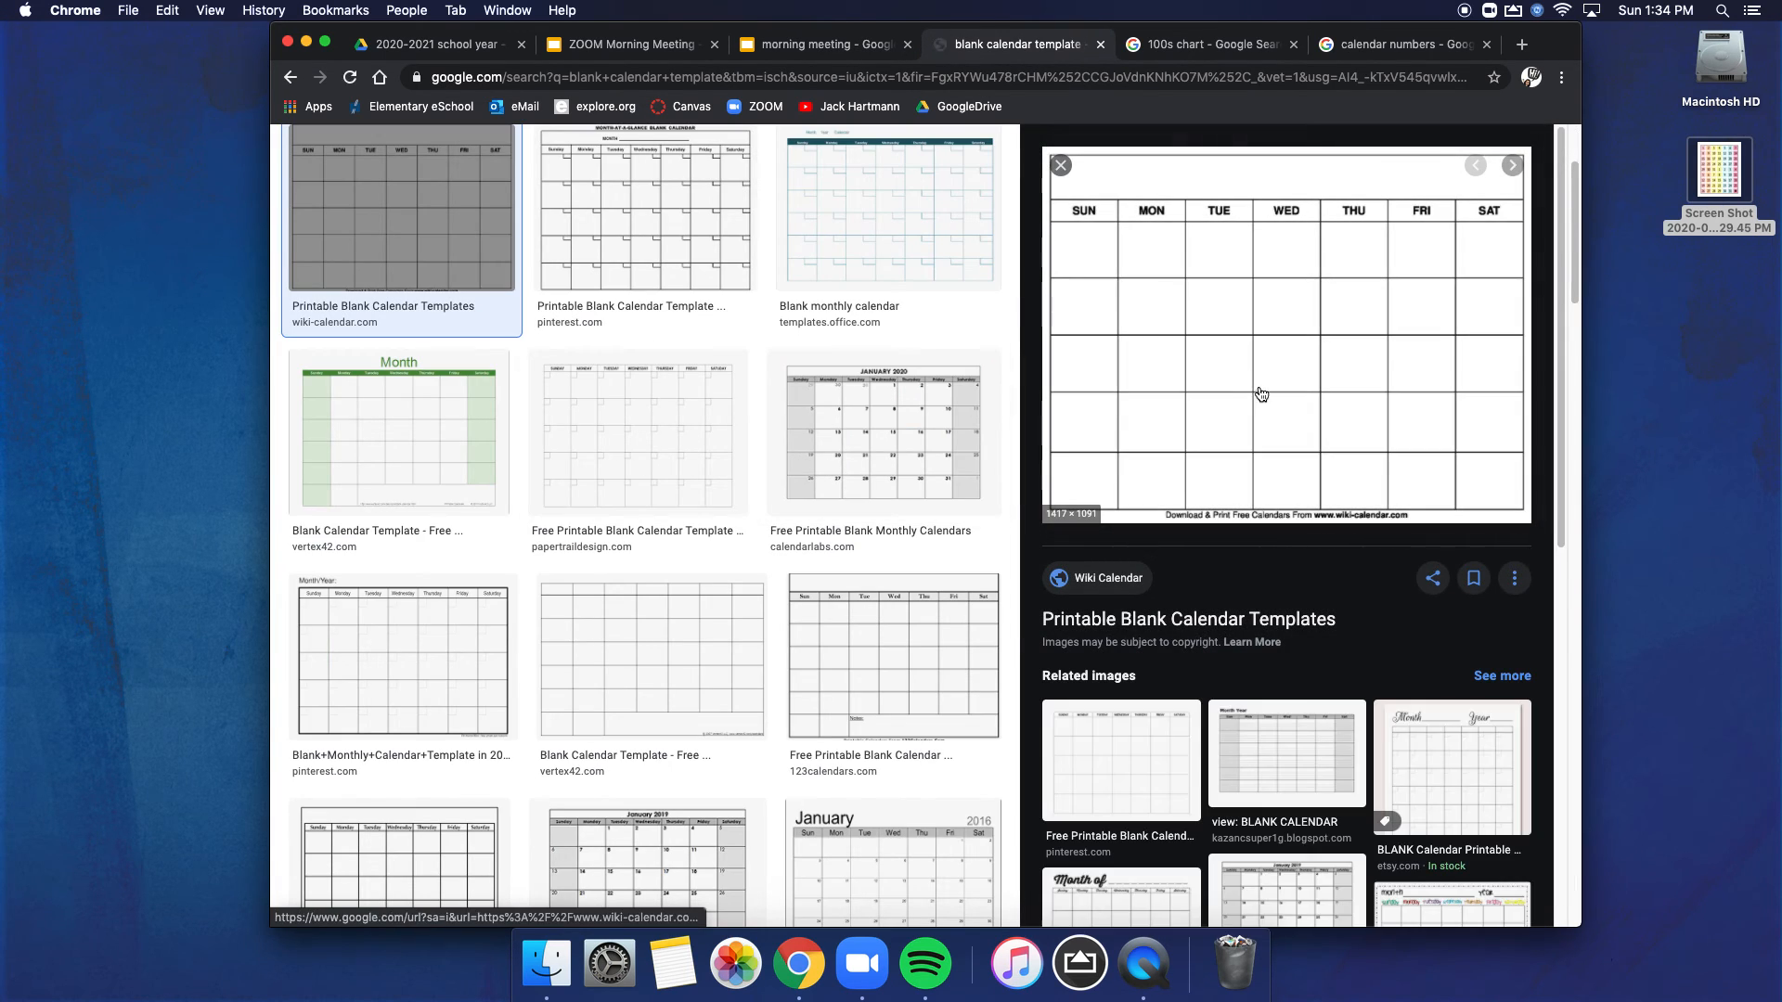
right_click(1308, 390)
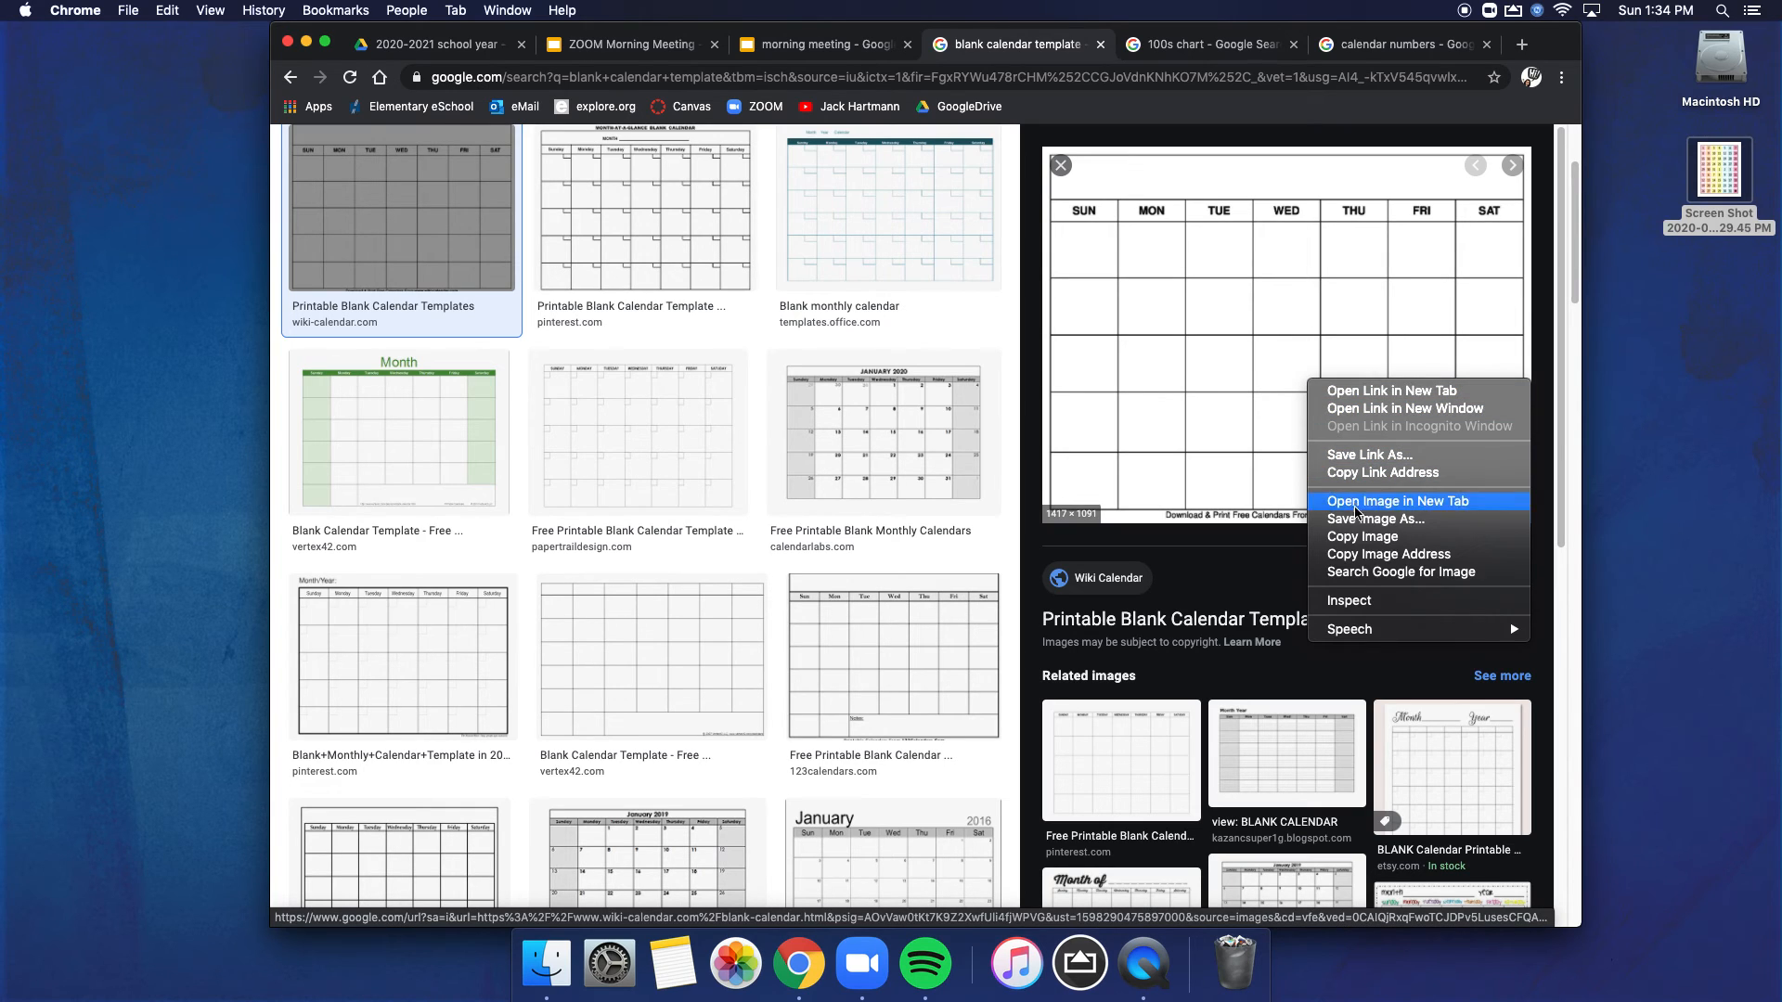
click(1377, 538)
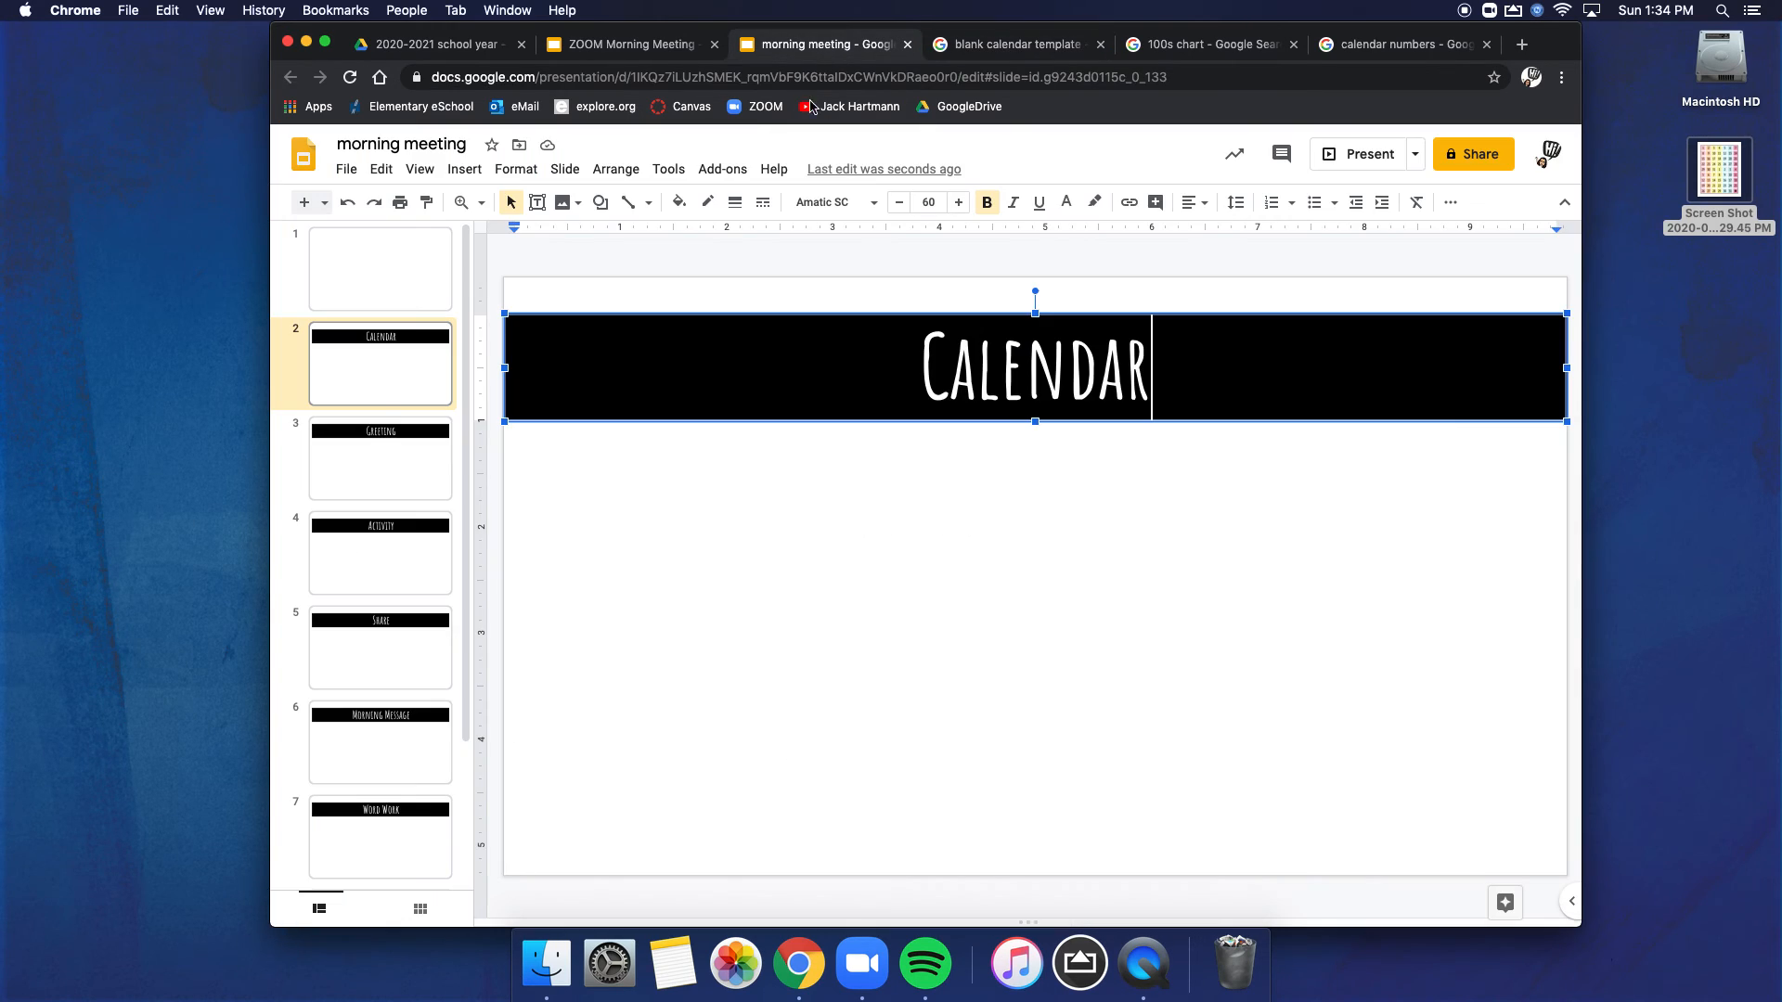
Step: Paste the blank calendar onto slide 2 of the morning meeting deck, enlarge it, and align its top left with the banner
click(829, 44)
click(744, 524)
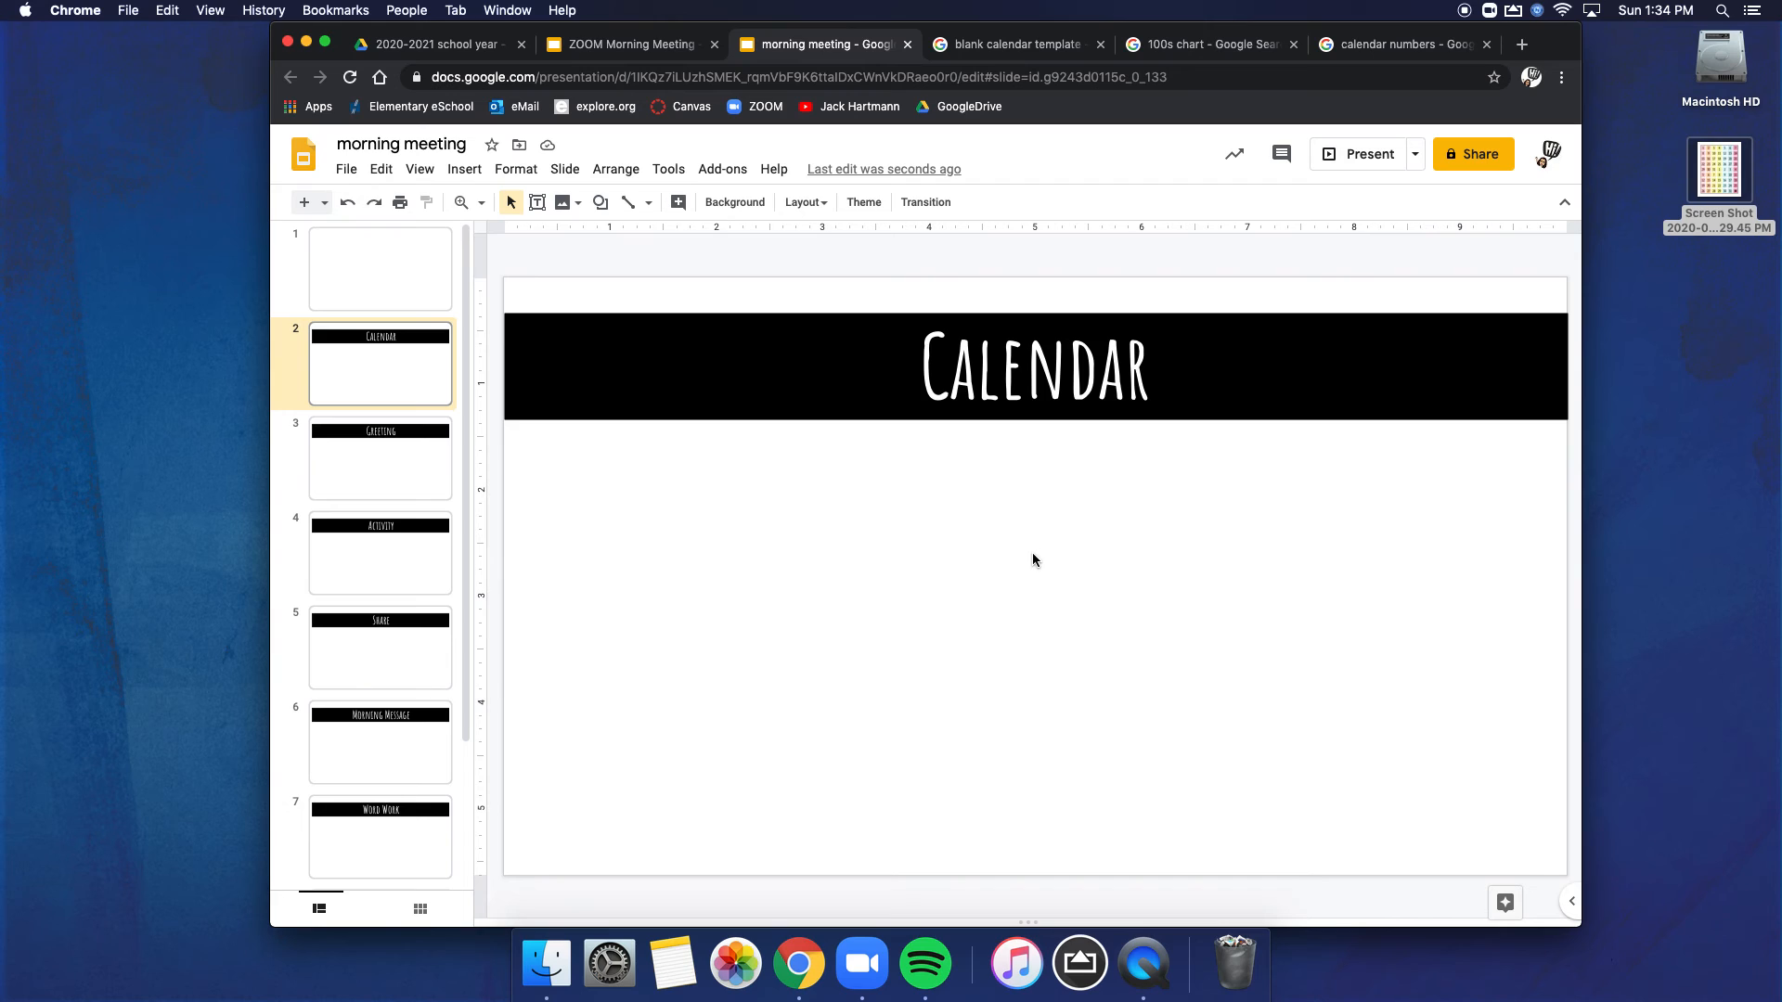
key(super+v)
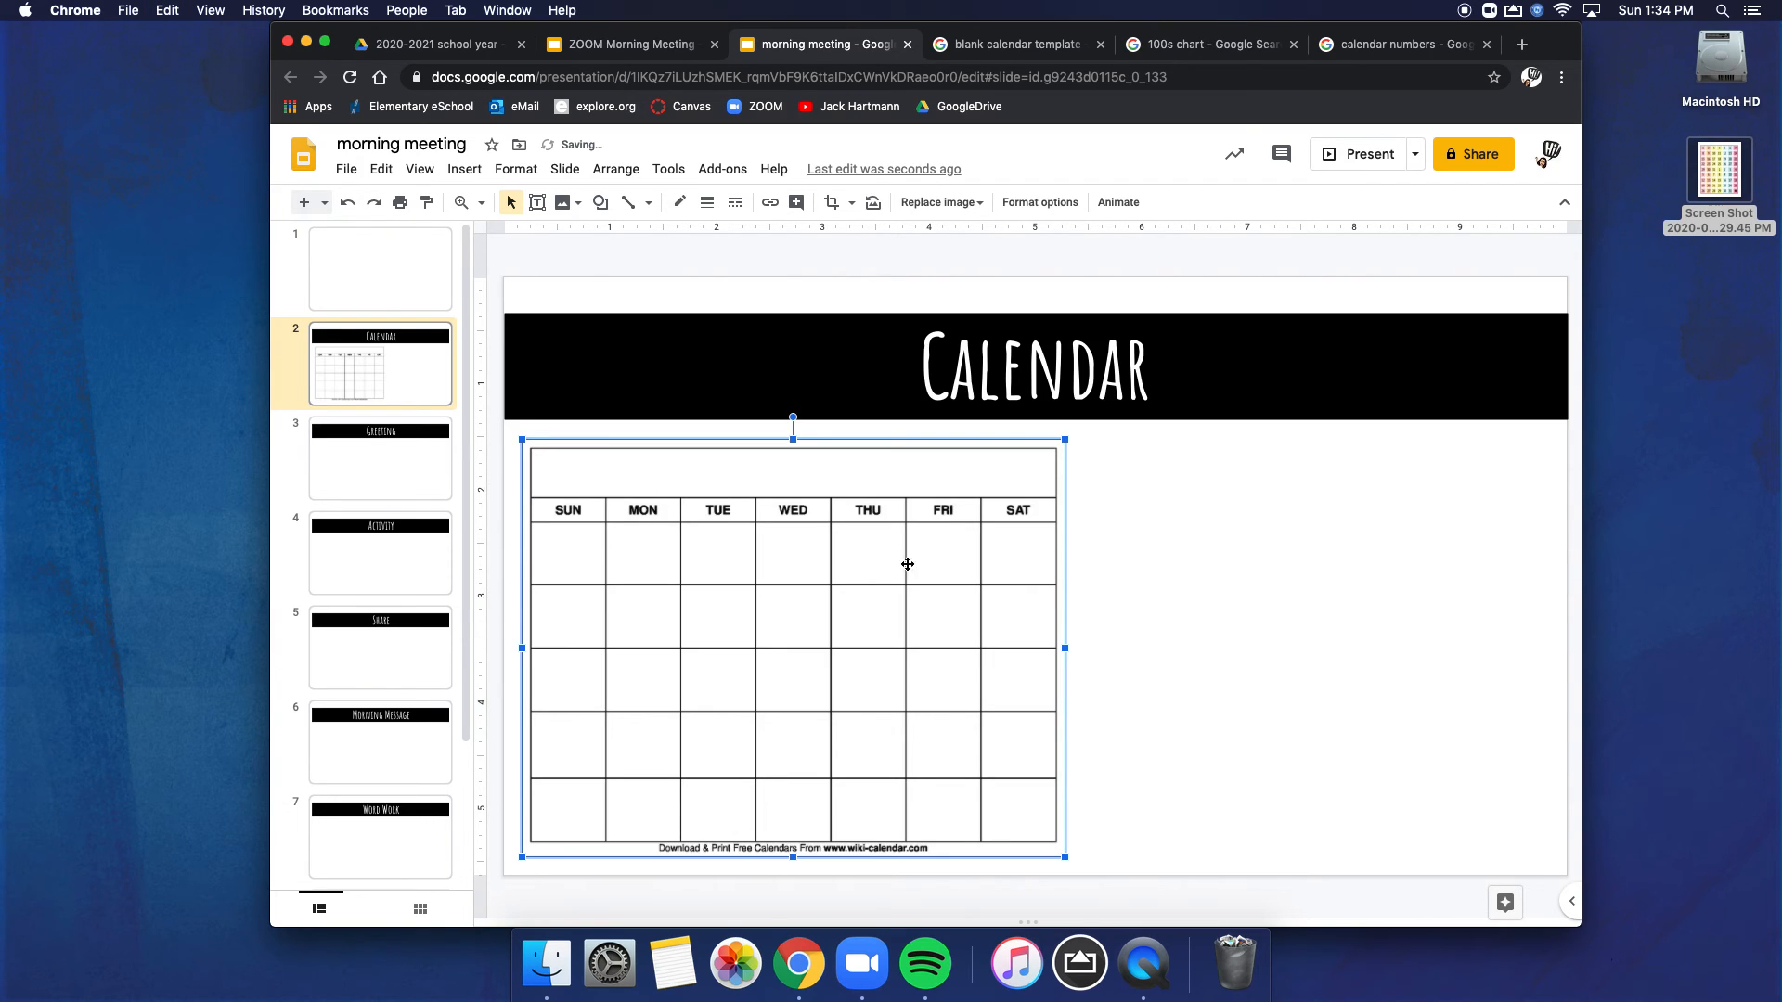
drag(864, 602, 847, 442)
drag(1050, 698, 1129, 804)
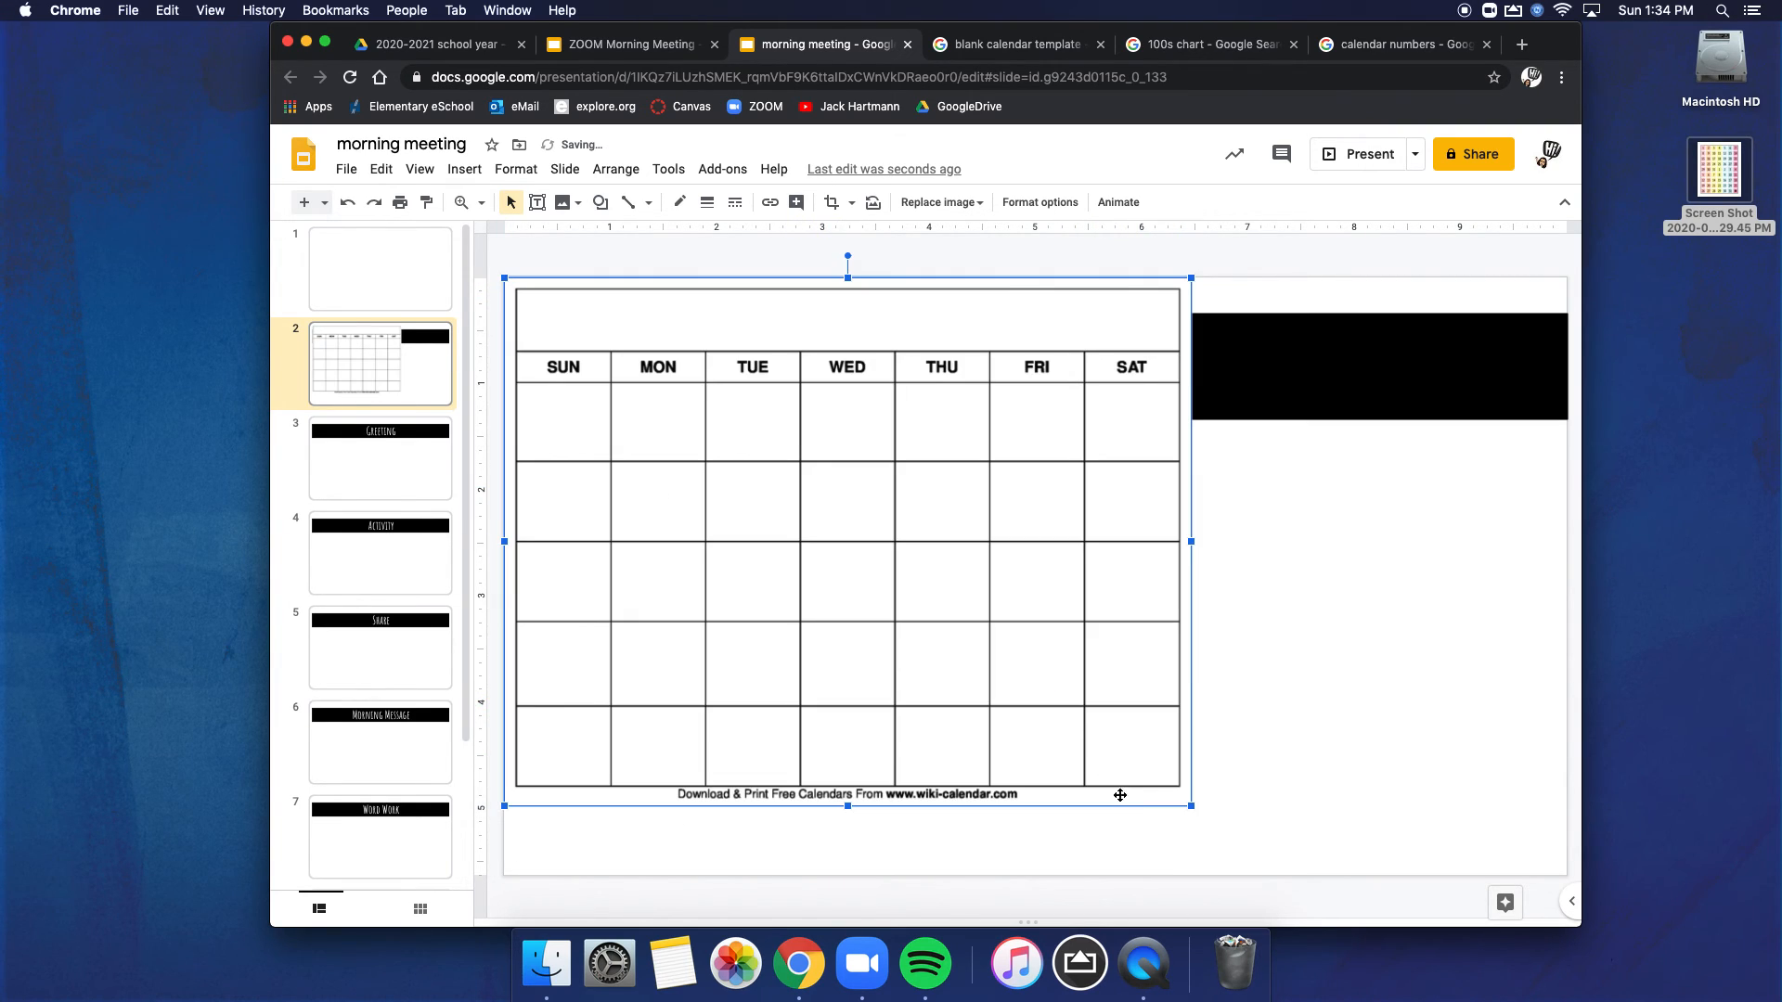
drag(998, 625, 996, 664)
Step: Narrow the Calendar banner from its left side so it fills only the space beside the calendar grid
click(1244, 399)
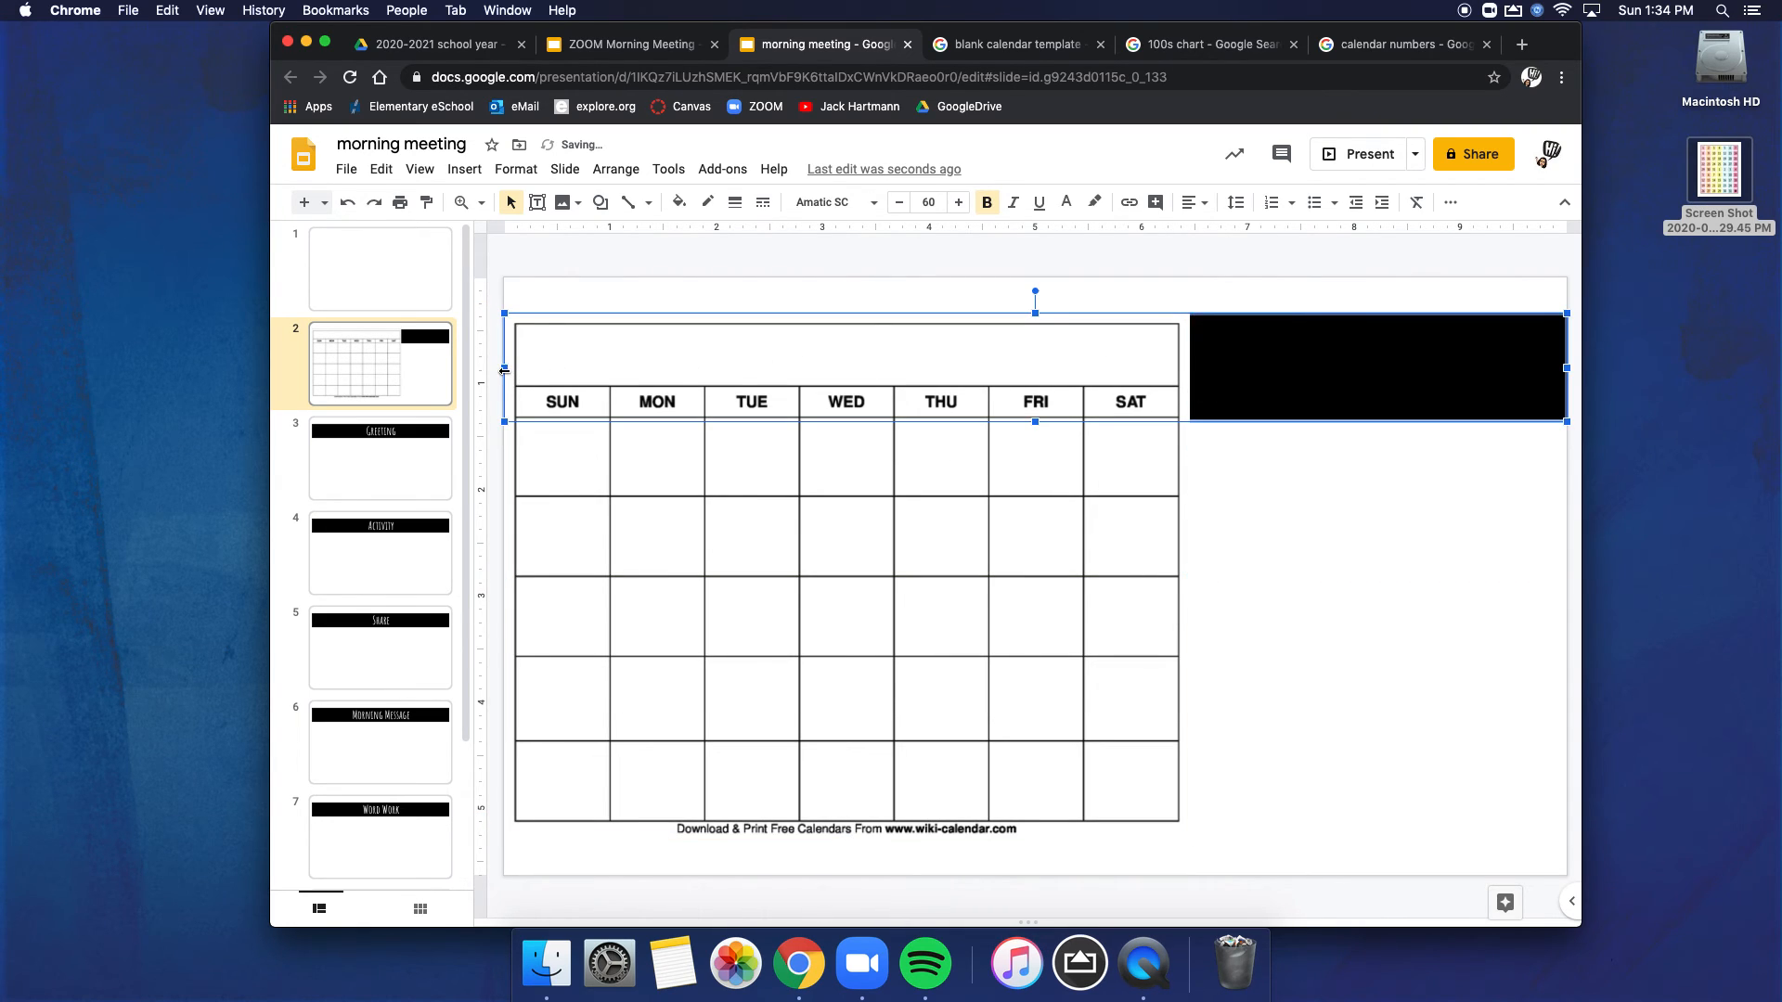
drag(508, 368, 1191, 363)
click(1367, 495)
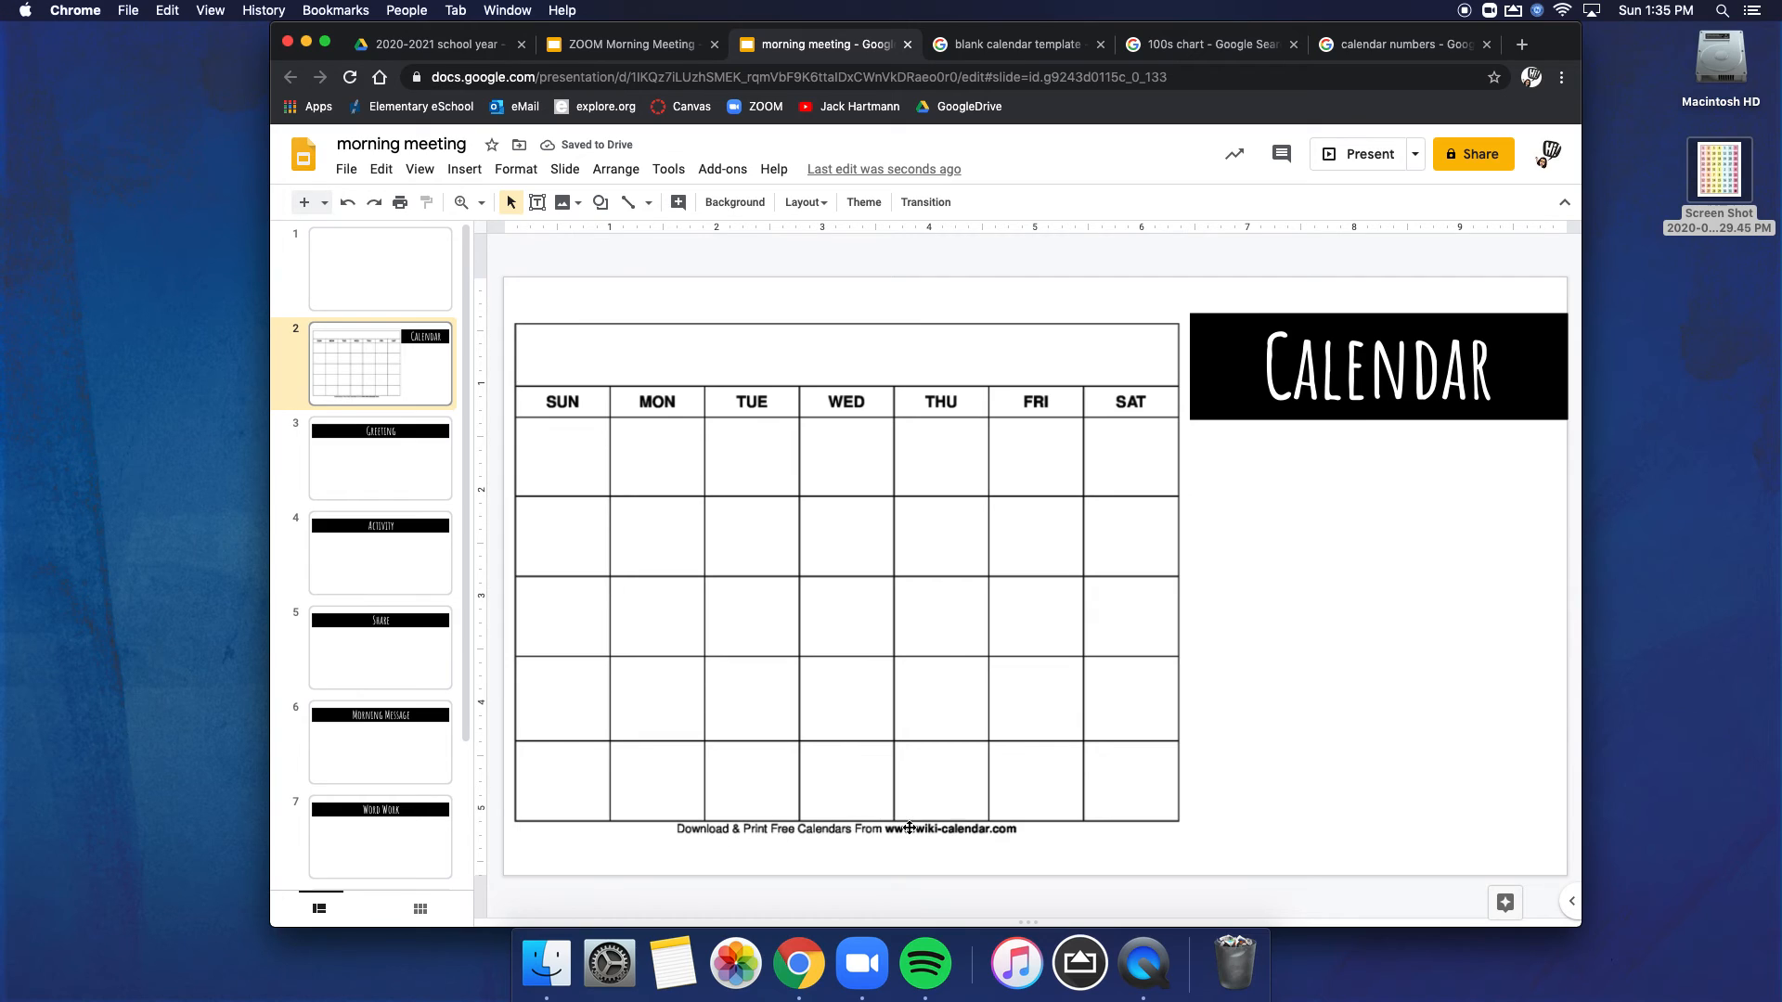
Step: Crop the website caption off the bottom of the blank calendar image on slide 2
click(823, 773)
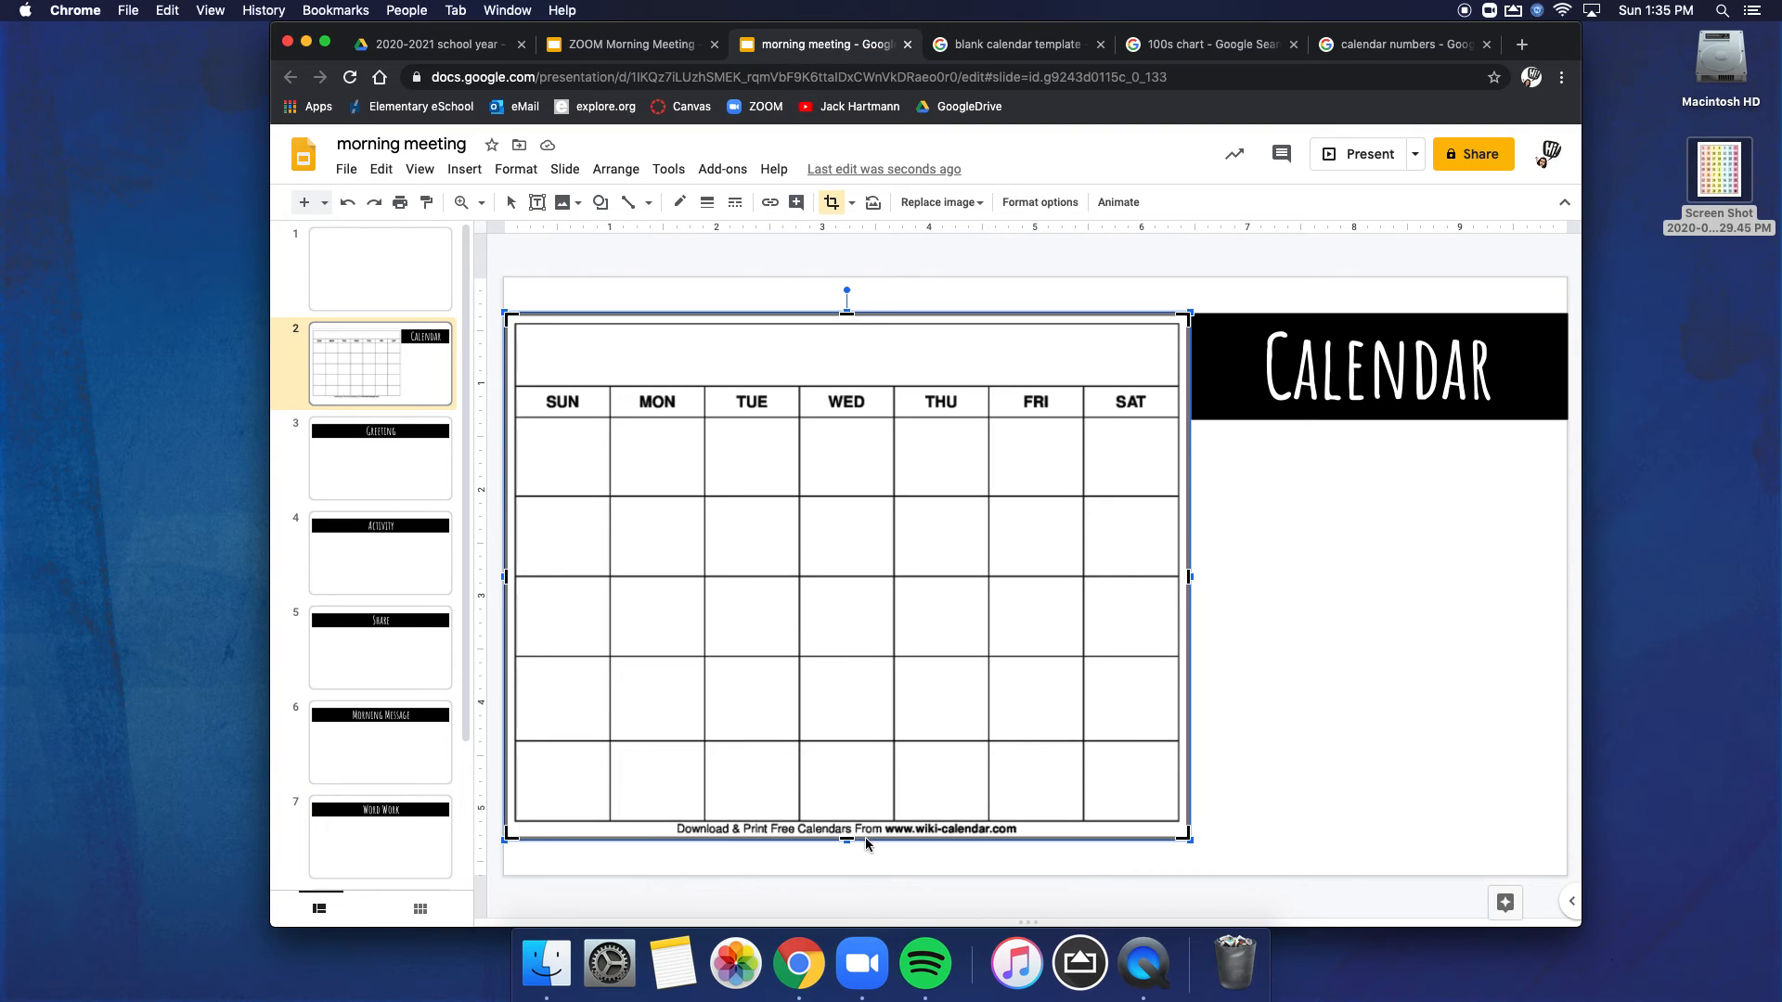
drag(845, 840, 849, 823)
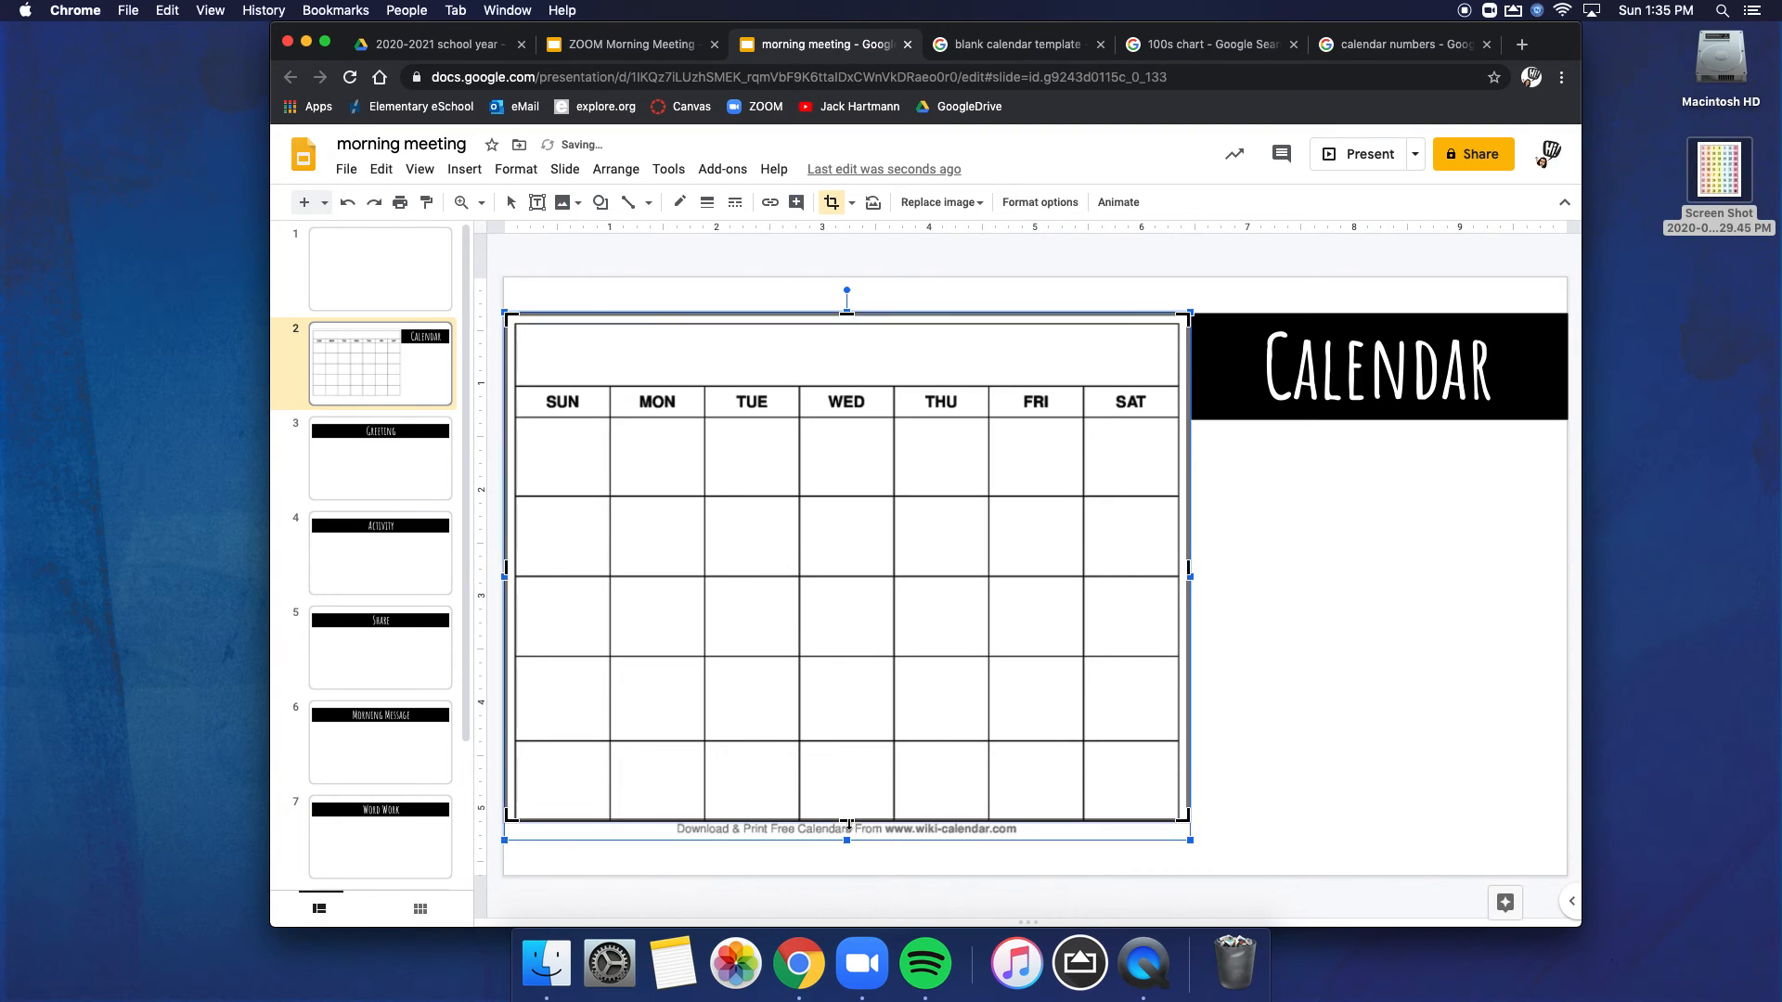
click(1307, 733)
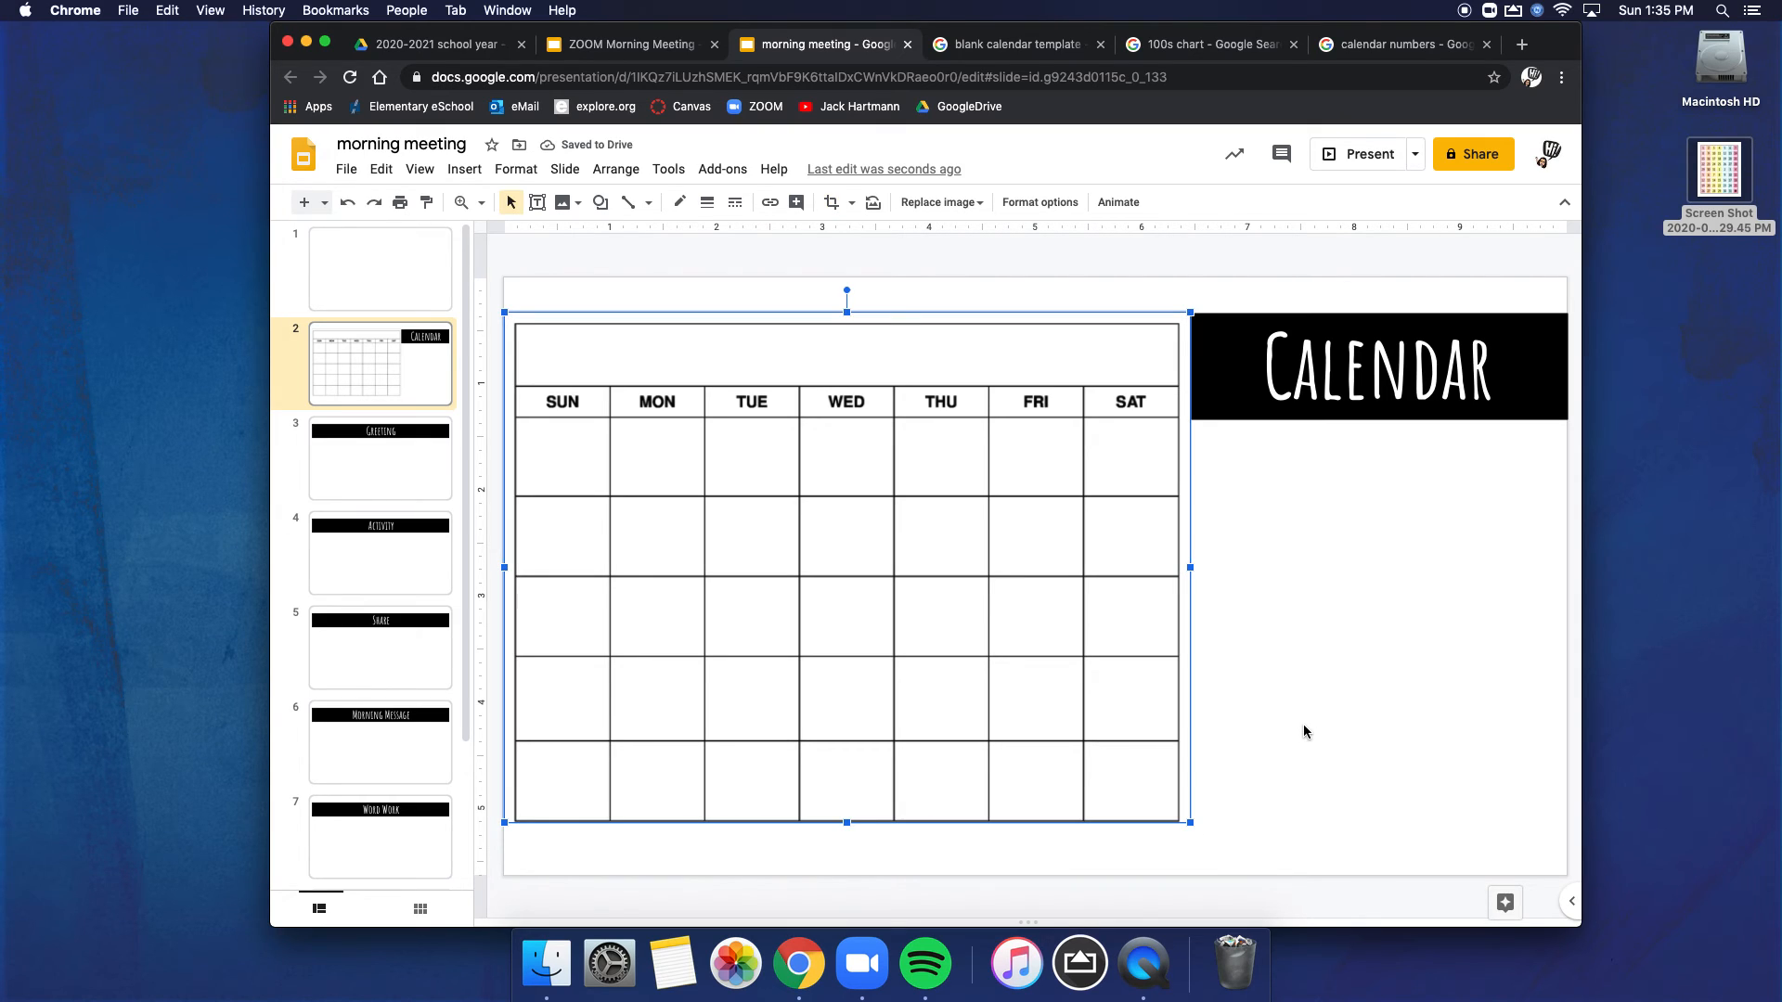
click(1304, 732)
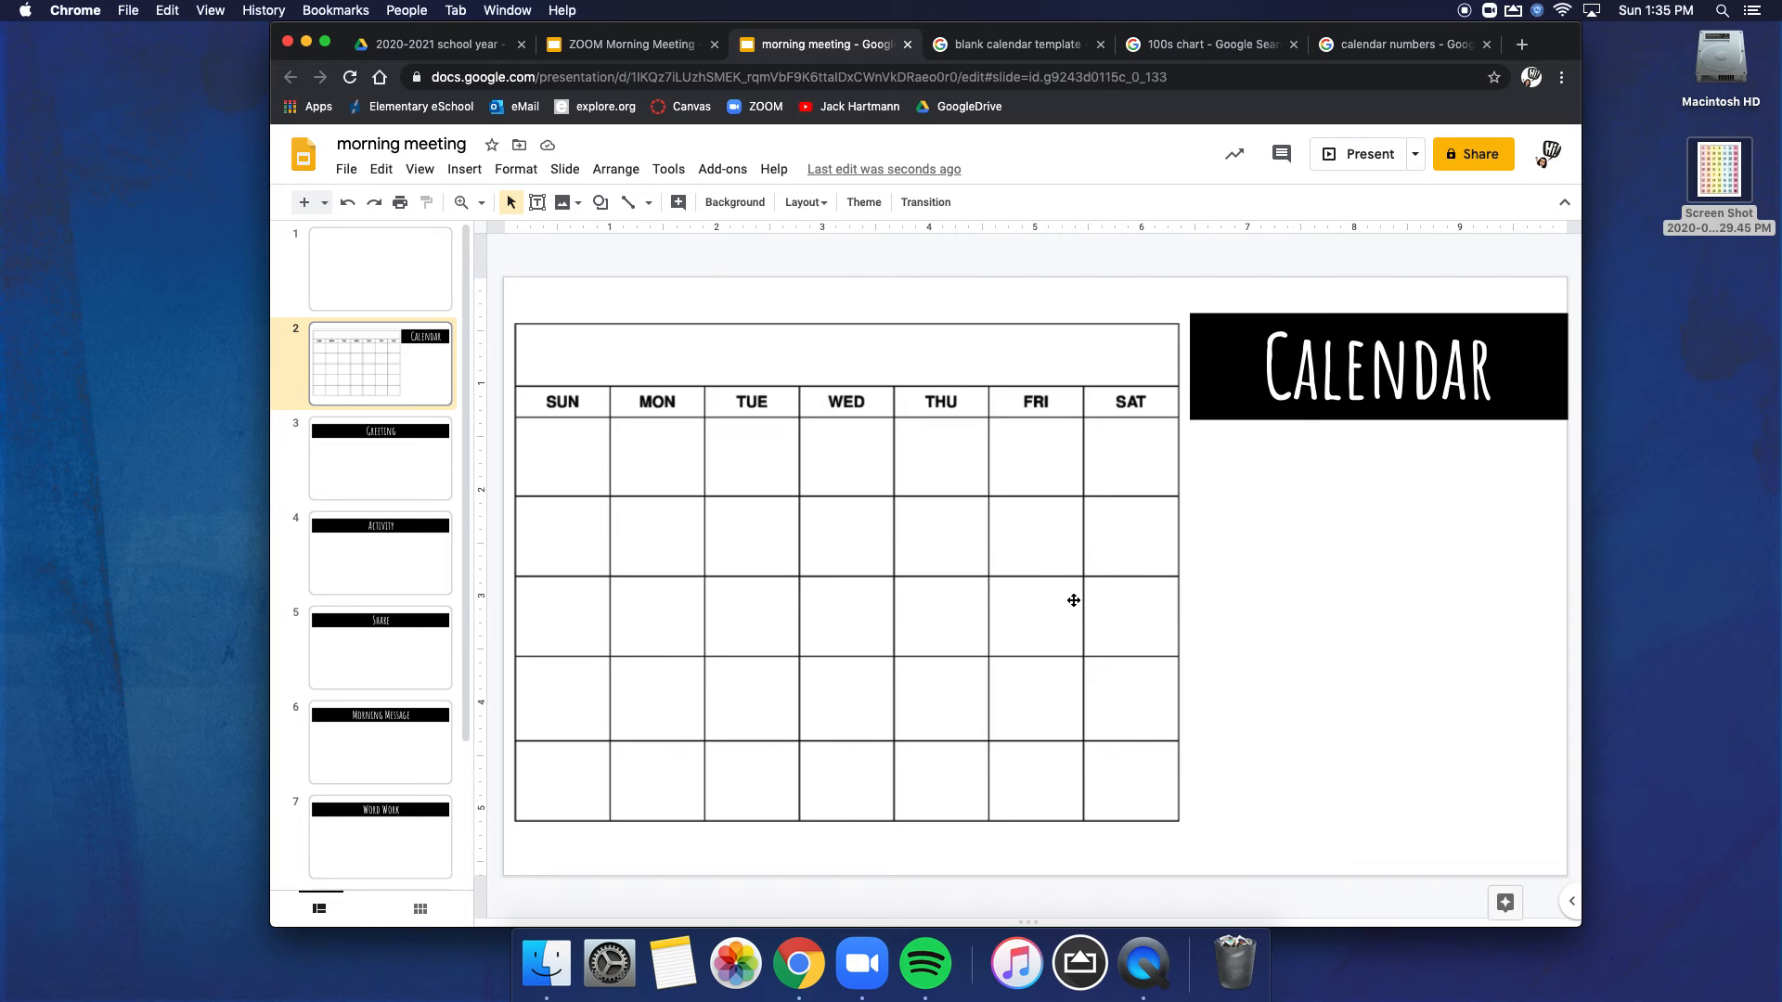
Step: Add a text box reading "August" in the calendar's empty title row and set its font to Amatic SC
click(537, 202)
drag(780, 357, 1071, 385)
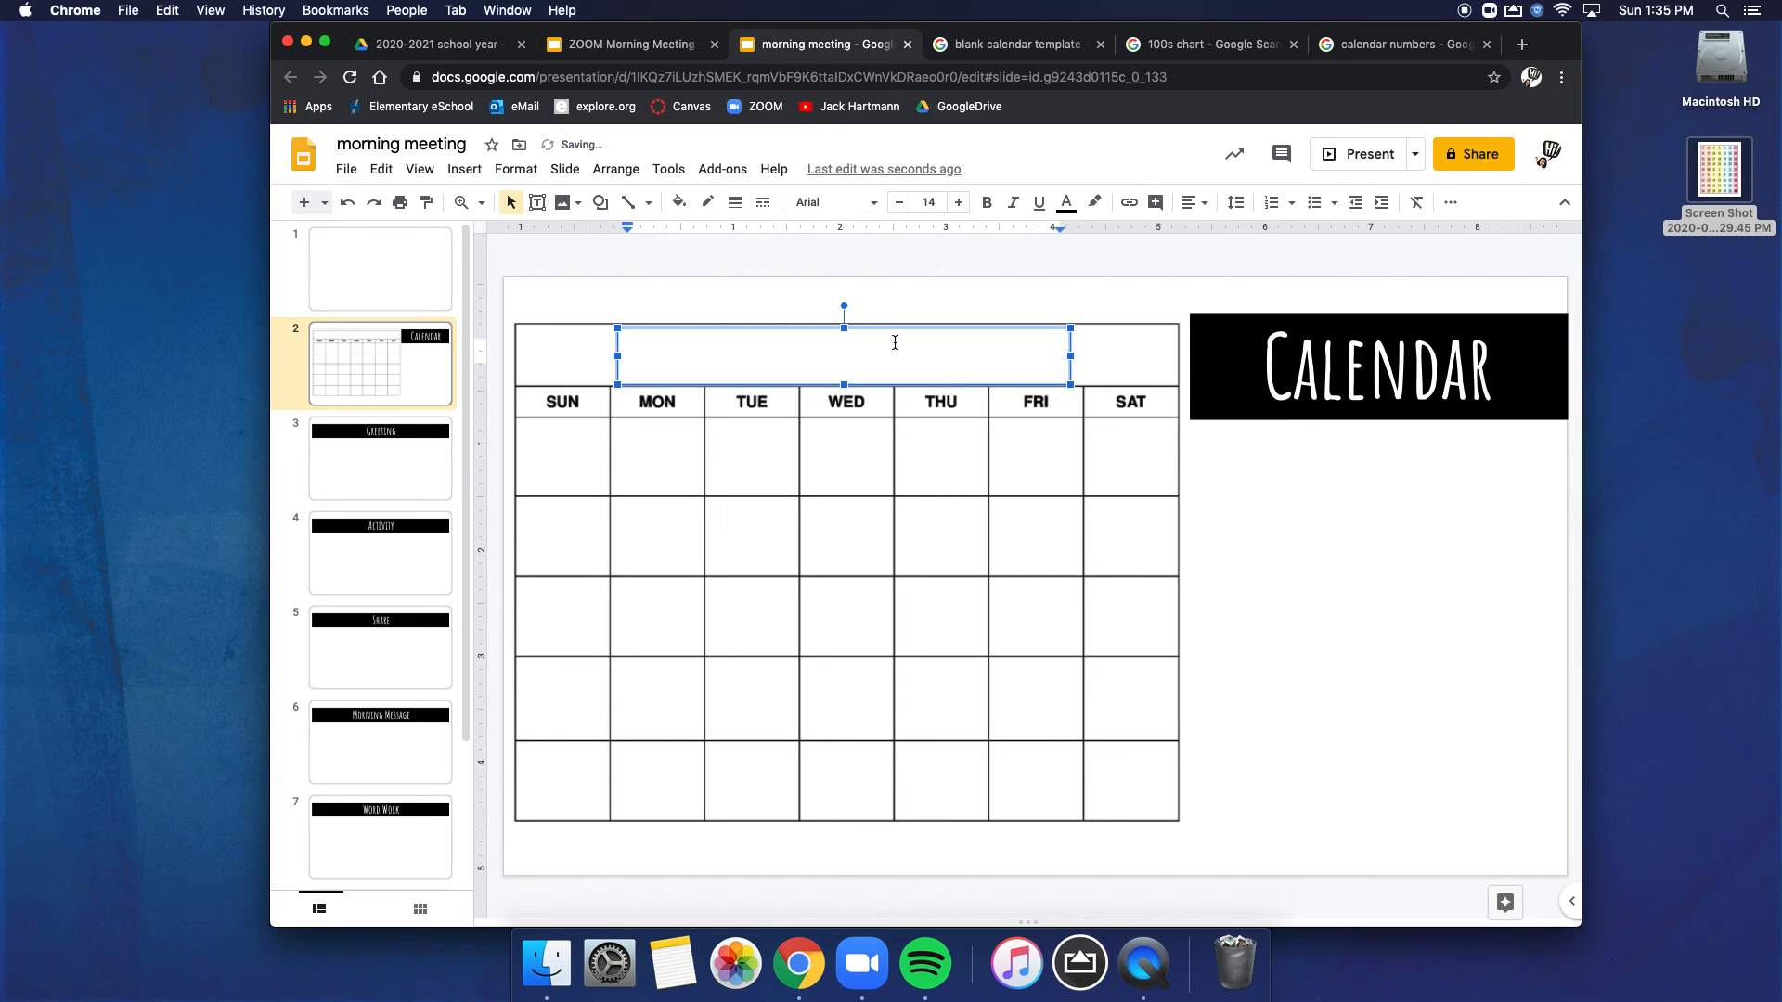
text(August)
key(super+a)
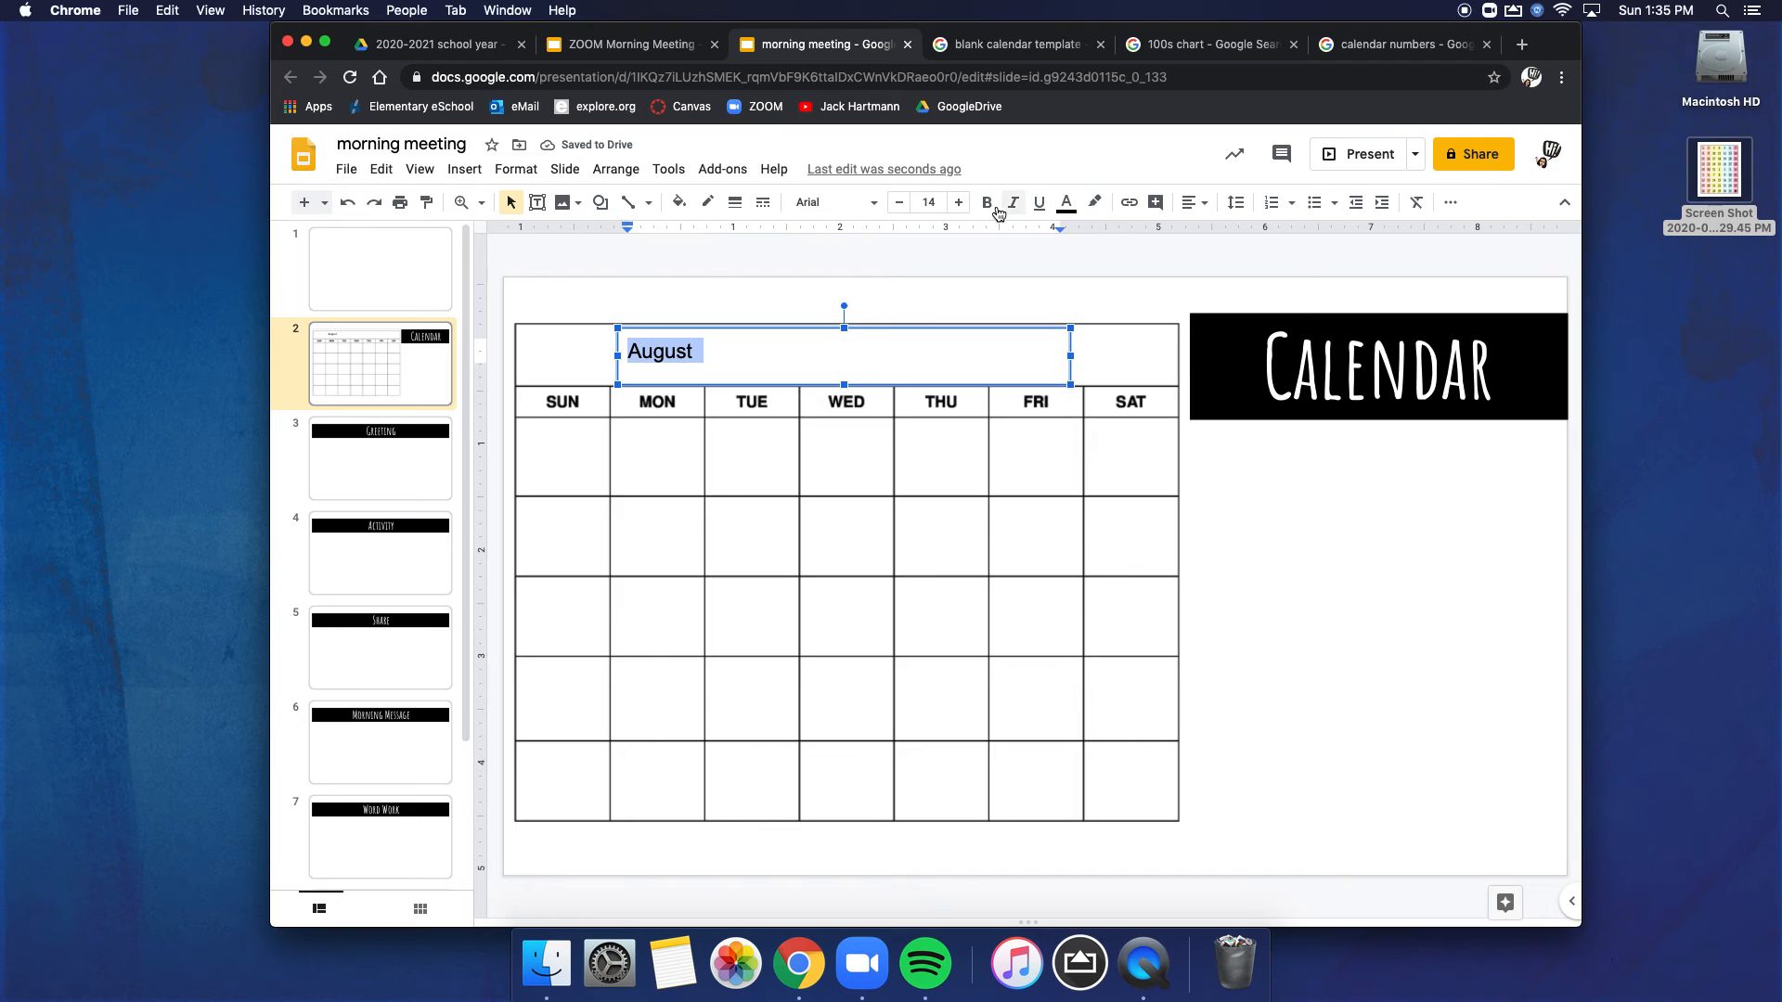
click(845, 211)
click(854, 316)
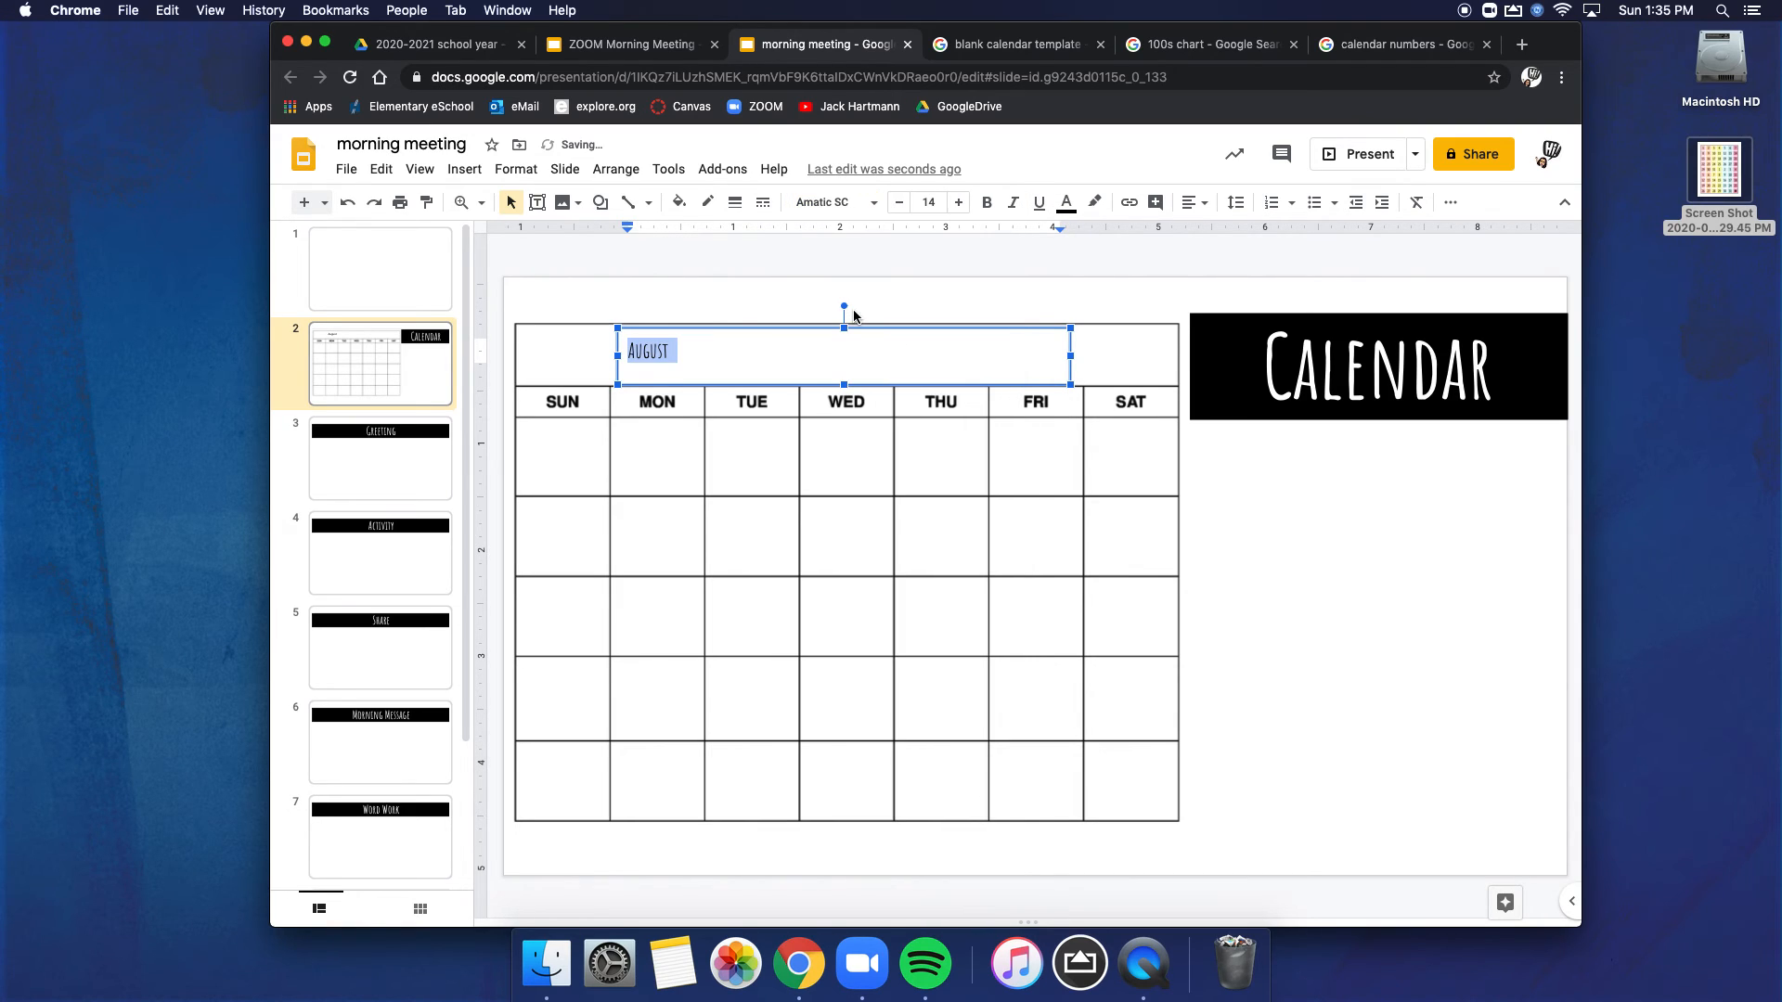
Step: Set the August title's font size to 45
click(931, 203)
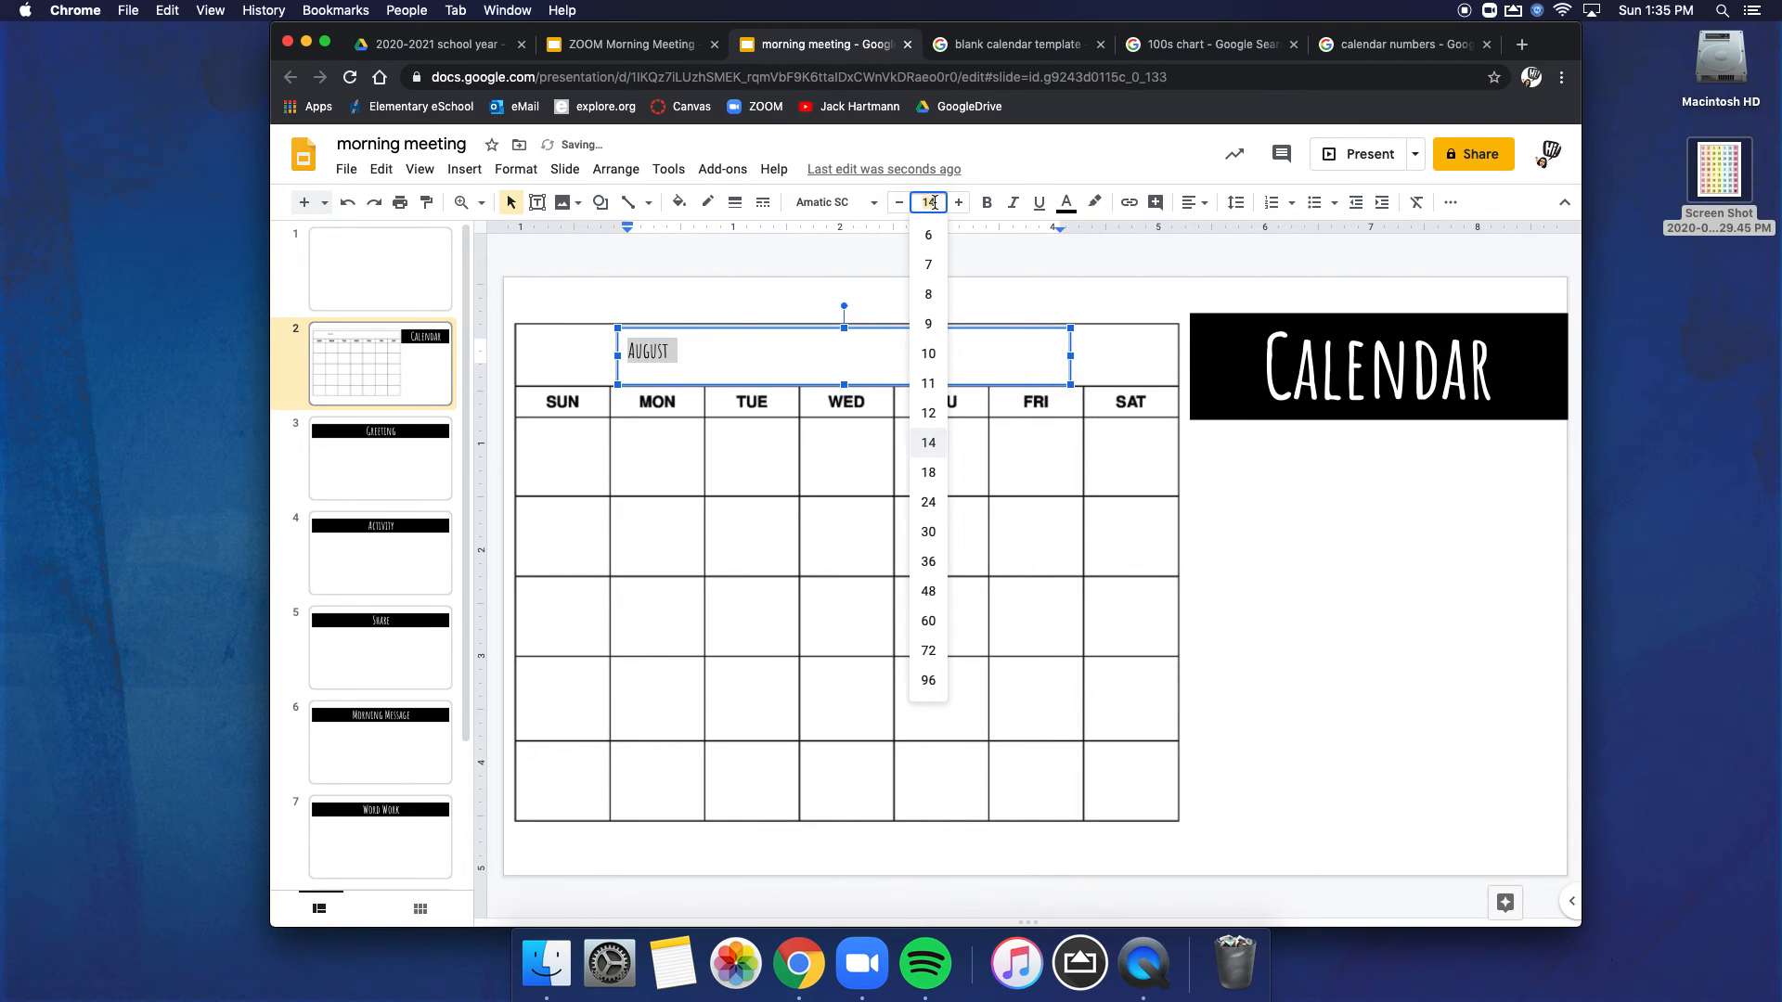
text(60)
key(Return)
click(931, 202)
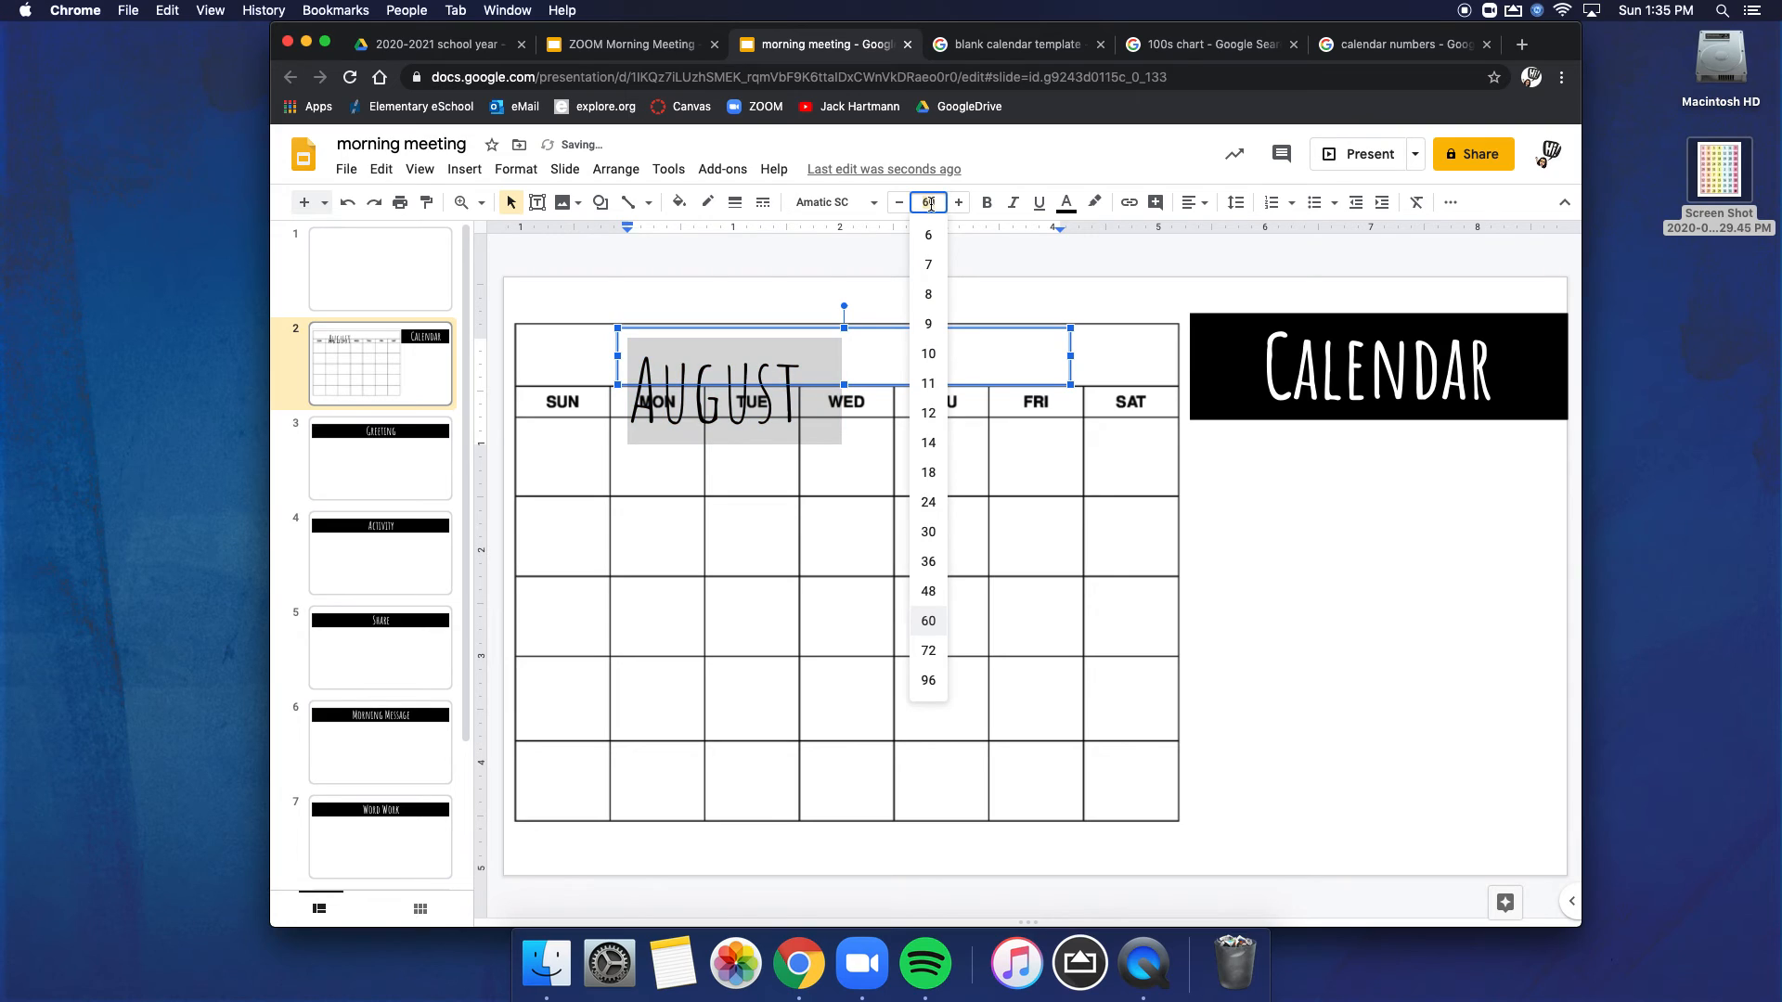
text(45)
key(Return)
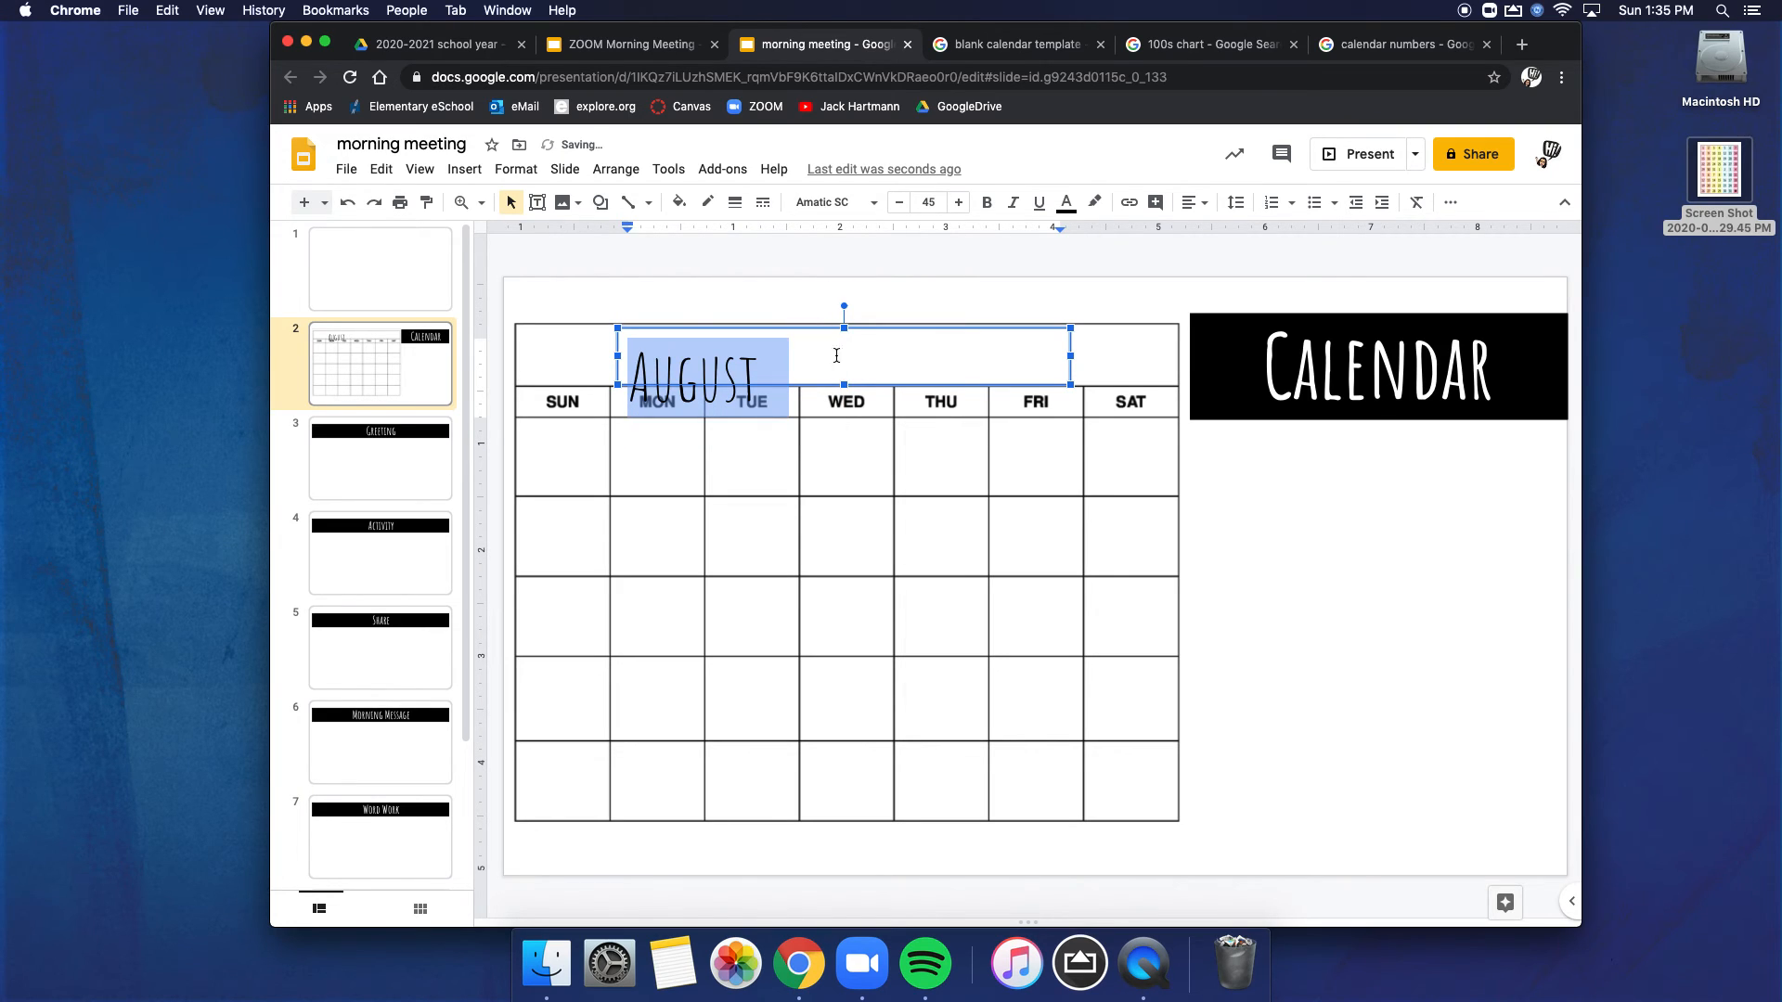
Step: Center the August title both vertically and horizontally within its text box
click(1195, 202)
click(1221, 258)
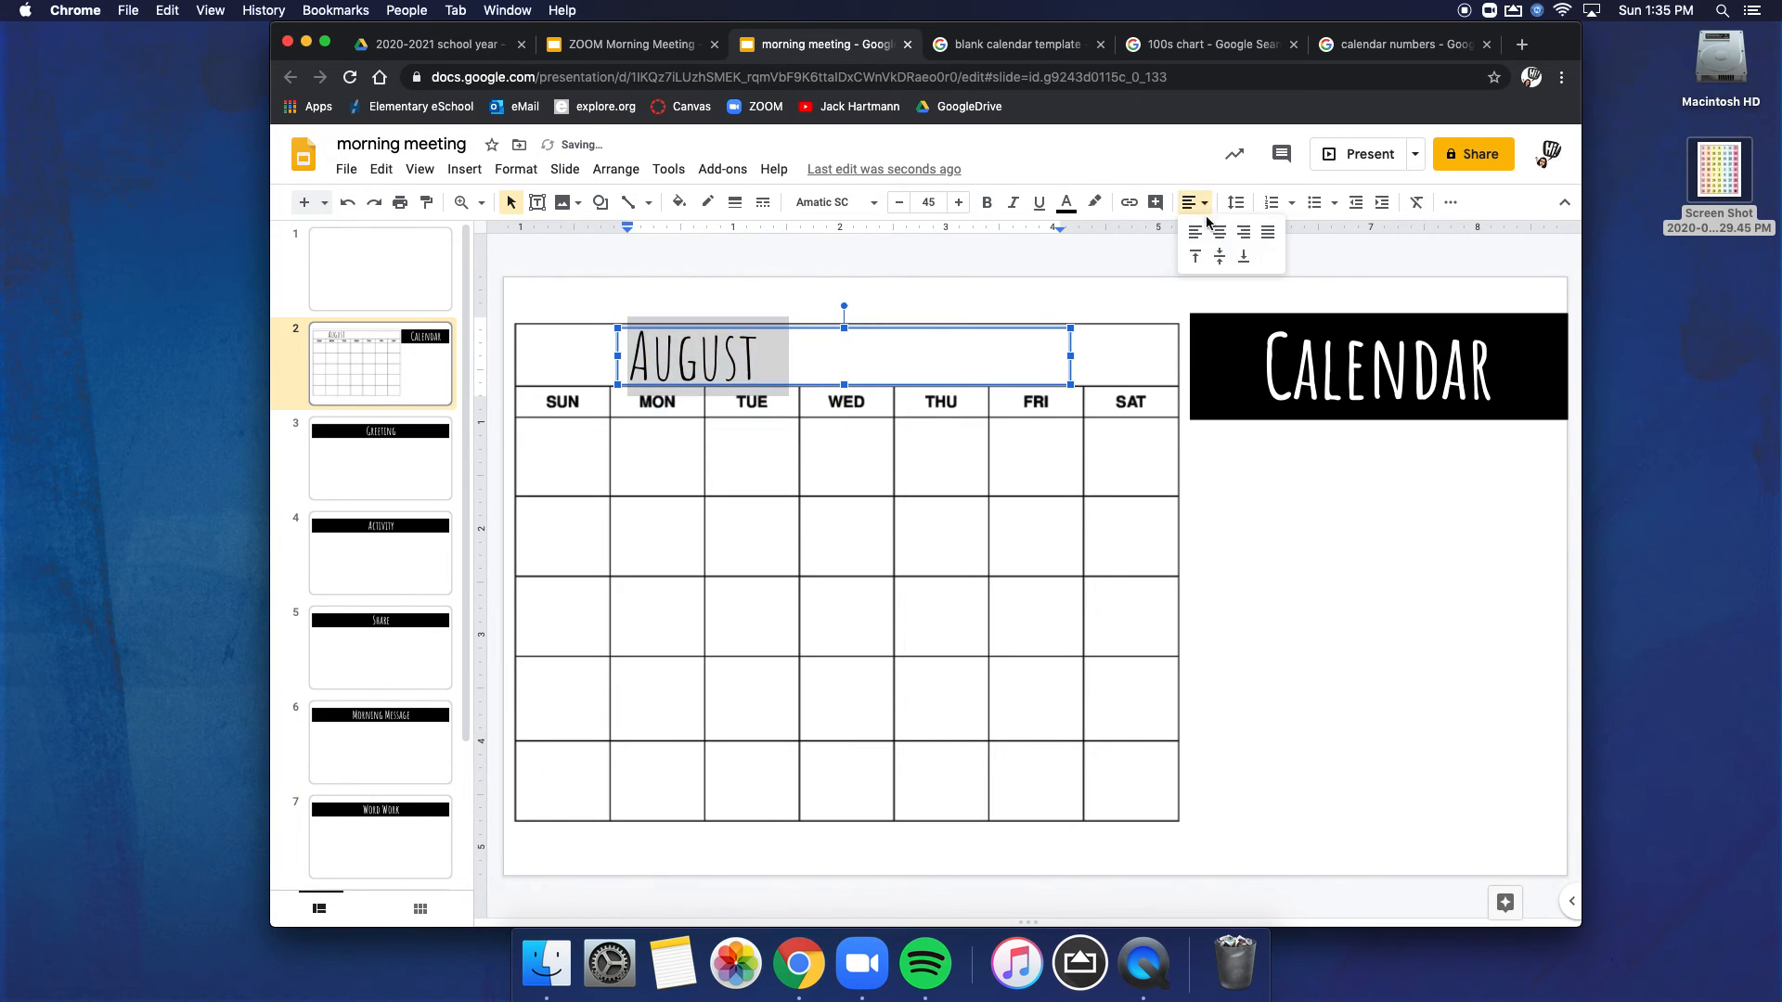
click(1220, 232)
click(1095, 296)
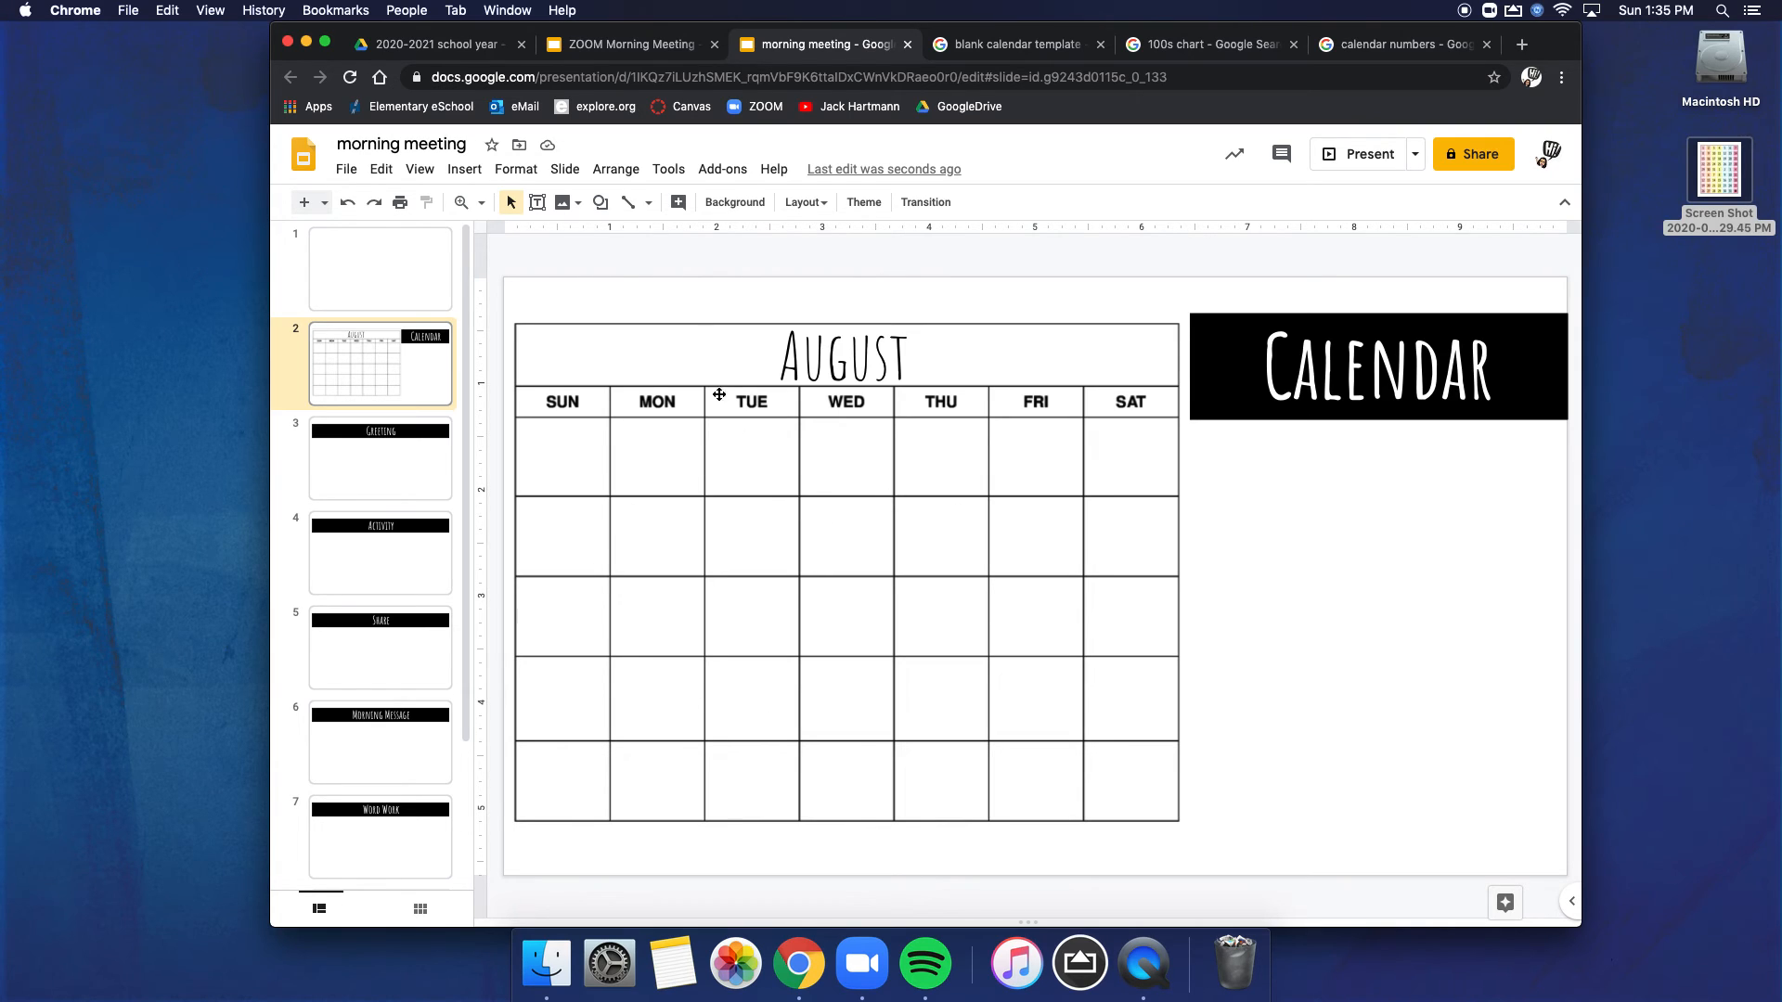
Step: Draw a circle that fits inside the first Sunday cell of the calendar
click(601, 204)
mouse_move(636, 236)
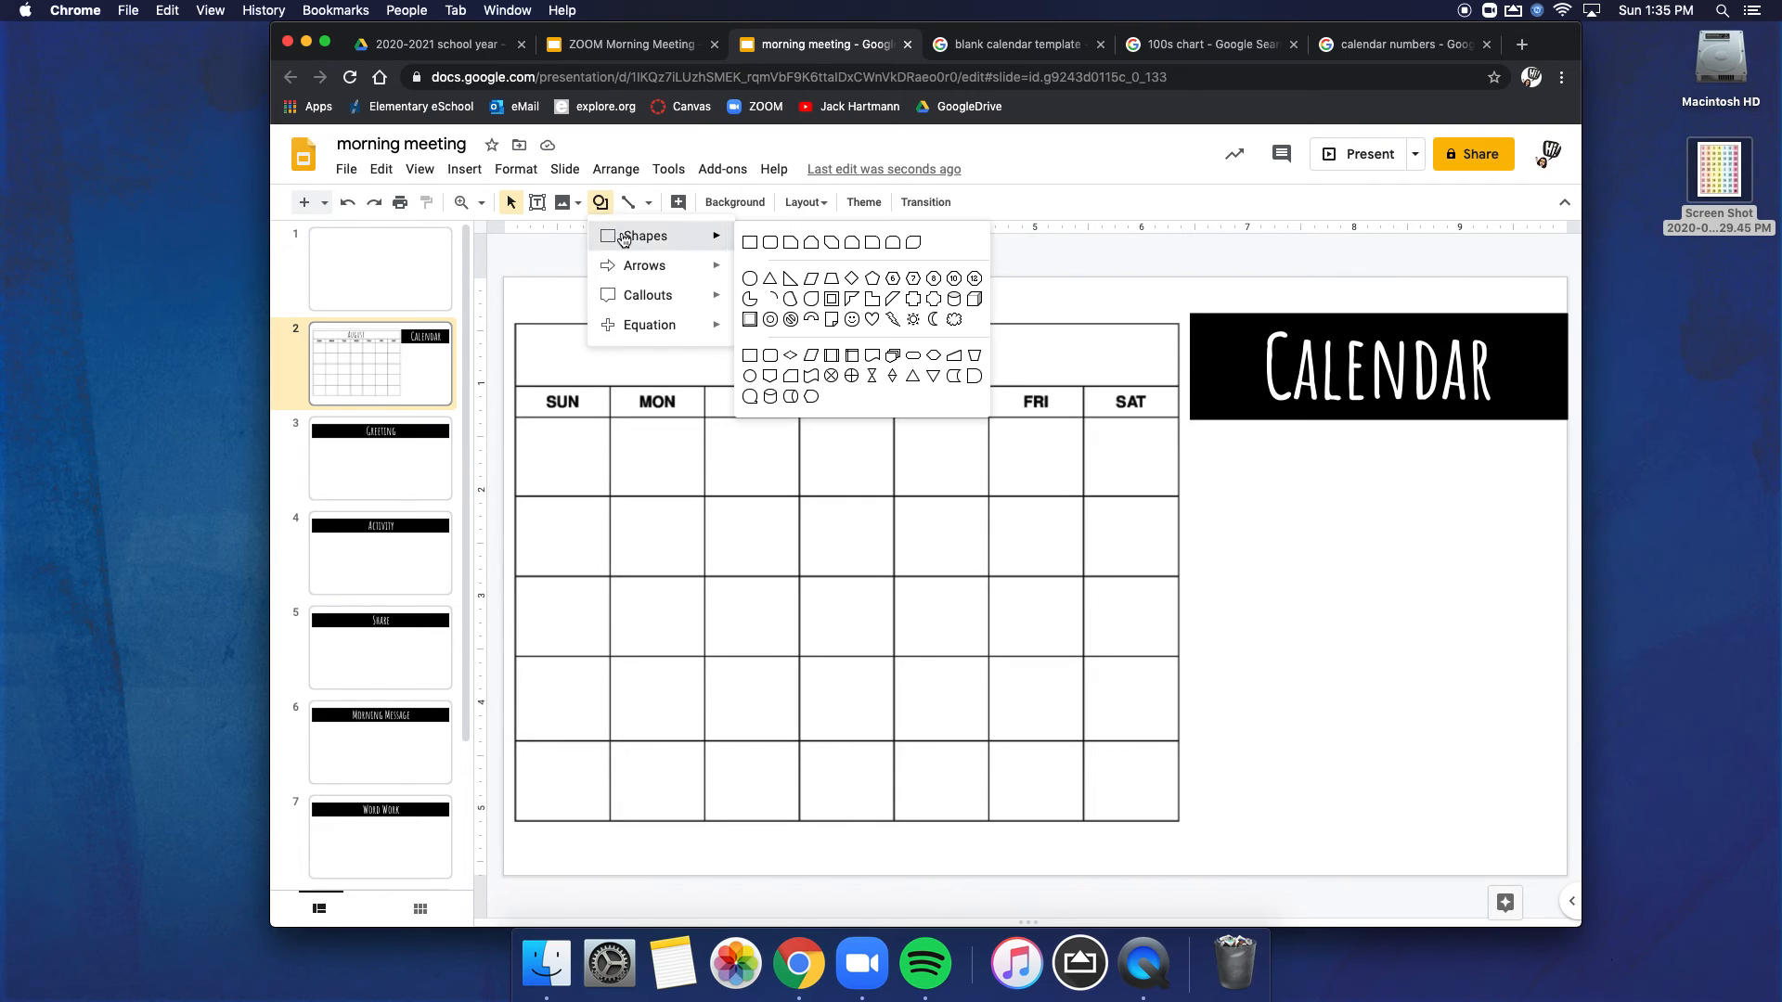
click(751, 280)
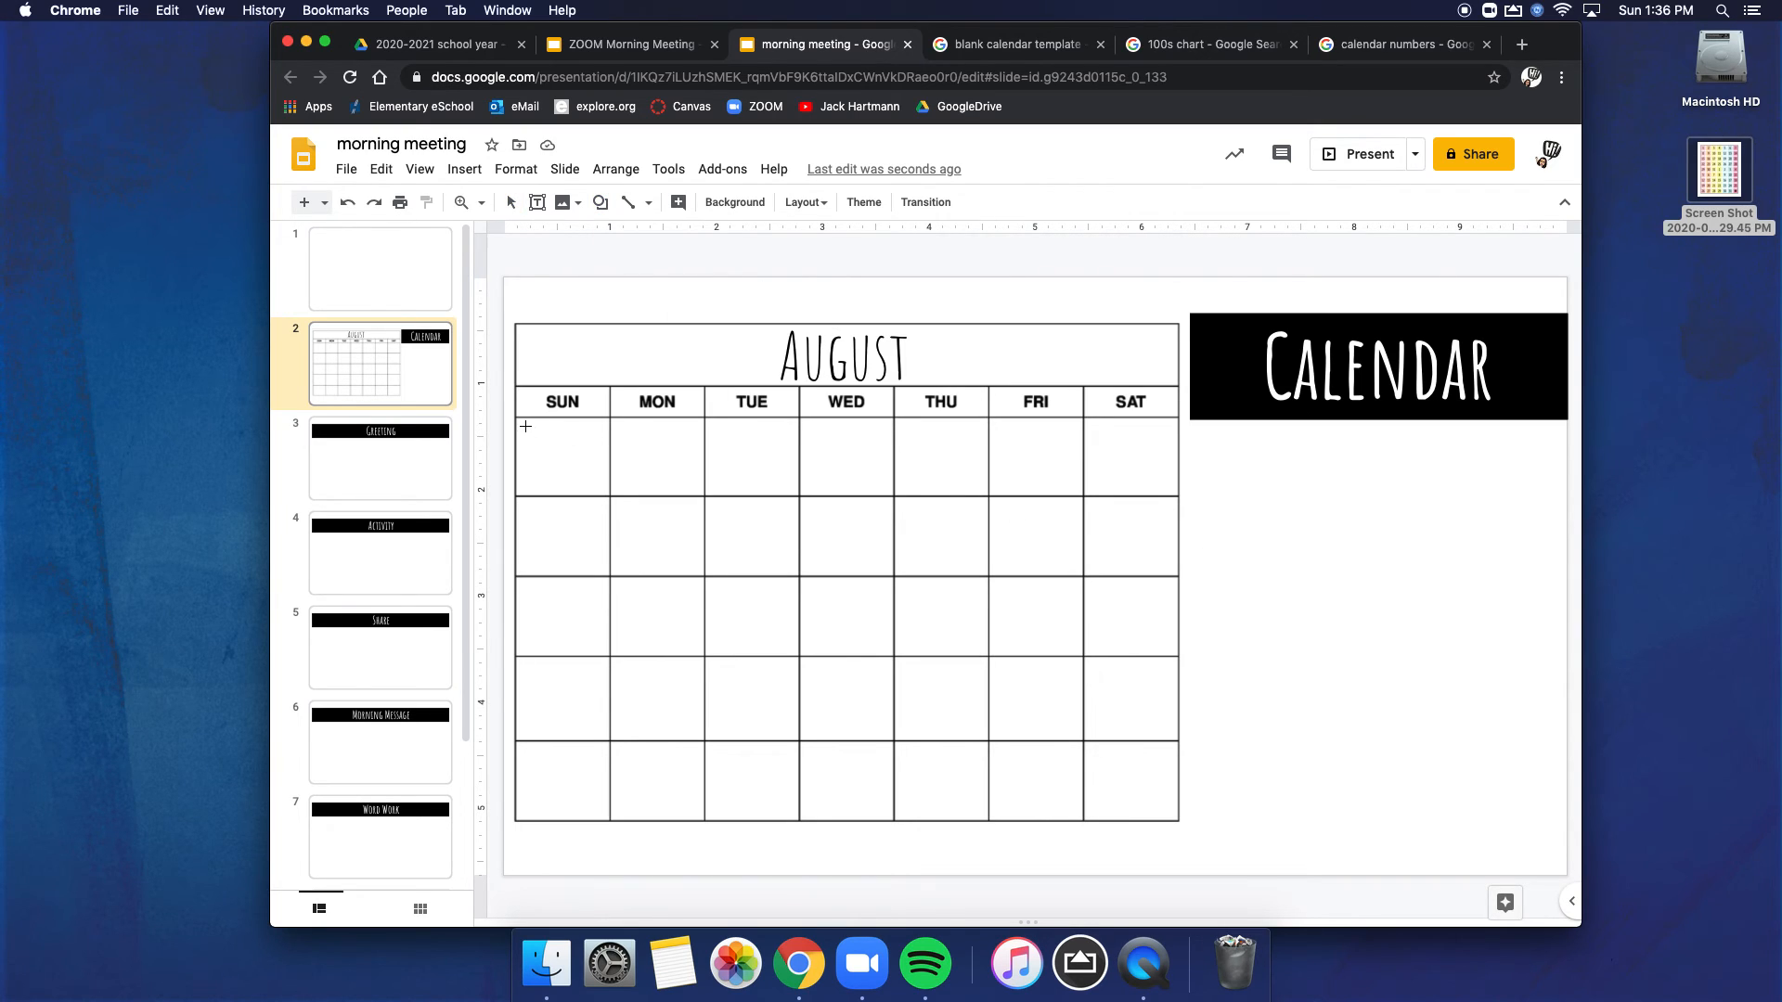
mouse_move(549, 442)
mouse_down()
mouse_move(598, 490)
mouse_move(572, 463)
mouse_up()
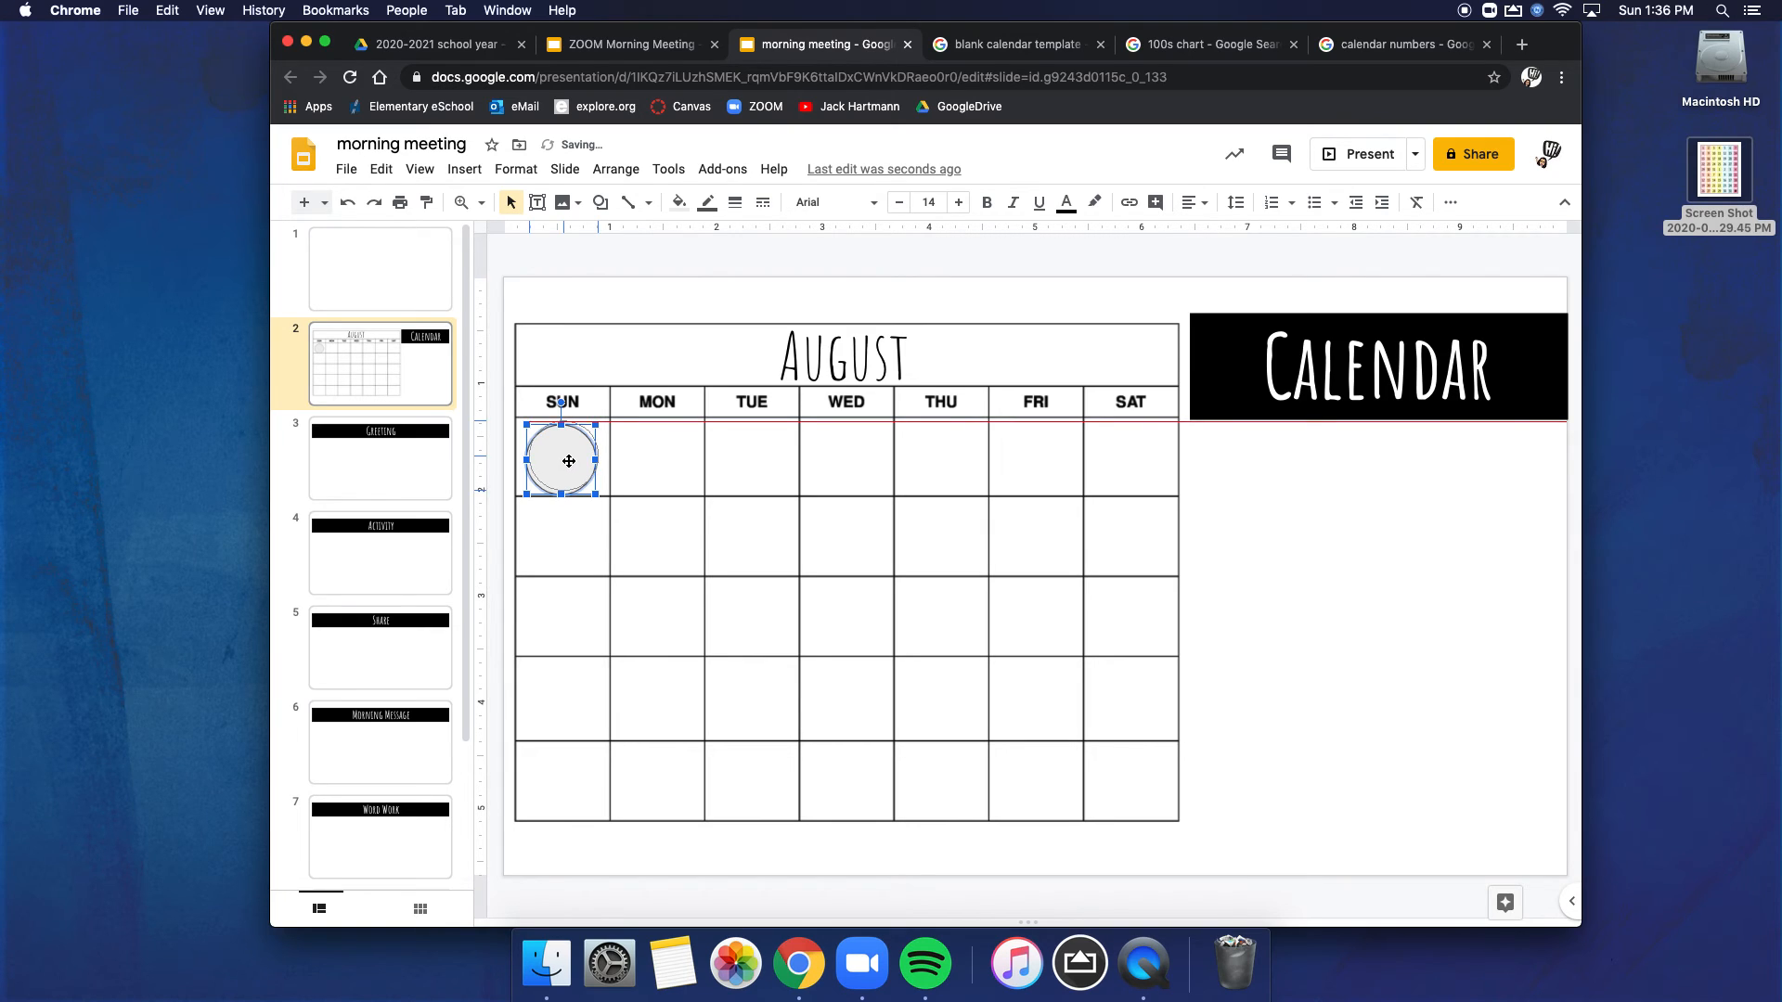
click(654, 353)
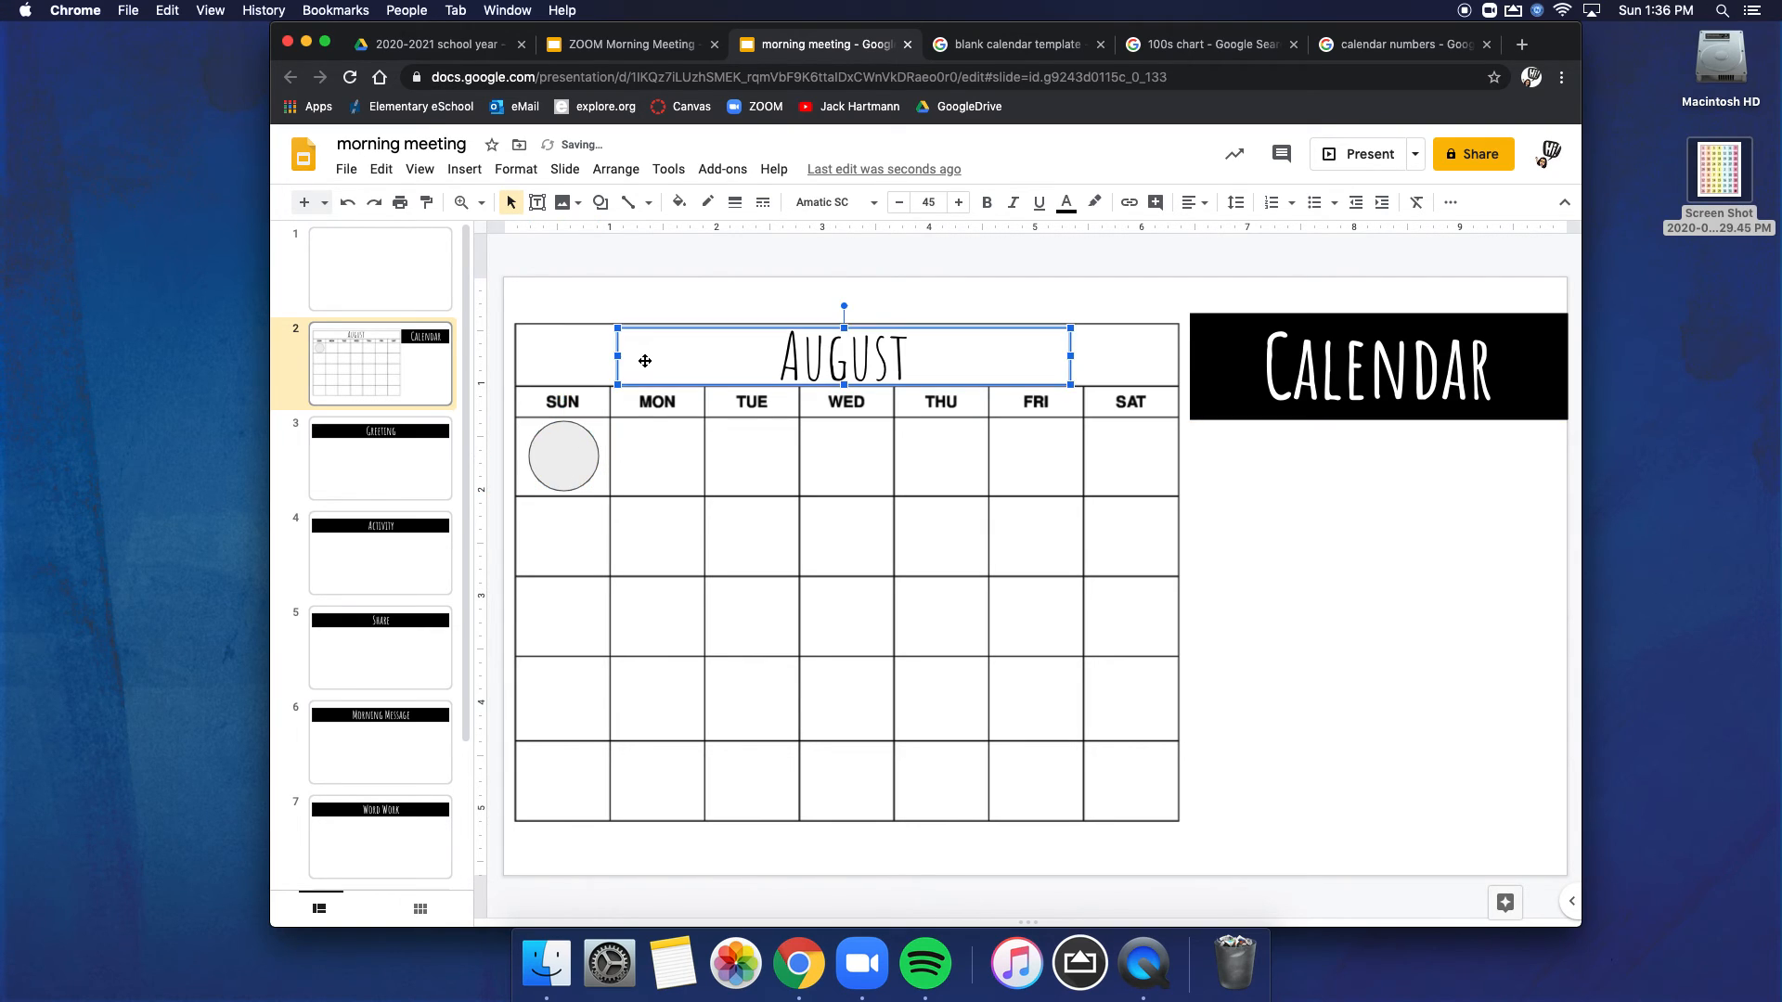
Step: Give the circle in the Sunday cell a light orange fill and a matching light orange outline
click(557, 457)
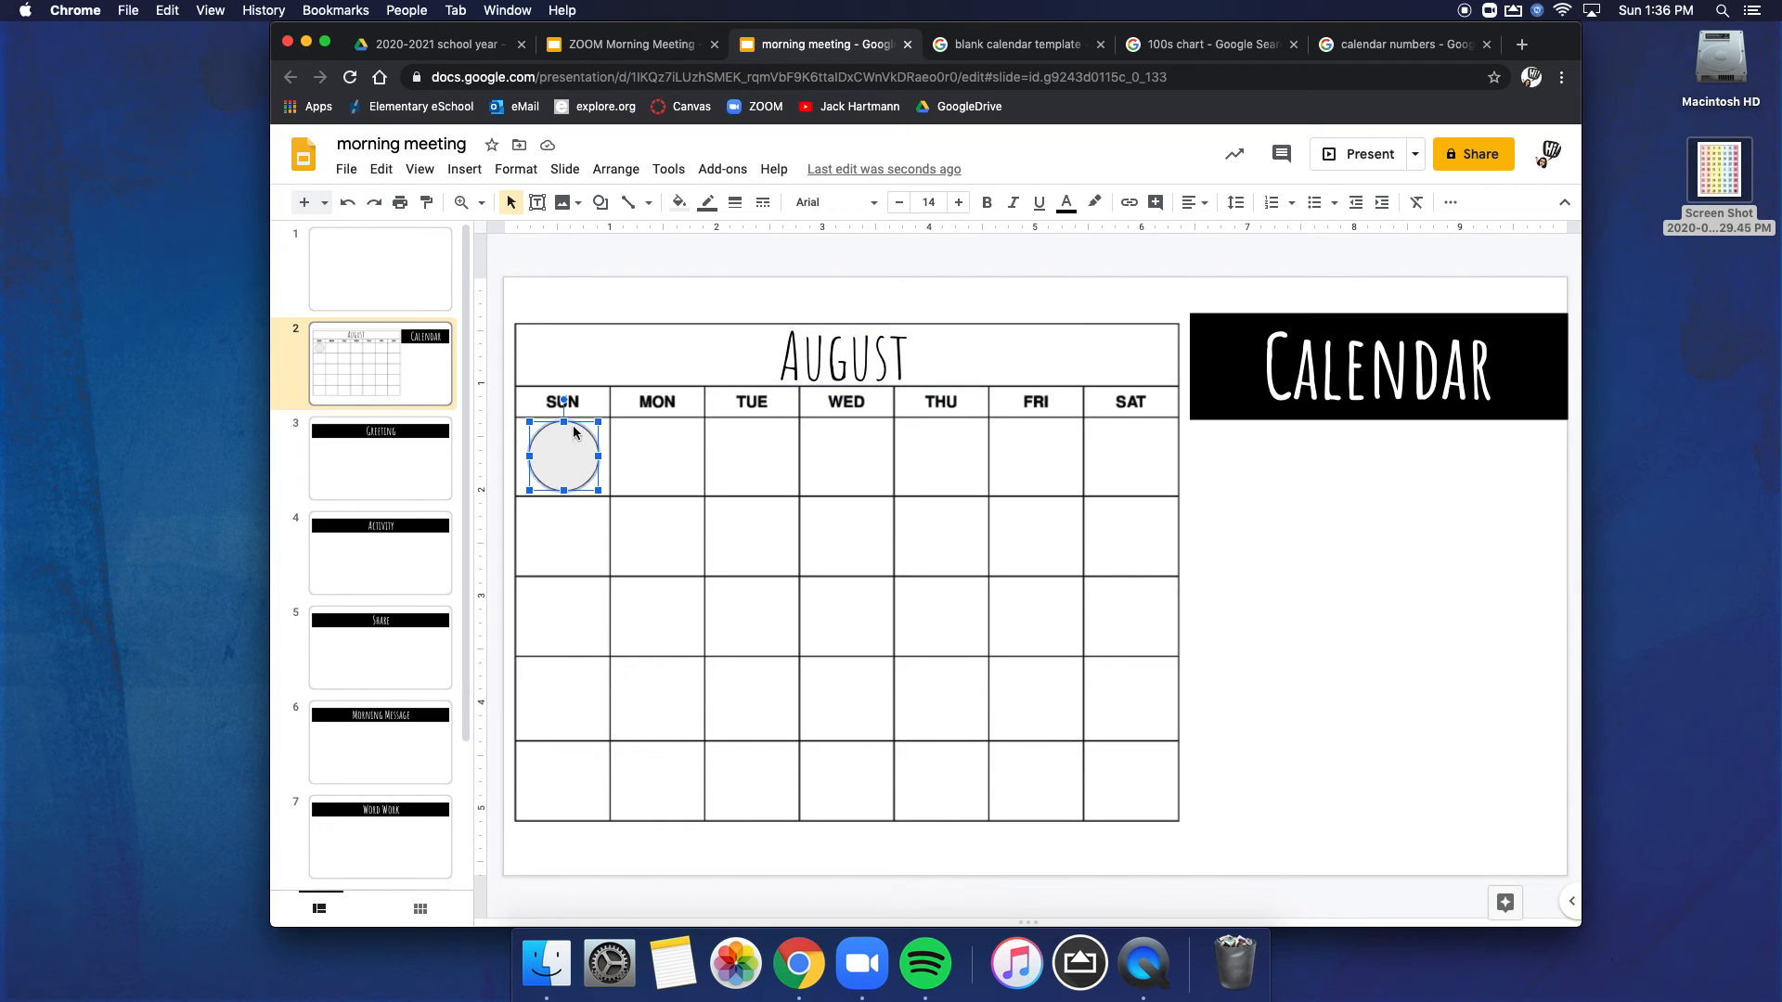
click(680, 203)
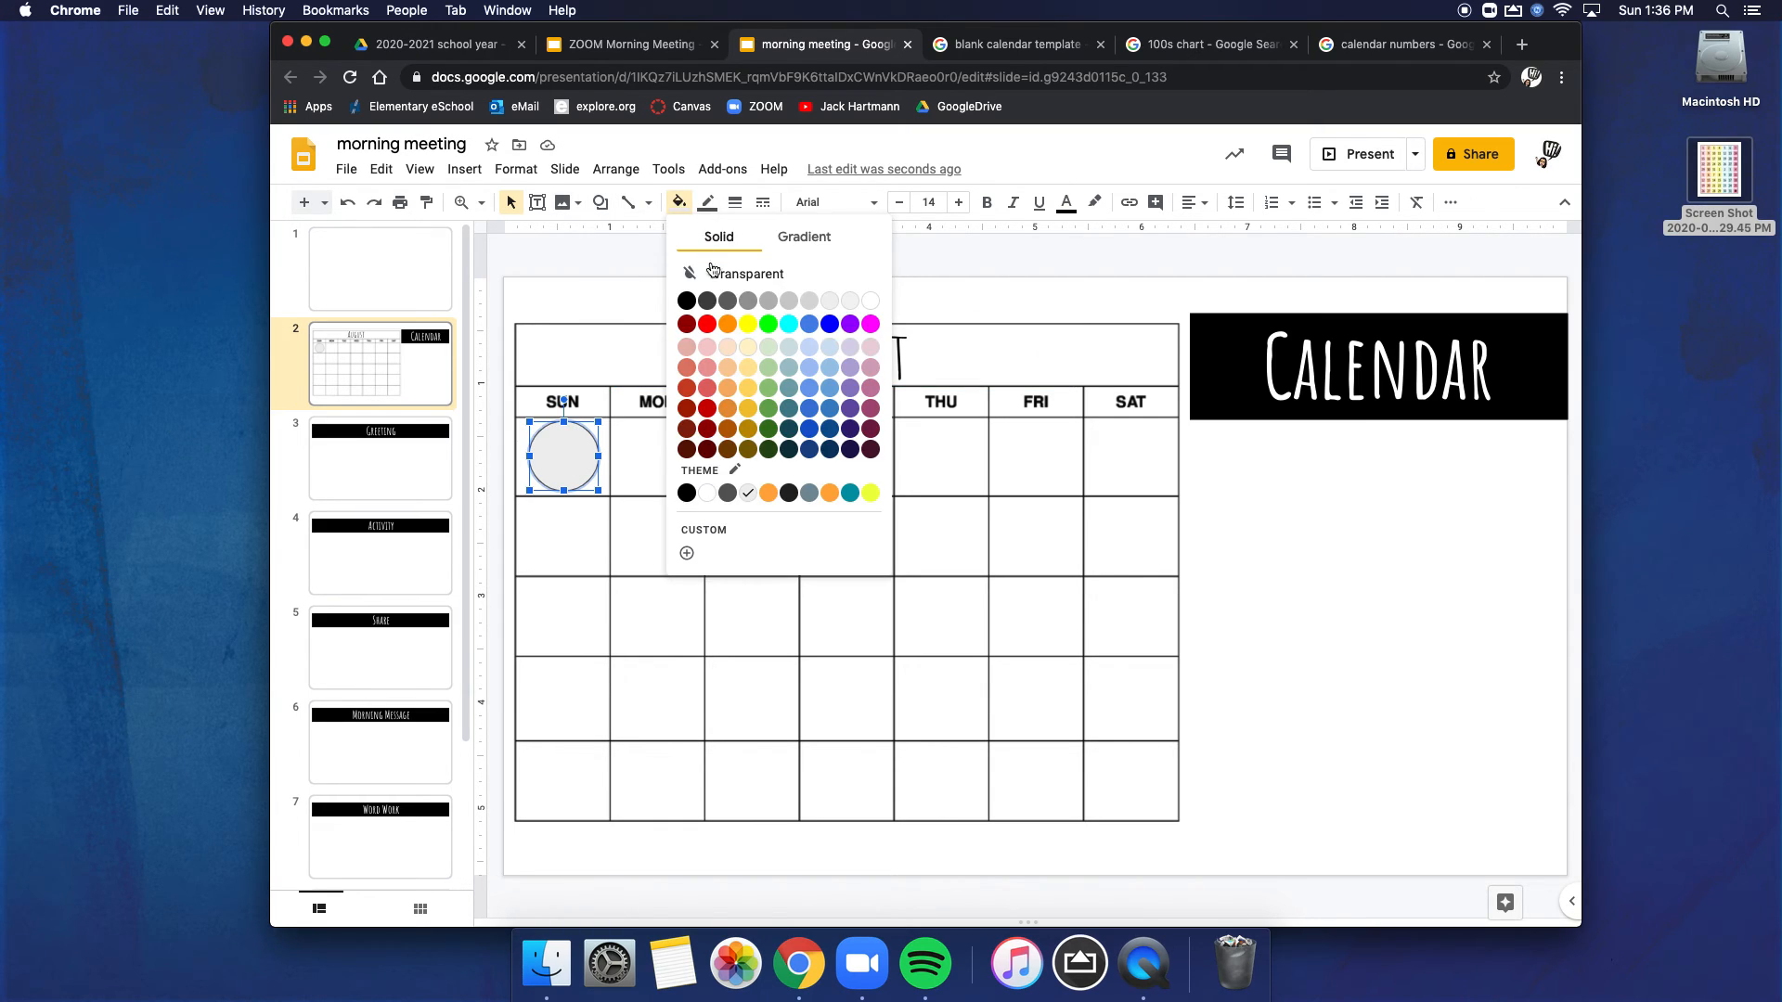
click(728, 367)
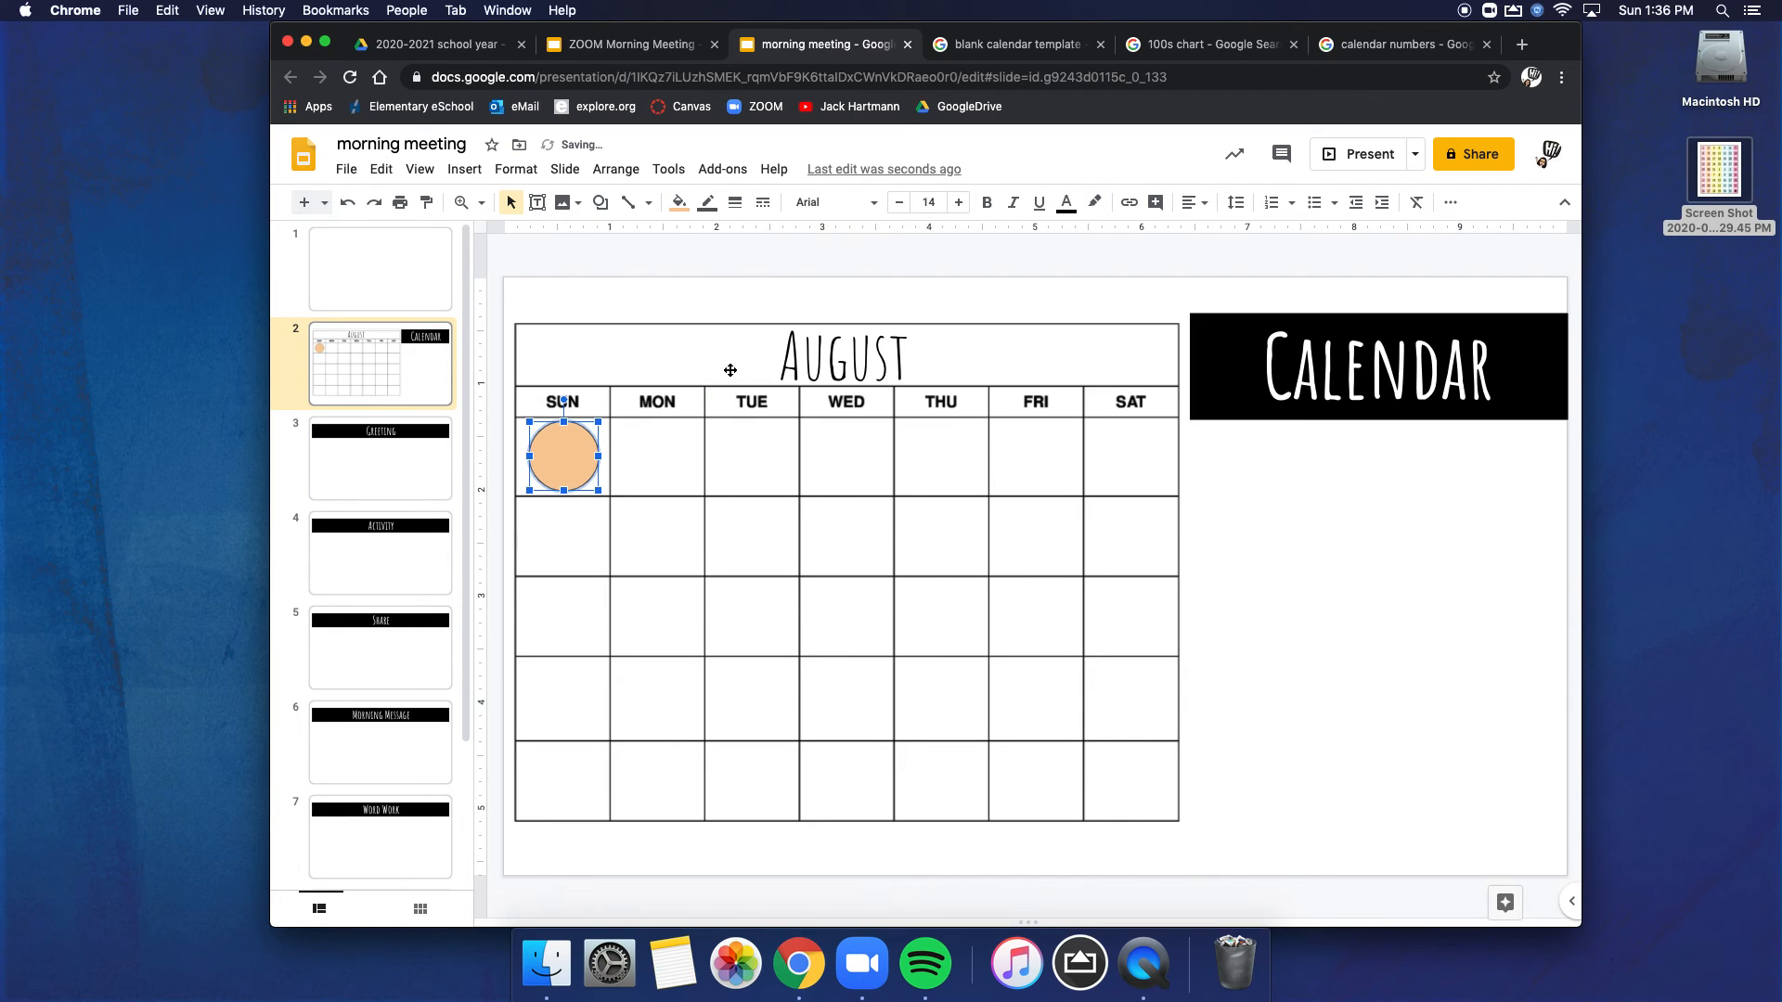
click(707, 202)
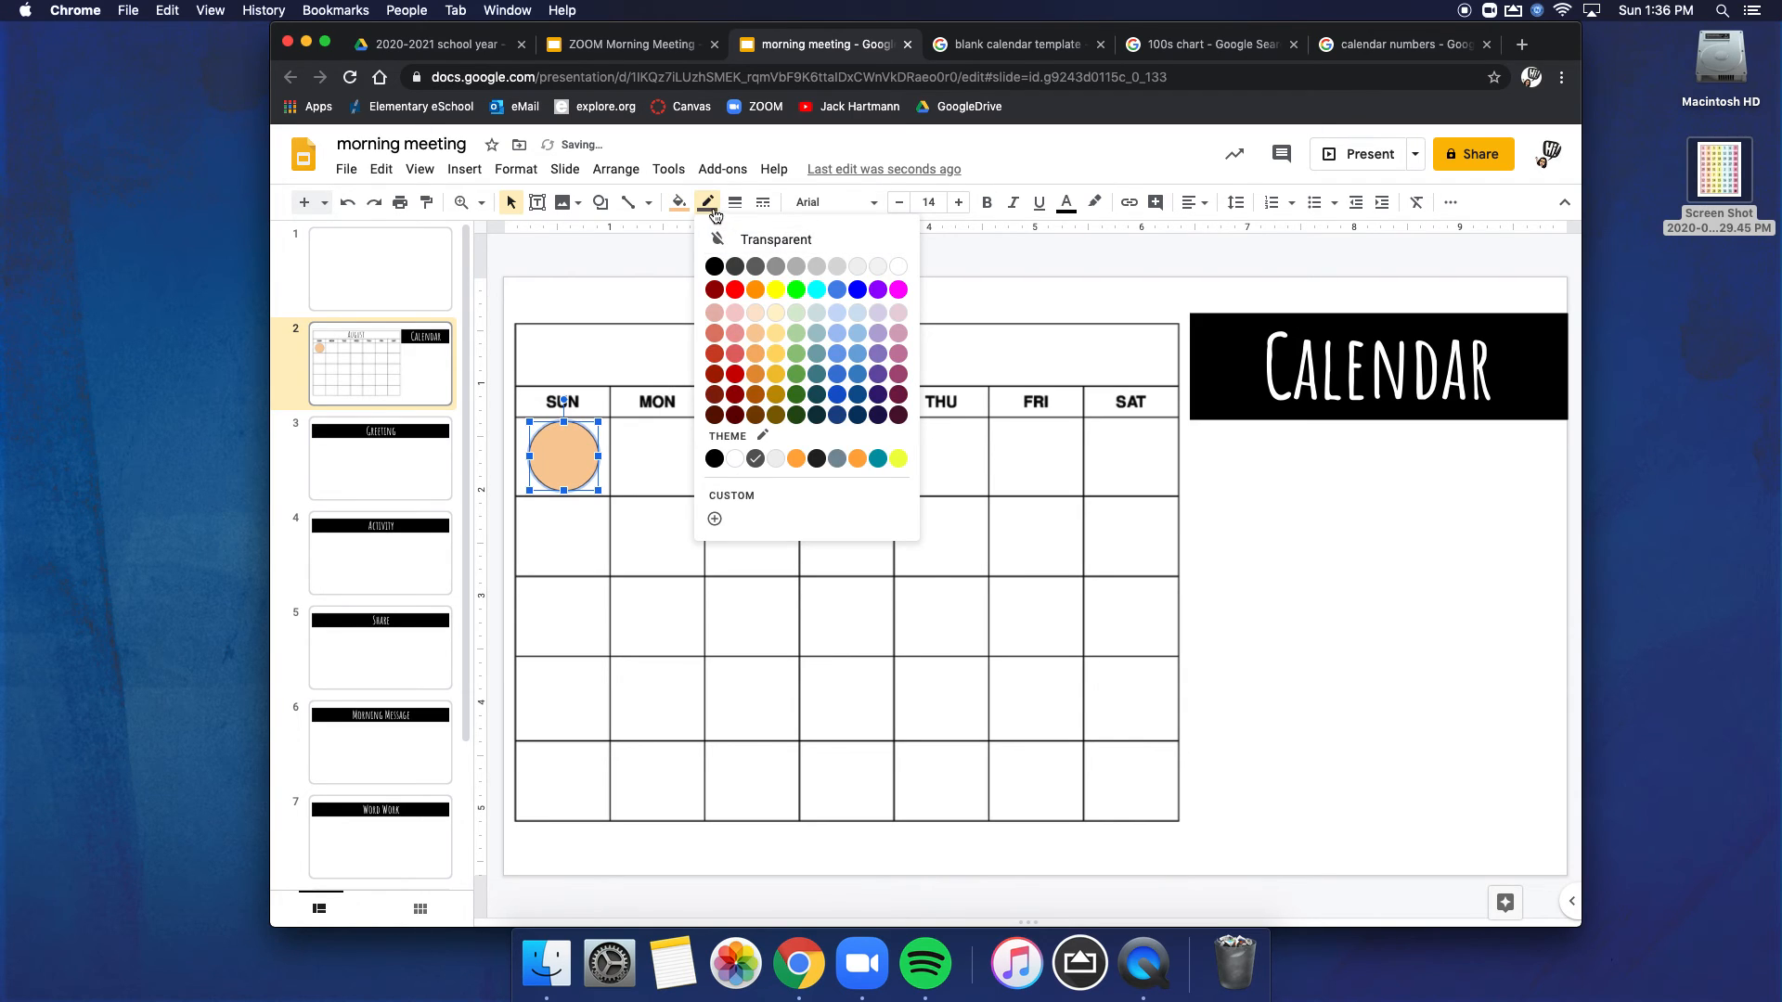
click(757, 348)
click(655, 366)
click(572, 462)
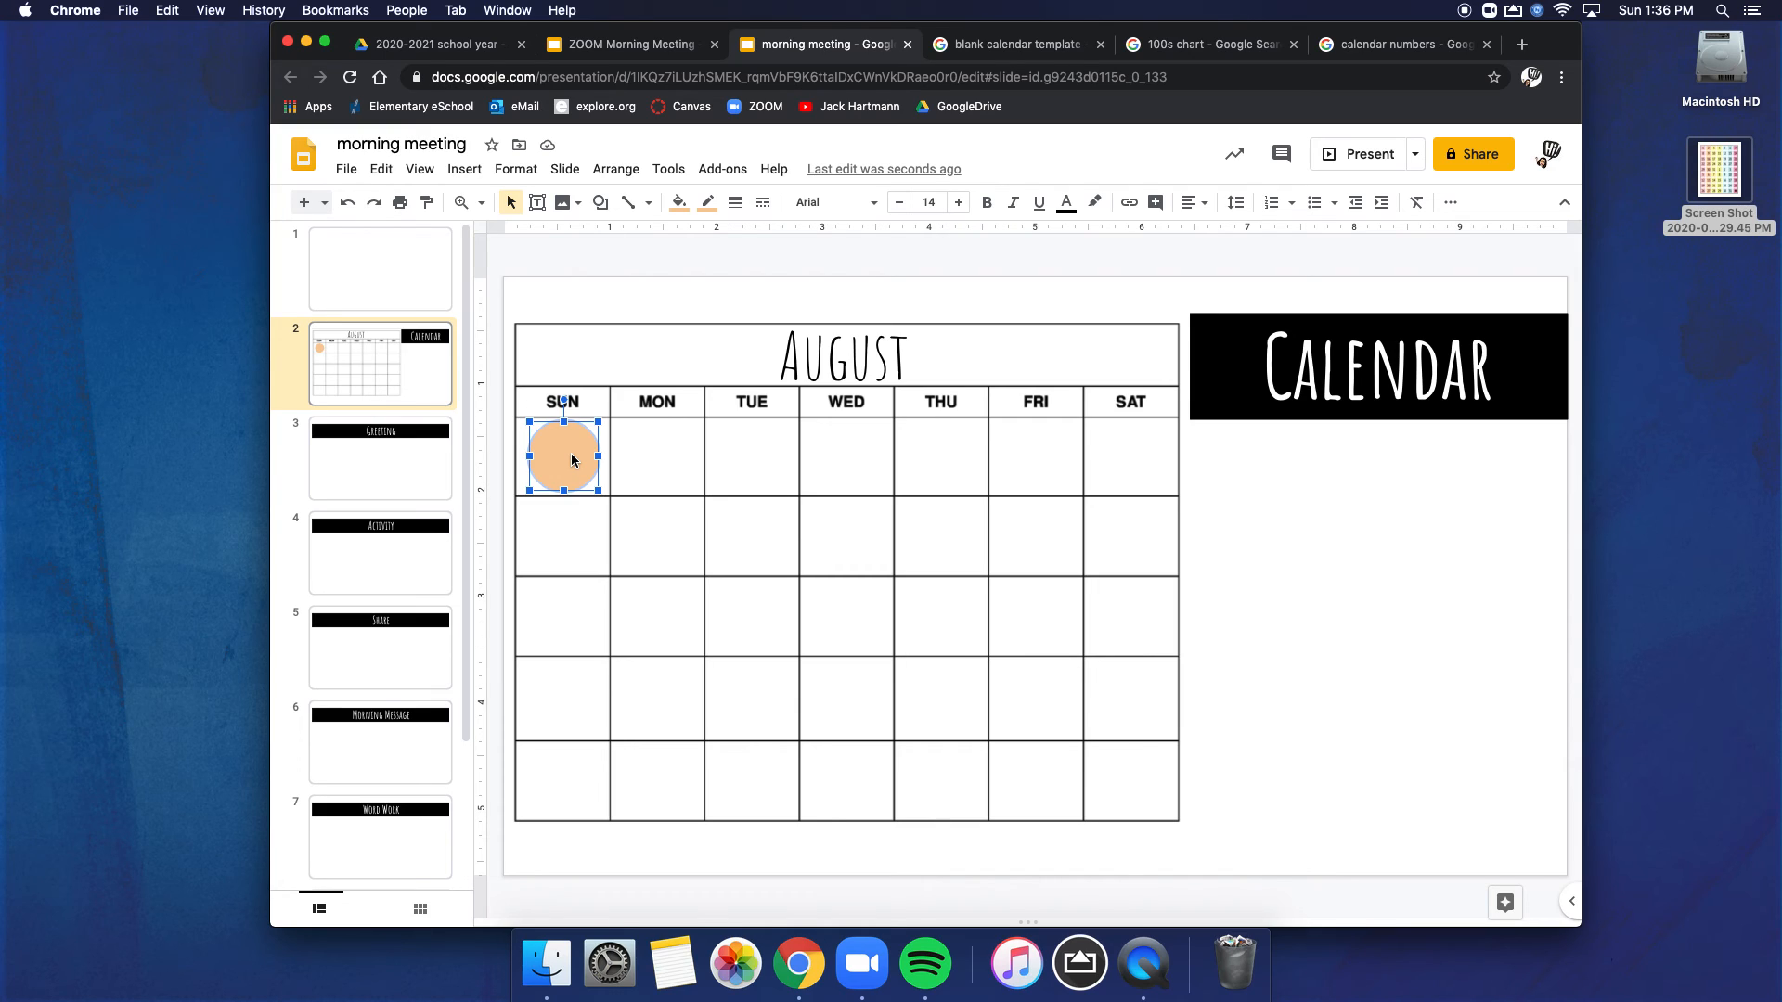
Step: Place a text box containing the number 1 on top of the orange circle
click(536, 202)
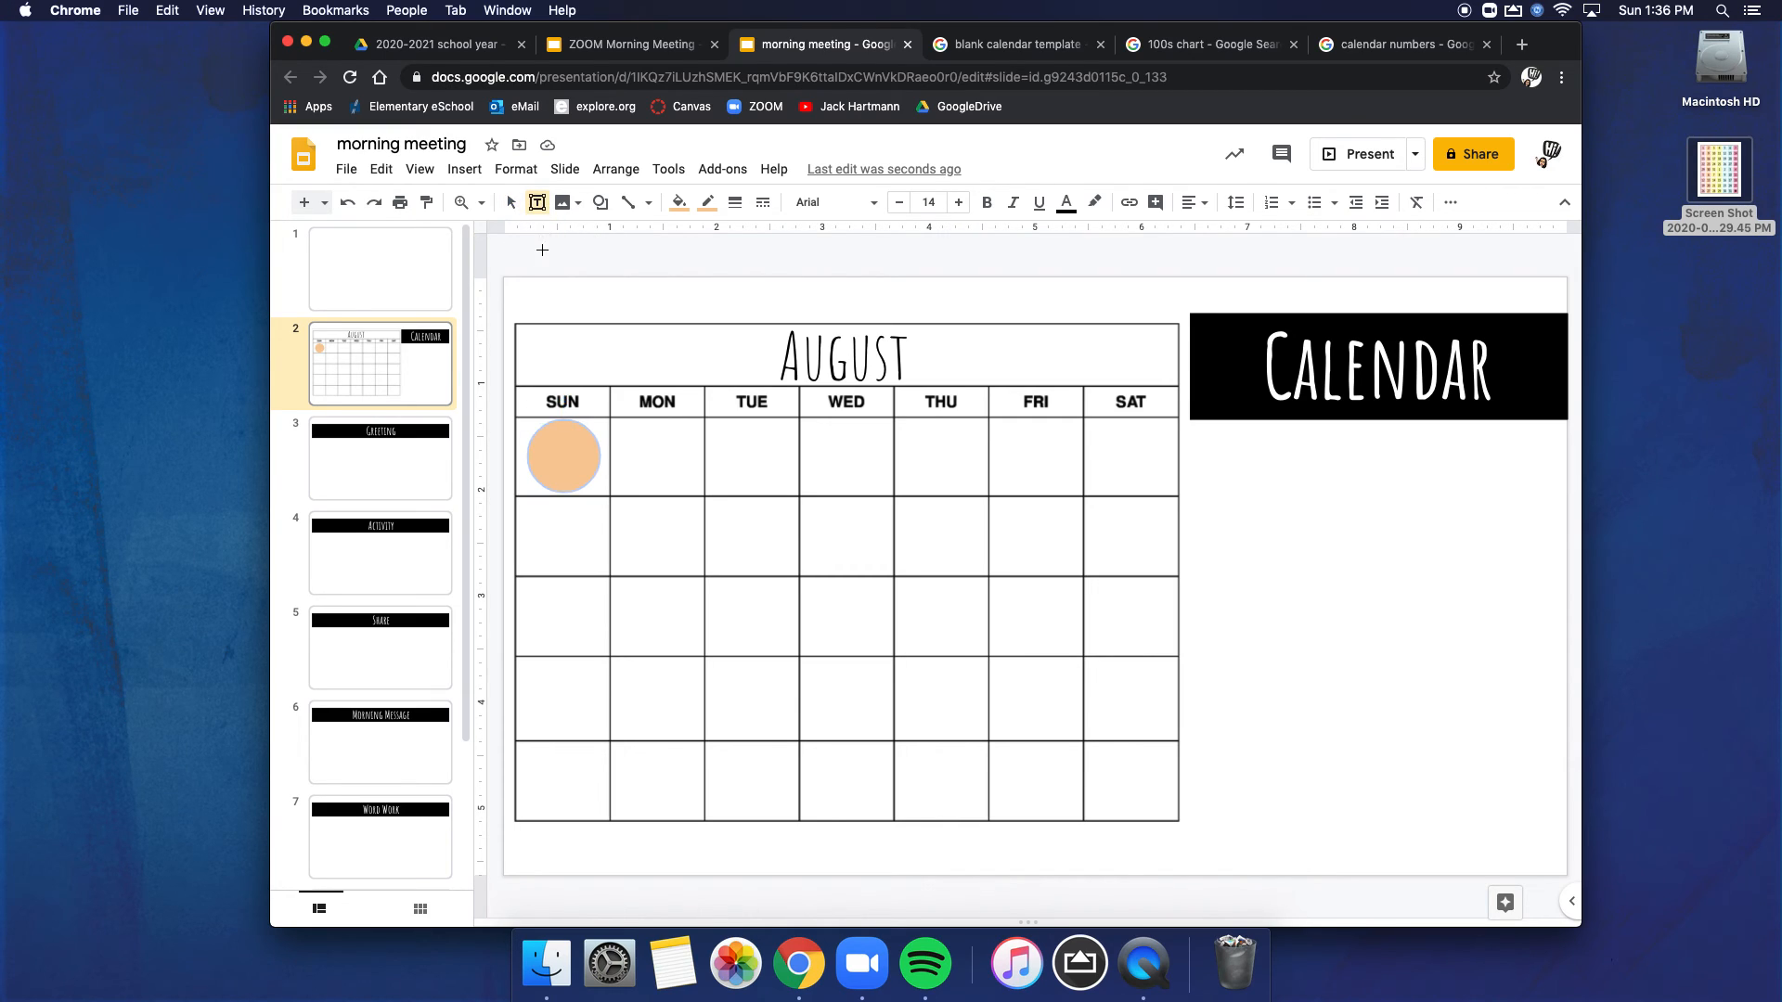
drag(549, 434, 583, 485)
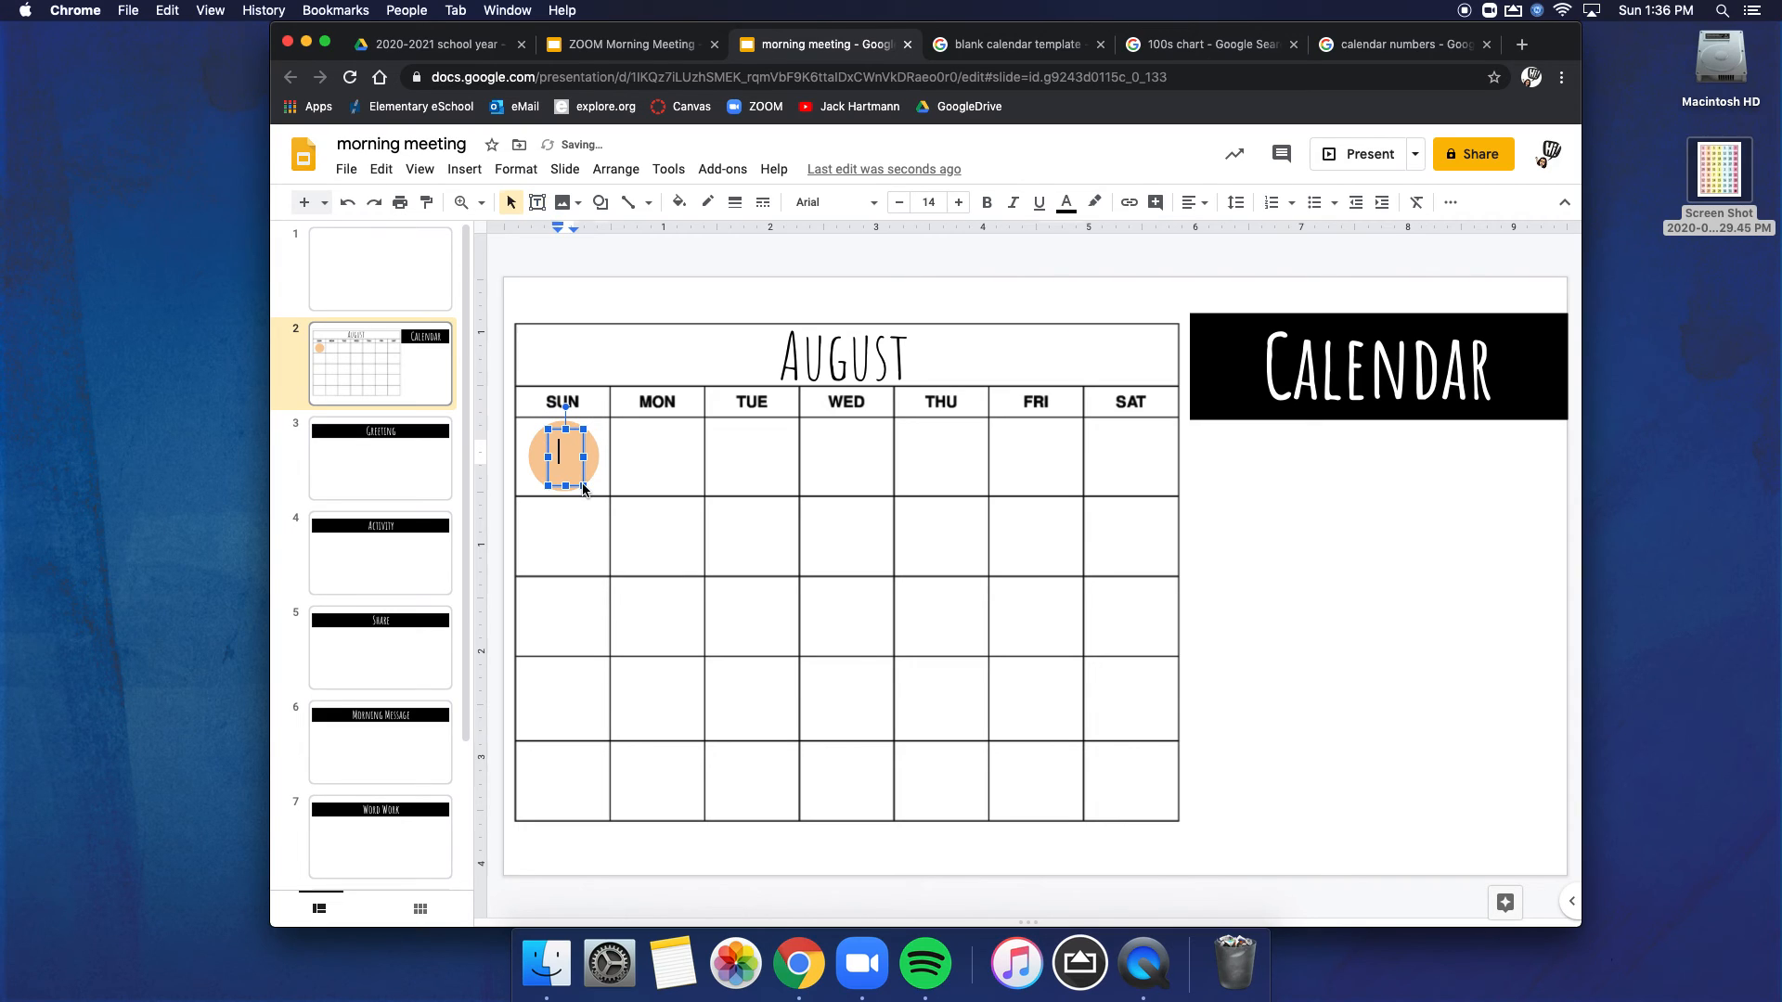
text(1)
Step: Format the number 1 on the circle in Amatic SC at size 25
double_click(563, 453)
click(840, 204)
click(846, 311)
click(930, 203)
text(25)
key(Return)
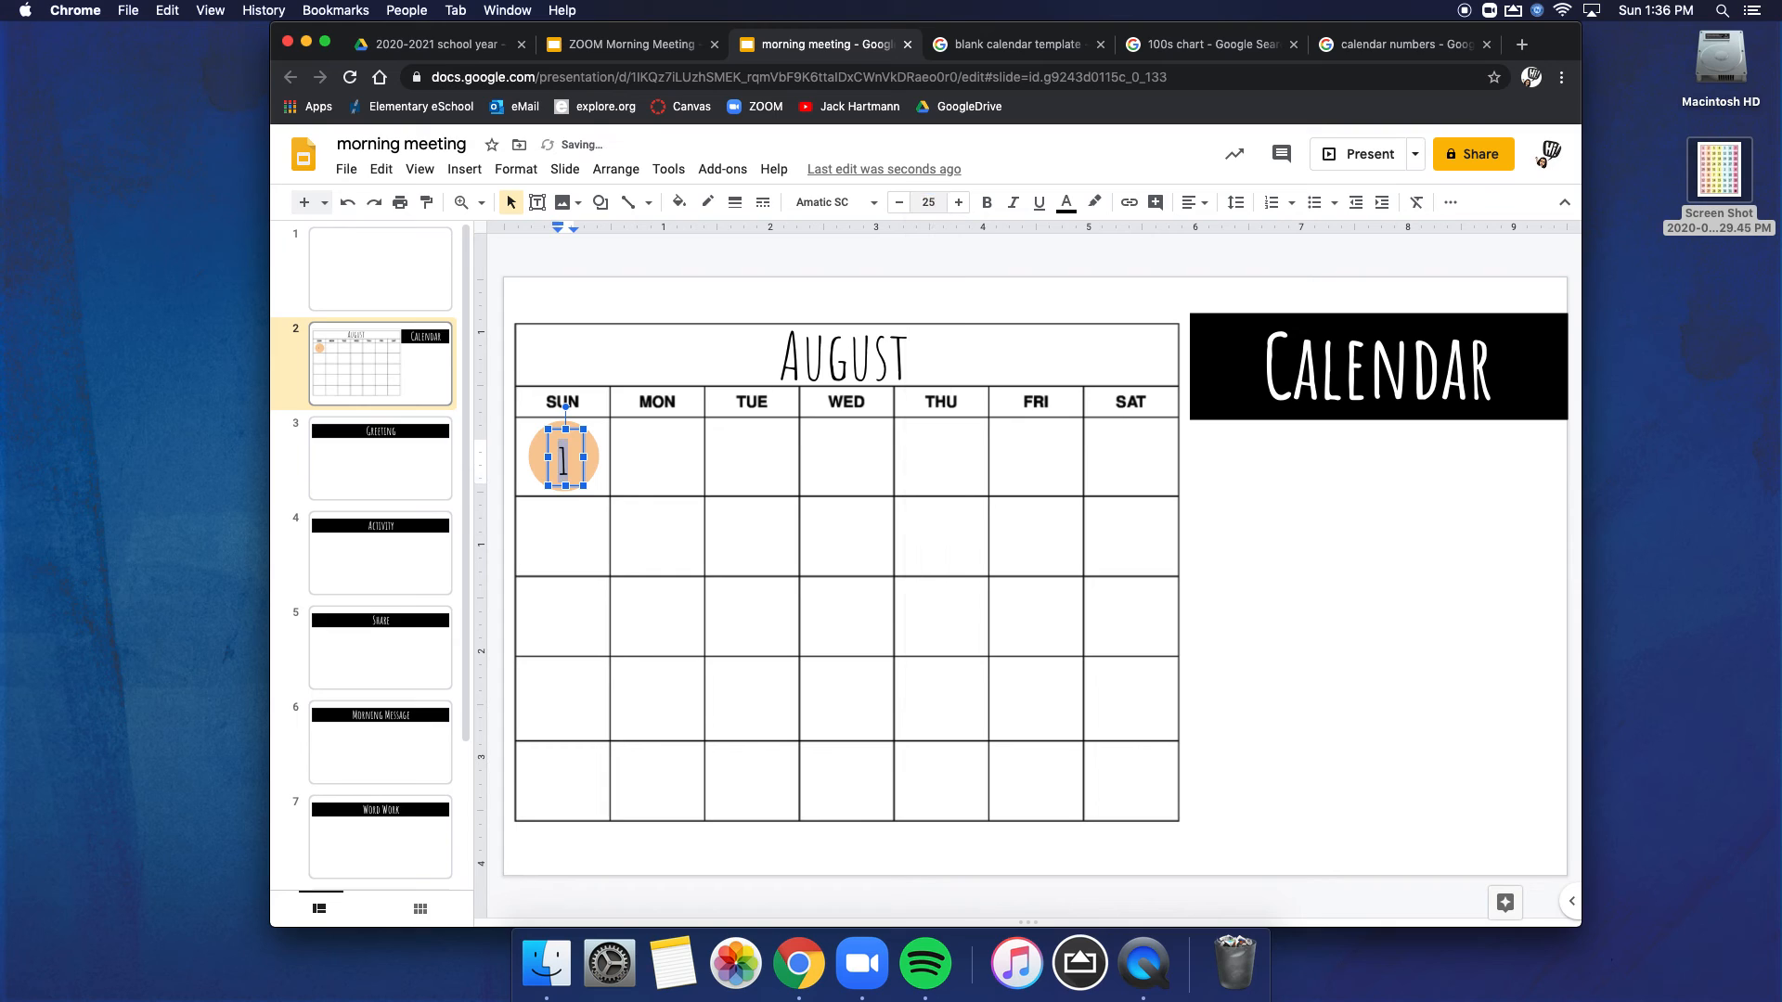
click(1306, 471)
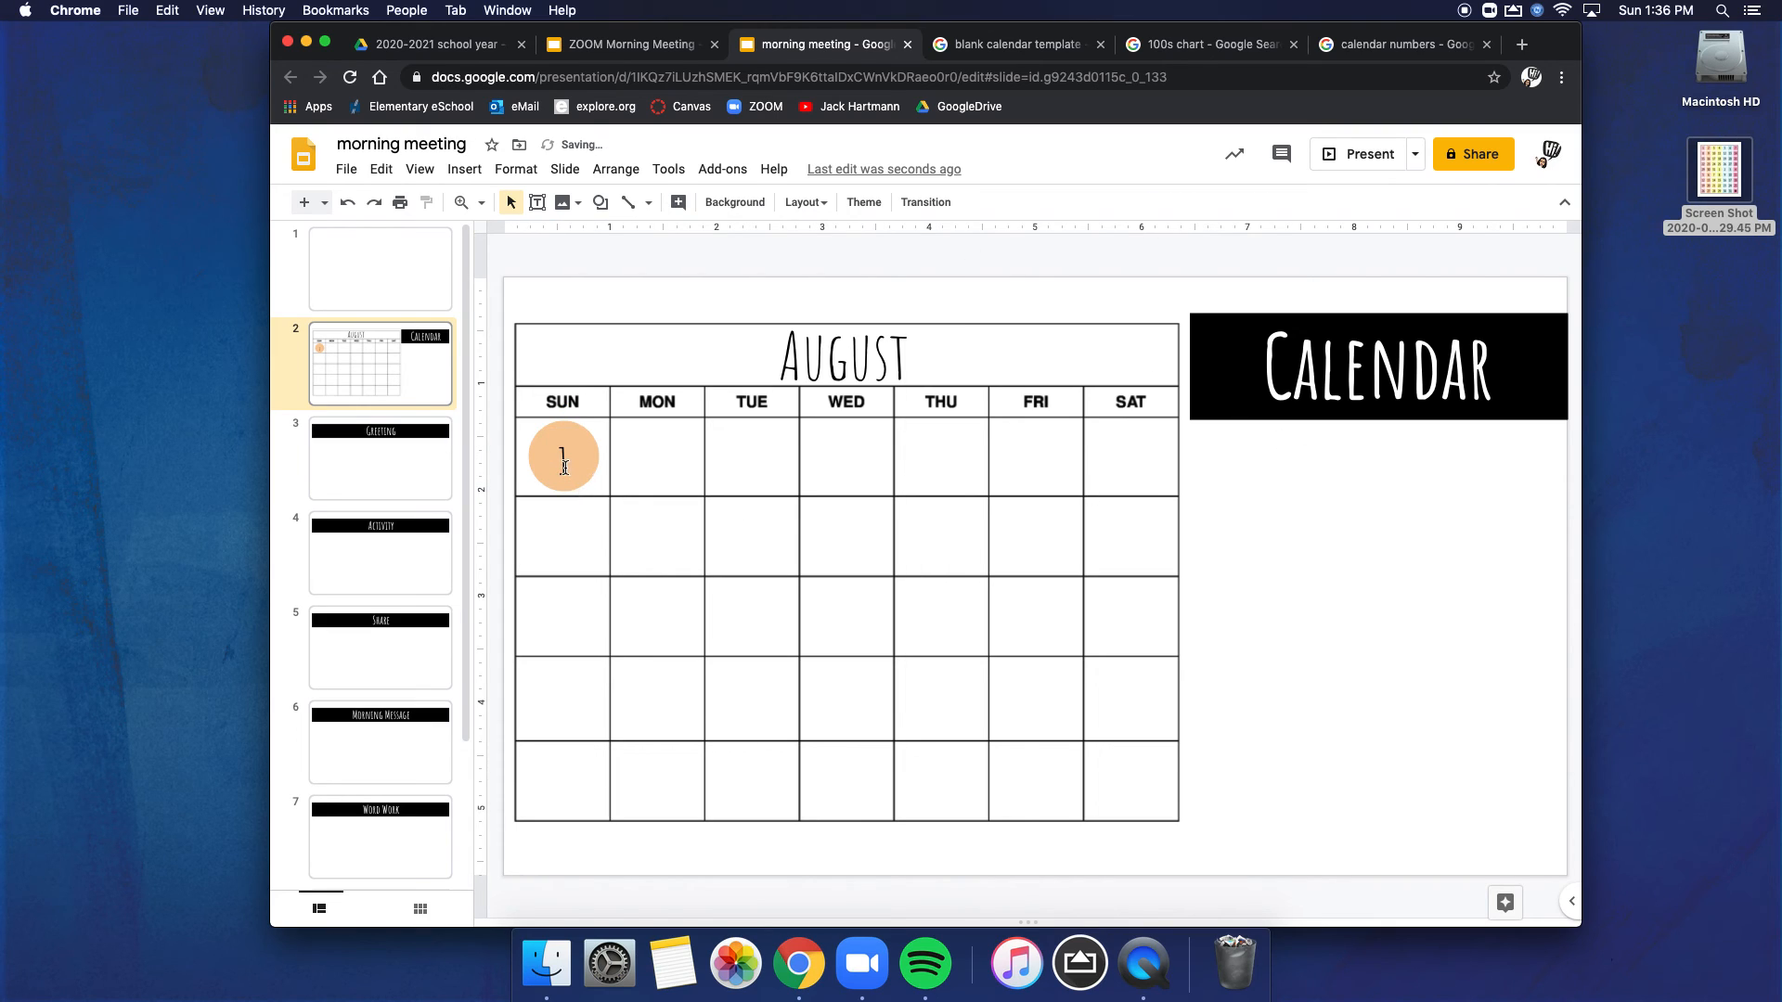
Step: Adjust the position of the number 1 text box so it sits centered on the orange circle
click(564, 466)
click(585, 446)
key(Up)
key(Up)
key(Down)
click(637, 475)
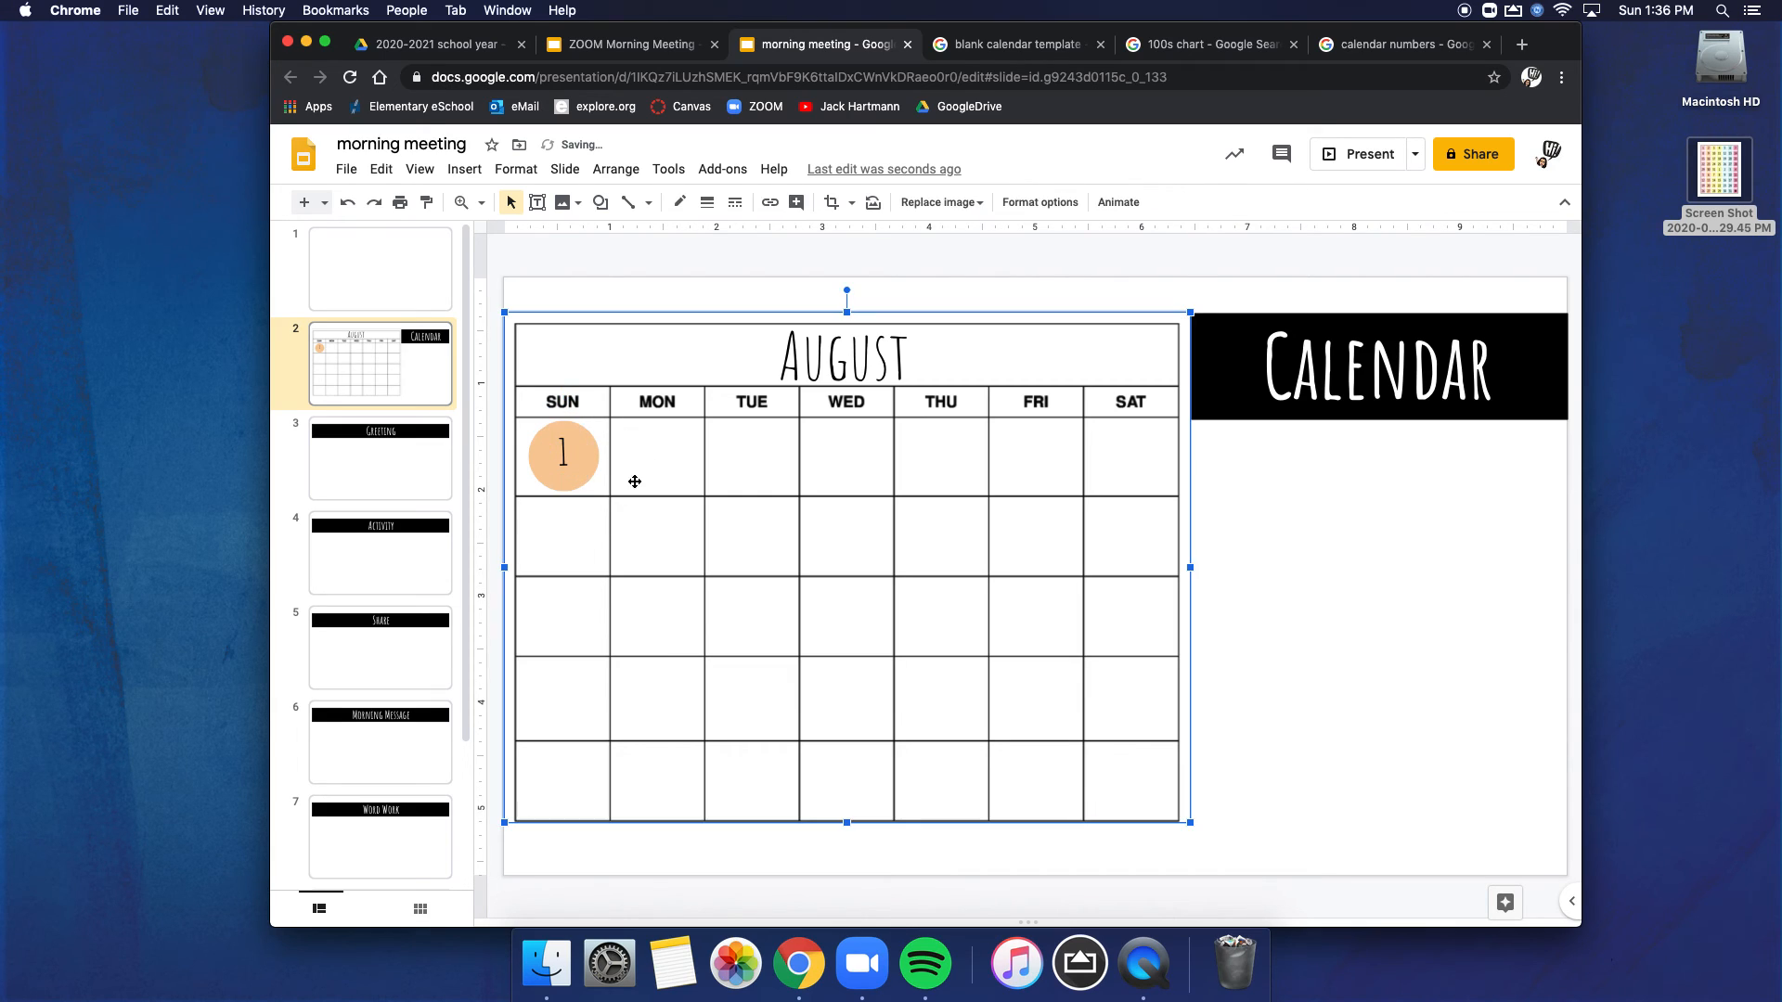
click(563, 457)
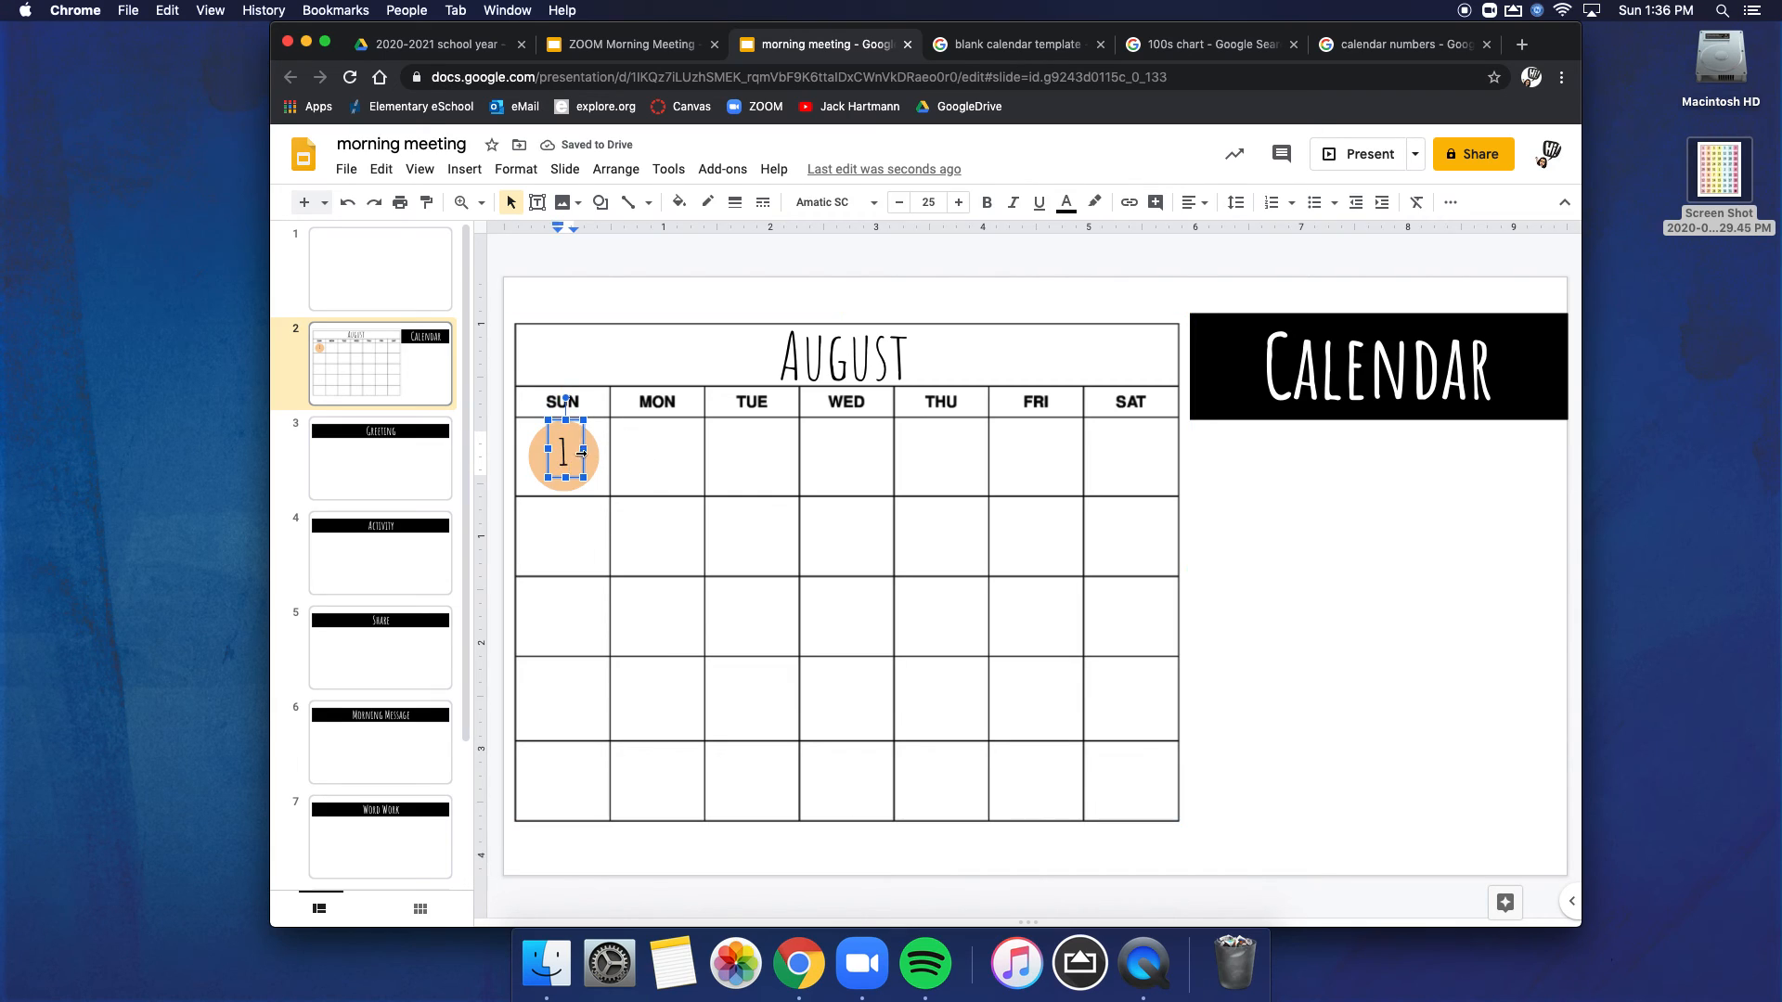
drag(582, 459, 580, 465)
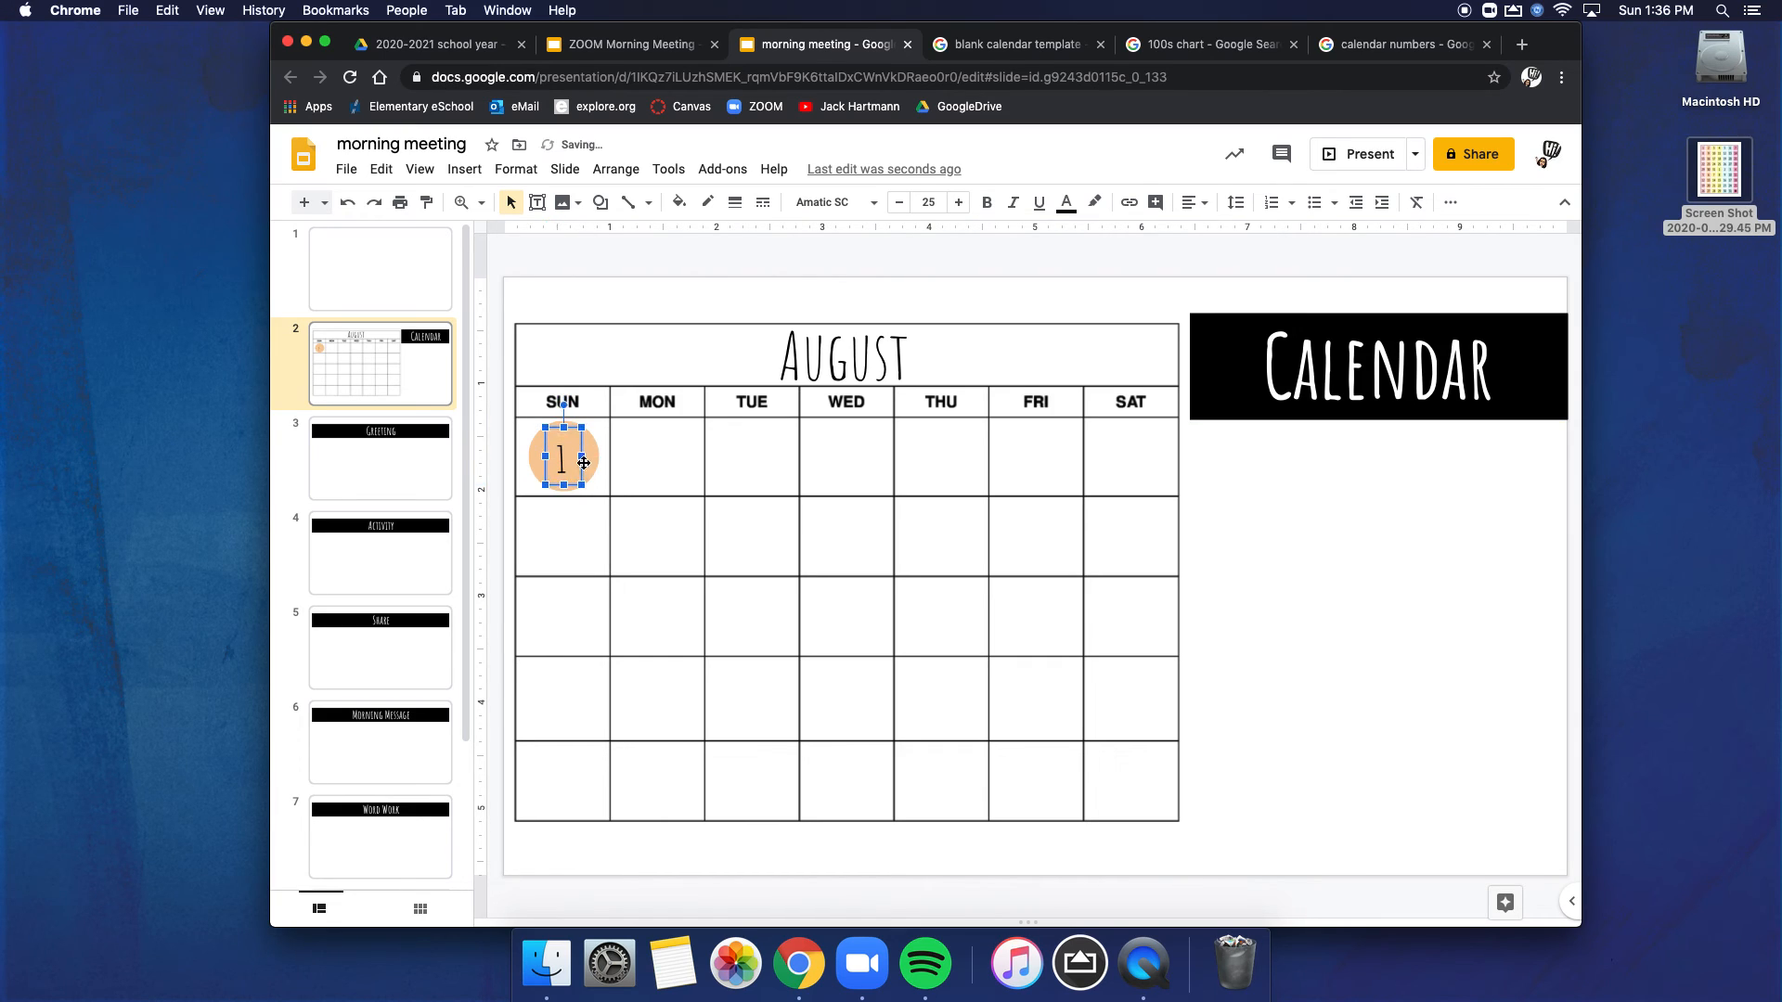
click(634, 462)
Step: Group the number 1 with its orange circle and move the group just below the left end of the Calendar banner
click(564, 466)
click(591, 444)
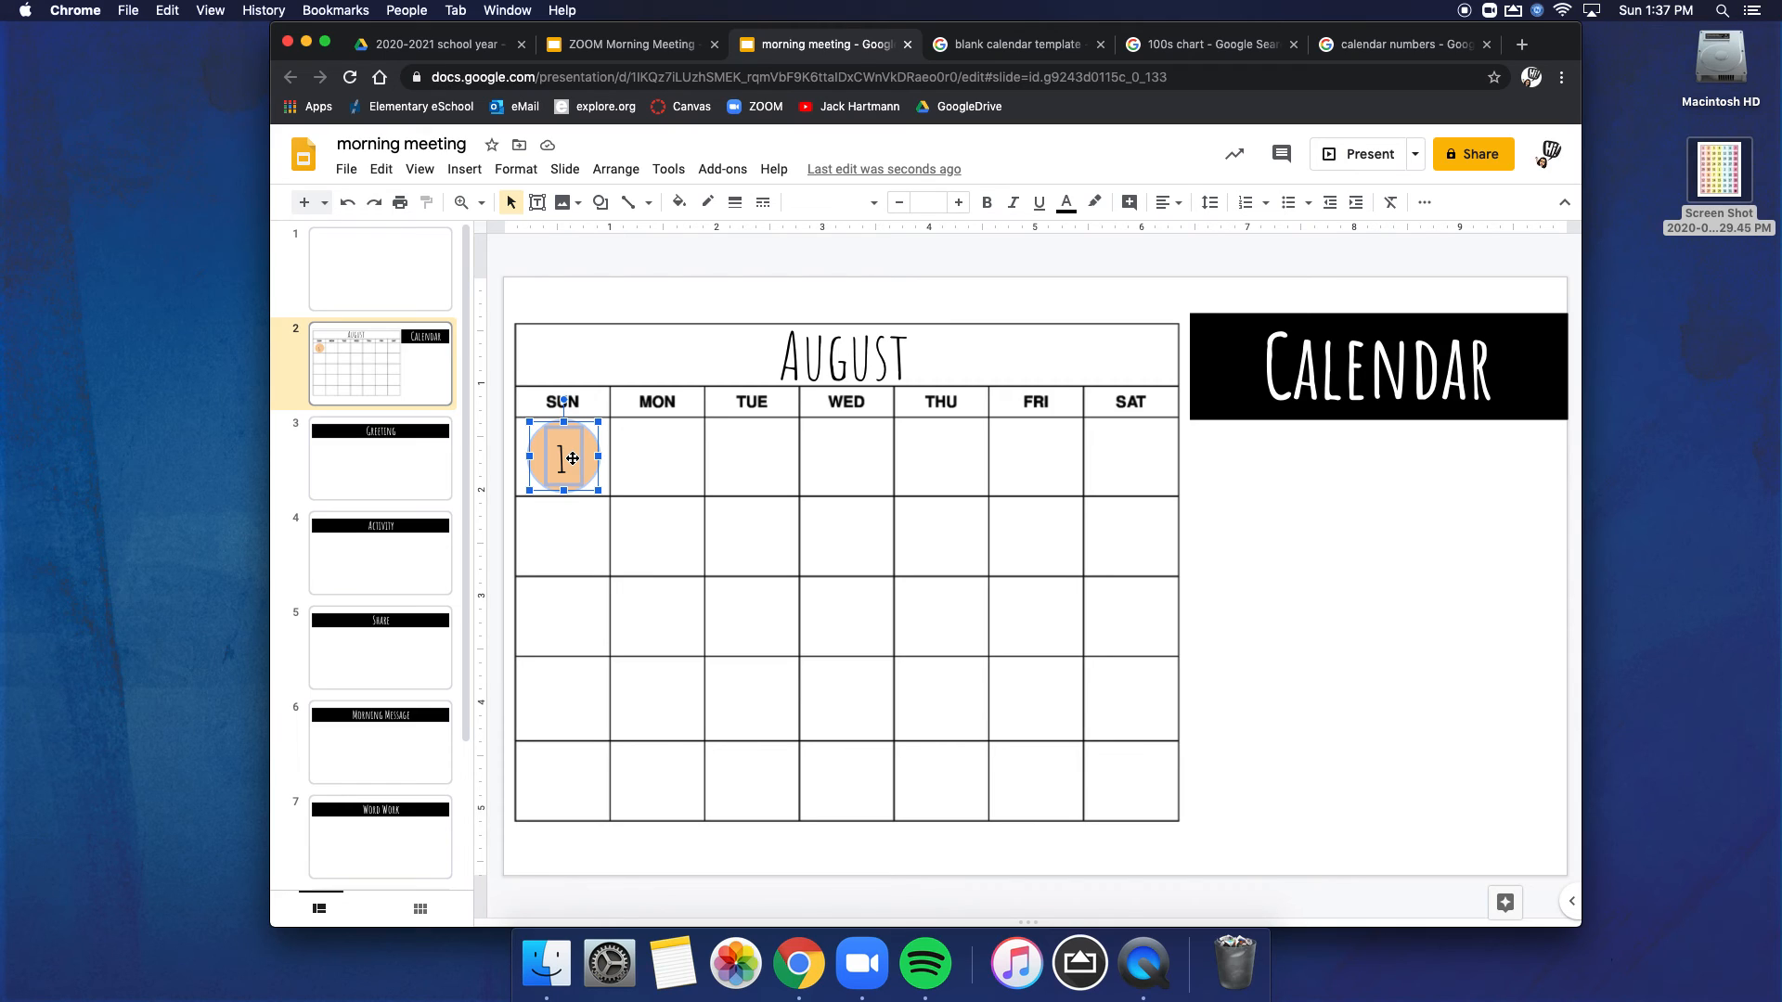
right_click(573, 464)
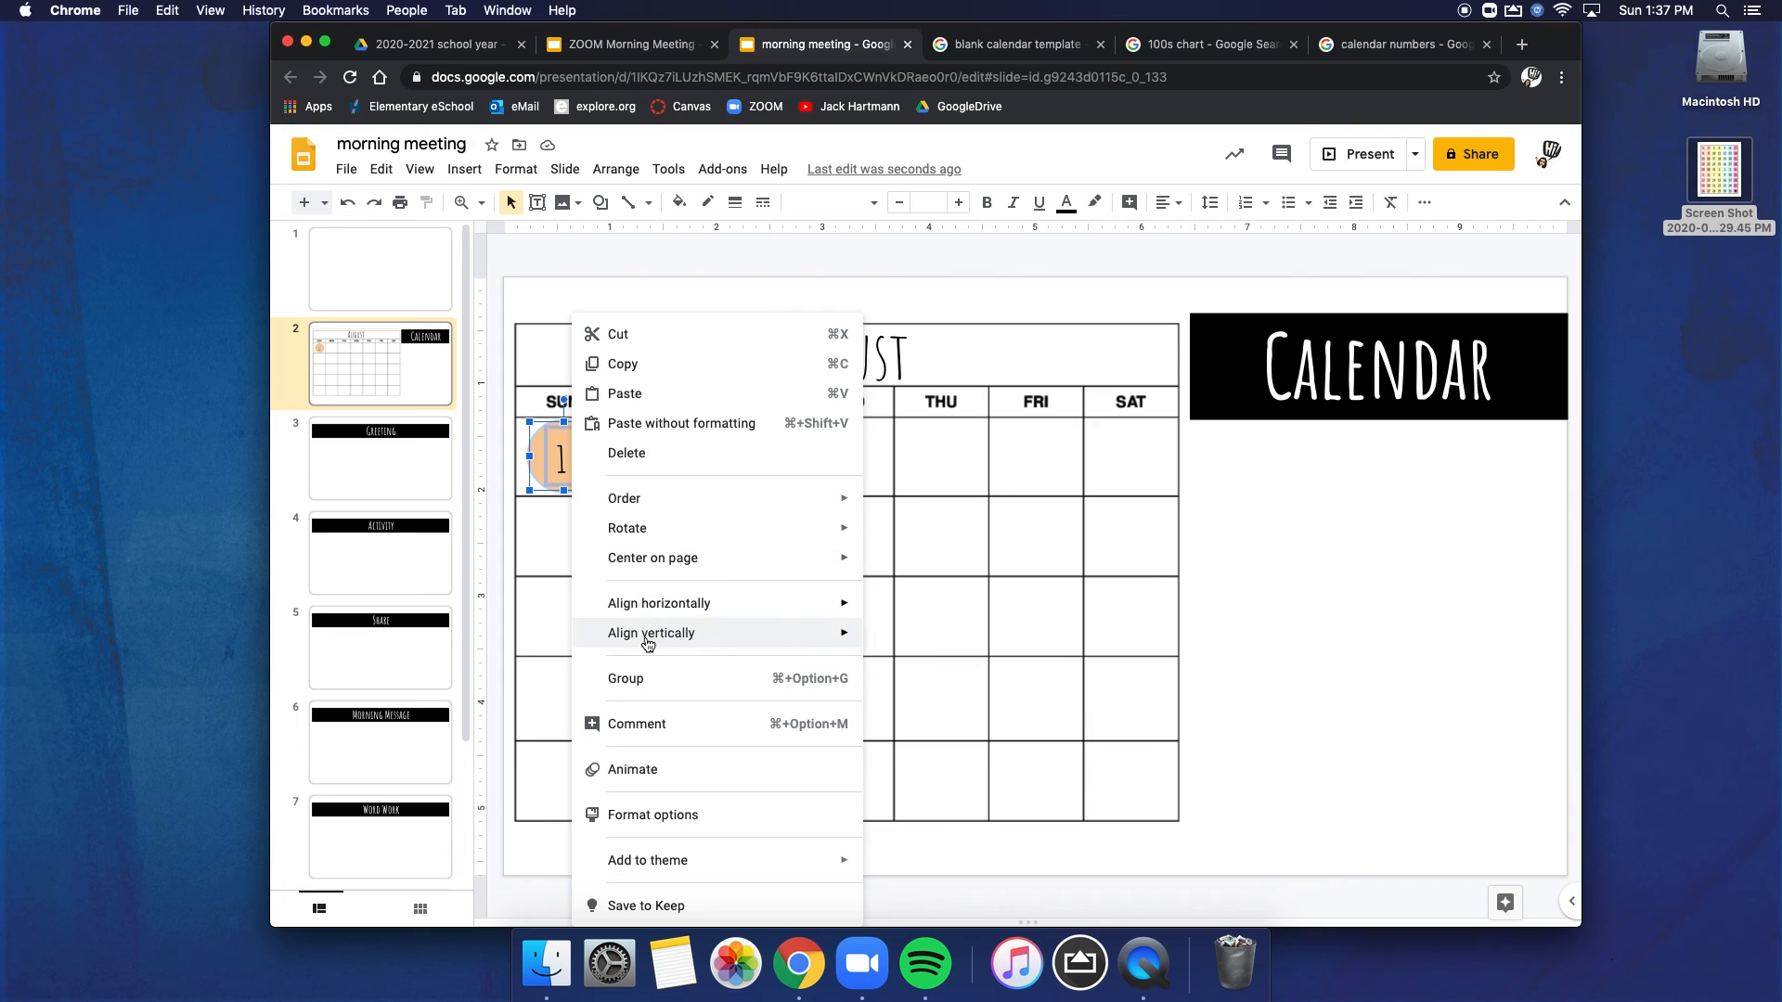
click(654, 686)
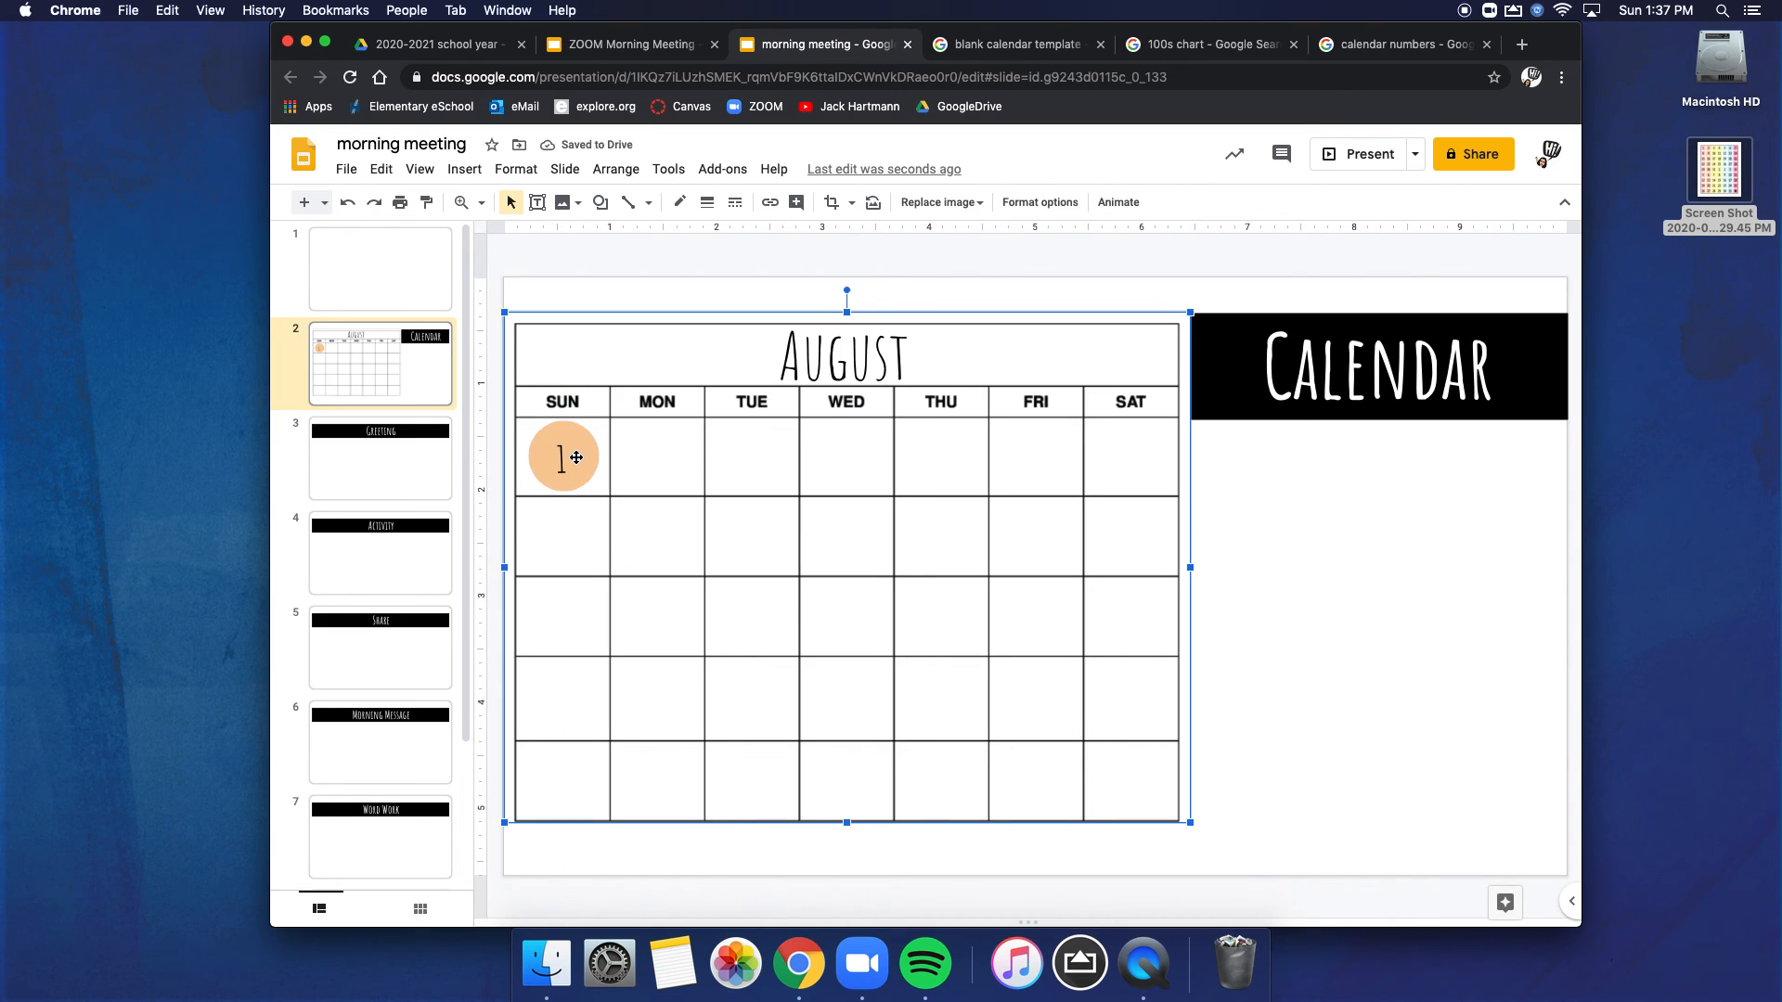
drag(569, 457, 1237, 473)
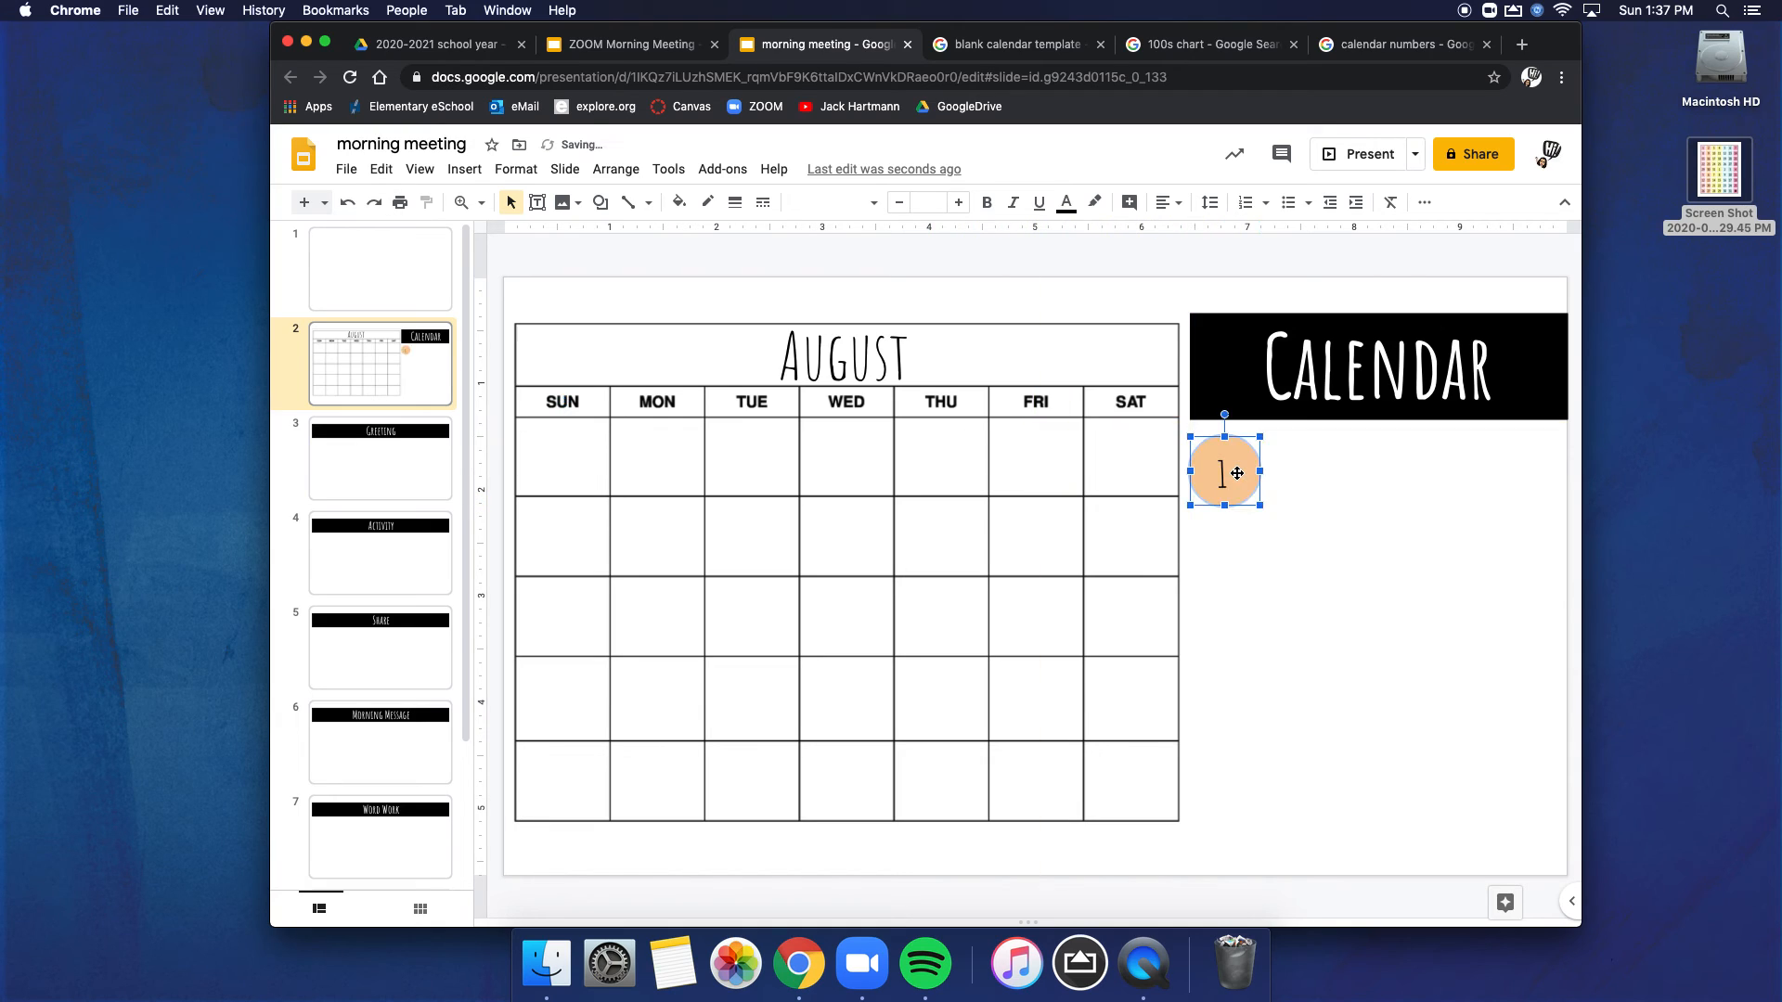
Step: Duplicate the numbered circle into six copies under the Calendar banner, four in the first row and two in the second
click(1316, 479)
click(1241, 475)
drag(1255, 477, 1226, 550)
drag(1315, 498, 1311, 570)
double_click(1413, 475)
click(1423, 481)
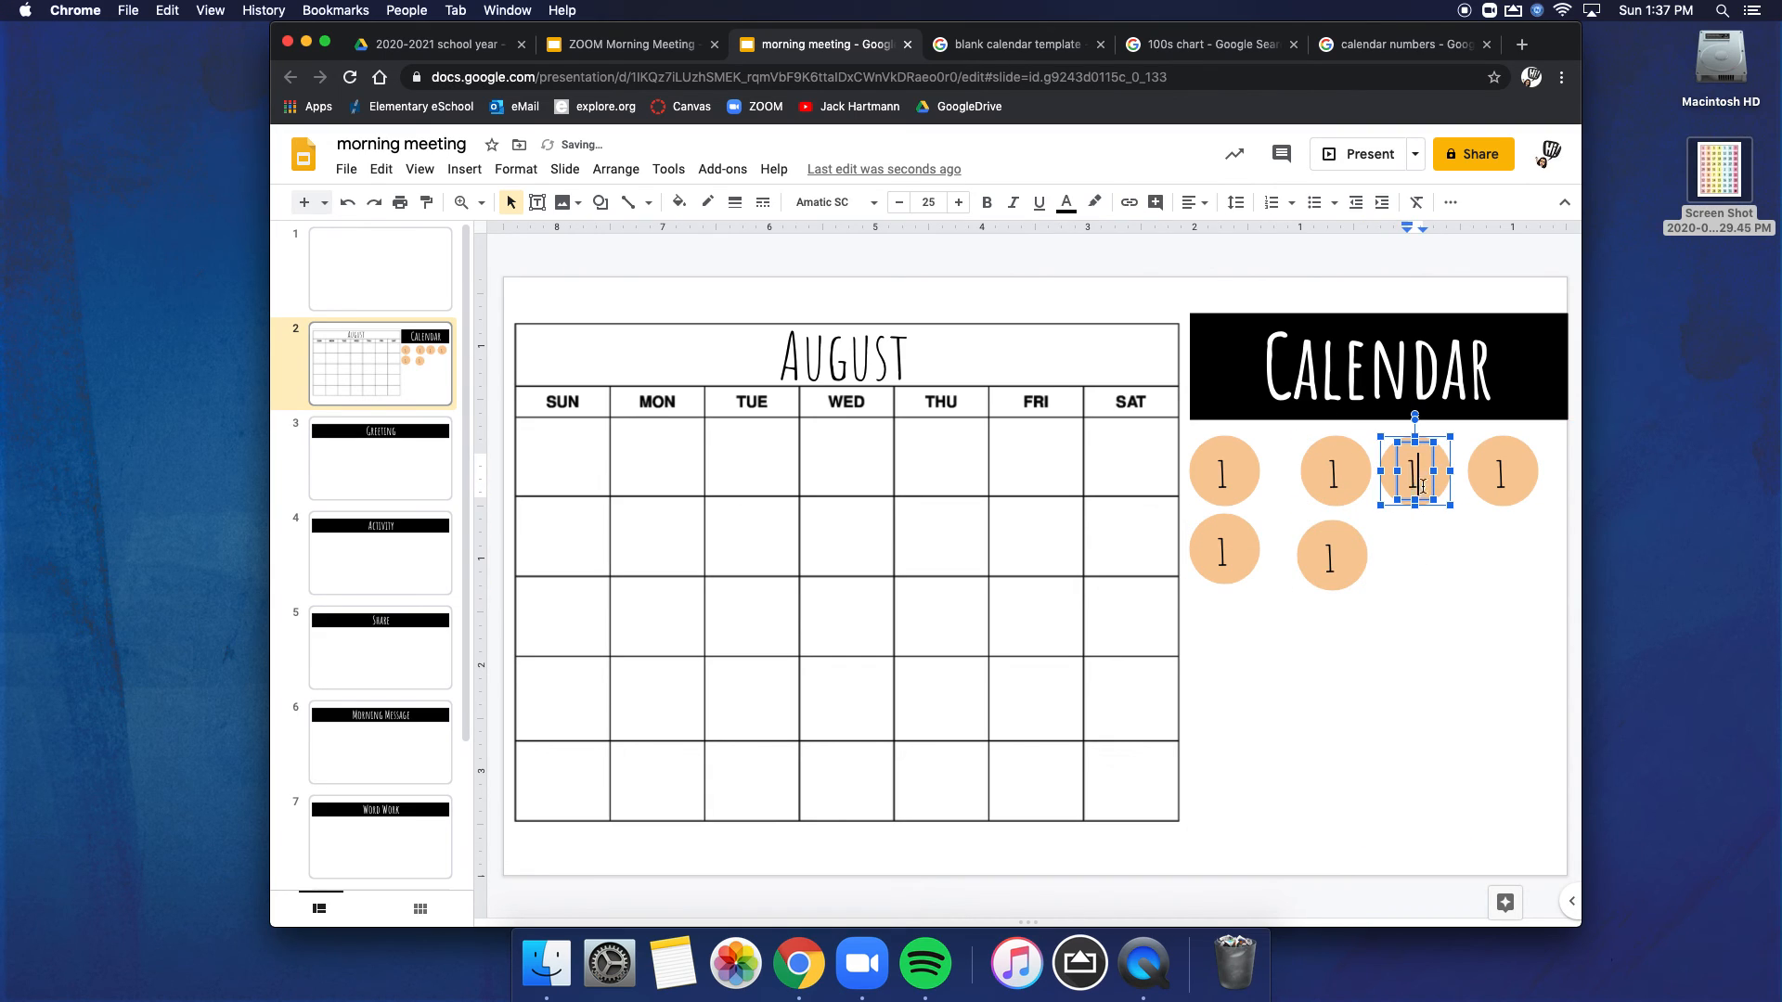
drag(1440, 480, 1442, 563)
key(super+z)
click(1440, 502)
click(1434, 486)
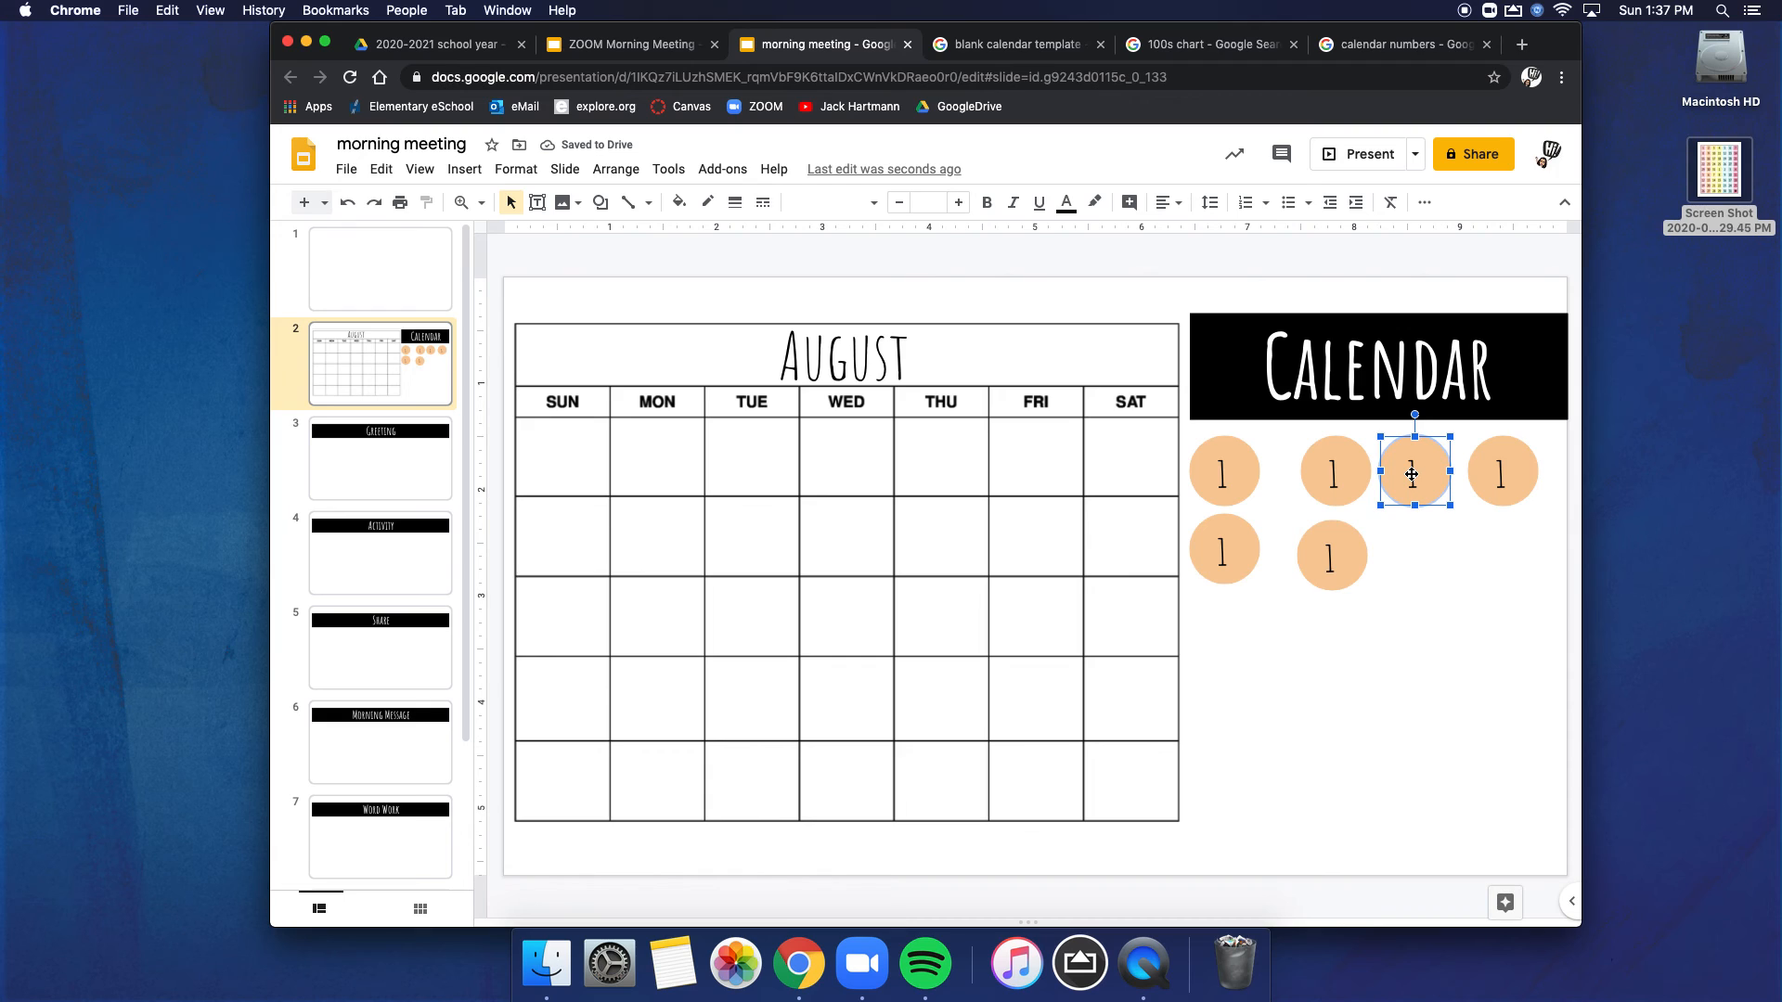
click(1413, 473)
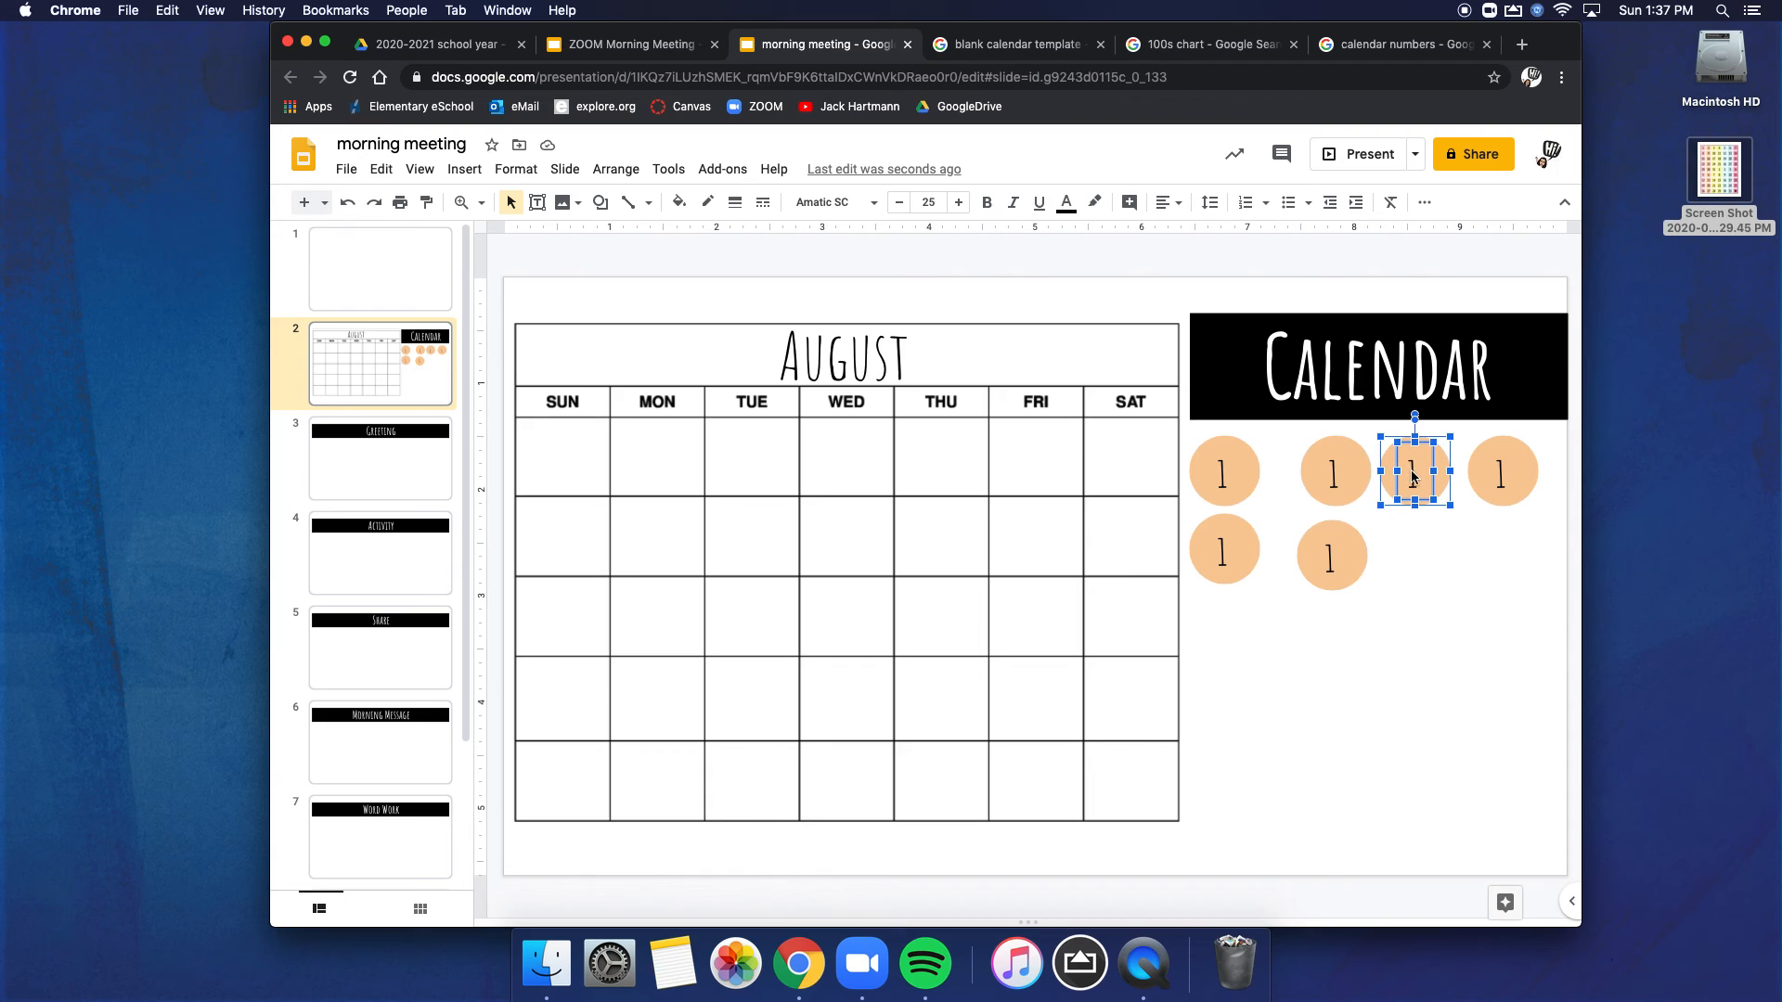
drag(1441, 465, 1448, 557)
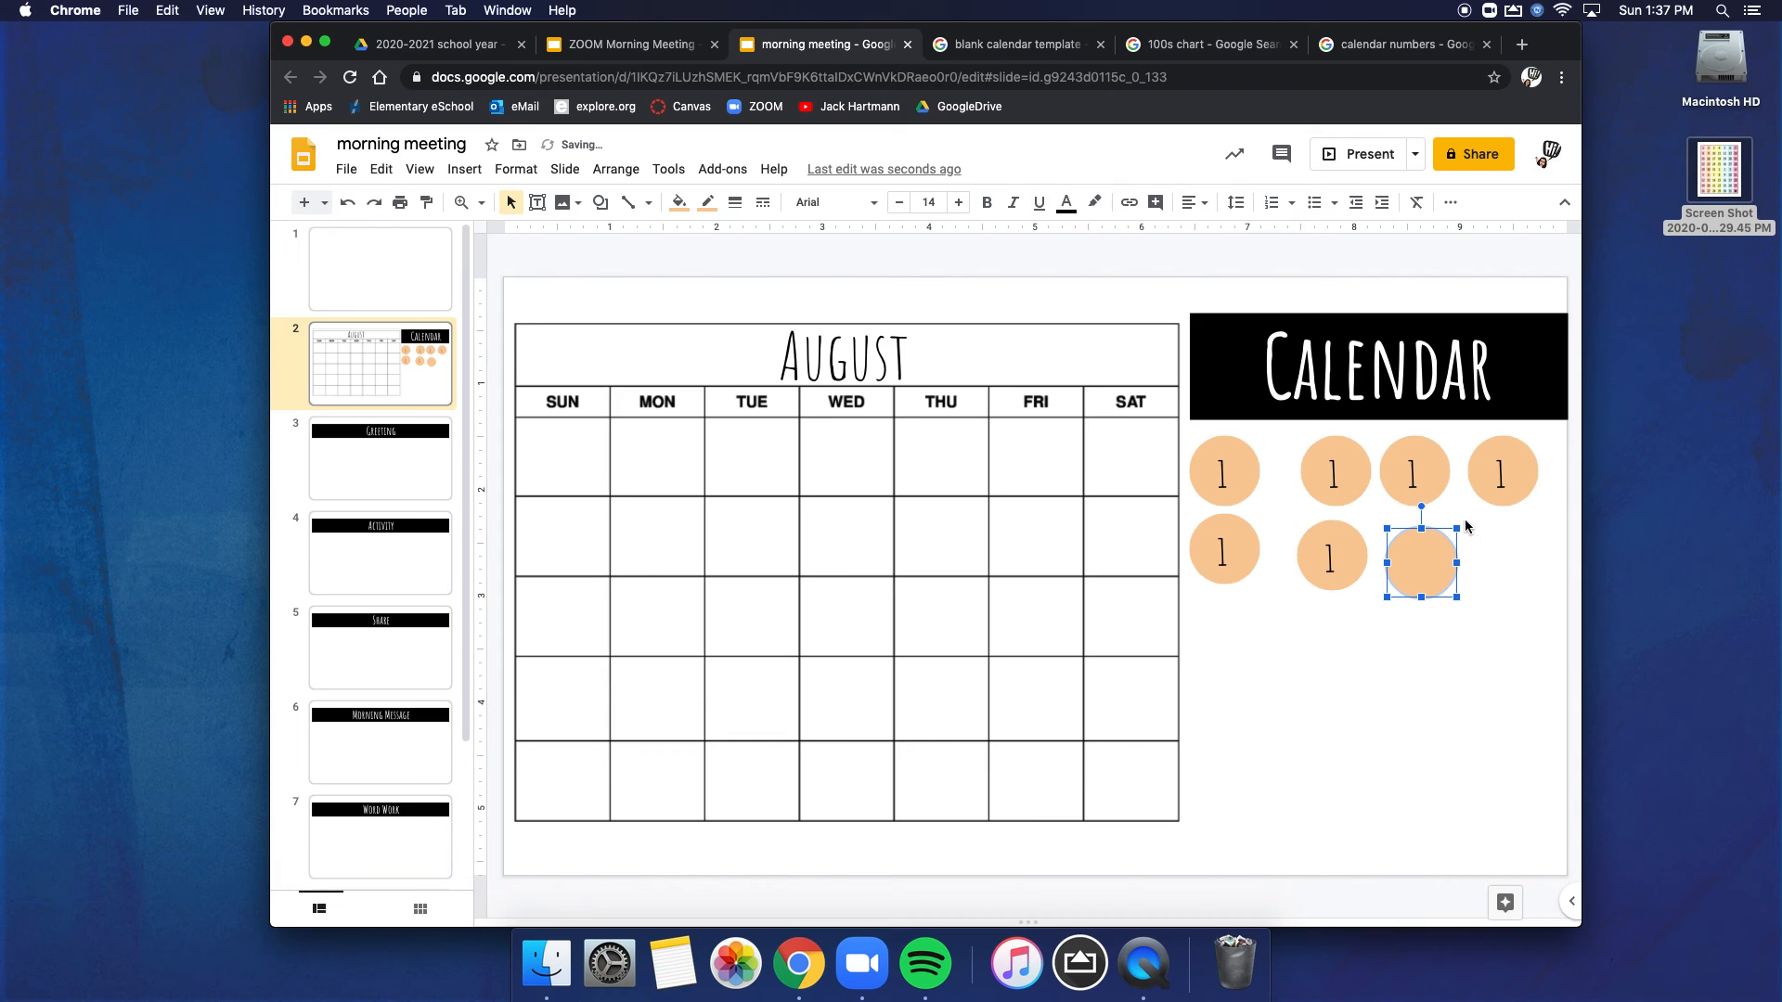
key(super+z)
click(1467, 533)
Step: Duplicate the grouped number 1 circle three more times, placing two copies in the second row and one below the second row's last circle
drag(1307, 521, 1372, 580)
right_click(1336, 561)
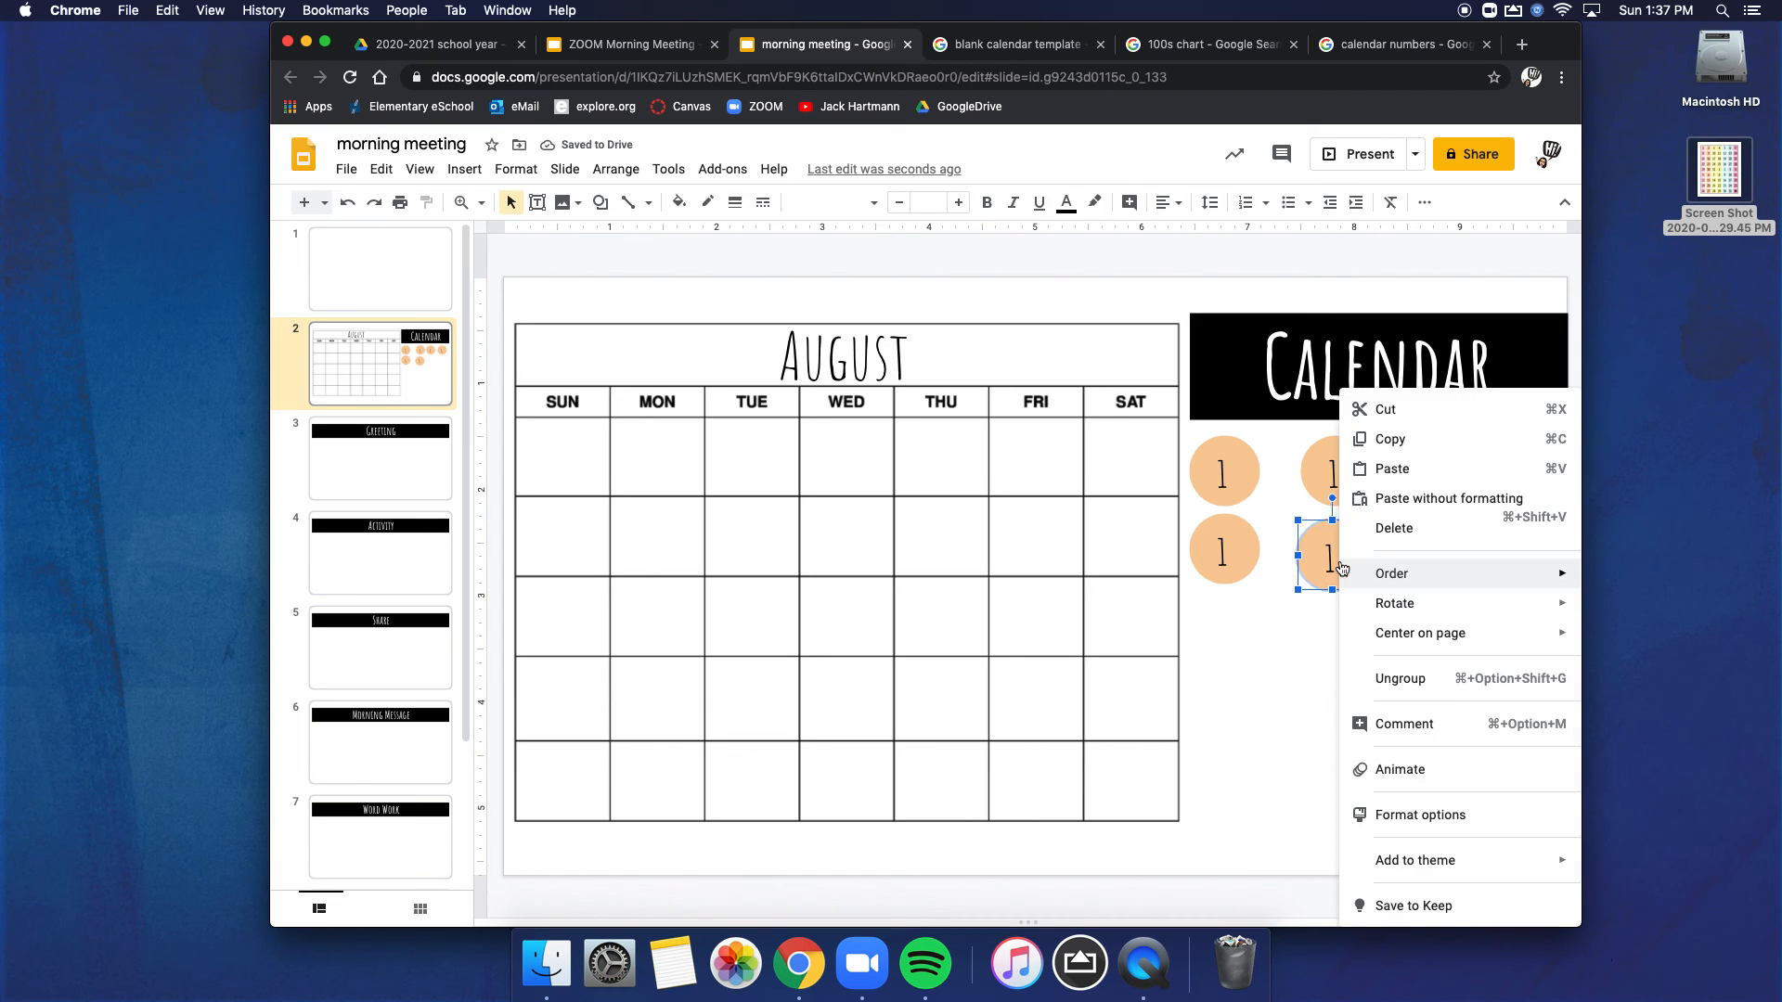
click(1328, 683)
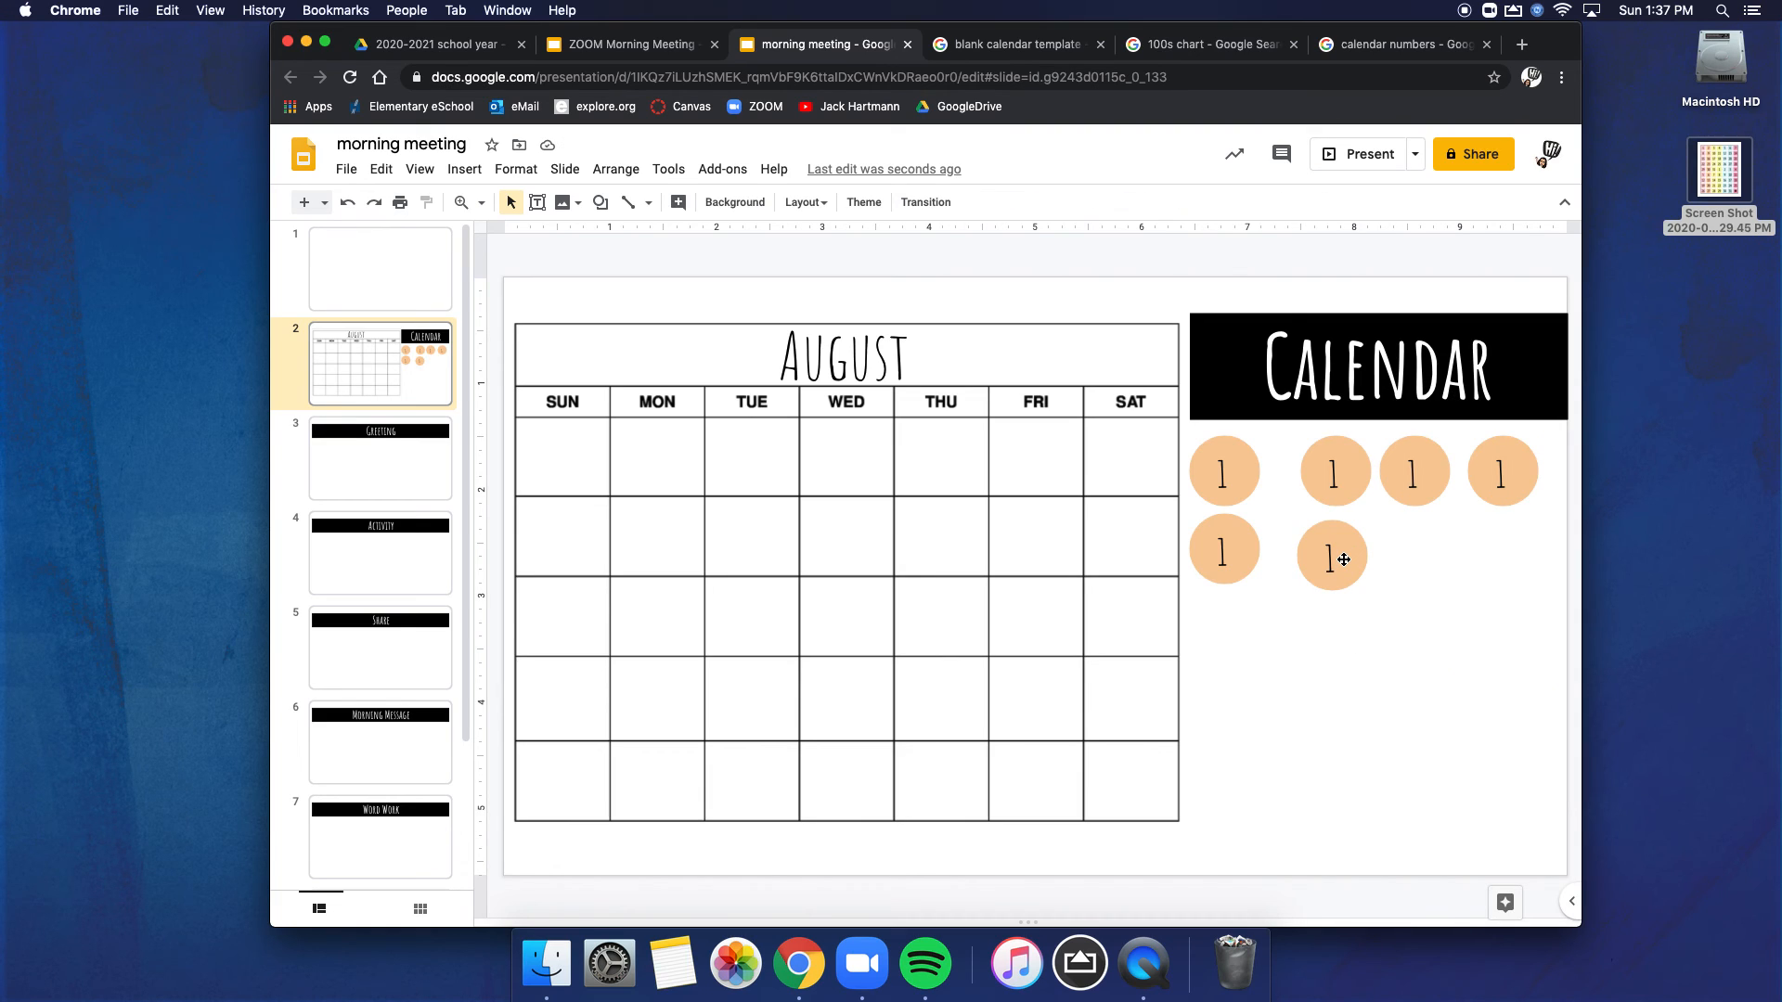
drag(1344, 559, 1518, 639)
click(1433, 583)
click(1476, 612)
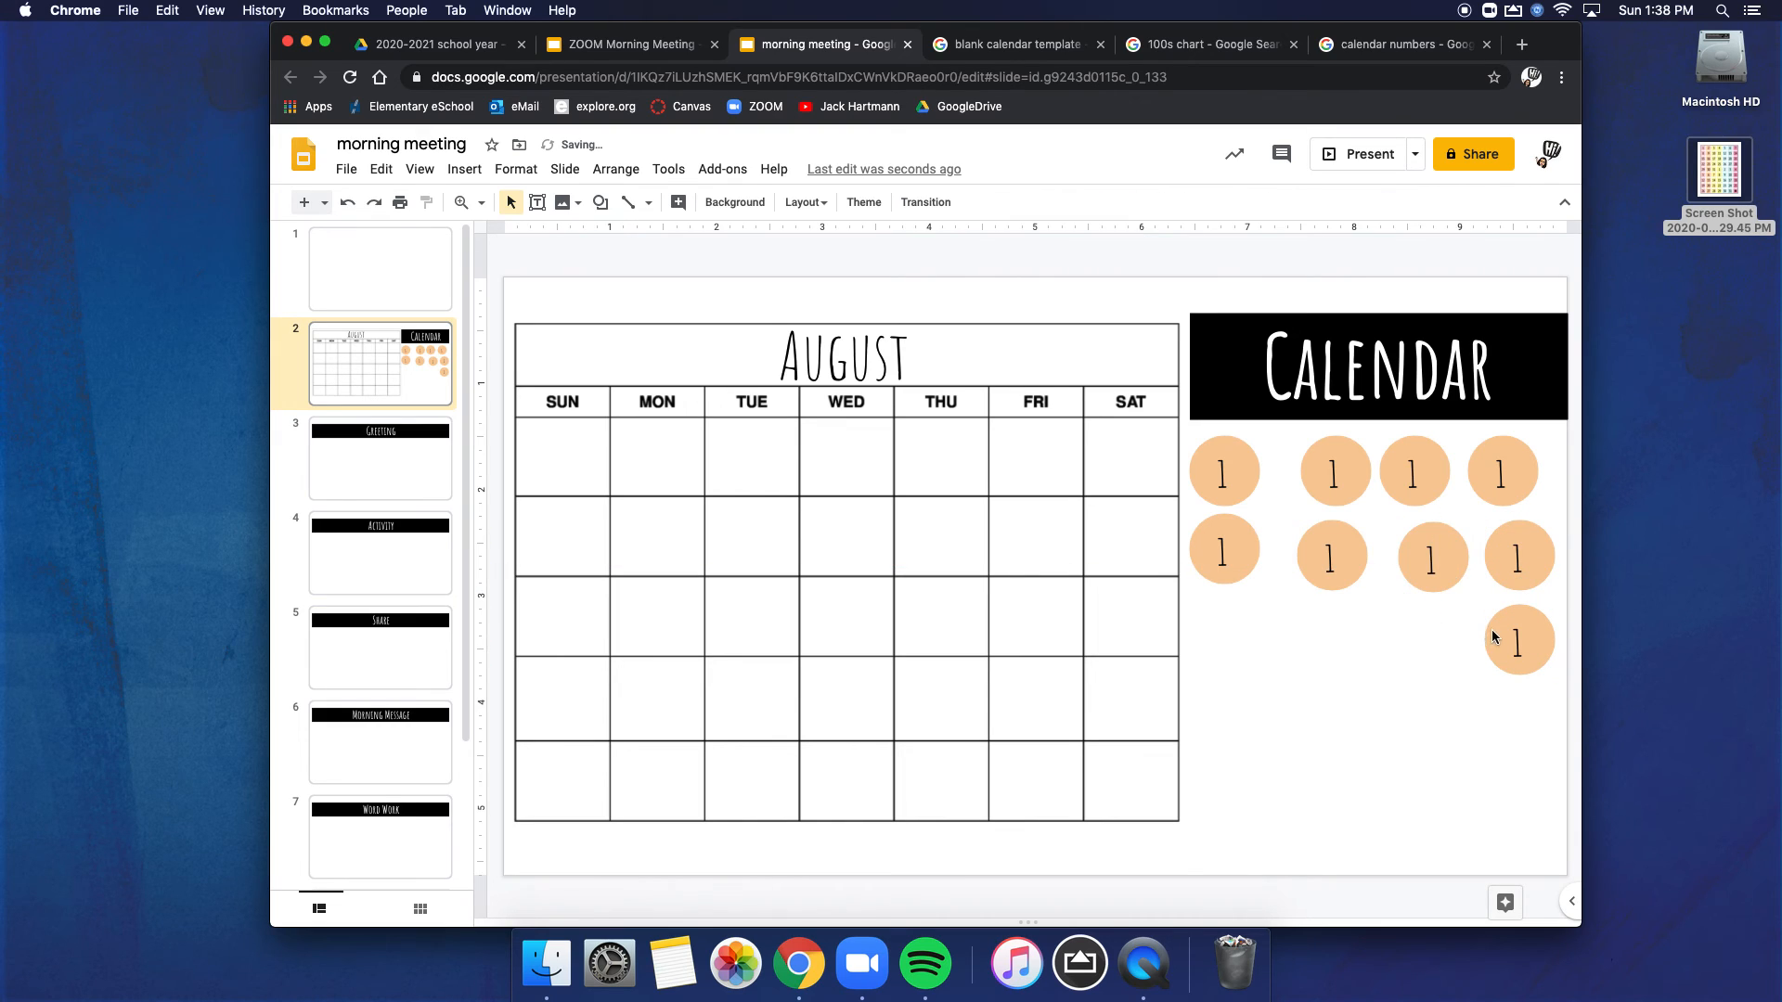
Step: Renumber the second, third and fourth circles in the first row as 2, 3 and 4
double_click(1334, 472)
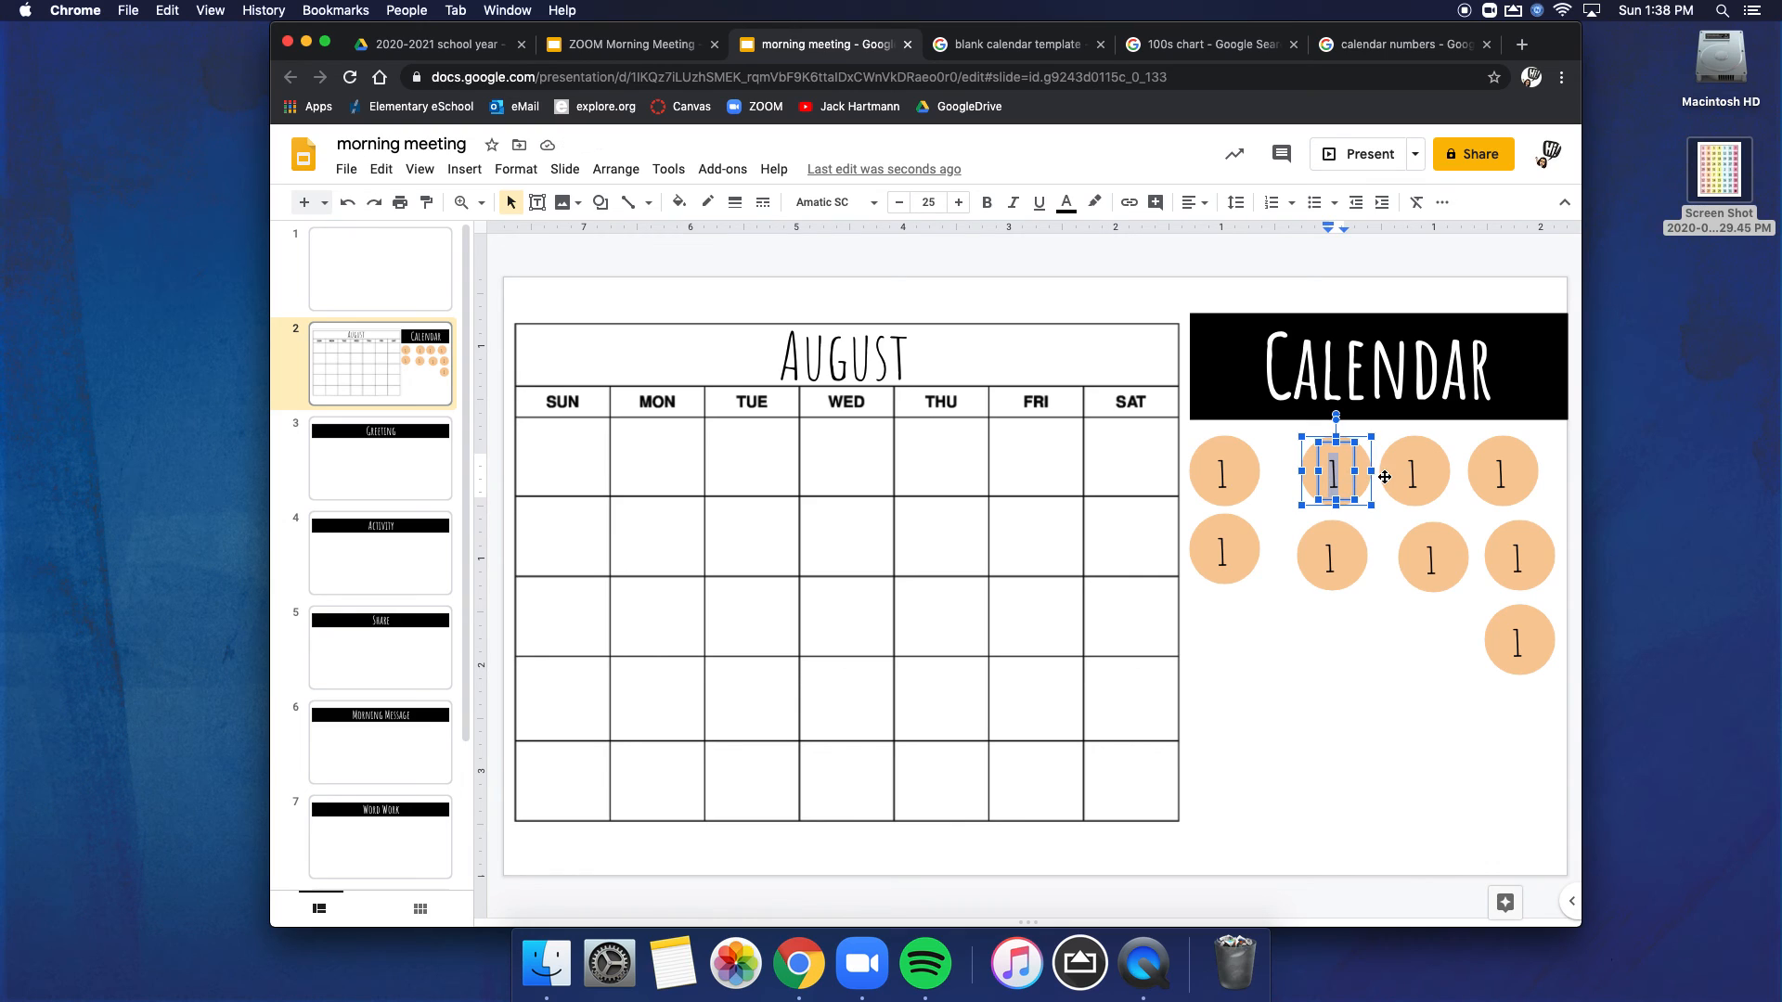
text(2)
double_click(1412, 472)
text(3)
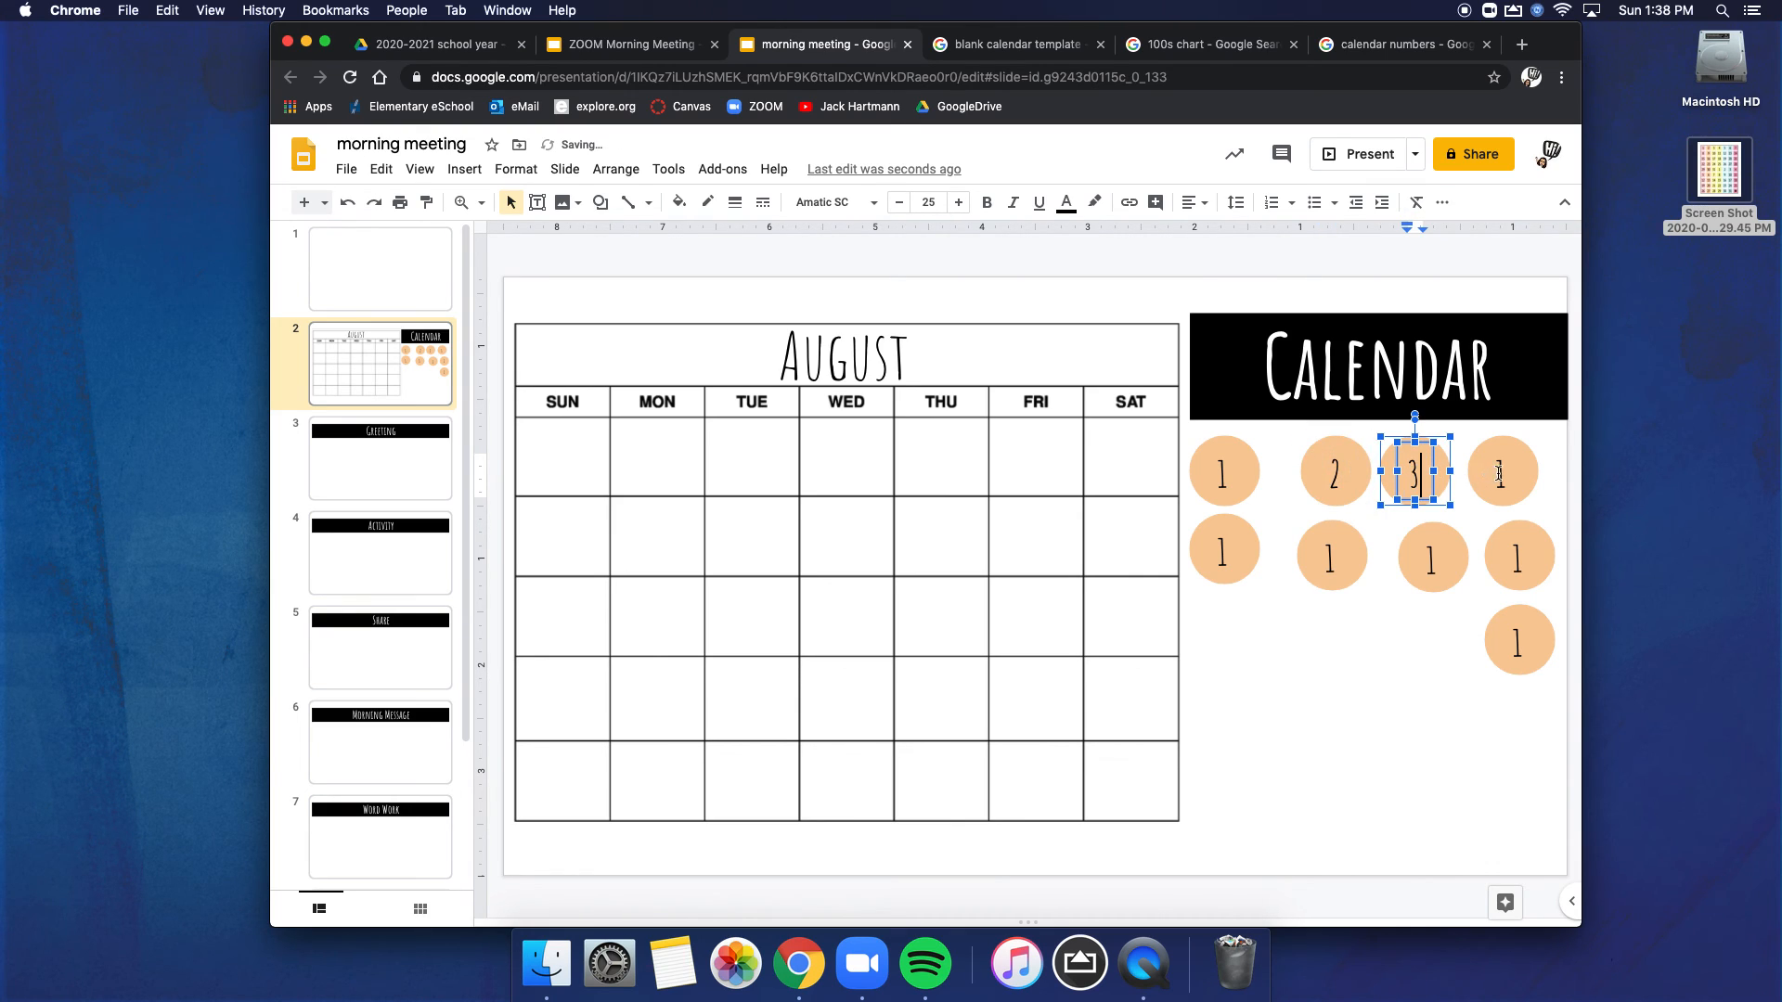
double_click(1503, 471)
text(4)
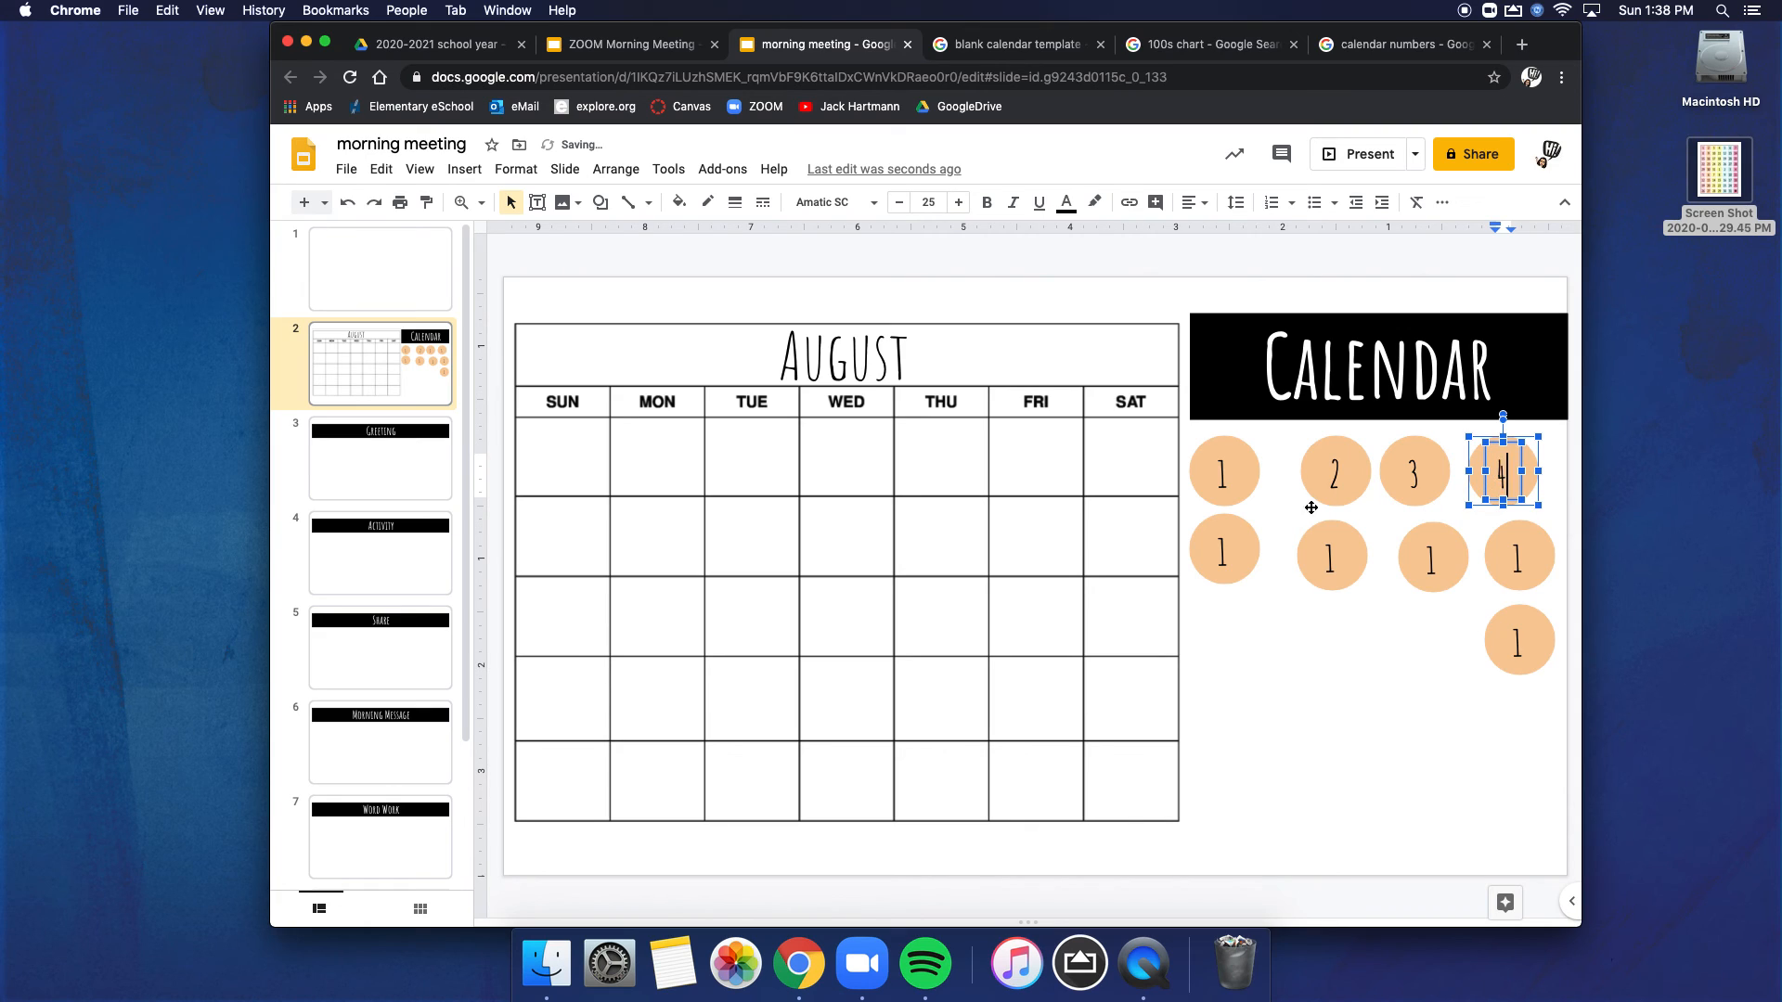
Step: Renumber the four second-row circles as 4, 5, 6 and 7, and the single circle below them as 8
double_click(1224, 548)
text(4)
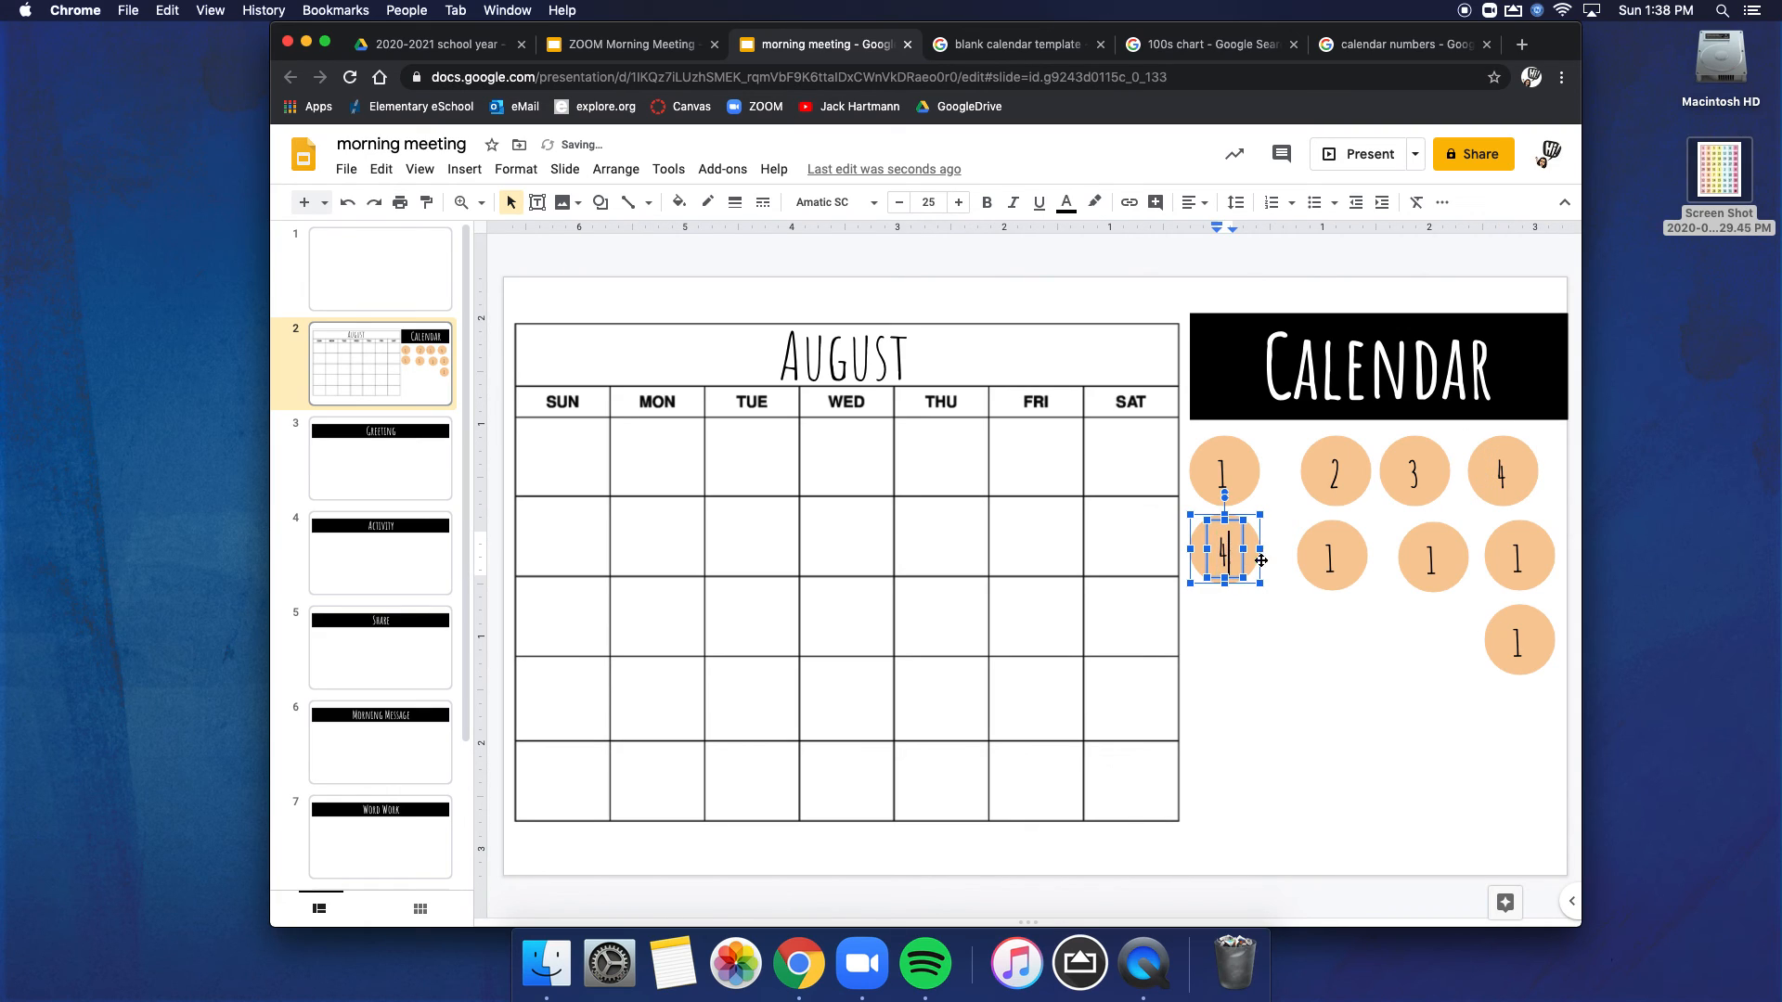
double_click(1330, 555)
text(5)
double_click(1430, 555)
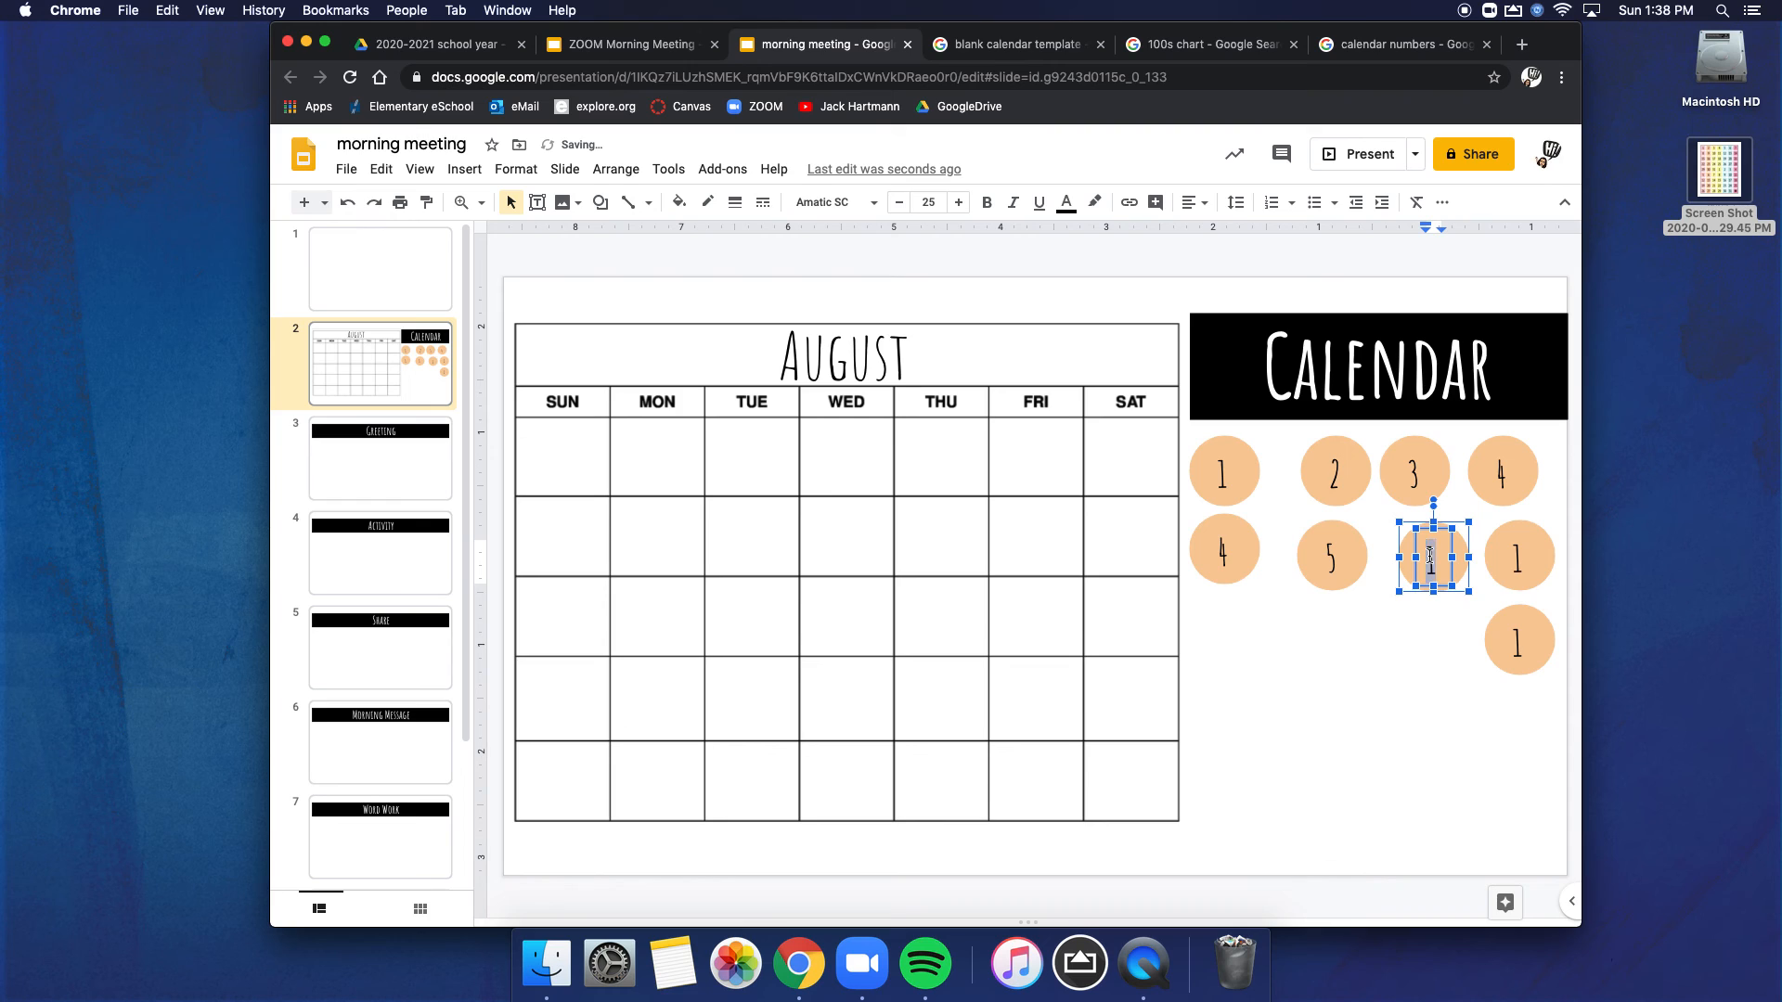
text(6)
double_click(1519, 555)
text(7)
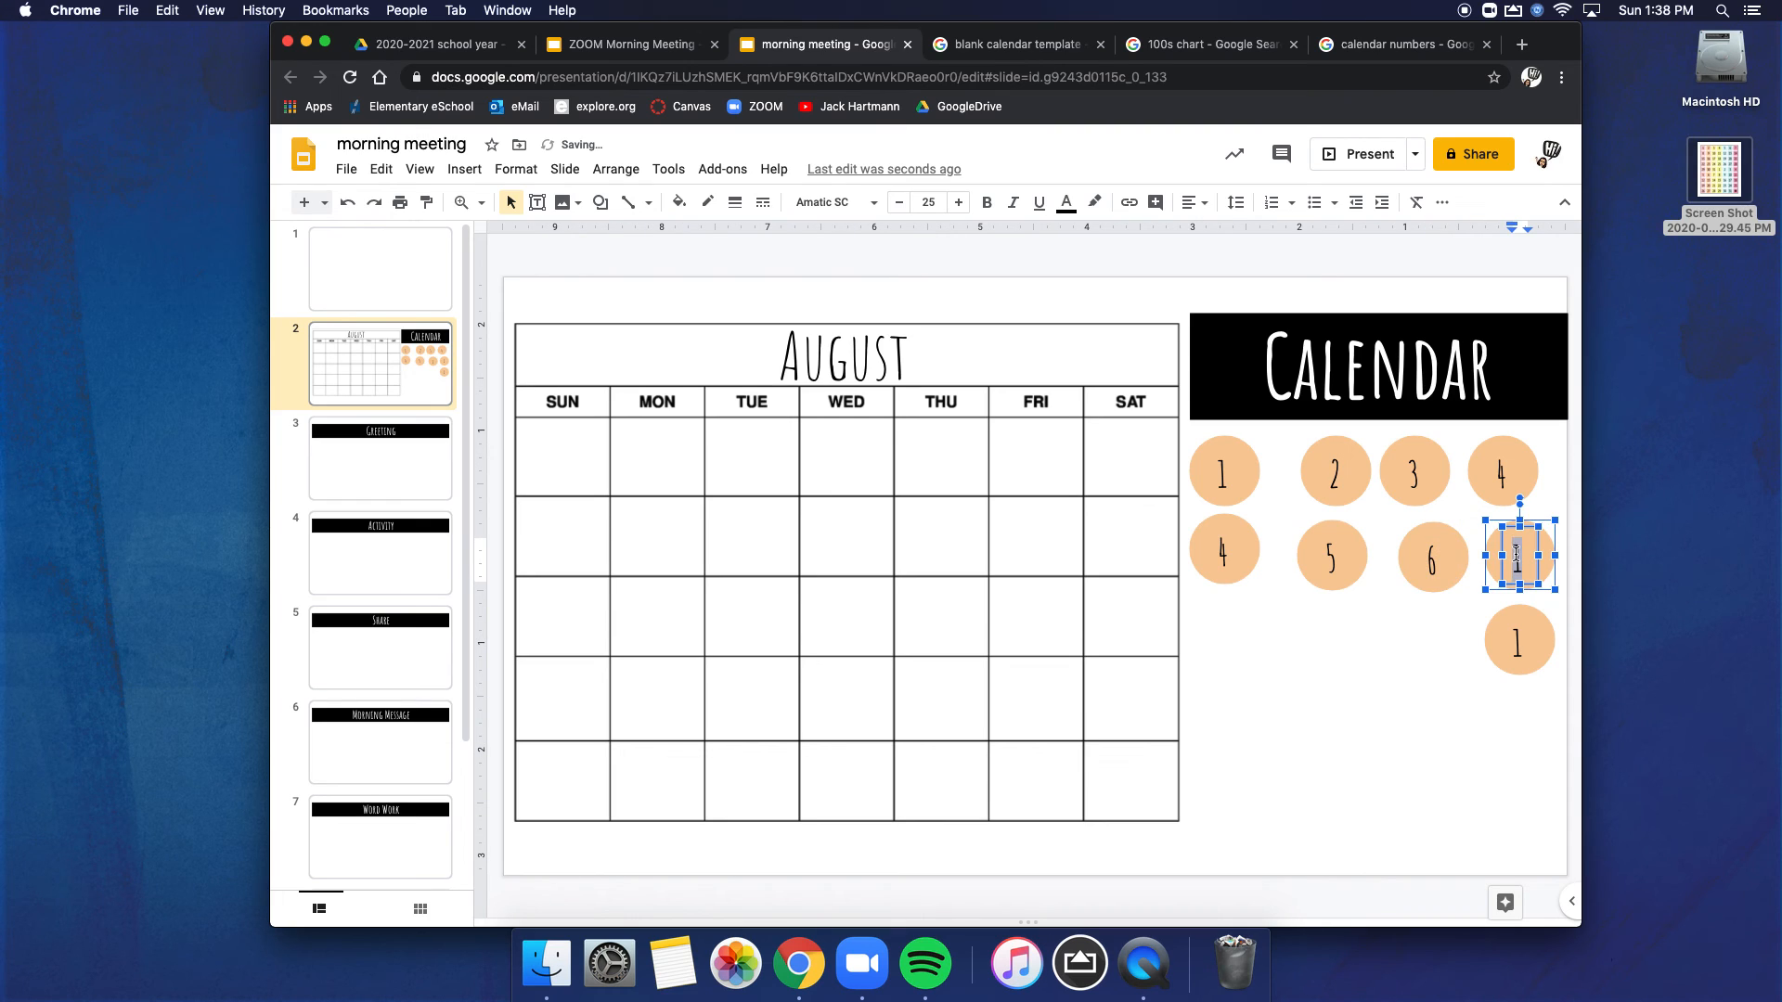
double_click(1519, 641)
text(8)
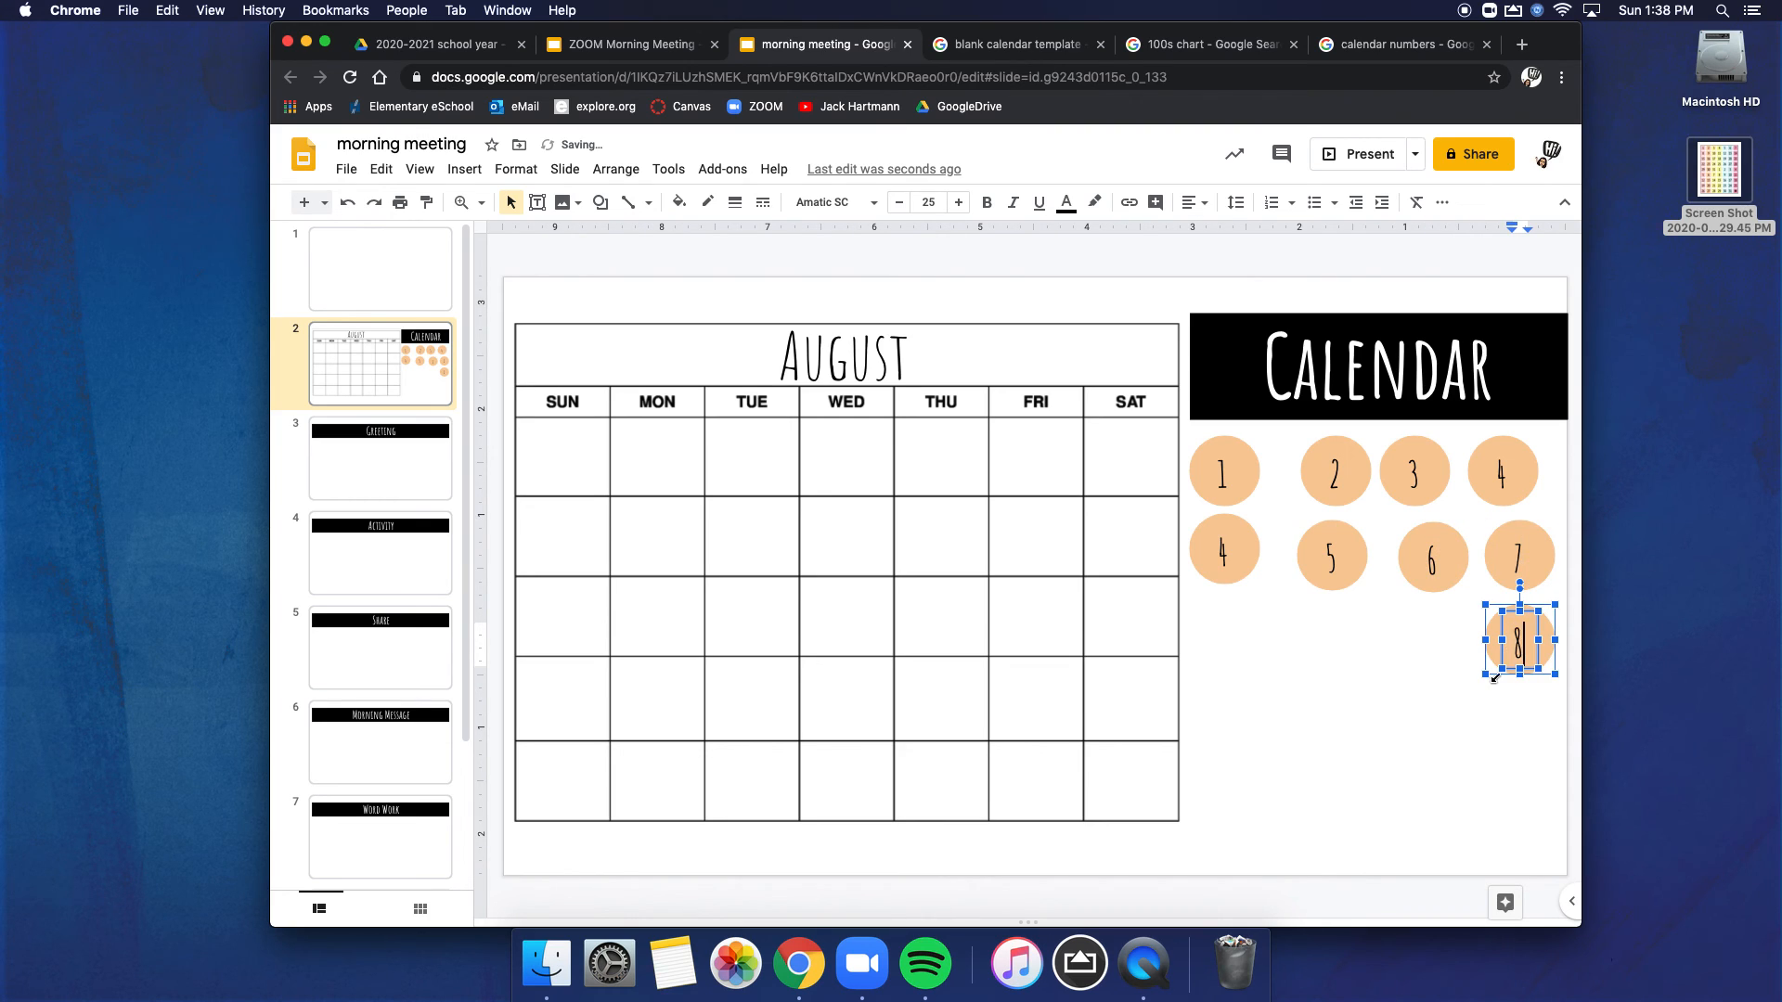
click(1466, 650)
click(1536, 654)
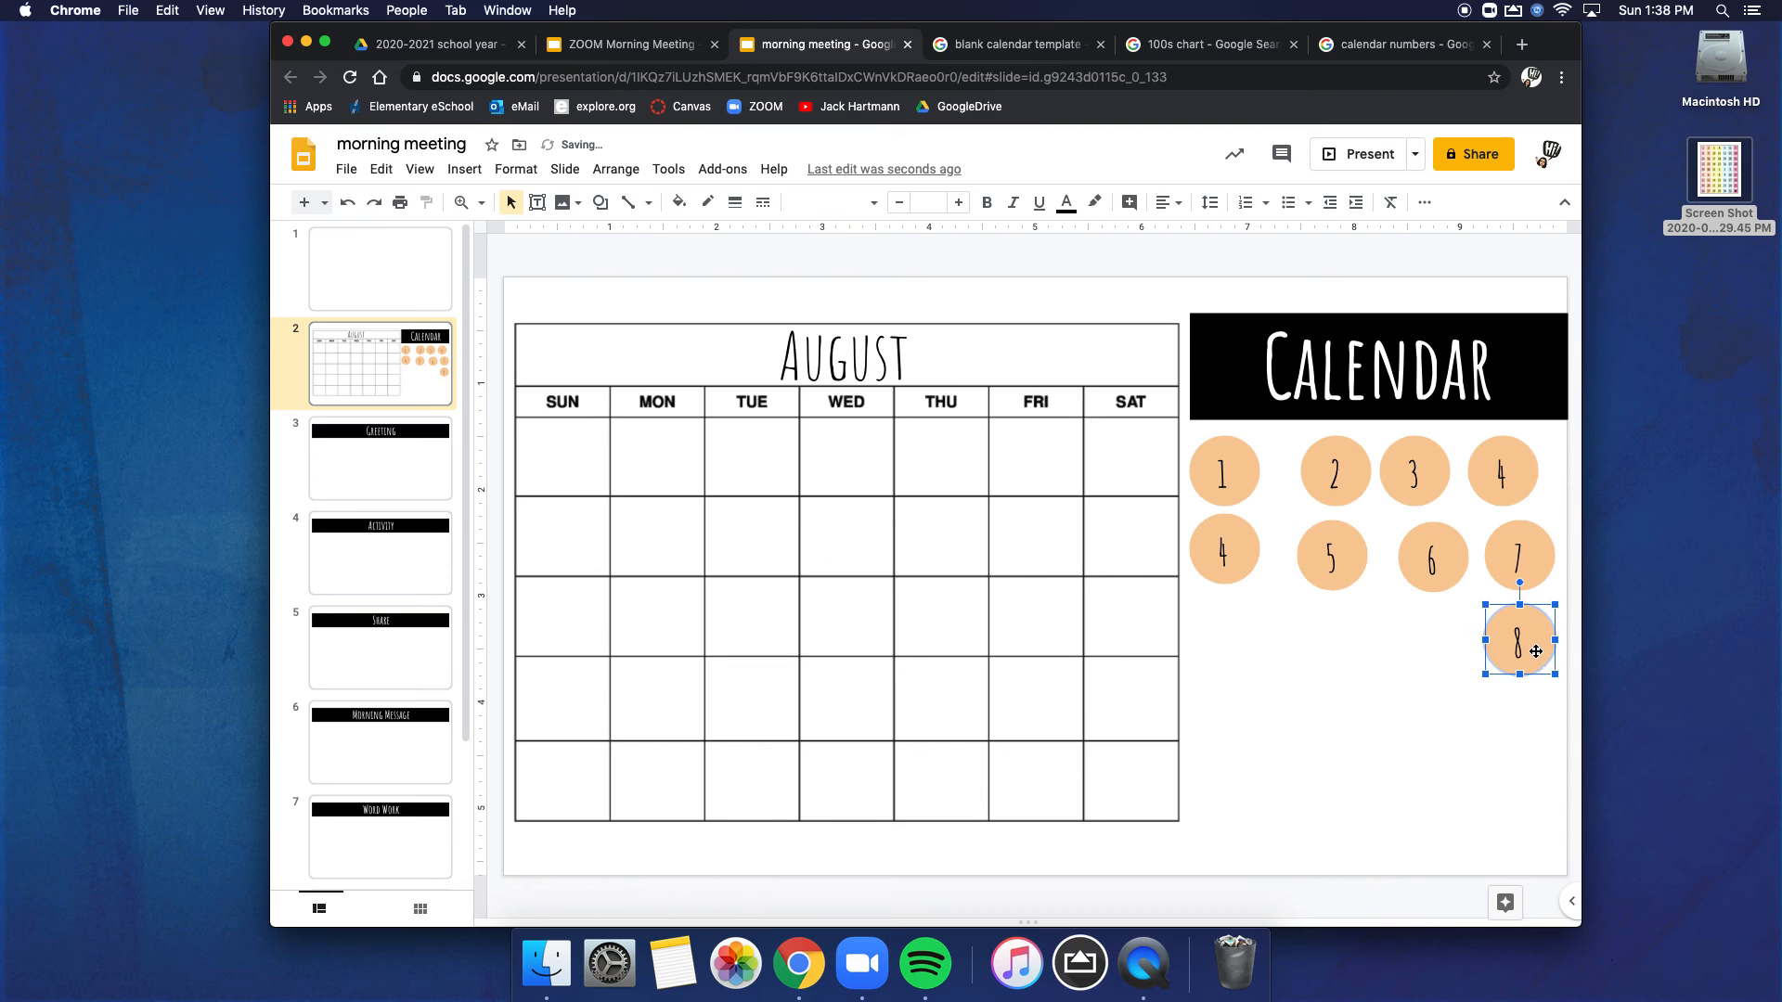
drag(1536, 654, 1431, 626)
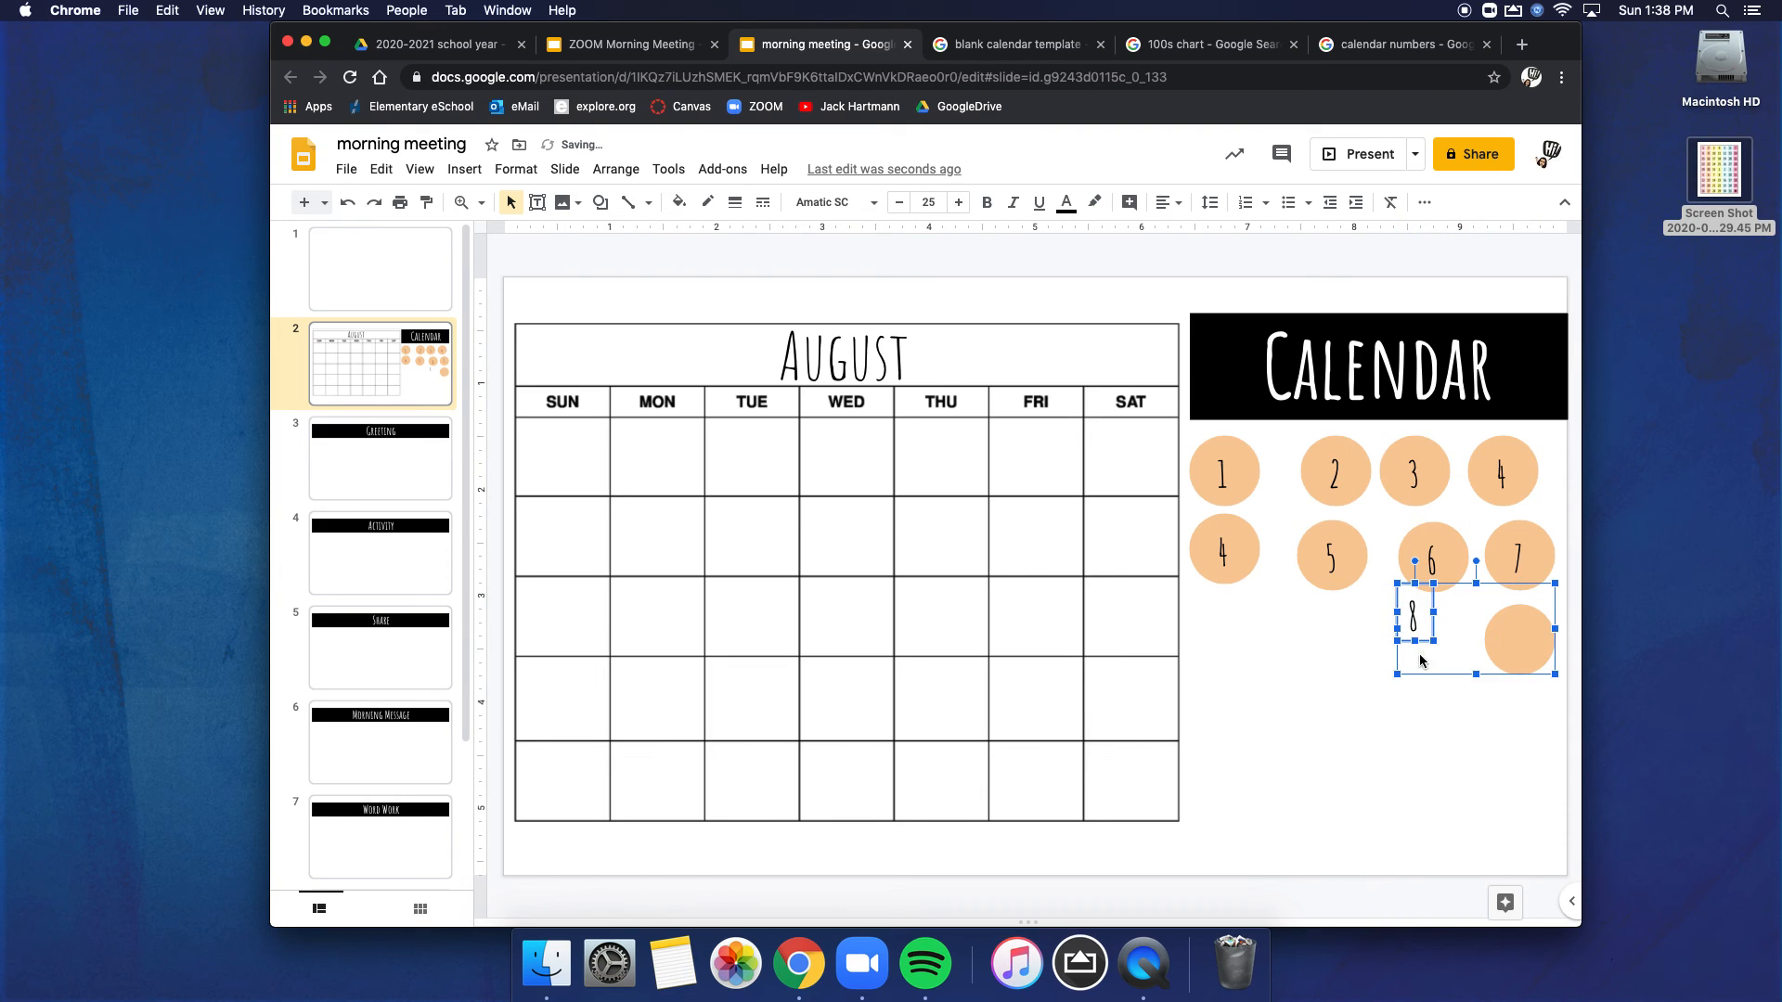
key(super+z)
Step: Move the whole number 8 circle into the second Sunday cell of the August grid and the number 1 circle into the first Sunday cell
click(1448, 650)
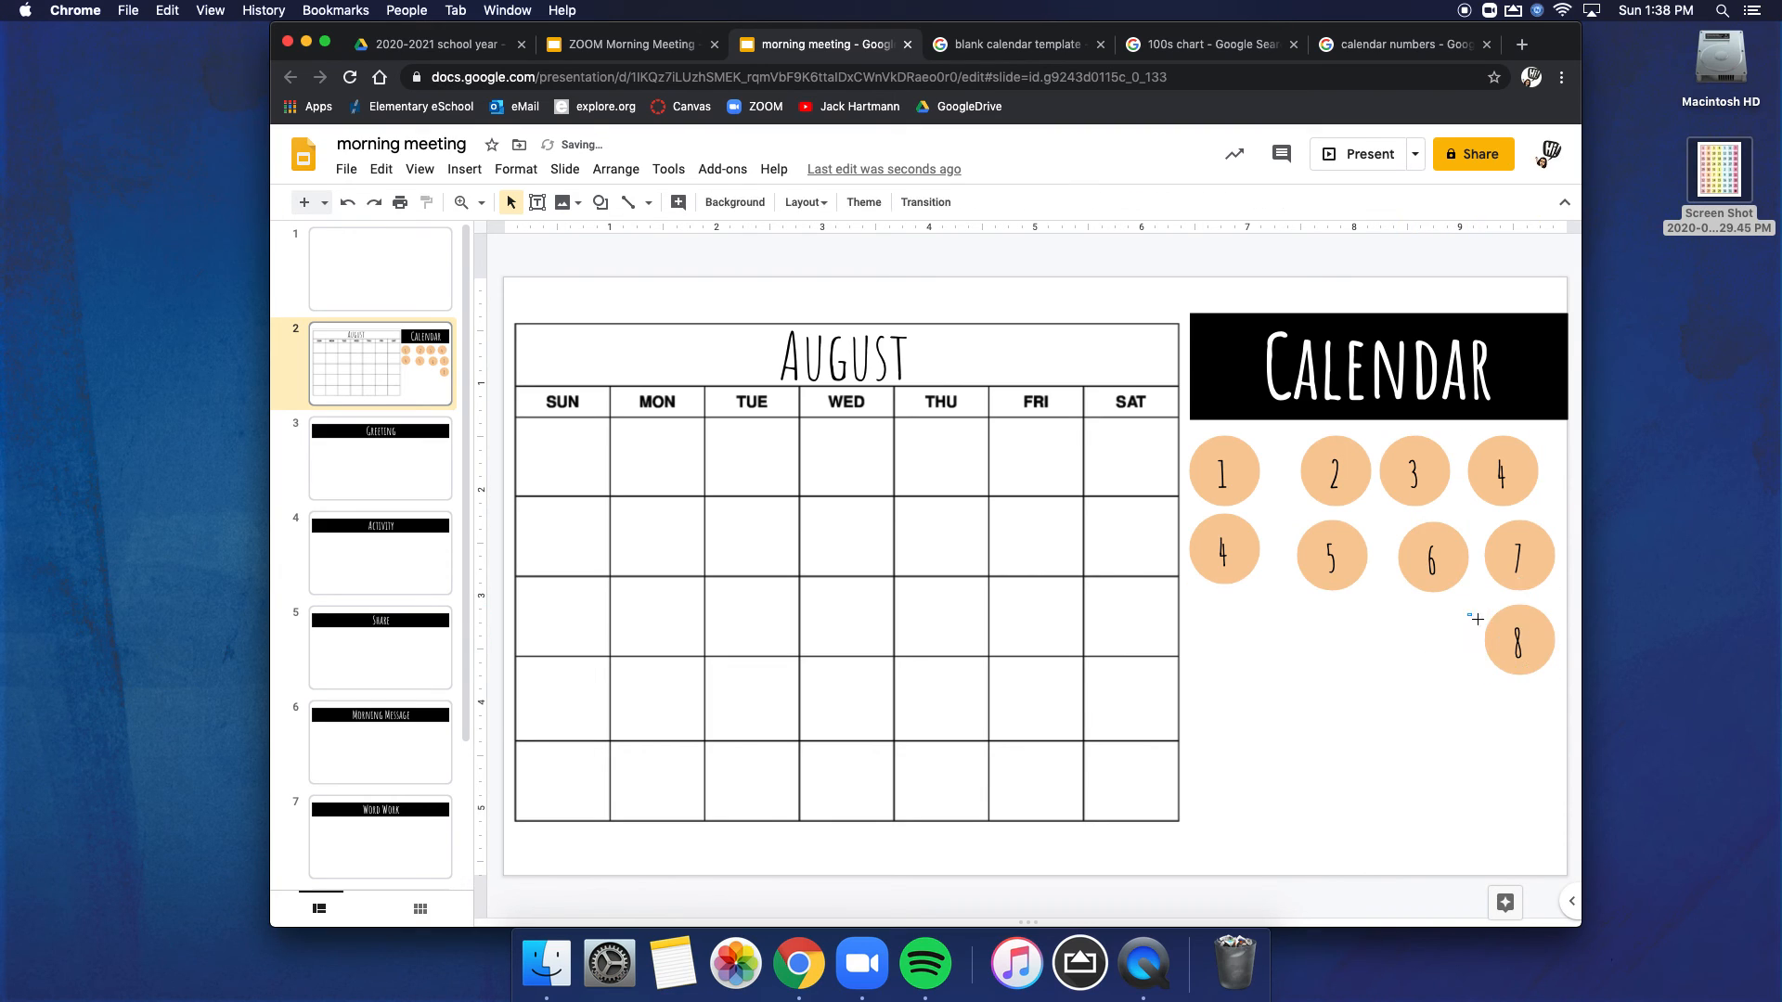
click(1532, 657)
drag(1532, 657, 553, 555)
click(1360, 699)
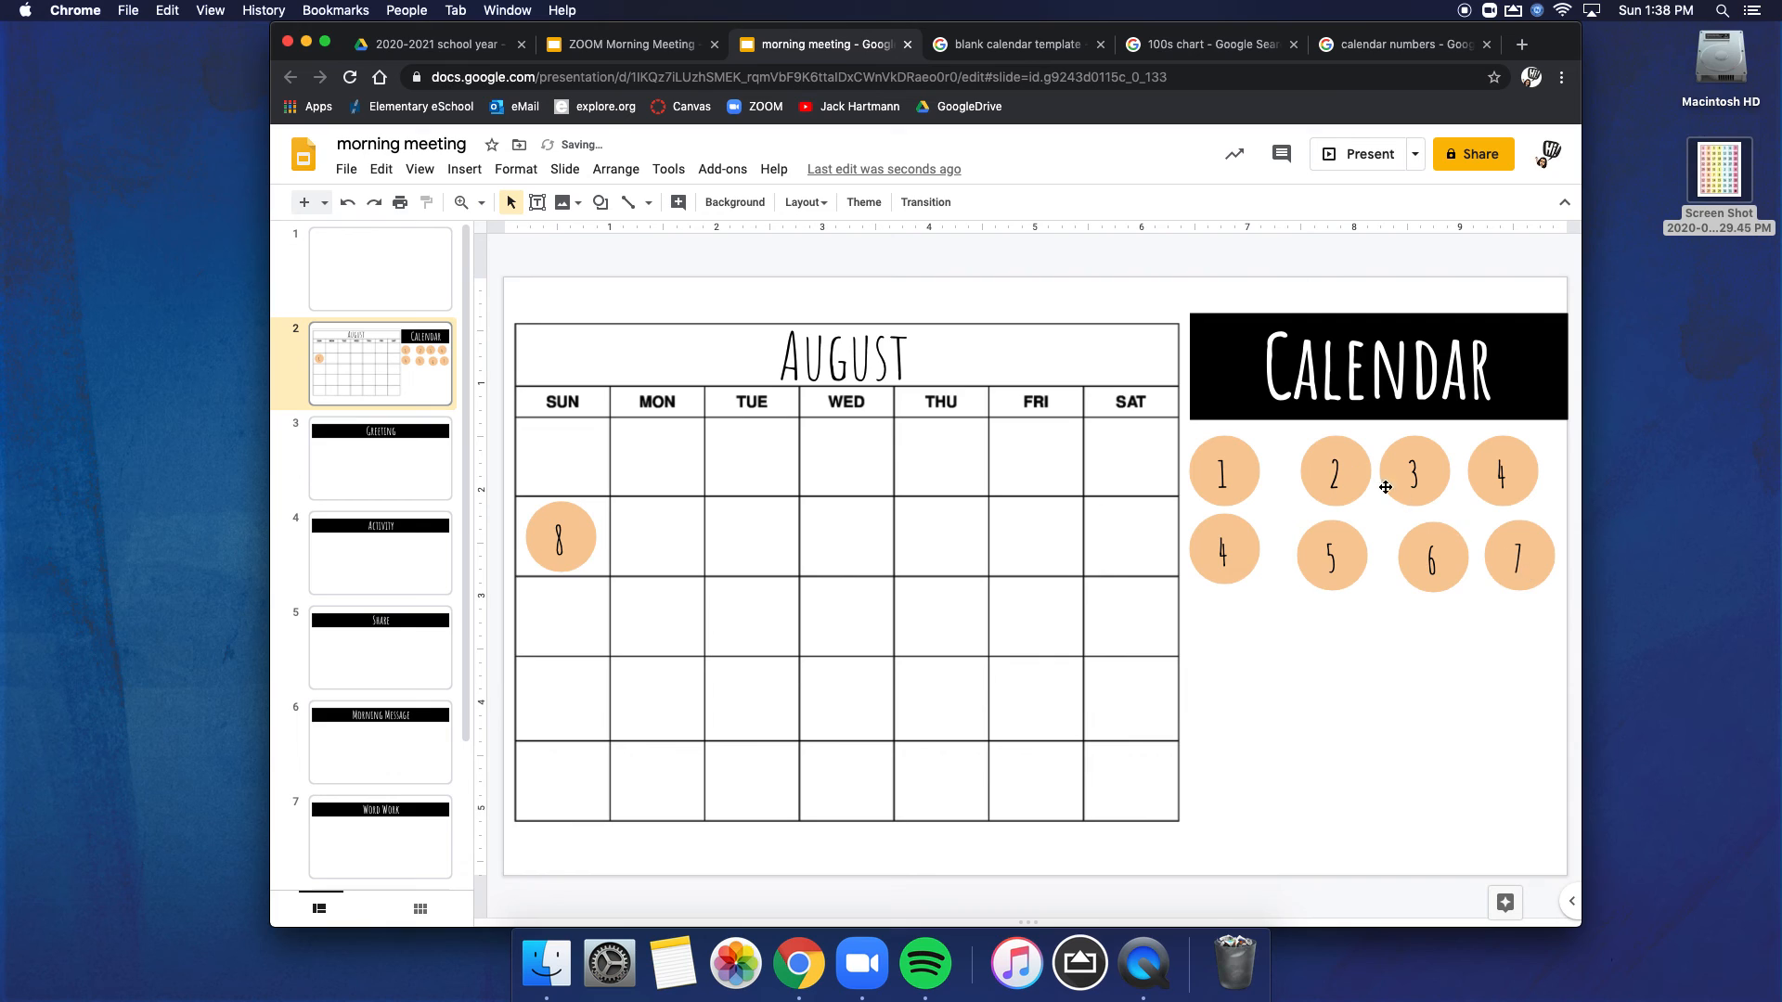
click(1196, 442)
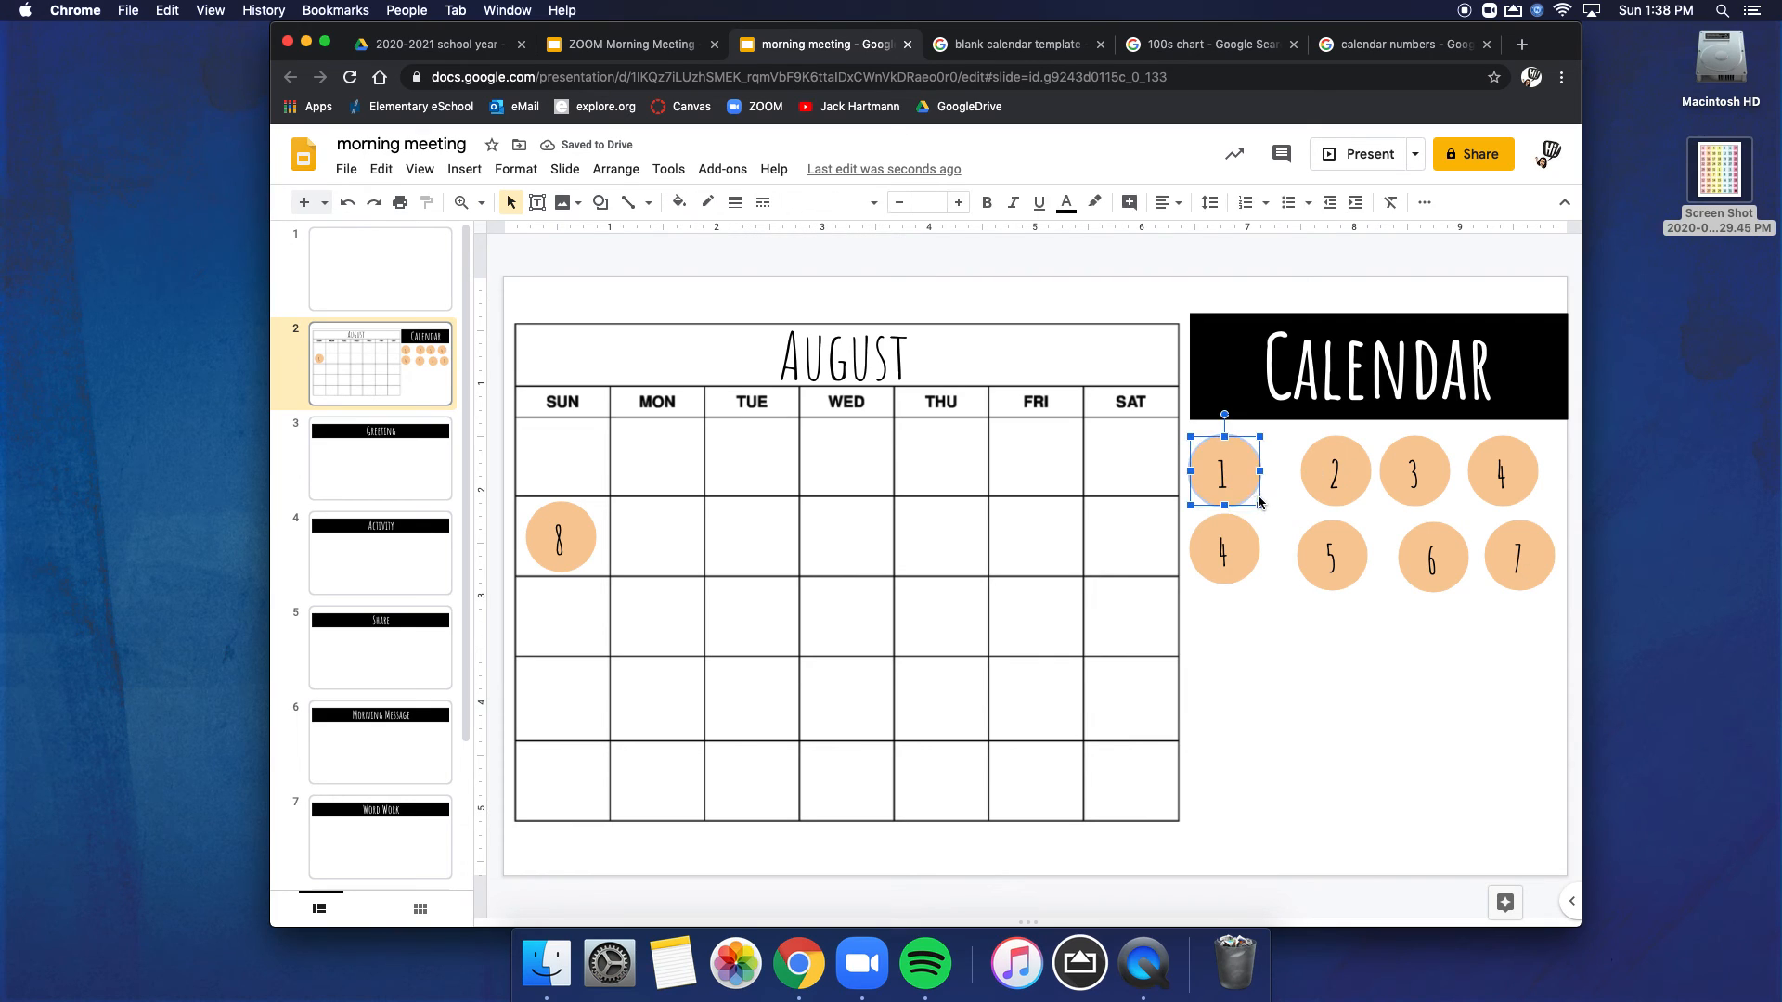
drag(1113, 474, 586, 470)
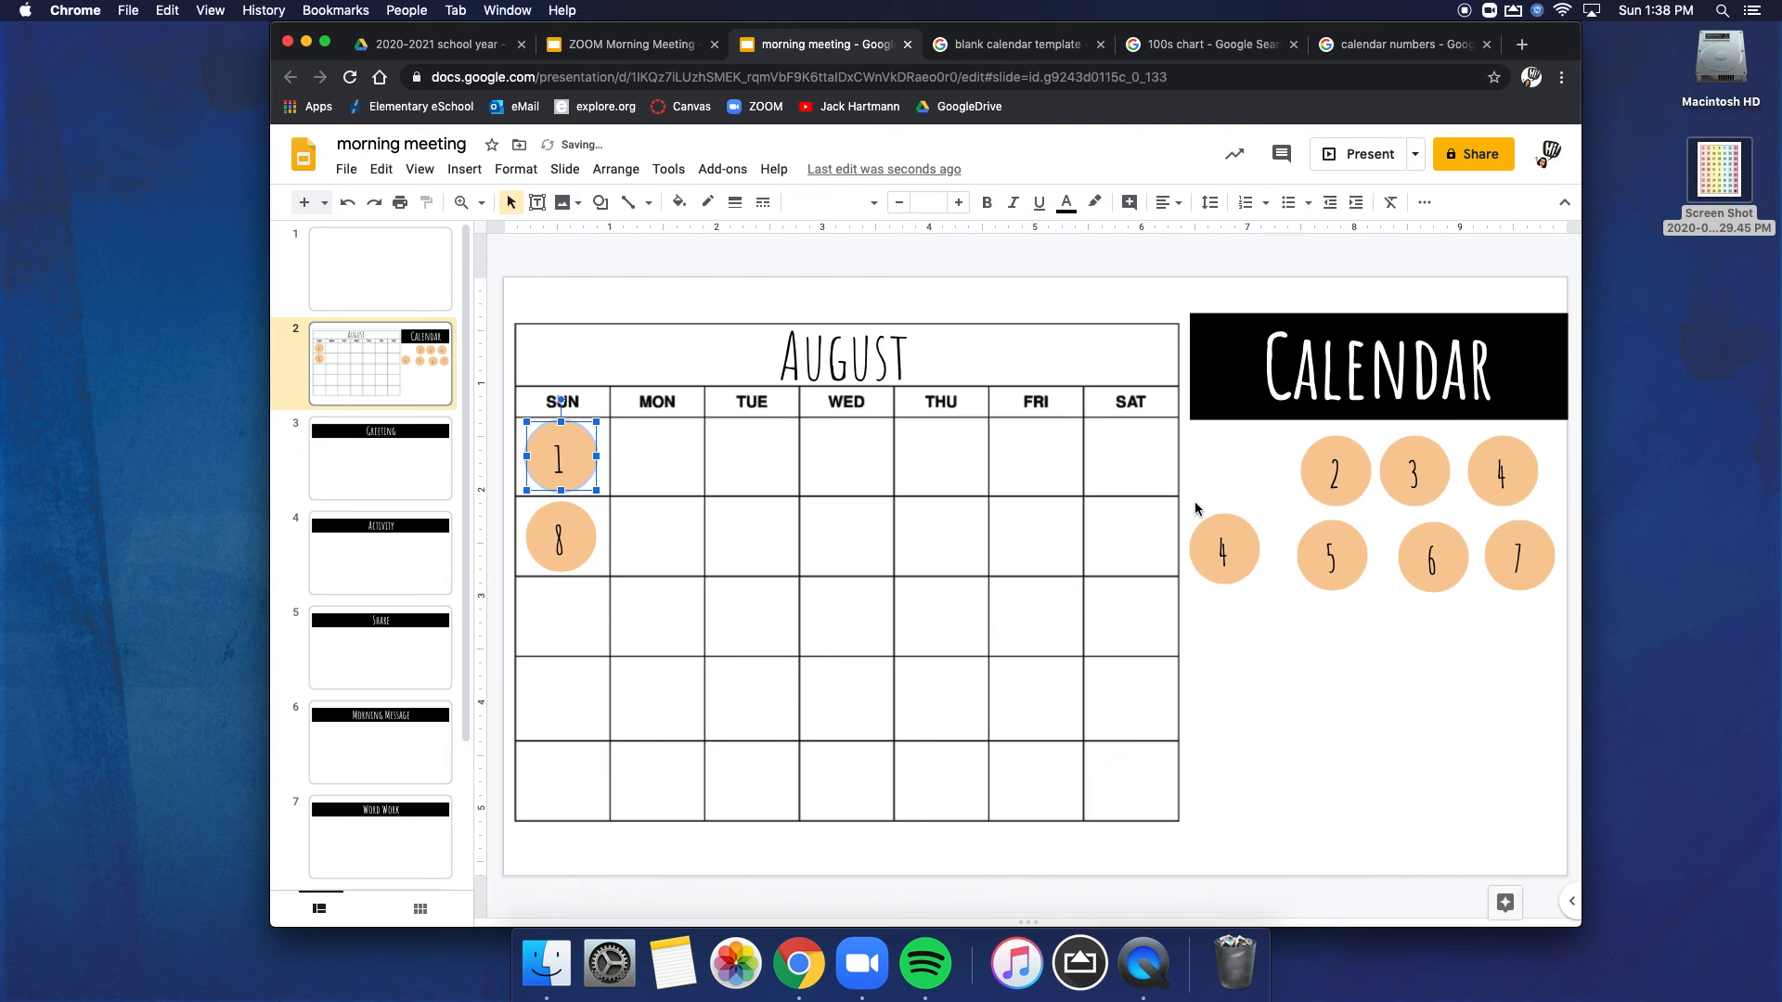
Step: Move the number 4 circle from the second row of circles into the first Wednesday cell of the August grid
click(1227, 555)
drag(1232, 562, 864, 473)
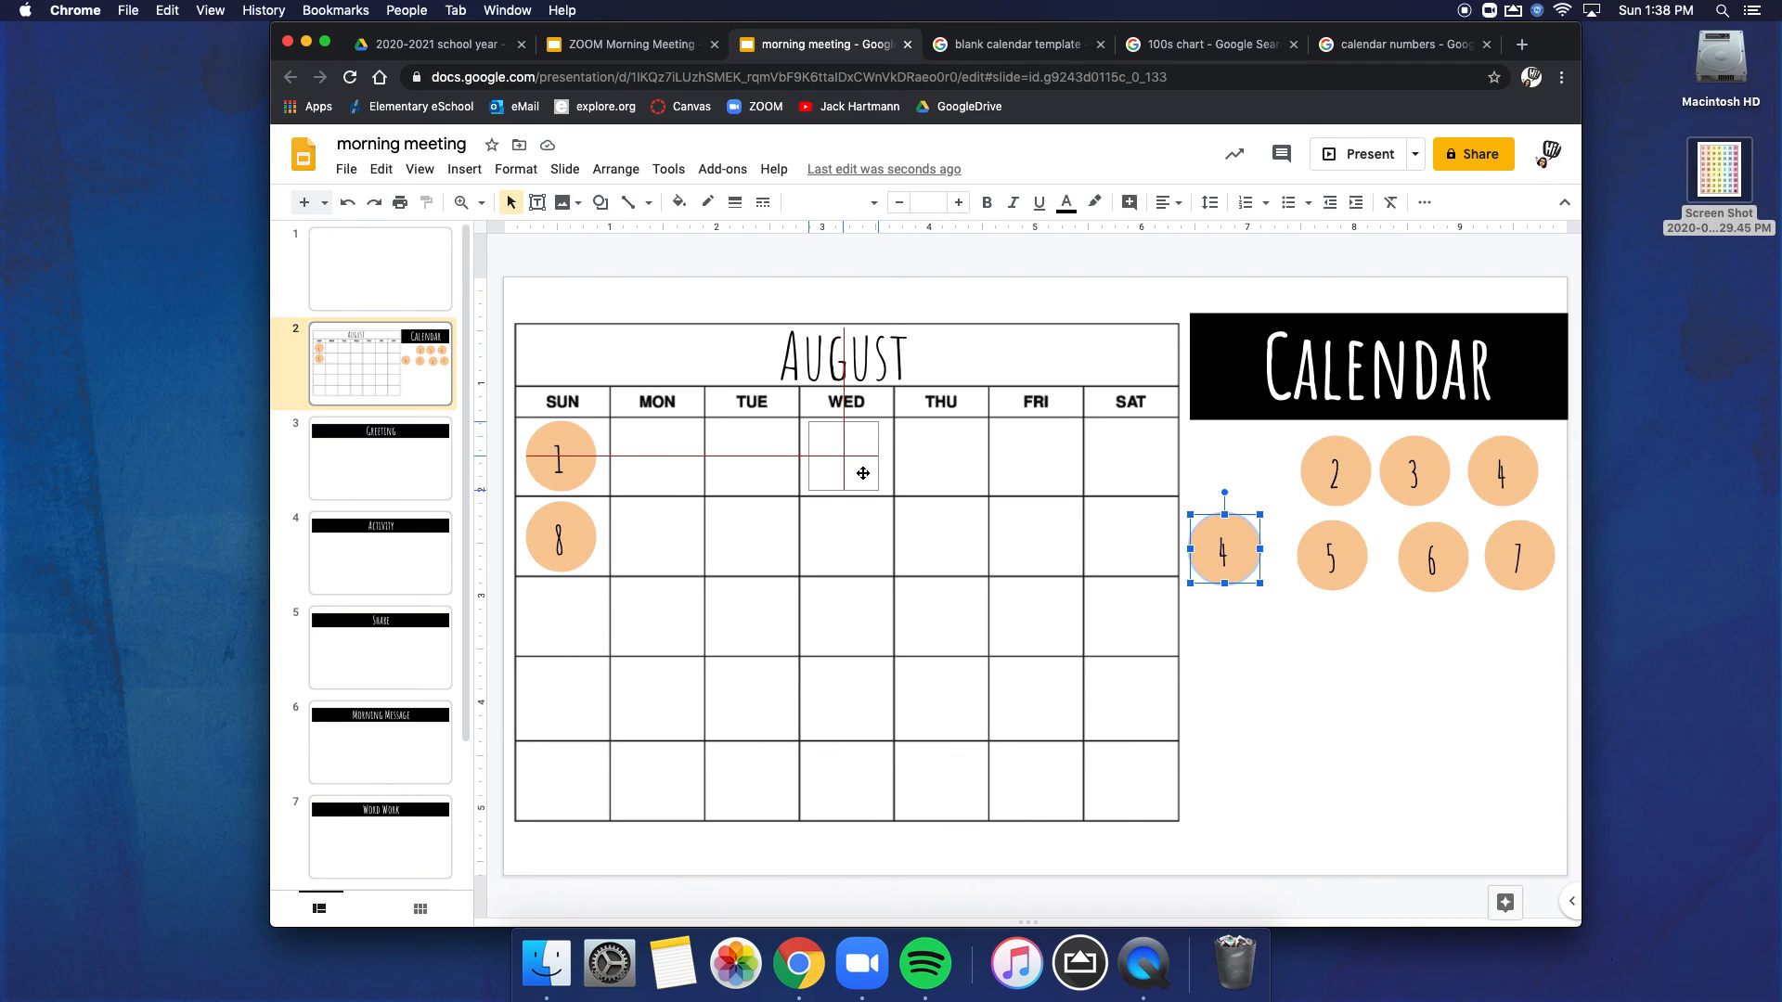
drag(864, 474, 864, 473)
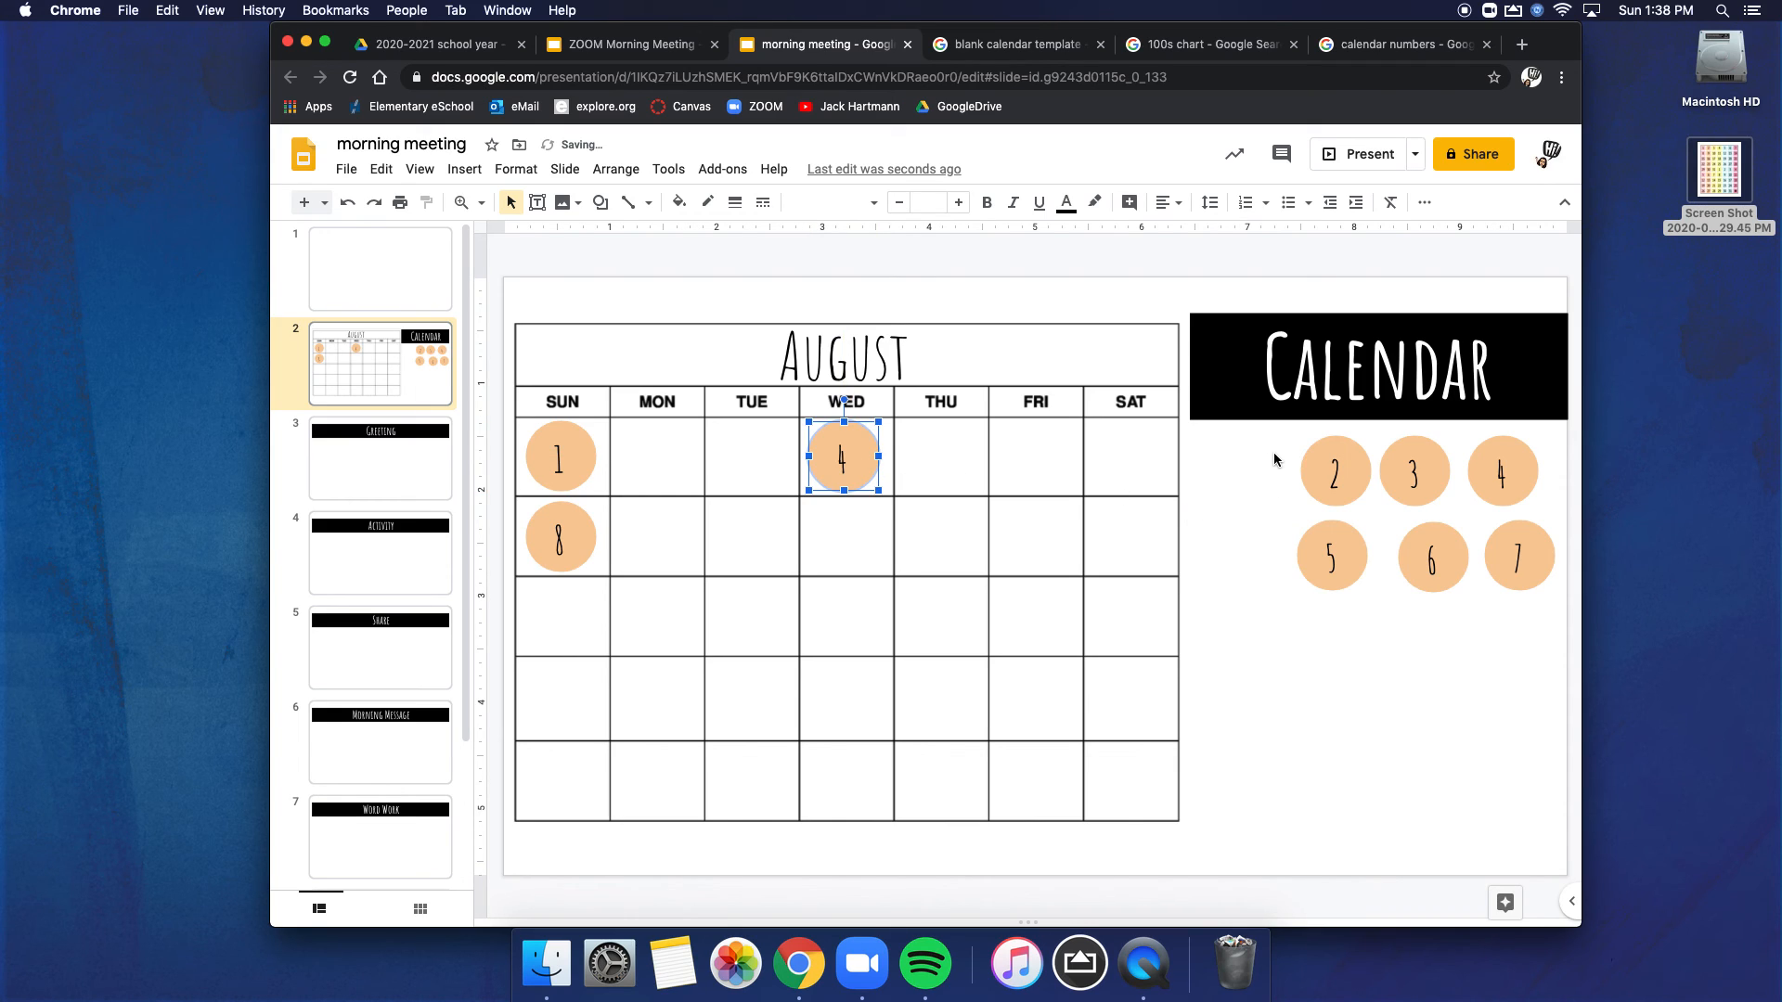
click(1248, 510)
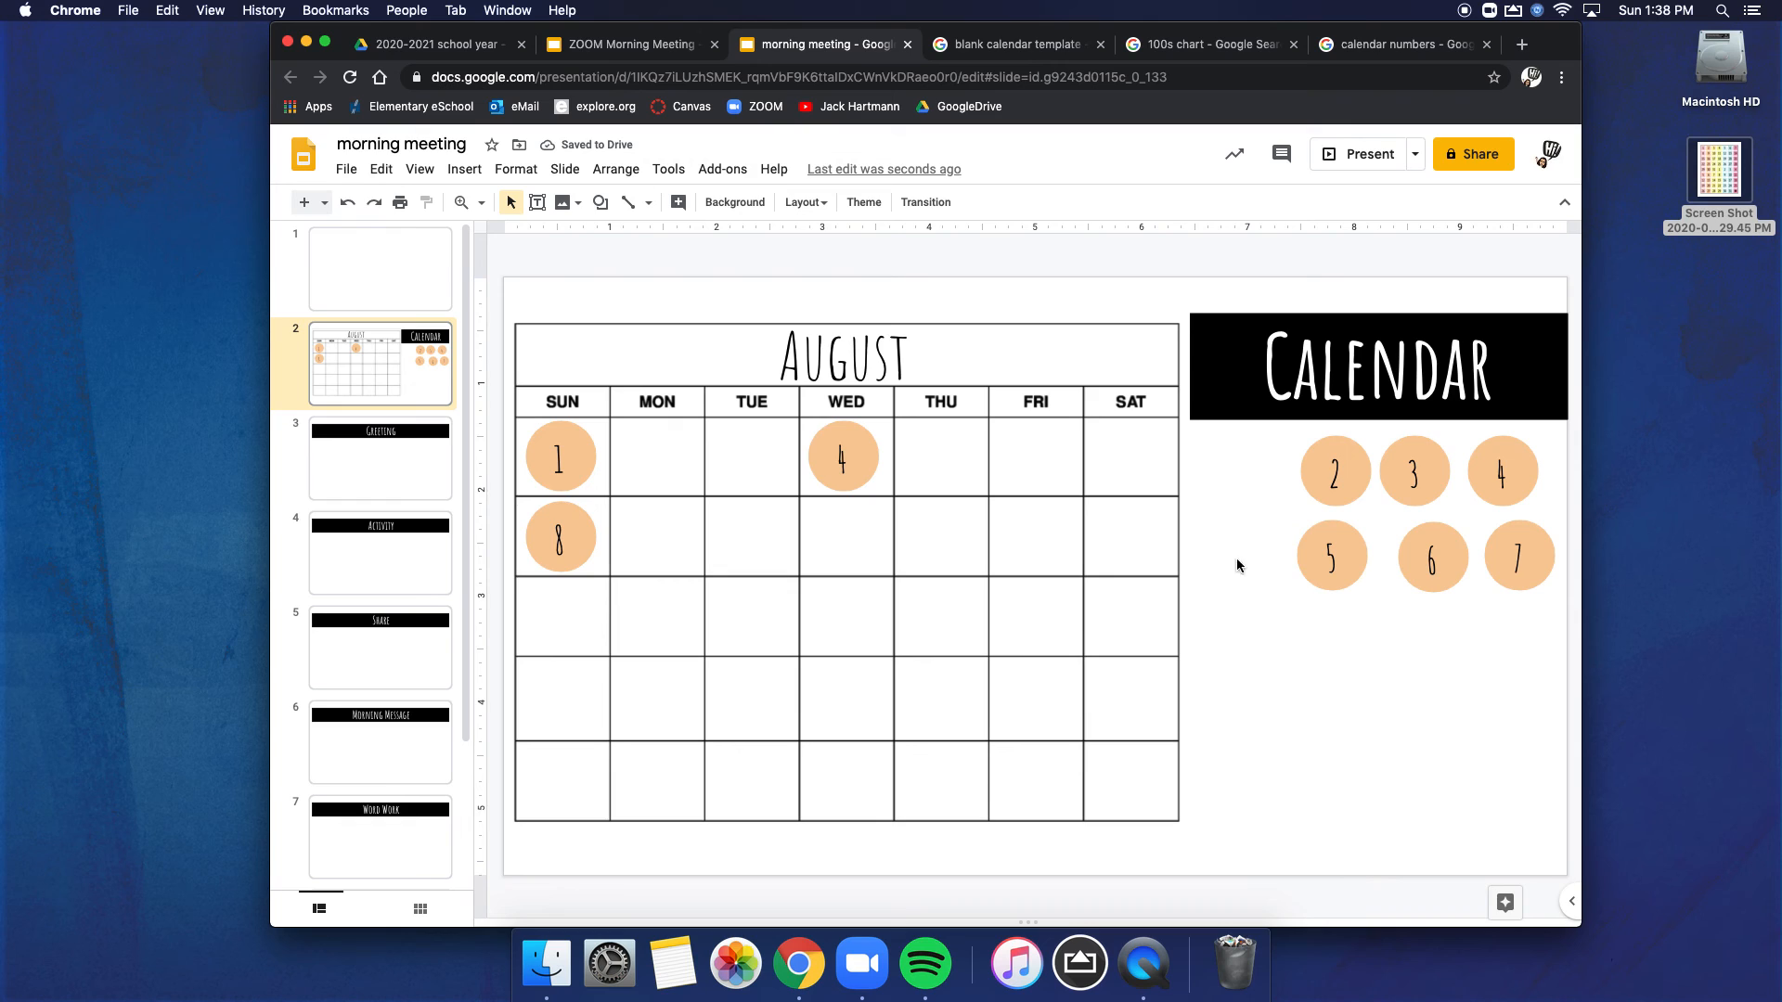